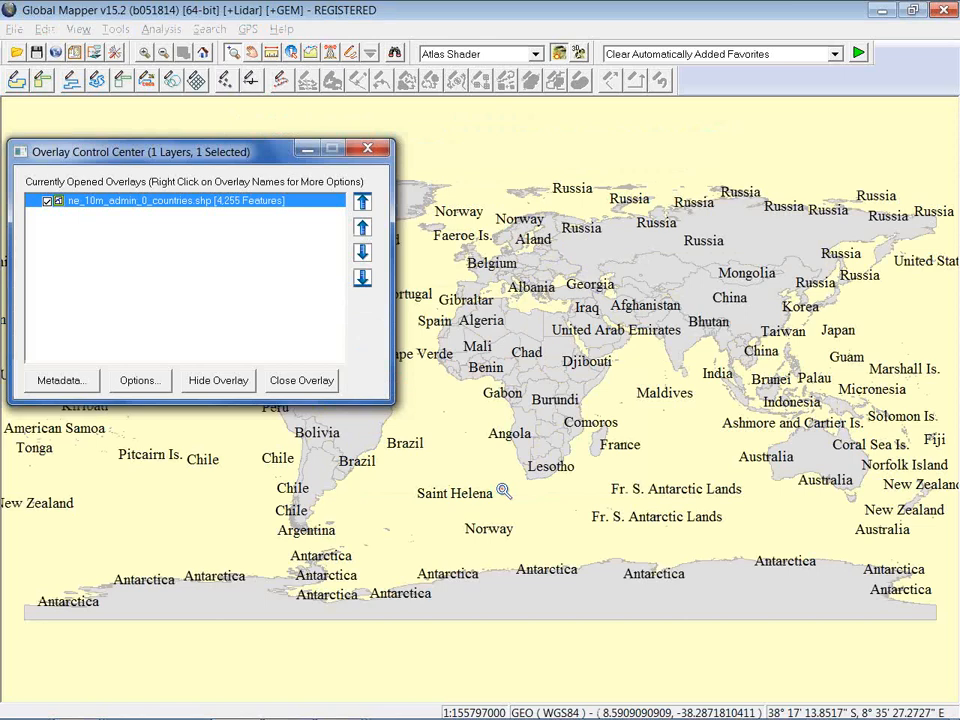
Unload all layers, including the ne_10m_admin_0_countries.shp overlay, from the map.
left_click(503, 491)
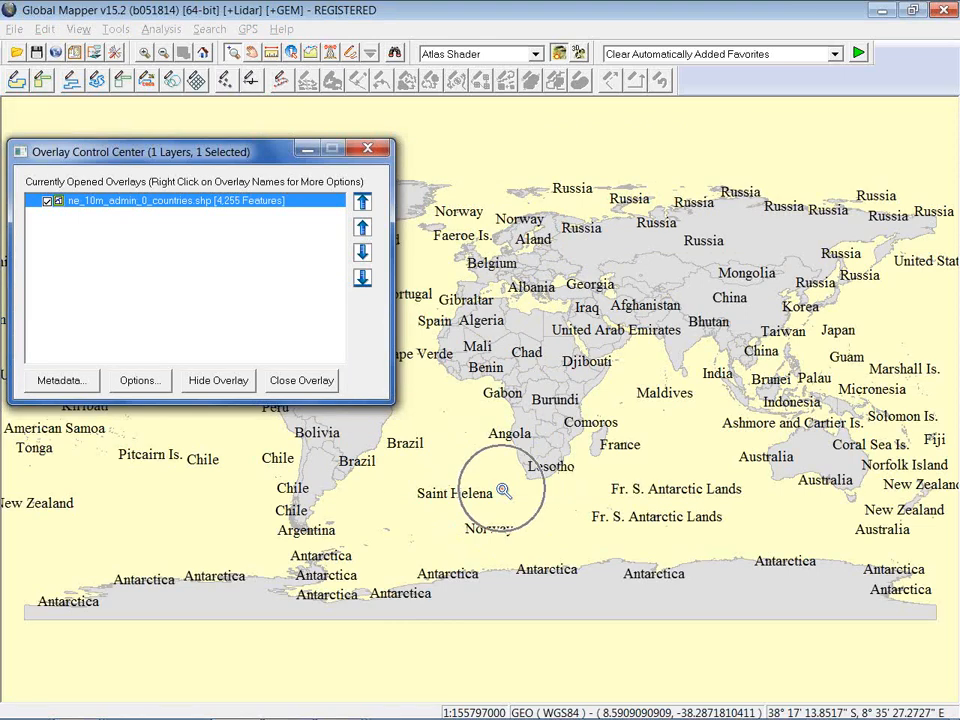
key("ctrl+u")
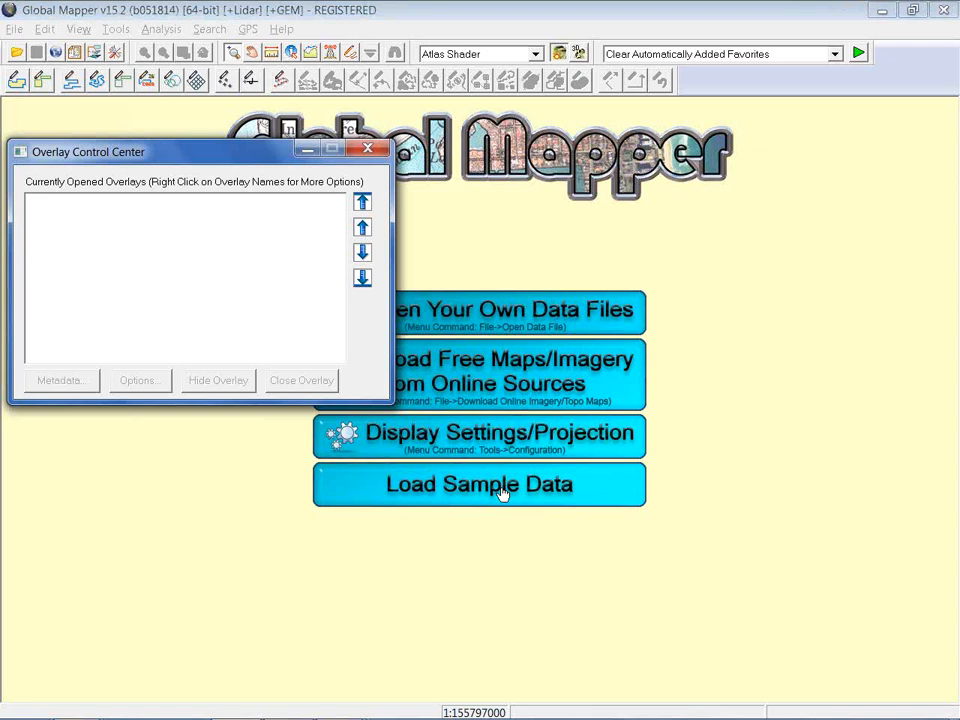
Switch to Windows Explorer and move countries.zip from the GlobalMapper15_64bit SampleData folder into the Webinar folder.
key("alt+Tab")
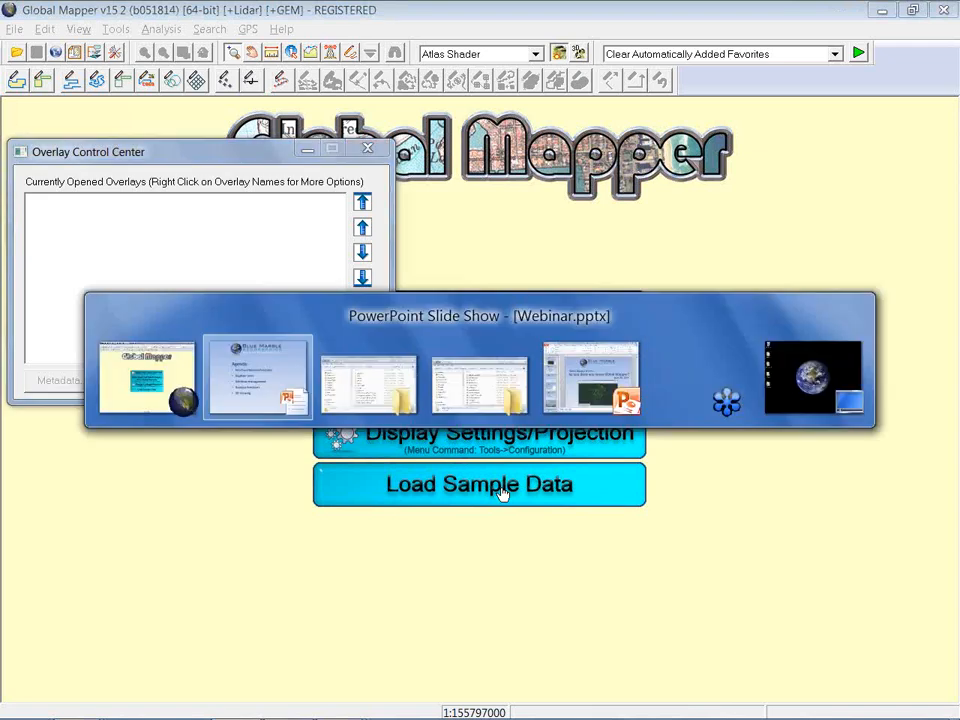
key("alt+Tab")
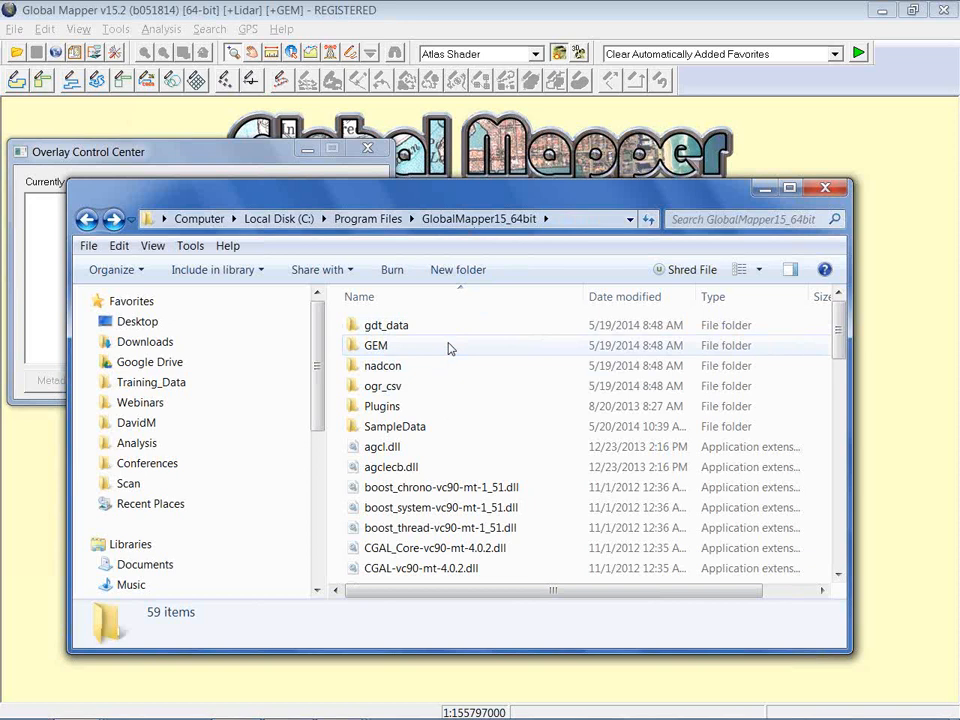
double_click(424, 436)
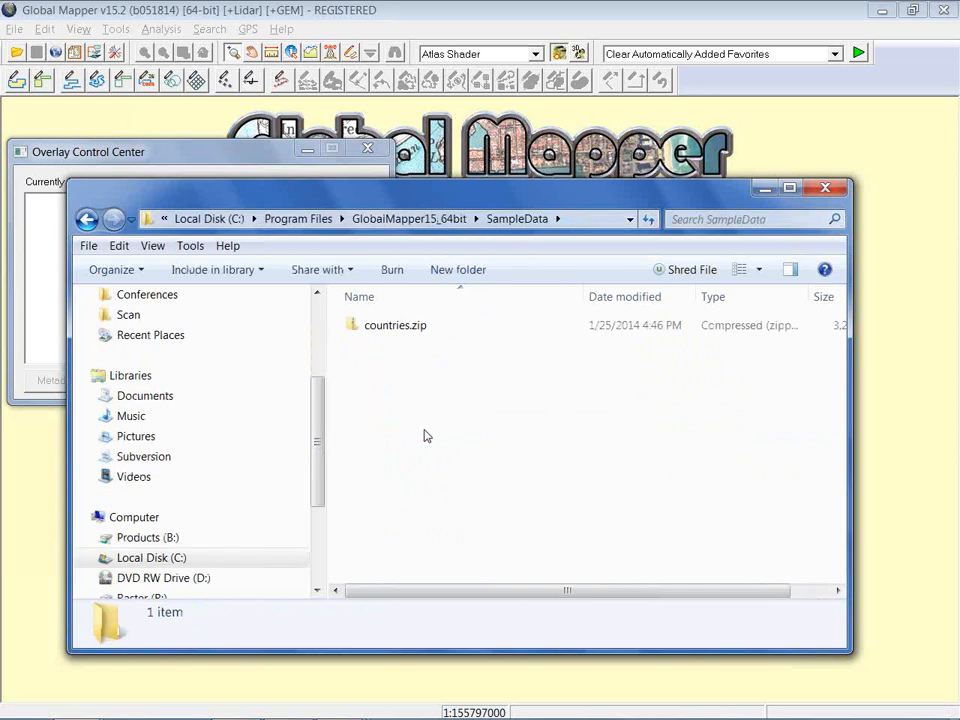
right_click(420, 332)
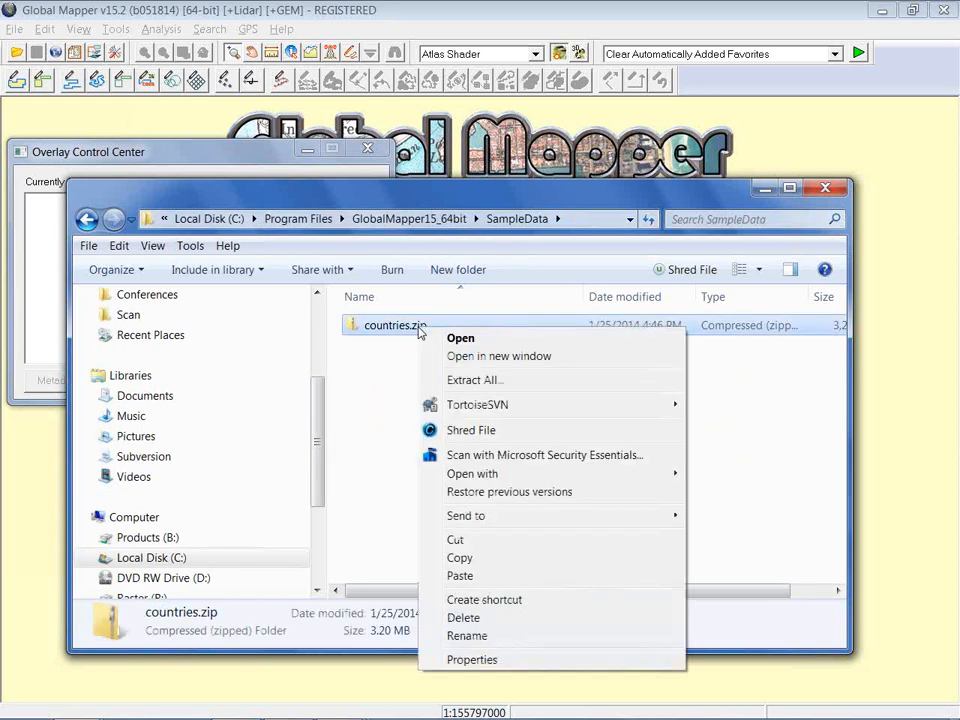
left_click(474, 541)
key("alt+Tab")
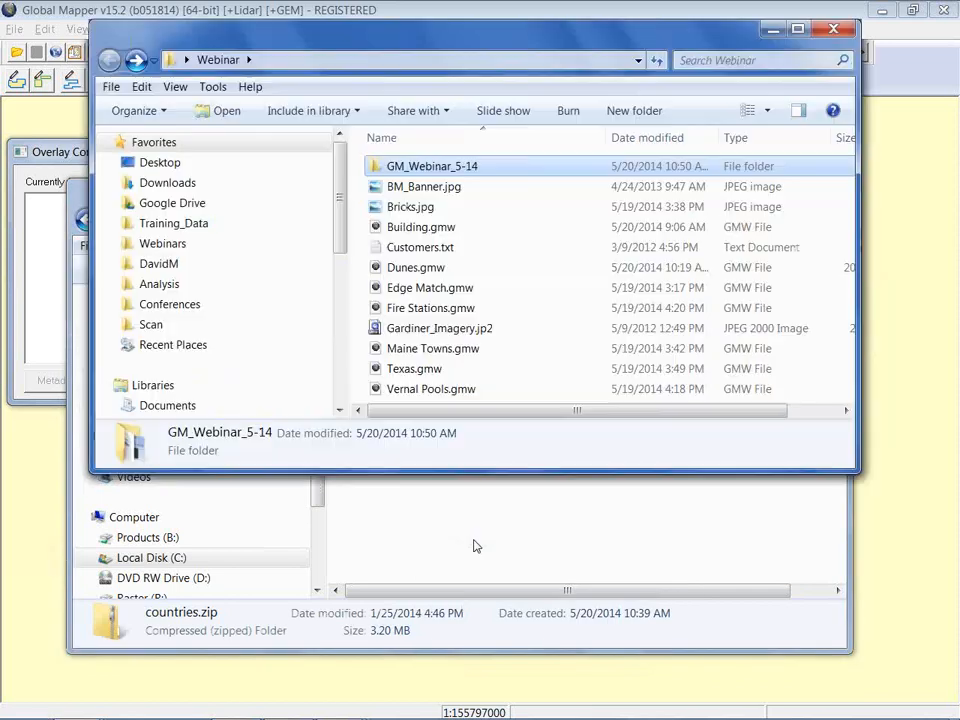
left_click_drag(782, 470, 782, 586)
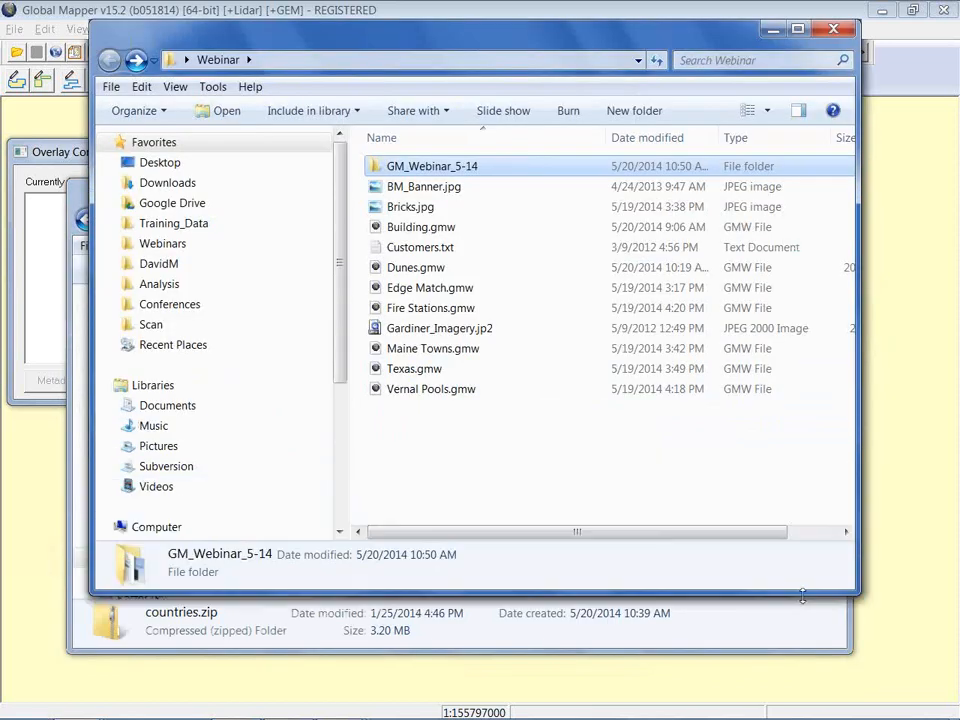
right_click(604, 462)
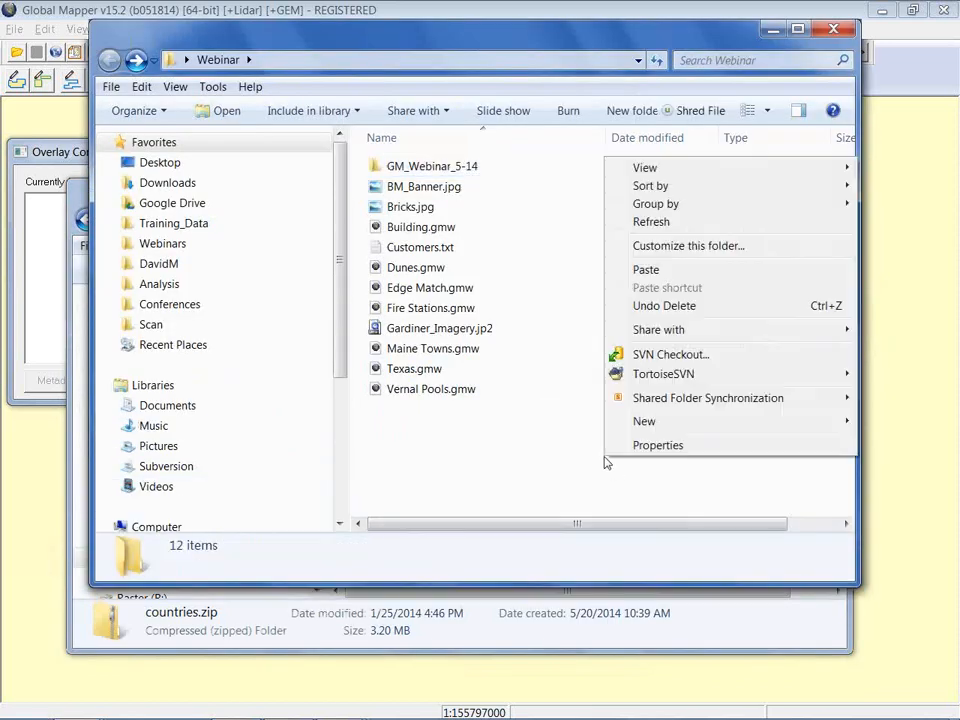
left_click(646, 269)
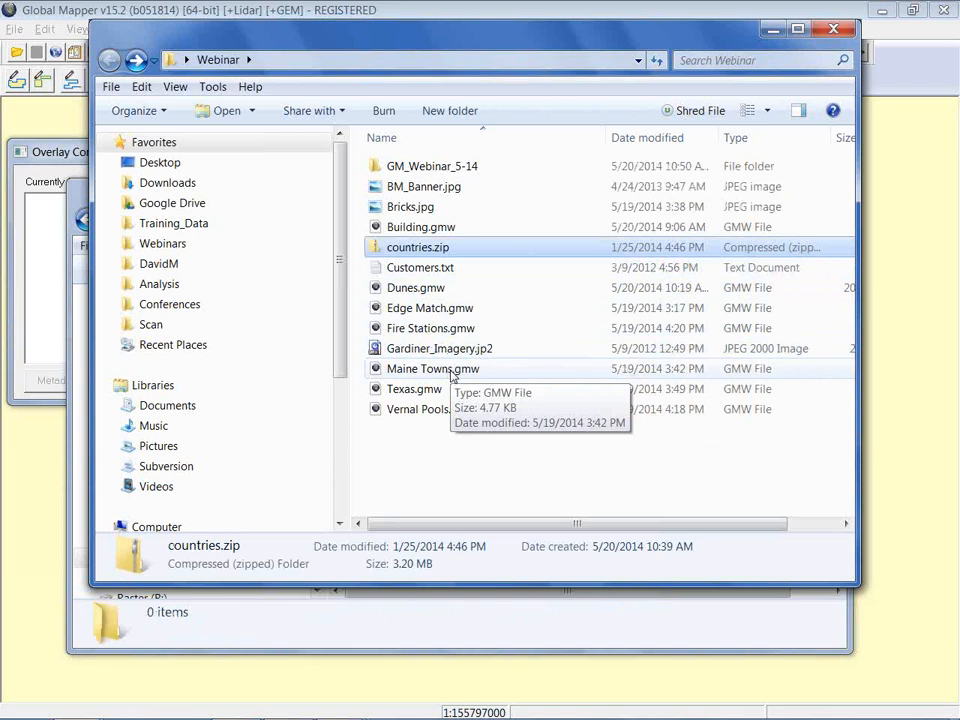
Copy Maine Towns.gmw from the Webinar folder into the GlobalMapper15_64bit SampleData folder.
left_click(451, 372)
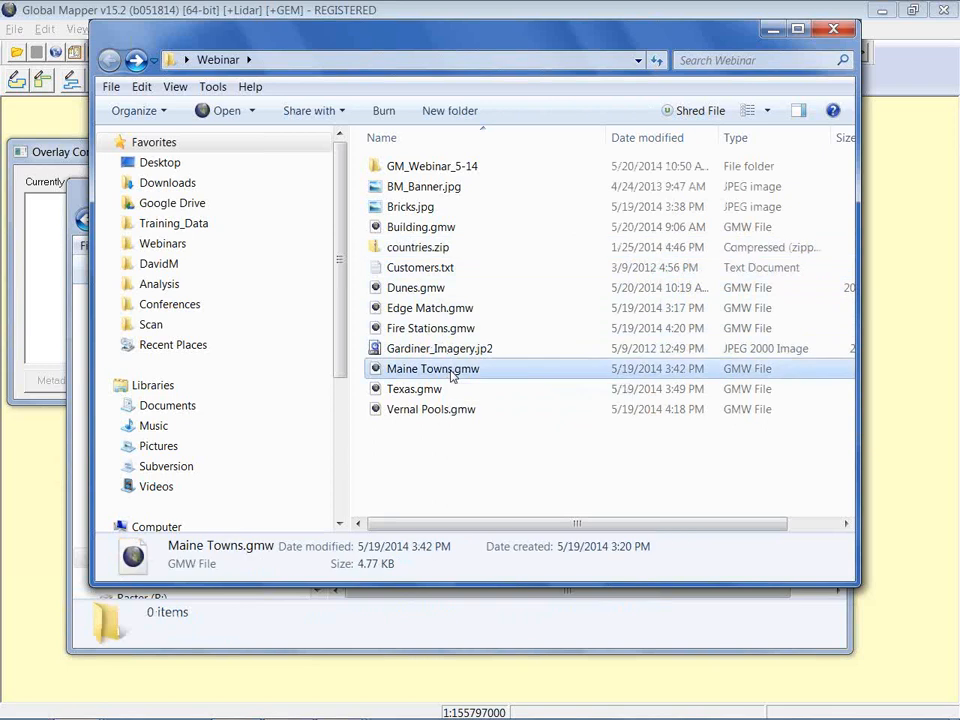
right_click(451, 374)
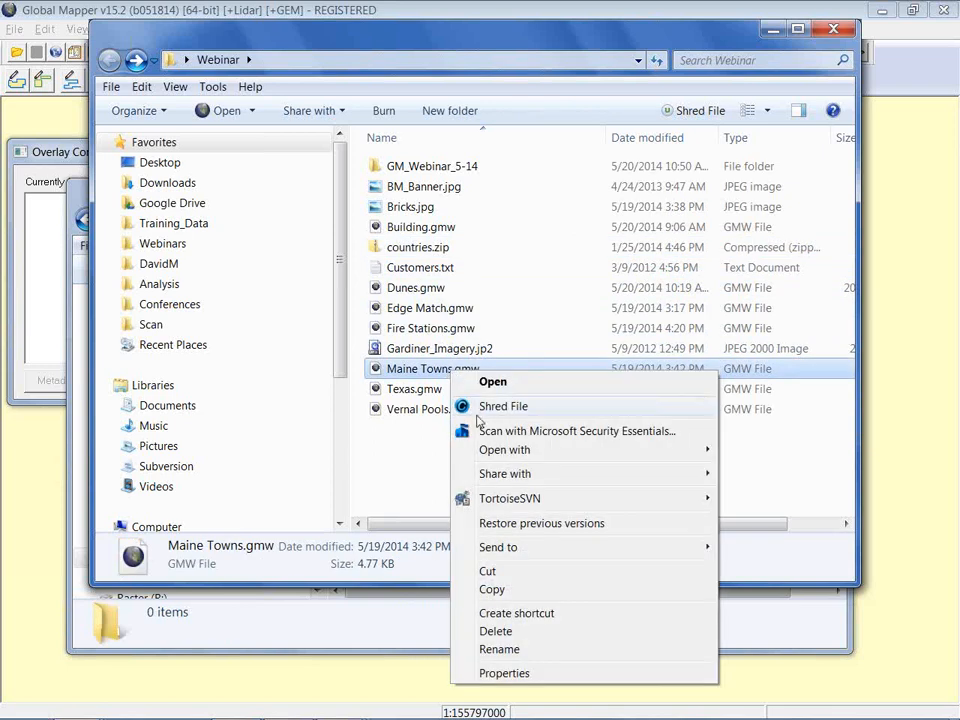
left_click(496, 573)
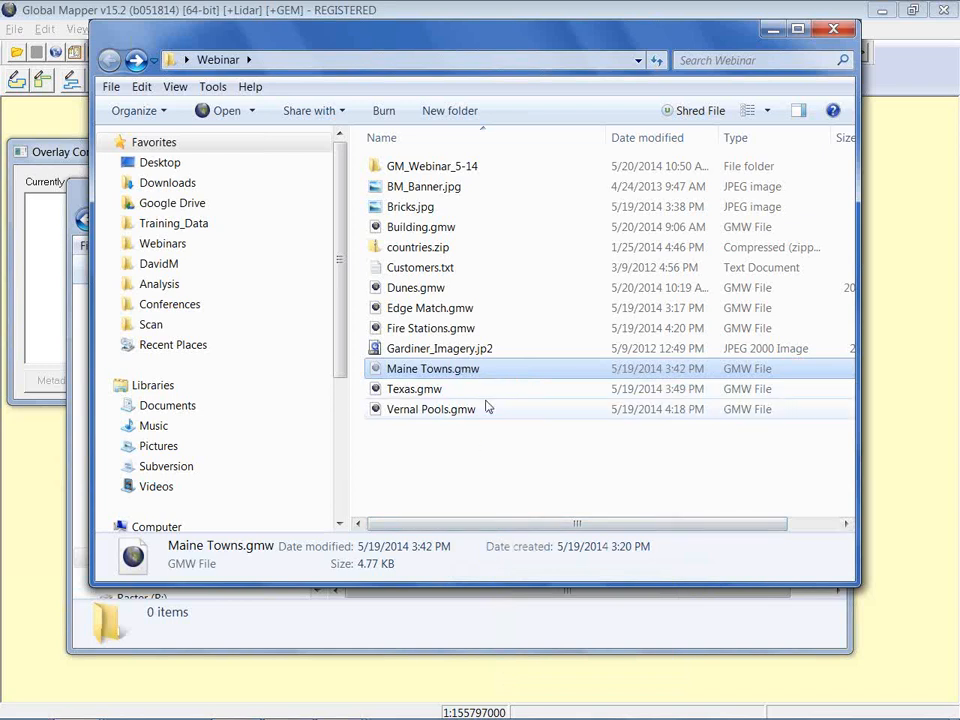
right_click(472, 369)
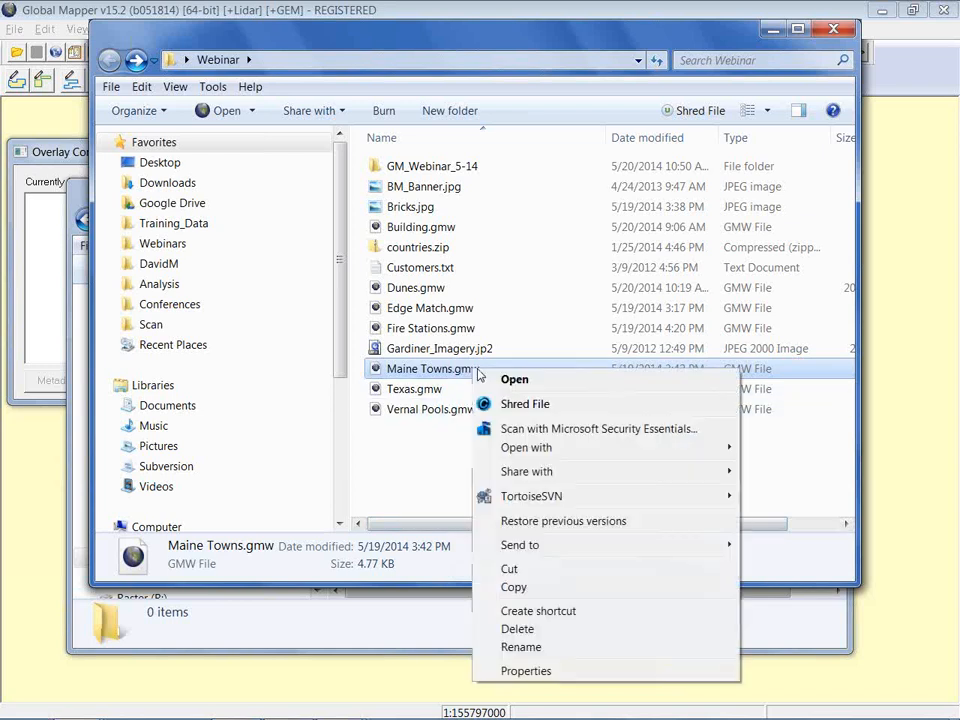
left_click(527, 589)
key("alt+Tab")
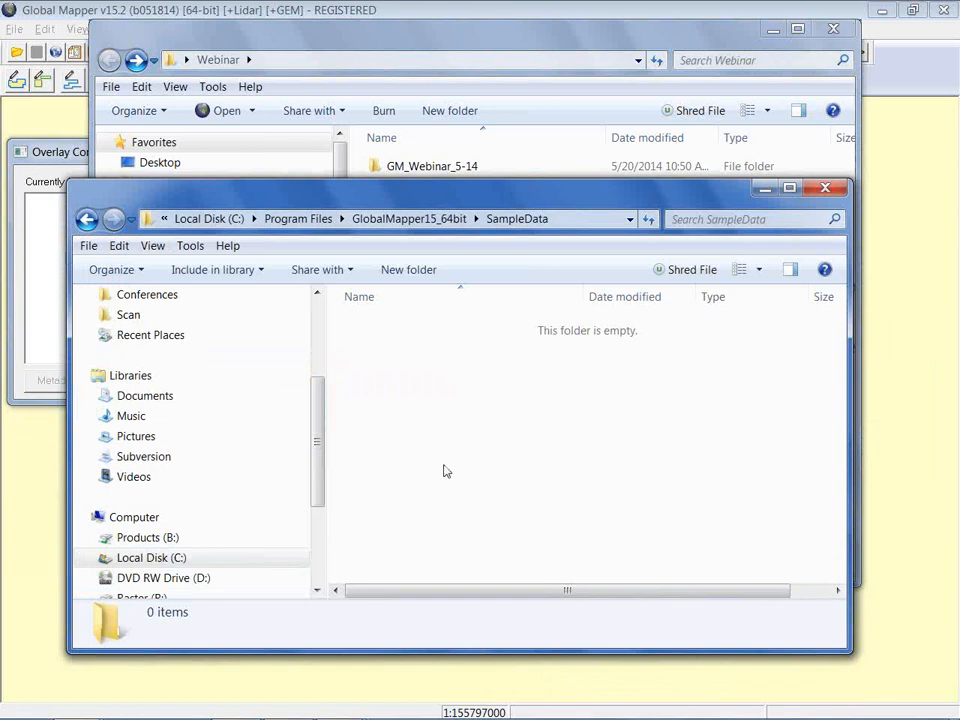
right_click(445, 467)
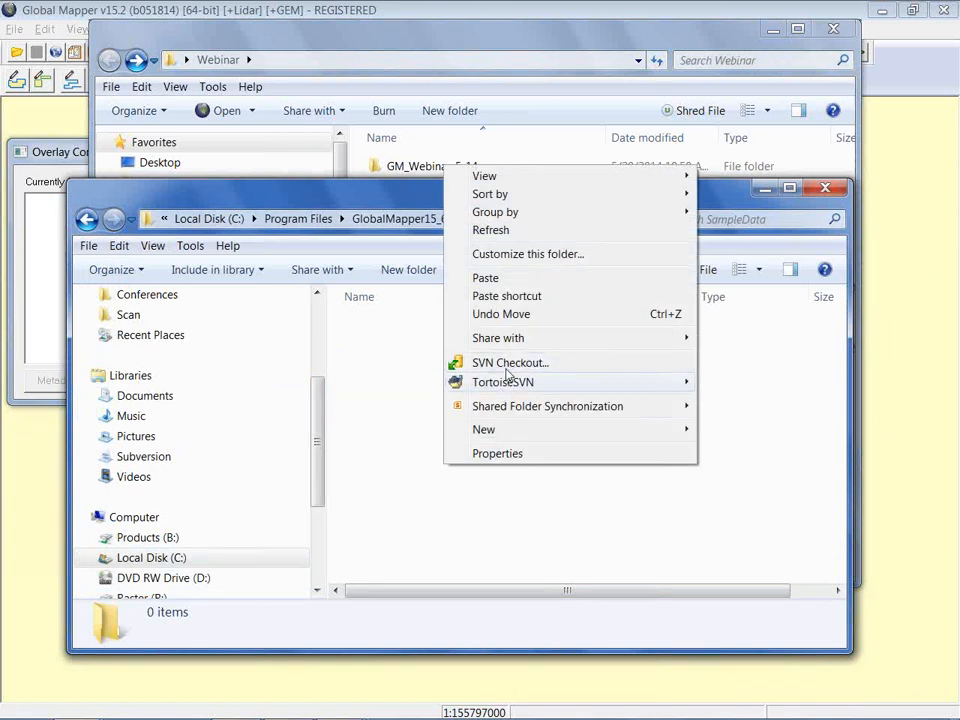
left_click(486, 279)
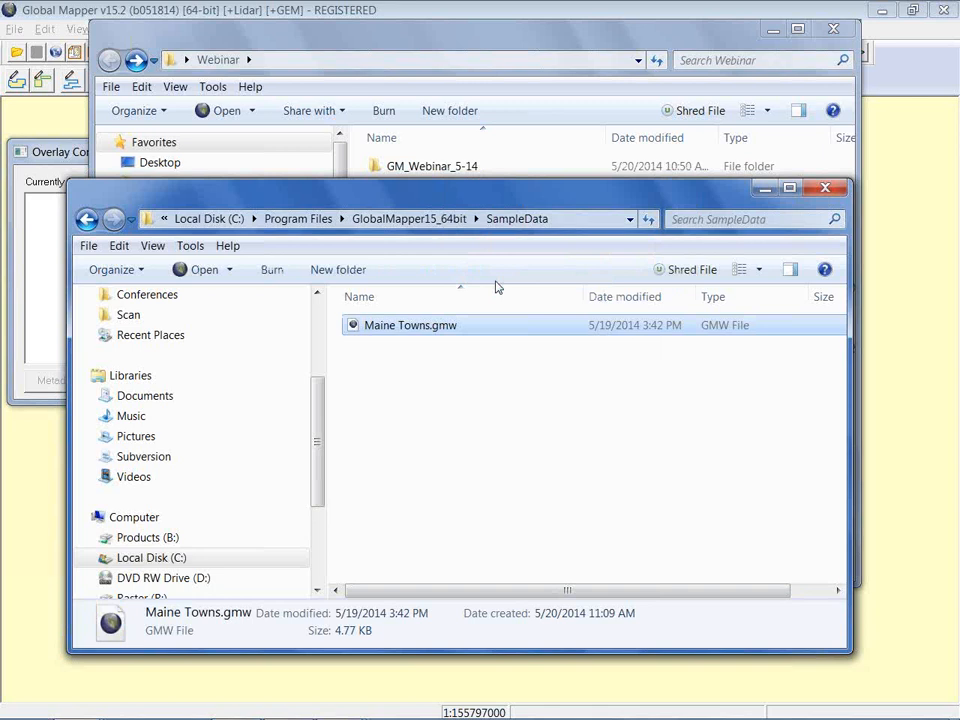
Switch back to Global Mapper, close the Overlay Control Center and load the sample data.
left_click(617, 9)
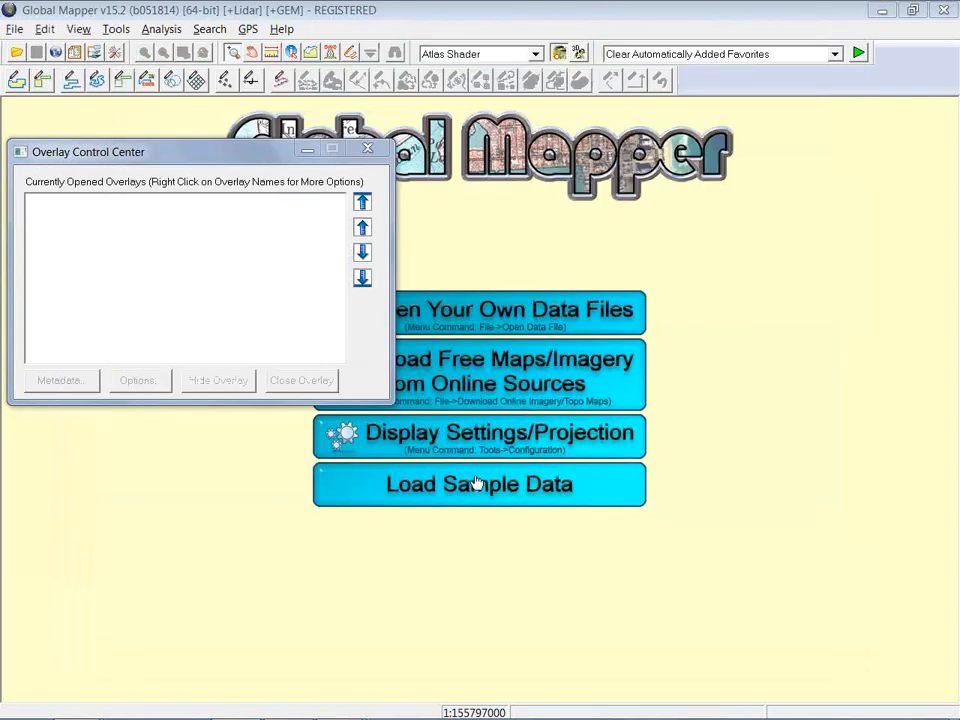
left_click(367, 148)
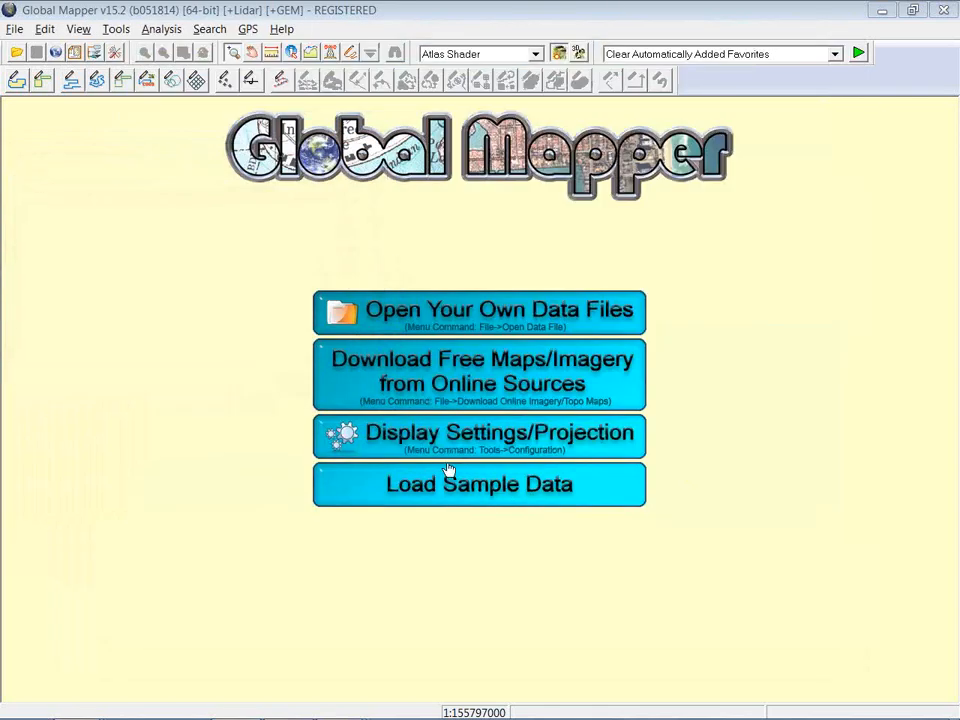
left_click(491, 489)
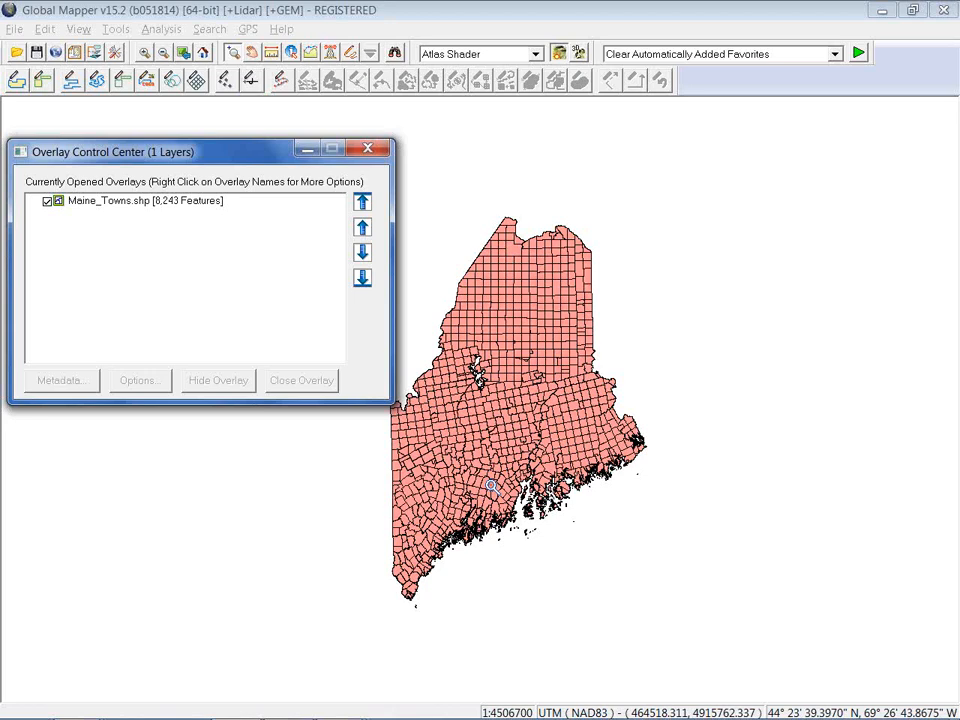
Enable info tips for the Maine towns map and save the Maine Towns.gmw workspace.
left_click(307, 11)
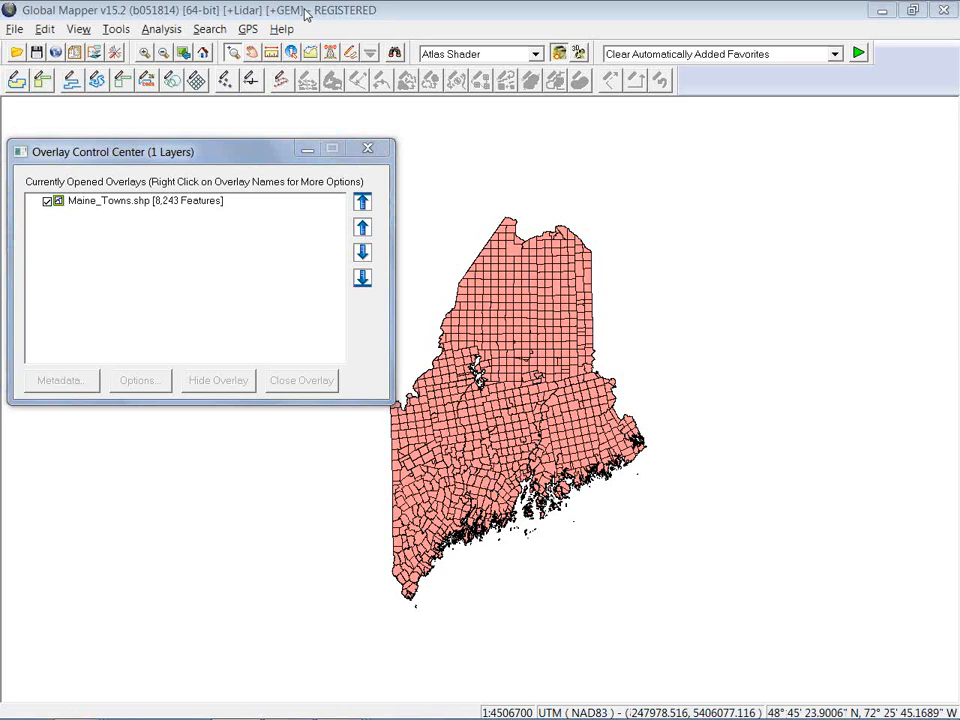
left_click(80, 29)
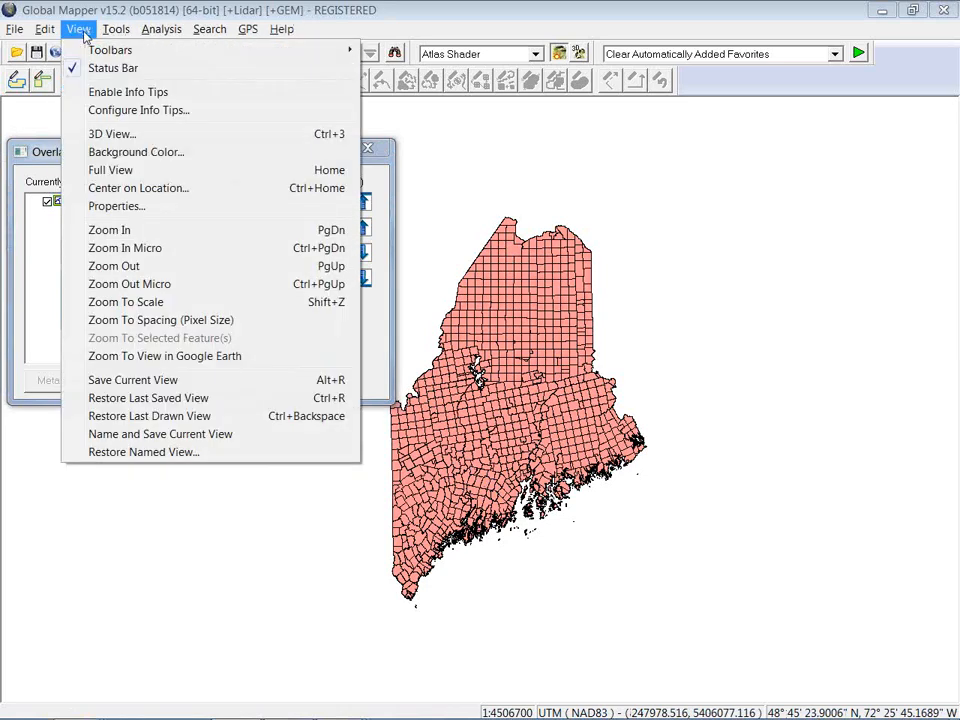
left_click(118, 93)
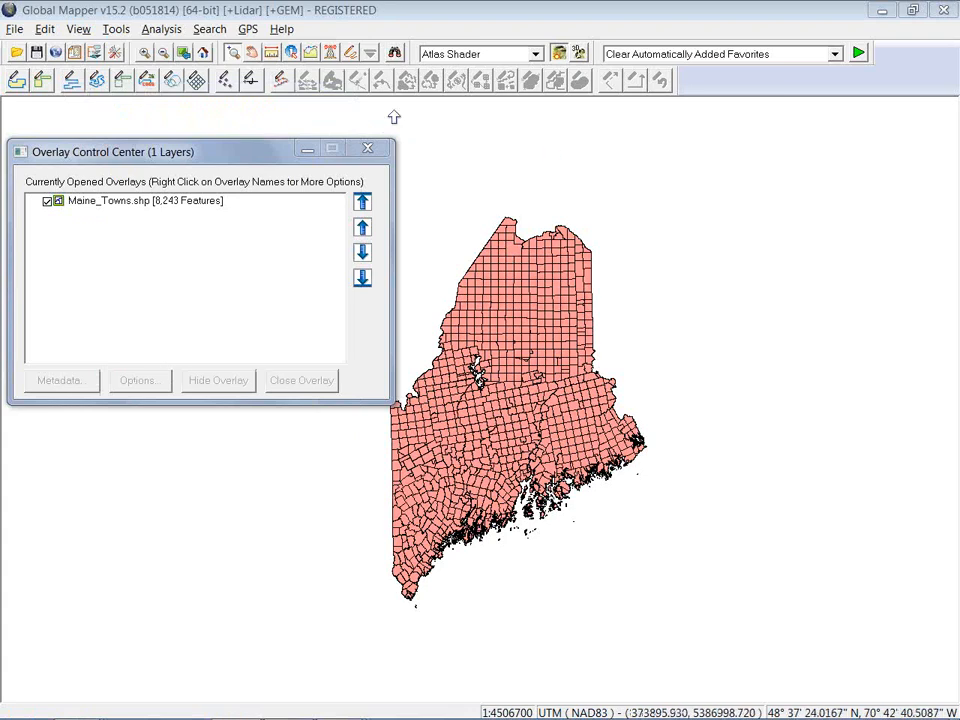
key("ctrl+s")
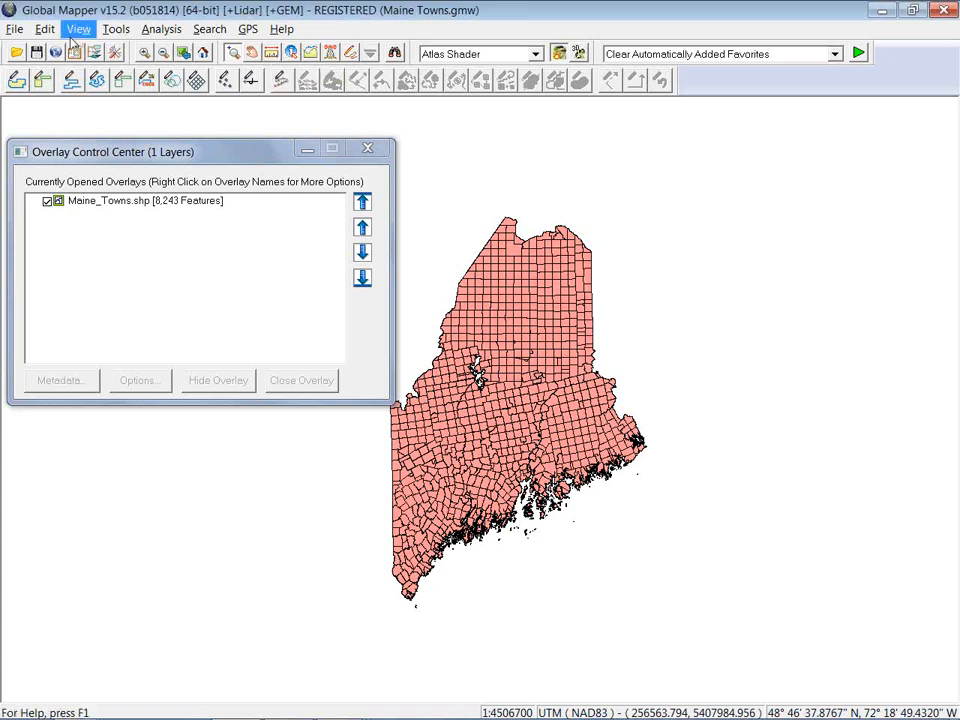
Examine the info tips of individual towns in northern Maine and in an enlarged area of central Maine.
mouse_move(493, 278)
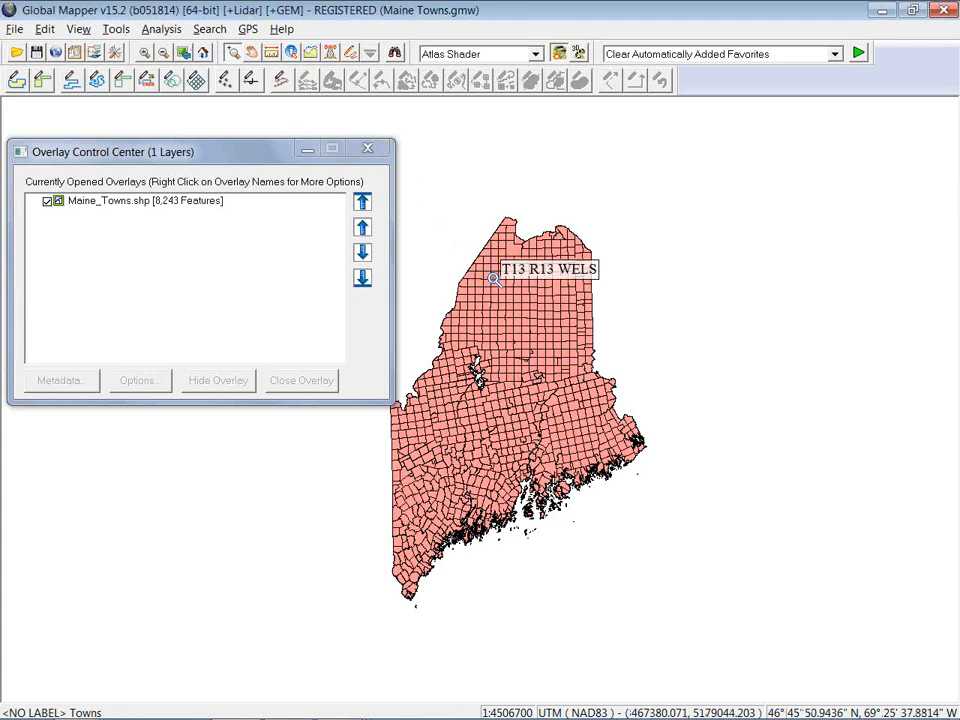
mouse_move(507, 316)
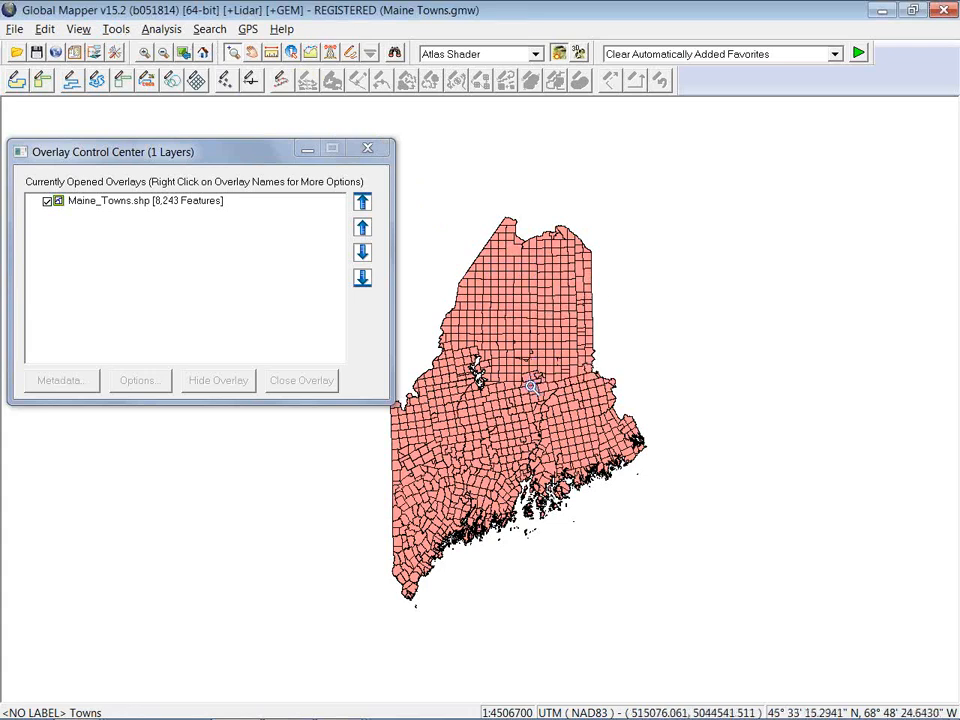
mouse_move(518, 403)
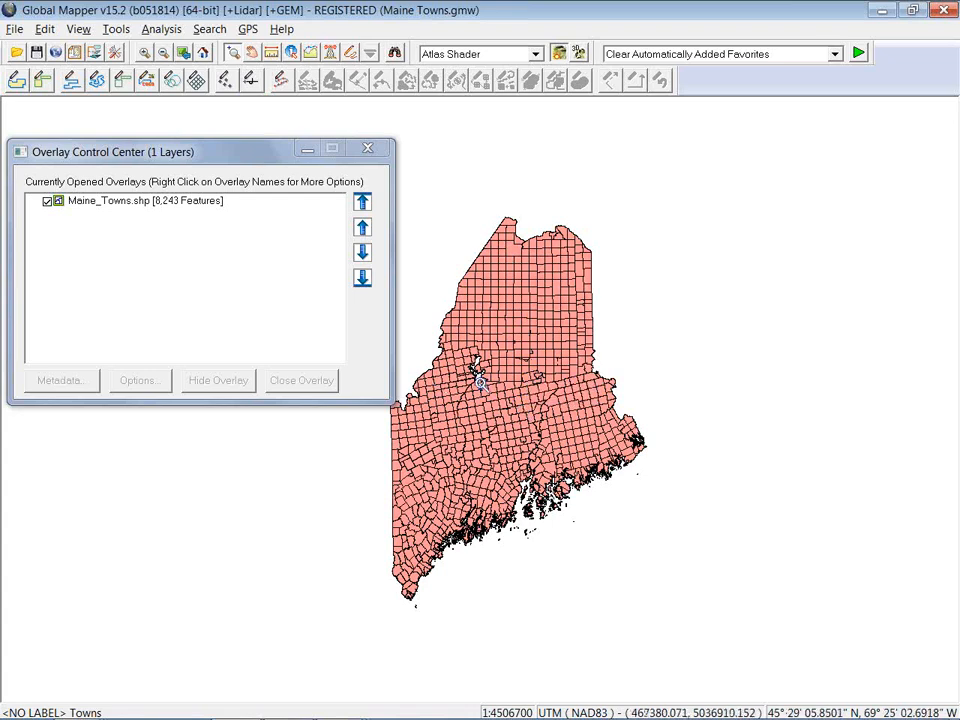
left_click_drag(490, 392, 540, 433)
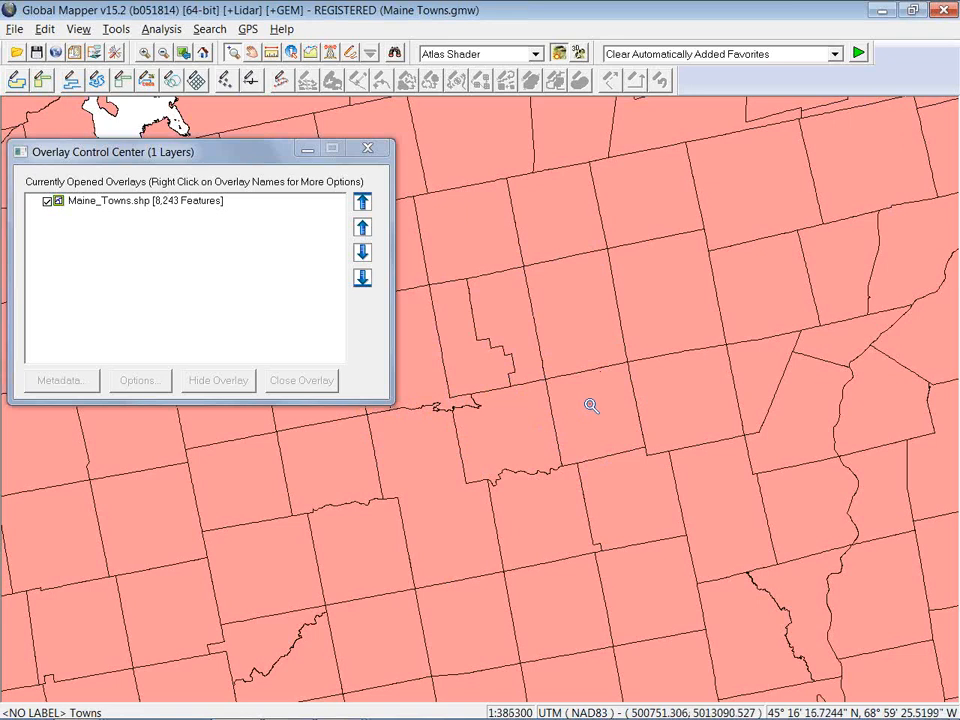
mouse_move(592, 403)
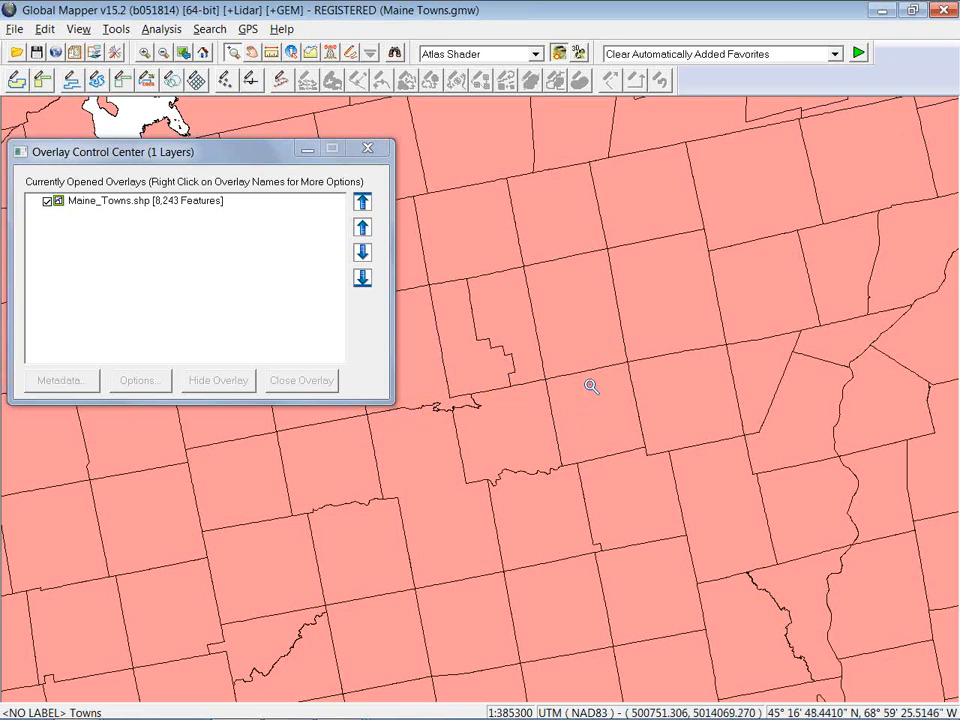
mouse_move(576, 339)
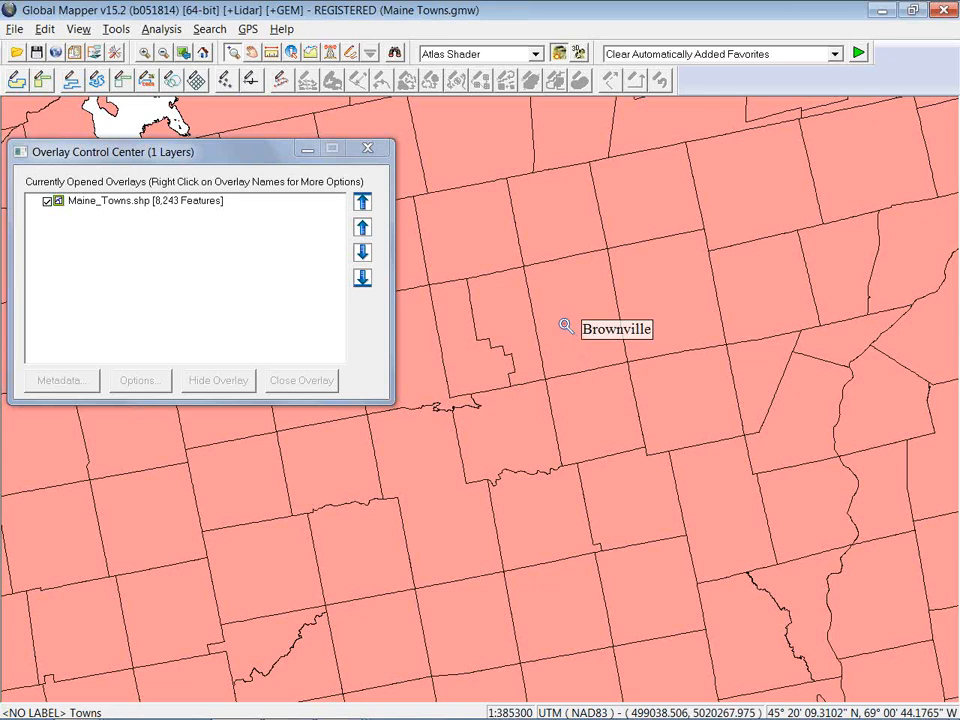
Set the info tips' custom attribute string to "This town is called %TOWN%" and apply the configuration.
left_click(80, 32)
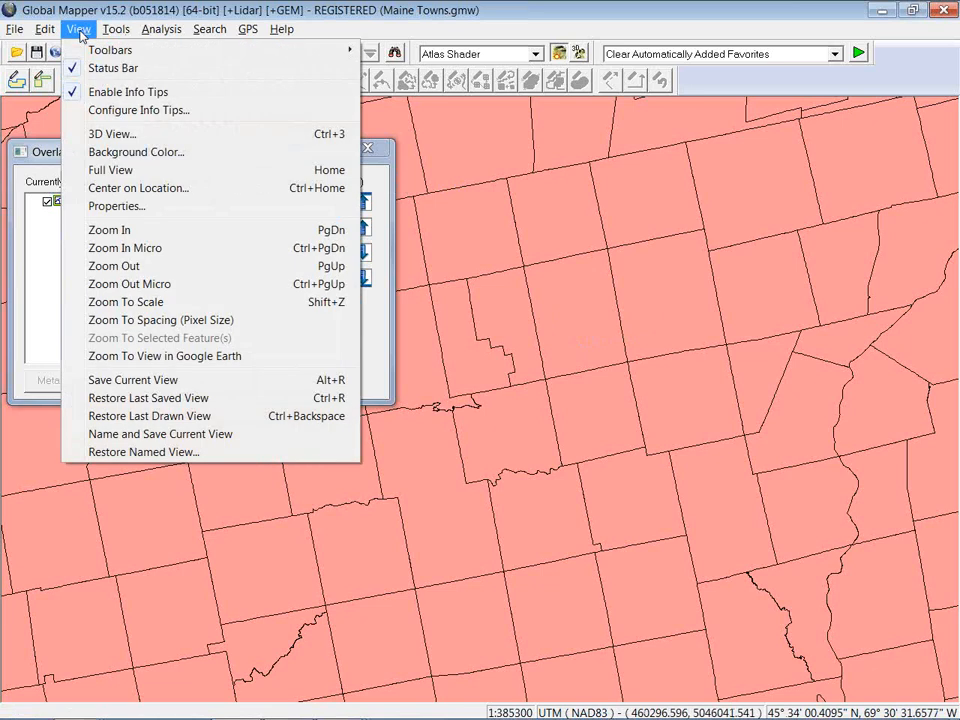
left_click(134, 112)
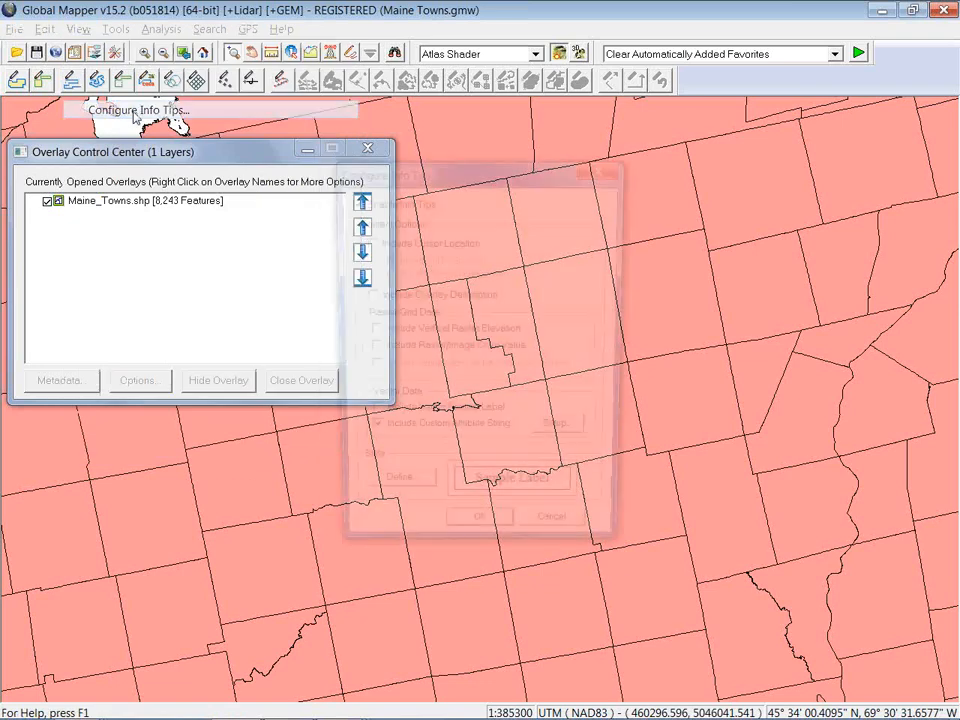
left_click_drag(435, 175, 488, 180)
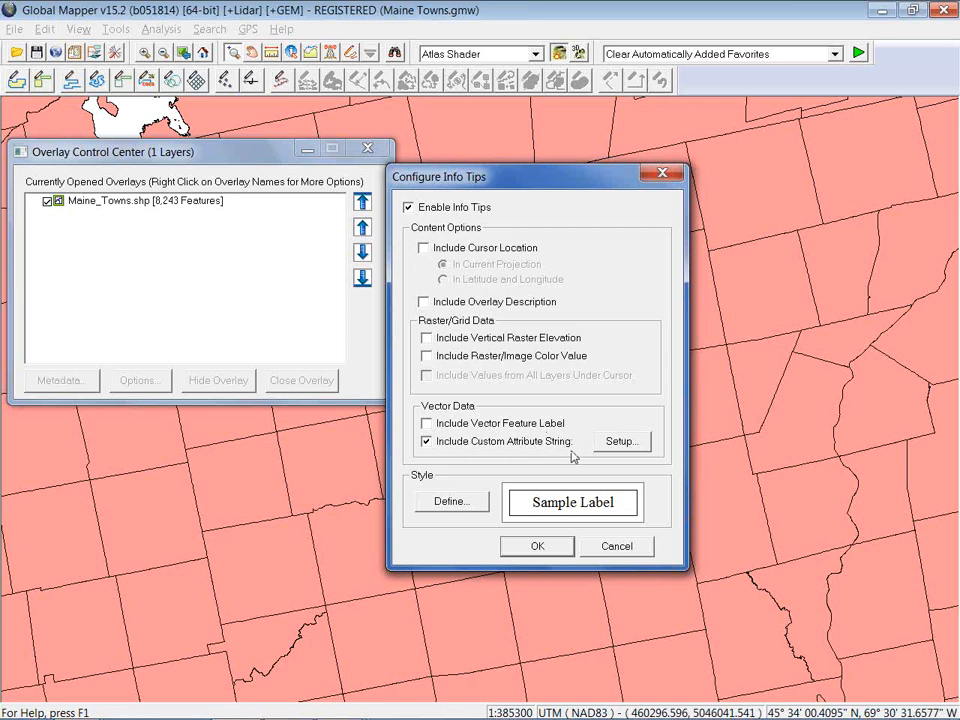
left_click(622, 441)
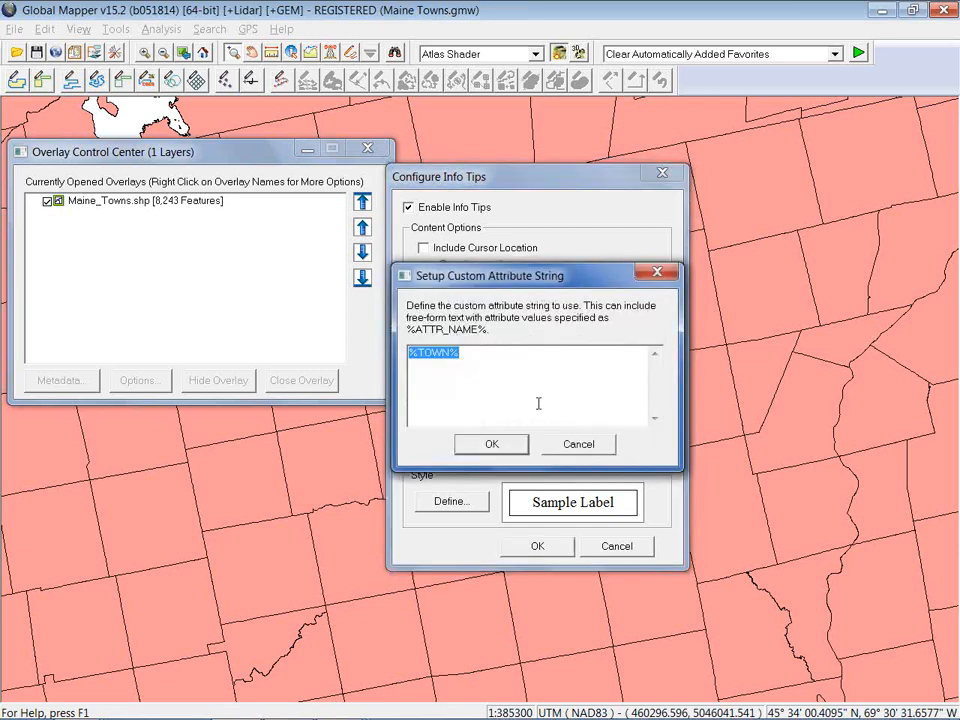
left_click(421, 360)
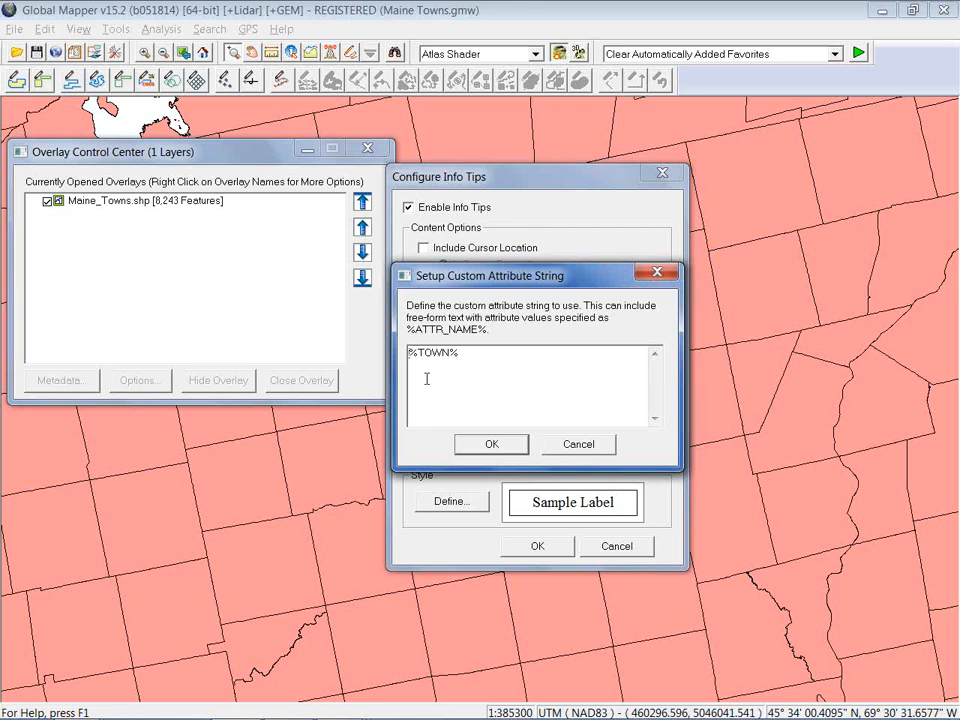
type("This town is calle")
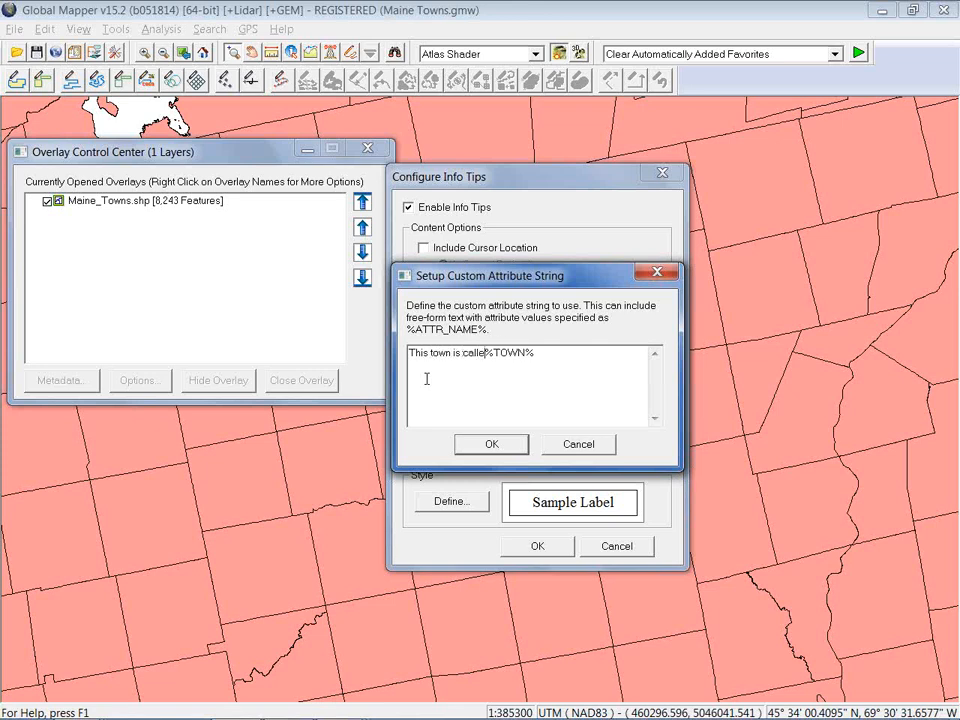
type("d")
left_click(503, 445)
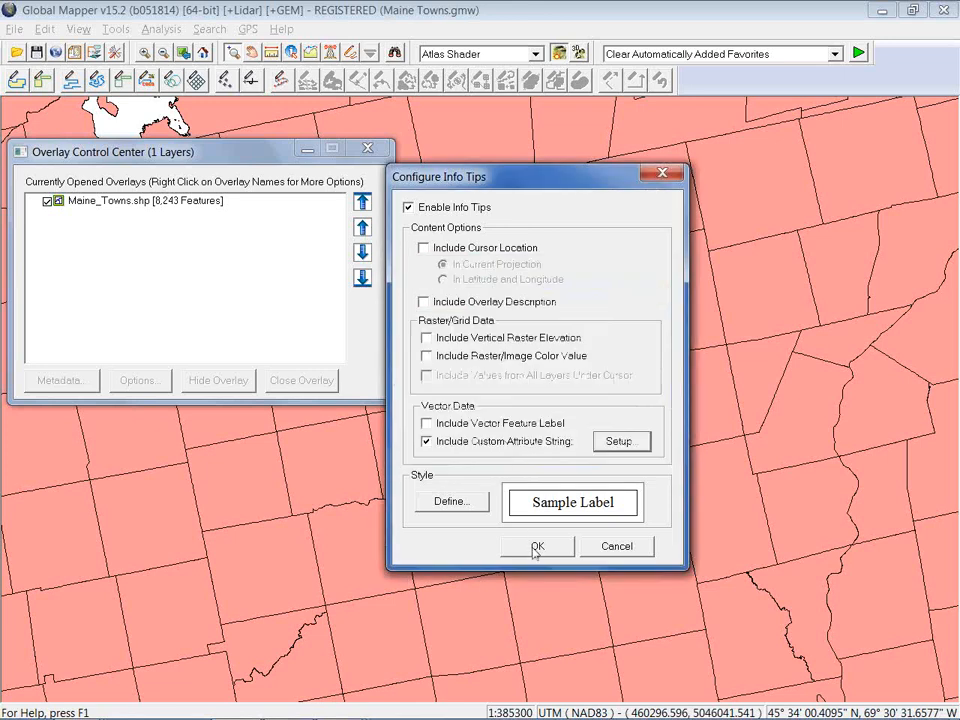
left_click(537, 547)
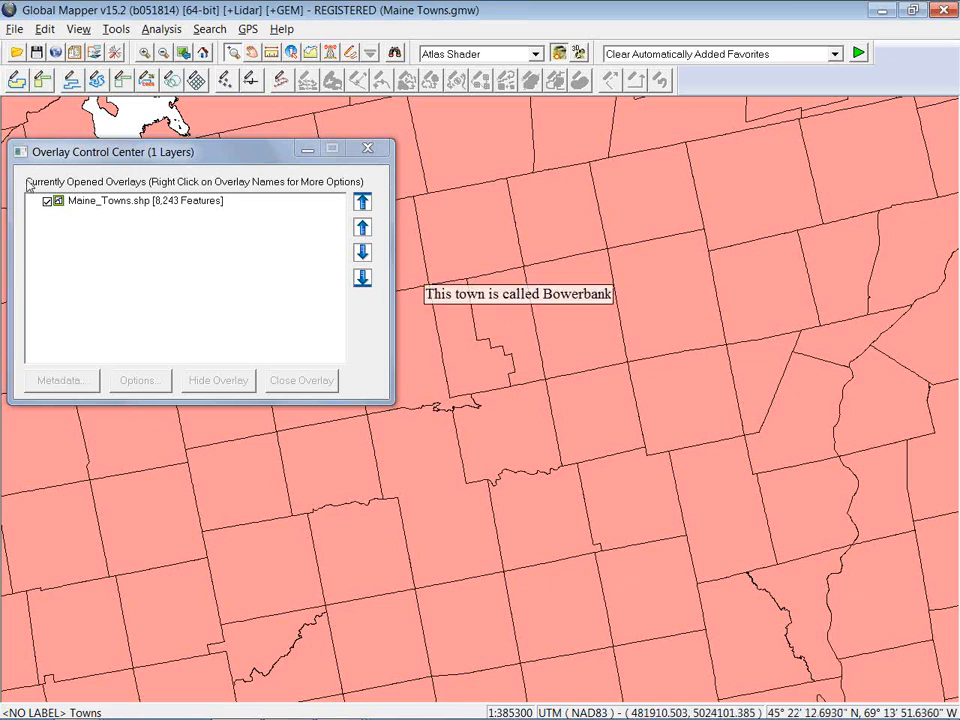
Disable the info tips and close the Overlay Control Center.
left_click(79, 30)
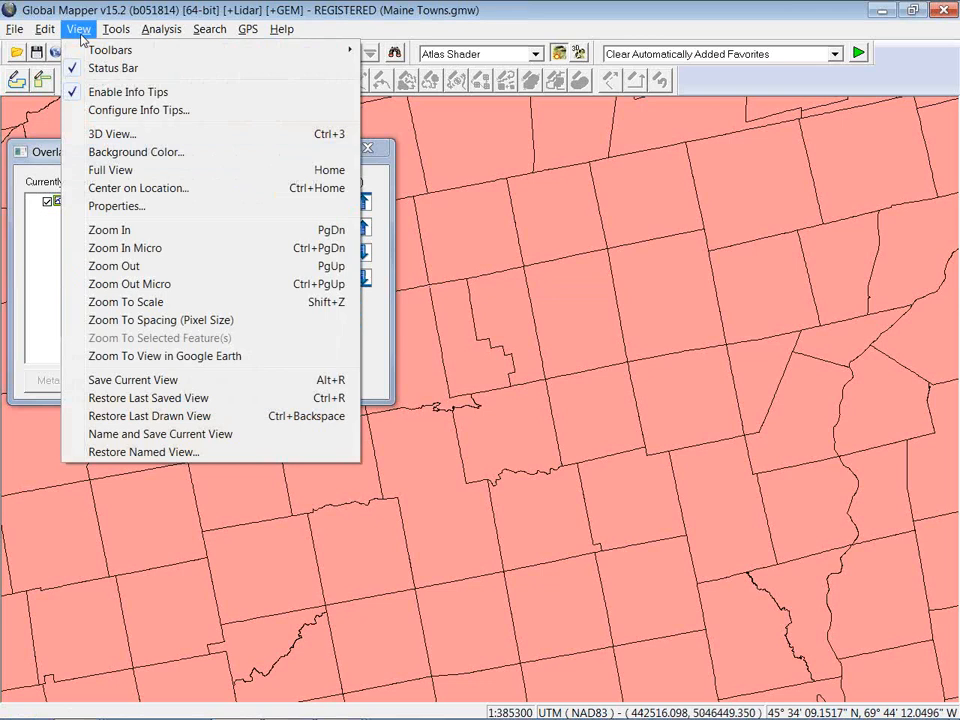
left_click(112, 93)
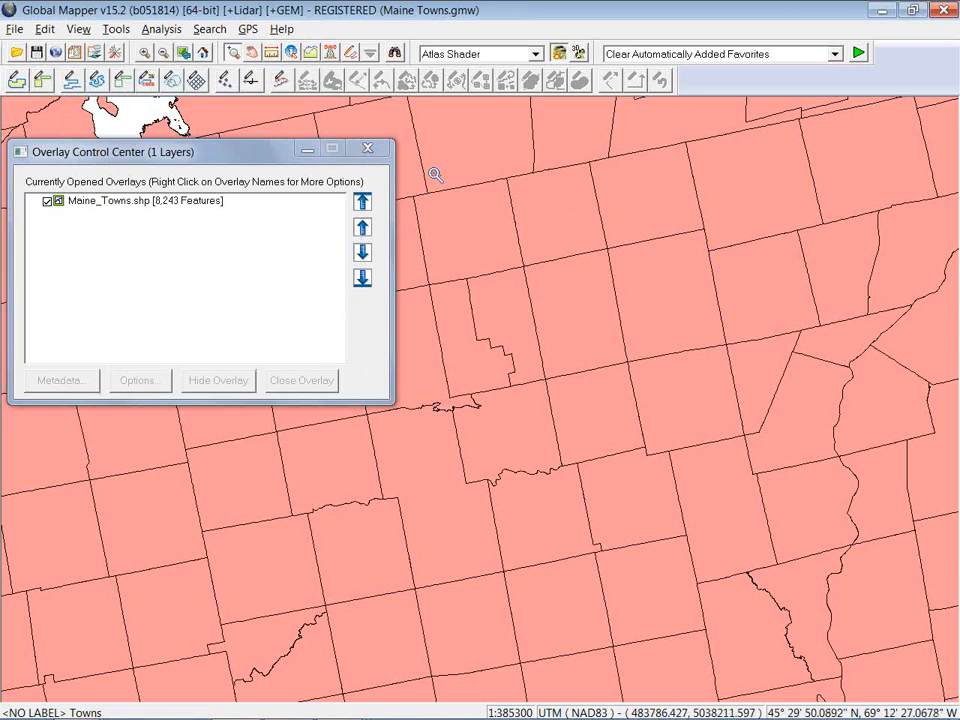
left_click(367, 149)
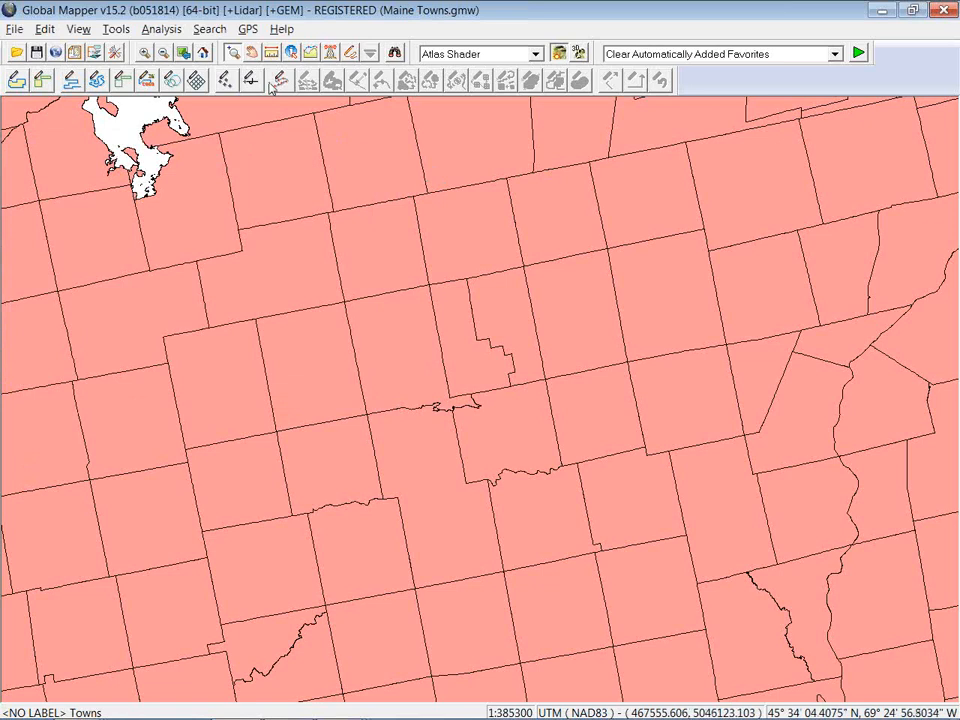
Save a close-up view of the large coastal island in eastern Maine as "Acadia", local to the current workspace.
left_click(204, 53)
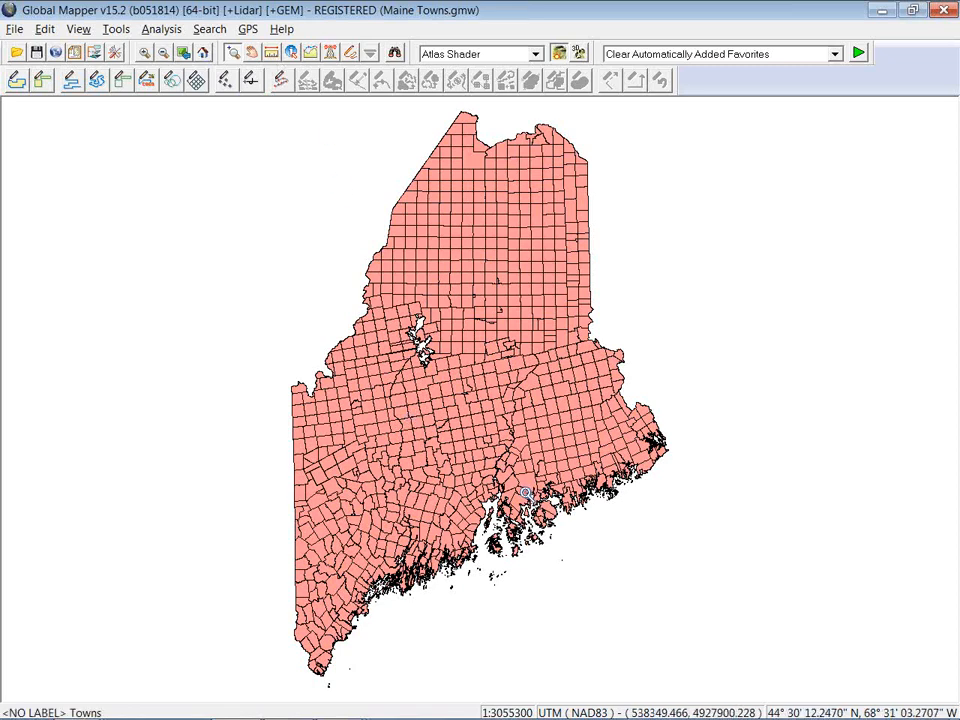
scroll(571, 537, "up", 5)
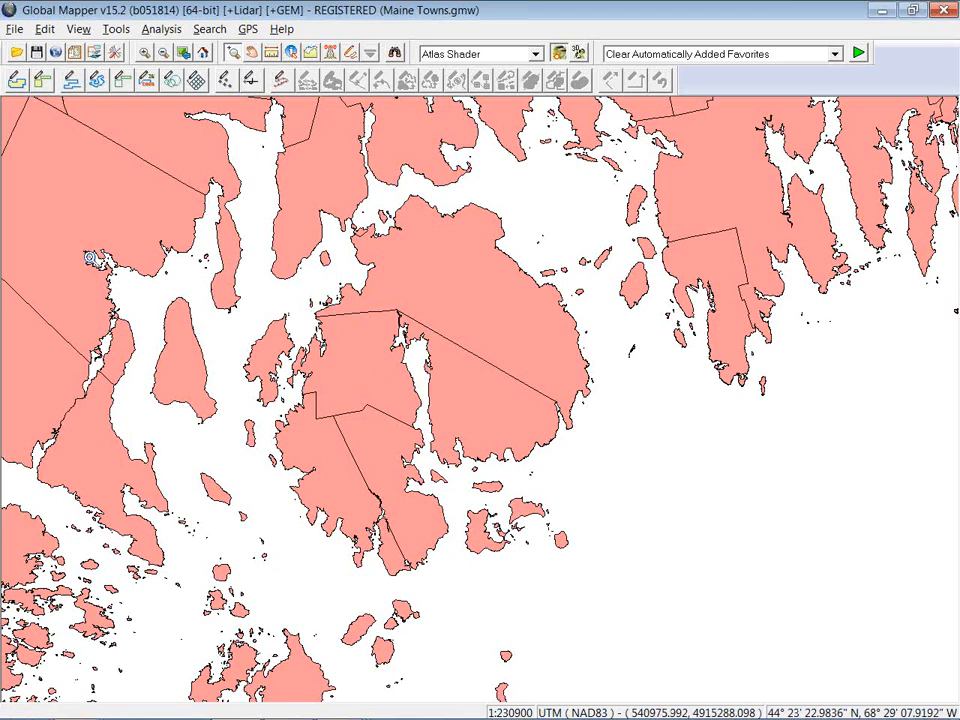
left_click(66, 31)
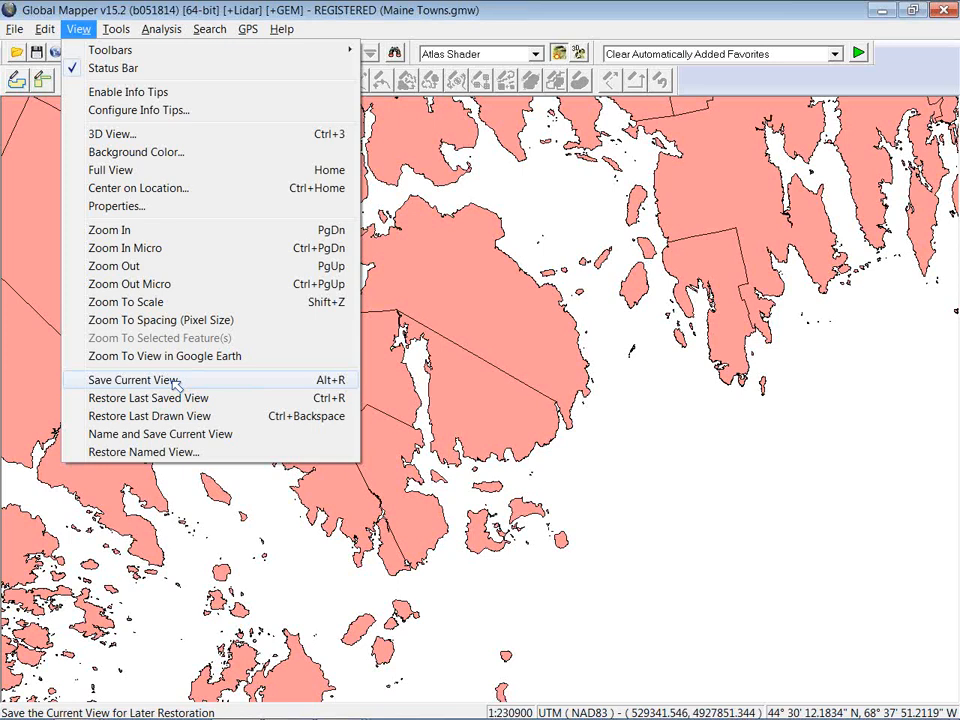
left_click(176, 436)
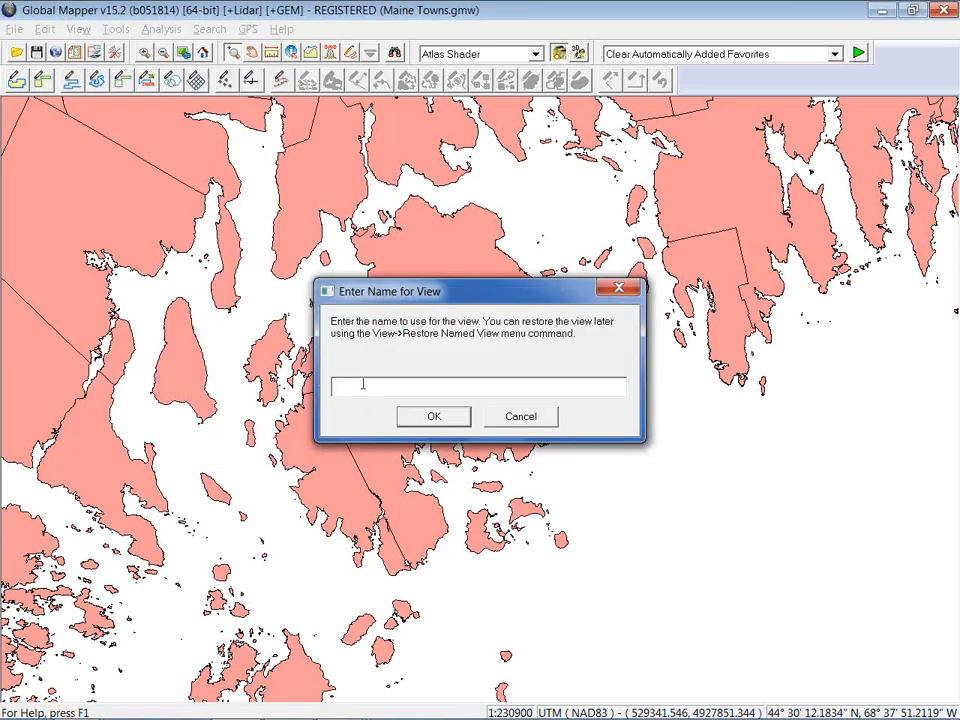
type("Acadia")
left_click(426, 420)
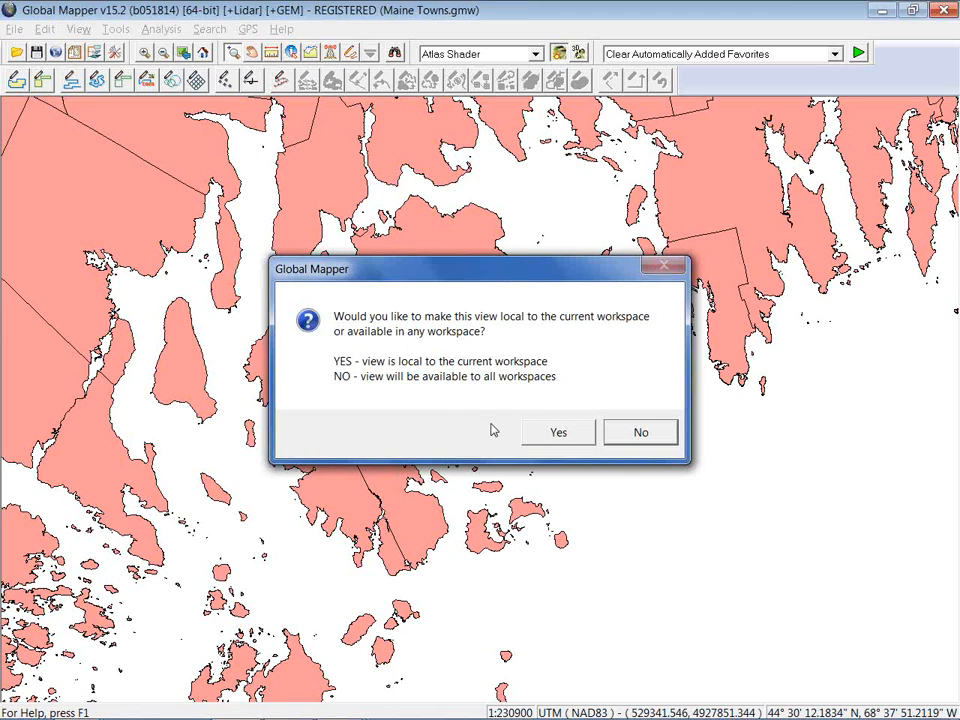
left_click(545, 437)
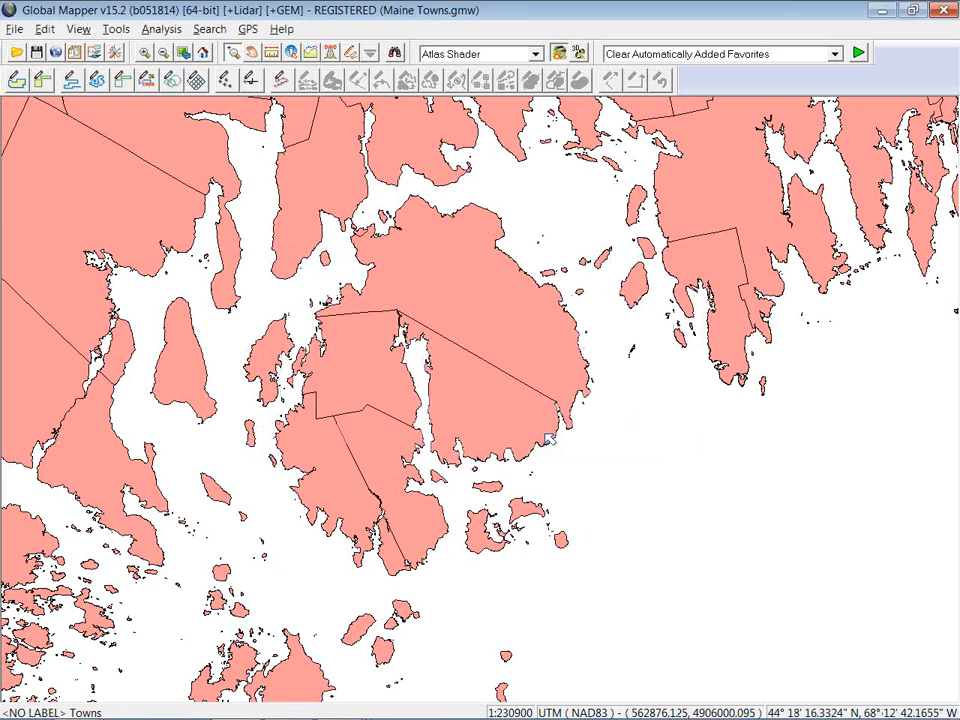
Move the map southwest along the coast and restore the saved Acadia view.
scroll(444, 414, "down", 2)
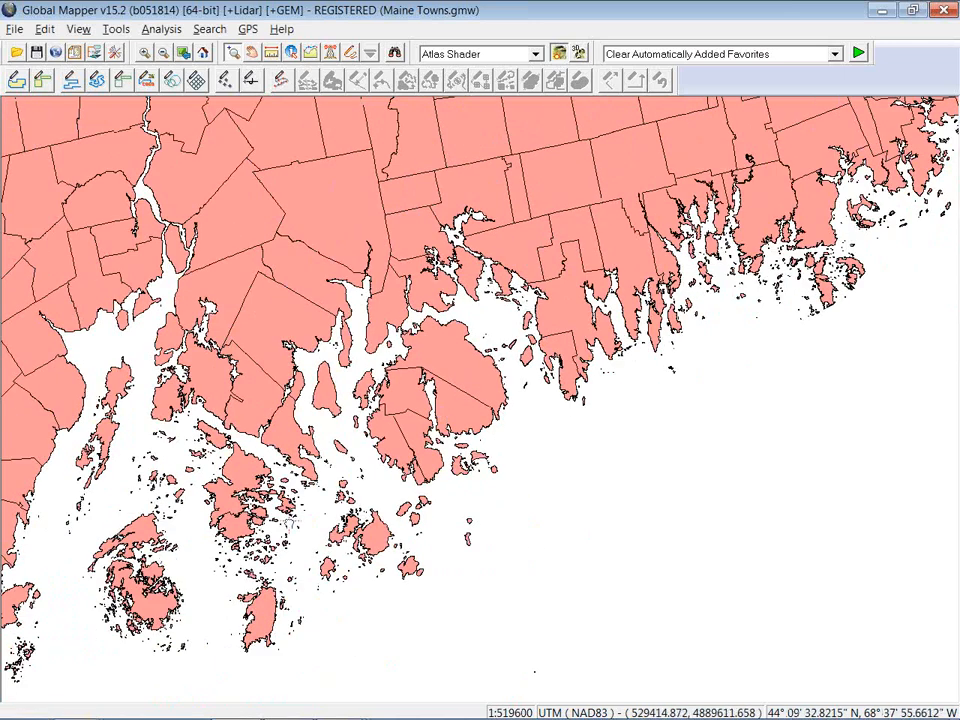
left_click_drag(289, 522, 610, 317)
left_click_drag(243, 475, 457, 382)
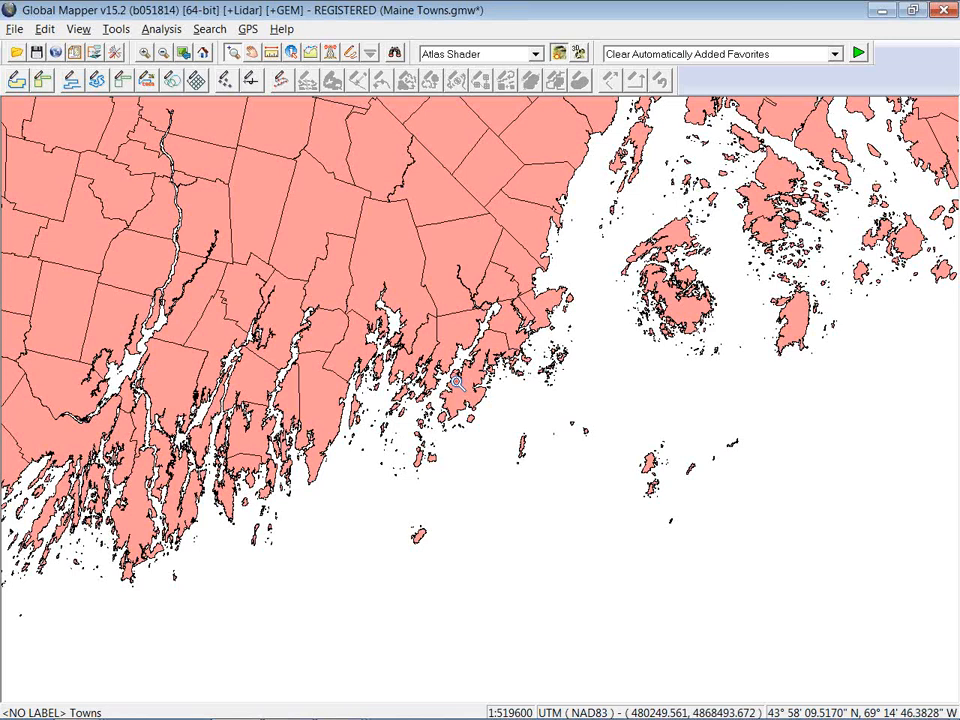
left_click(87, 33)
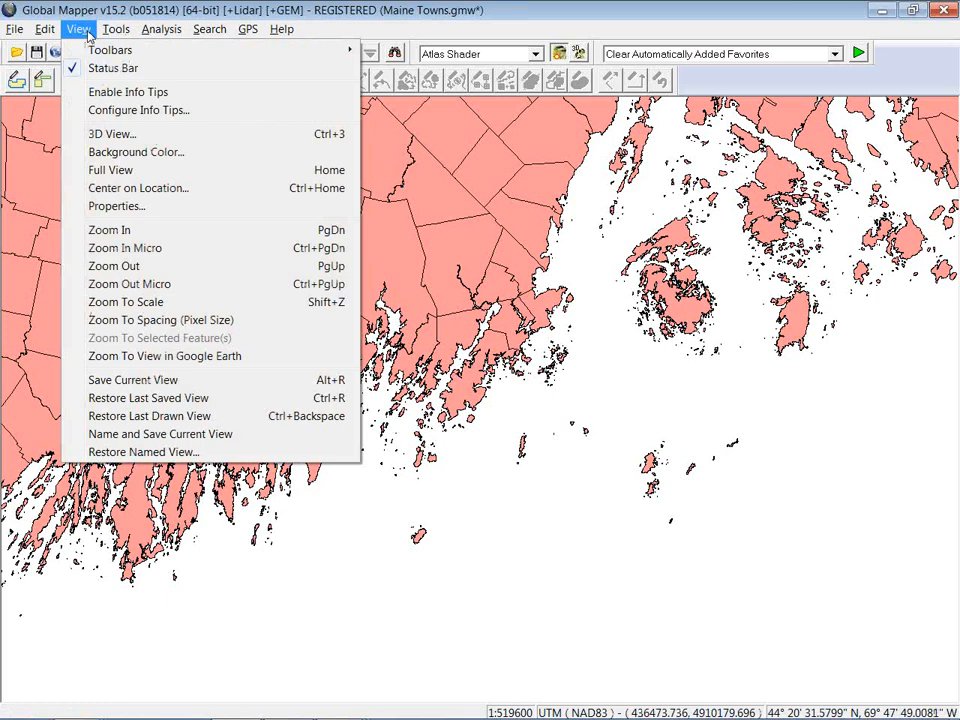
left_click(124, 452)
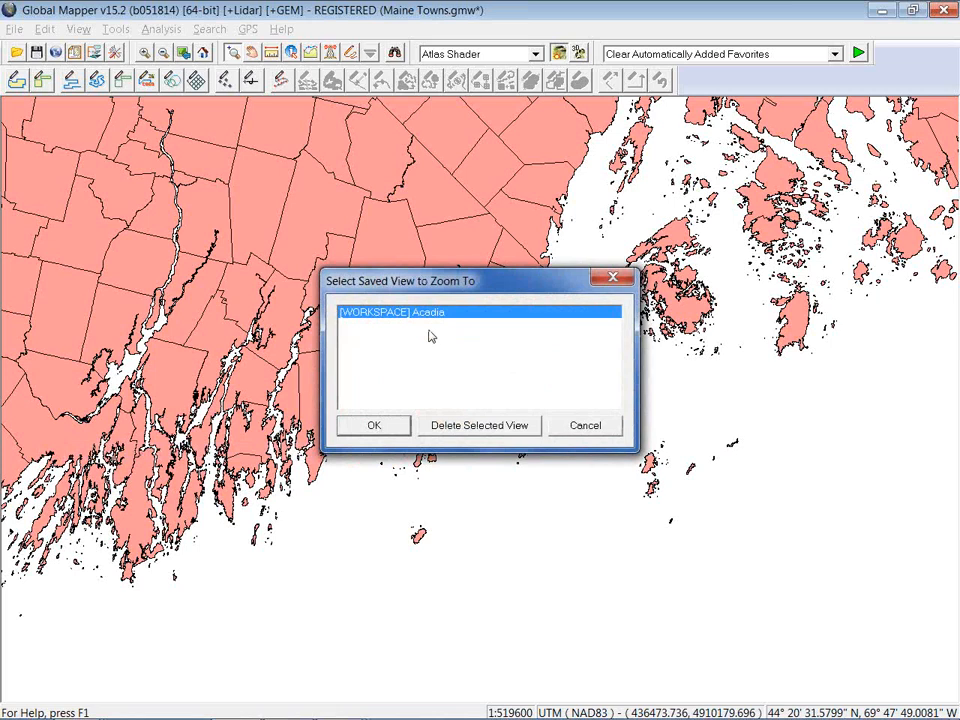
left_click(398, 427)
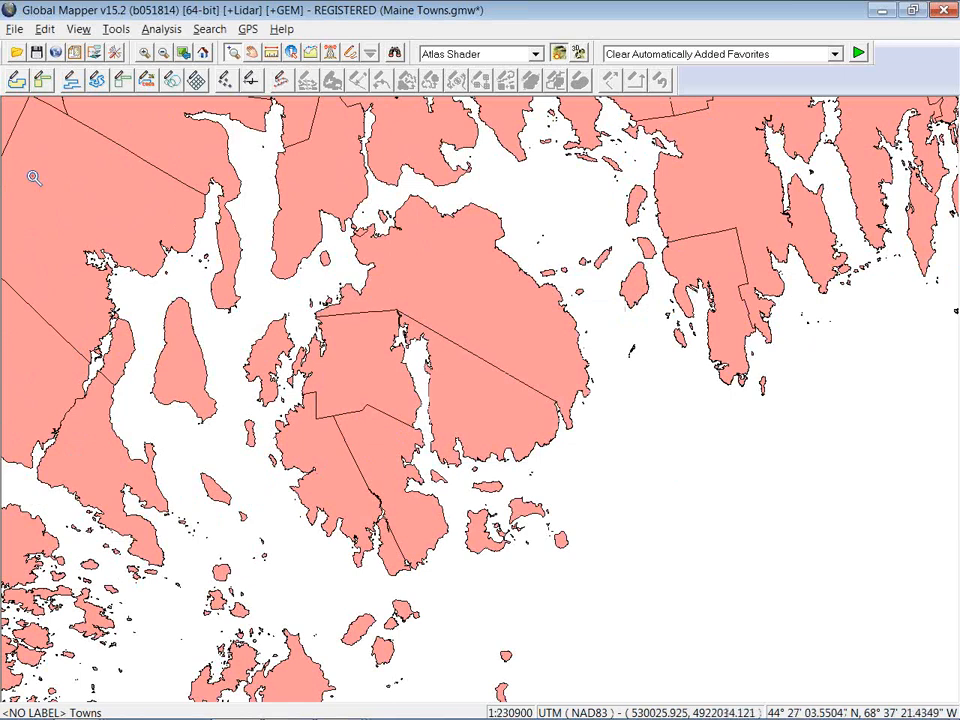
left_click(78, 29)
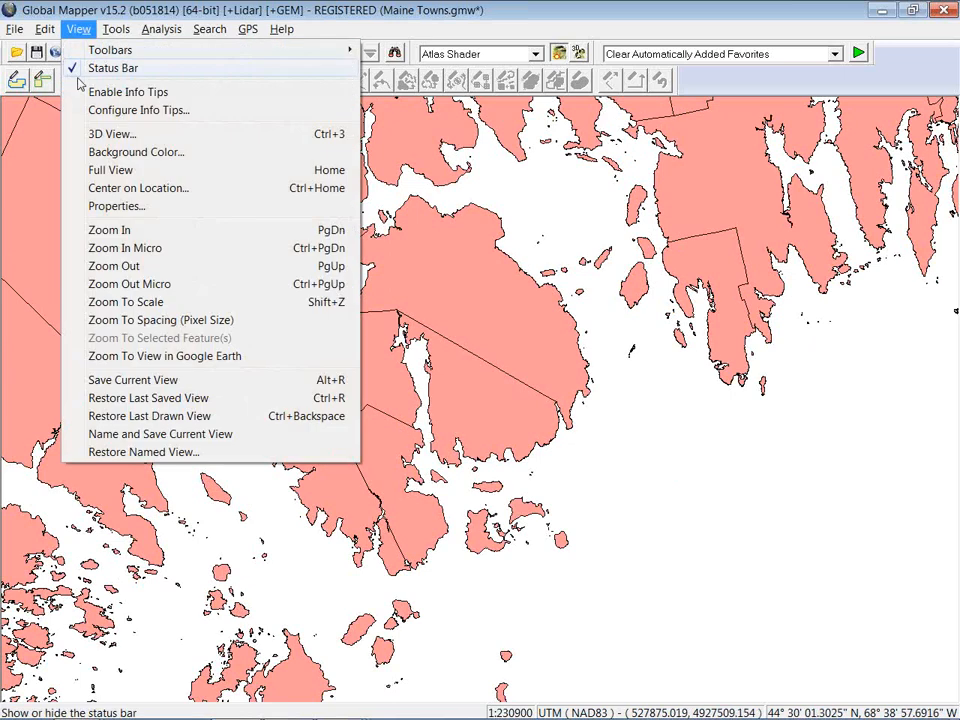
left_click(140, 434)
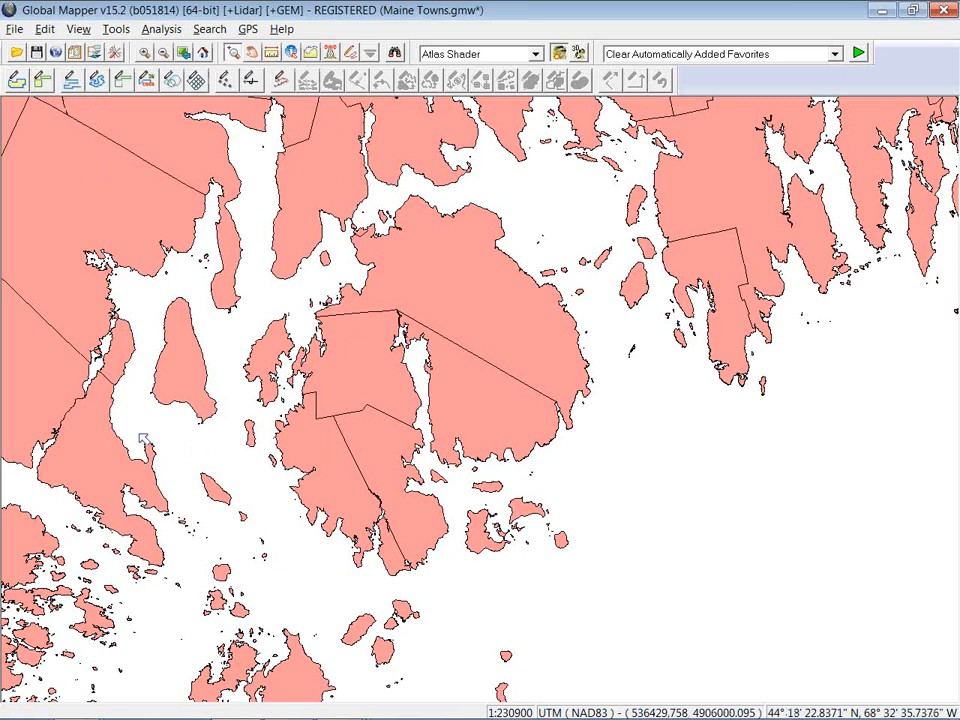
Show the full extent of Maine and apply a Lat/Lon grid with automatic spacing.
left_click(203, 53)
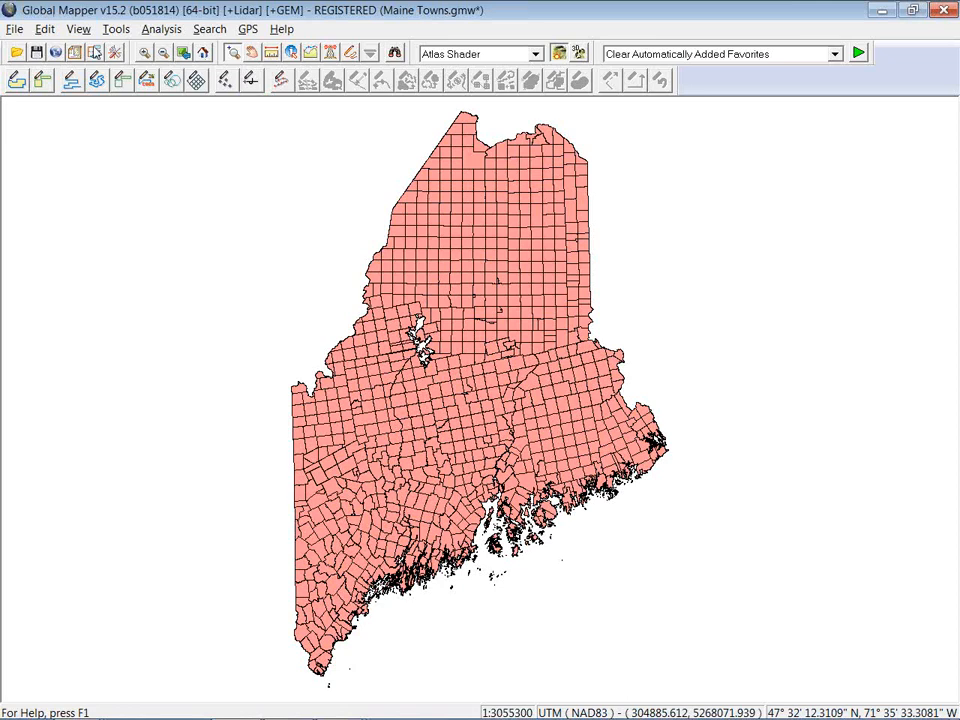
left_click(117, 53)
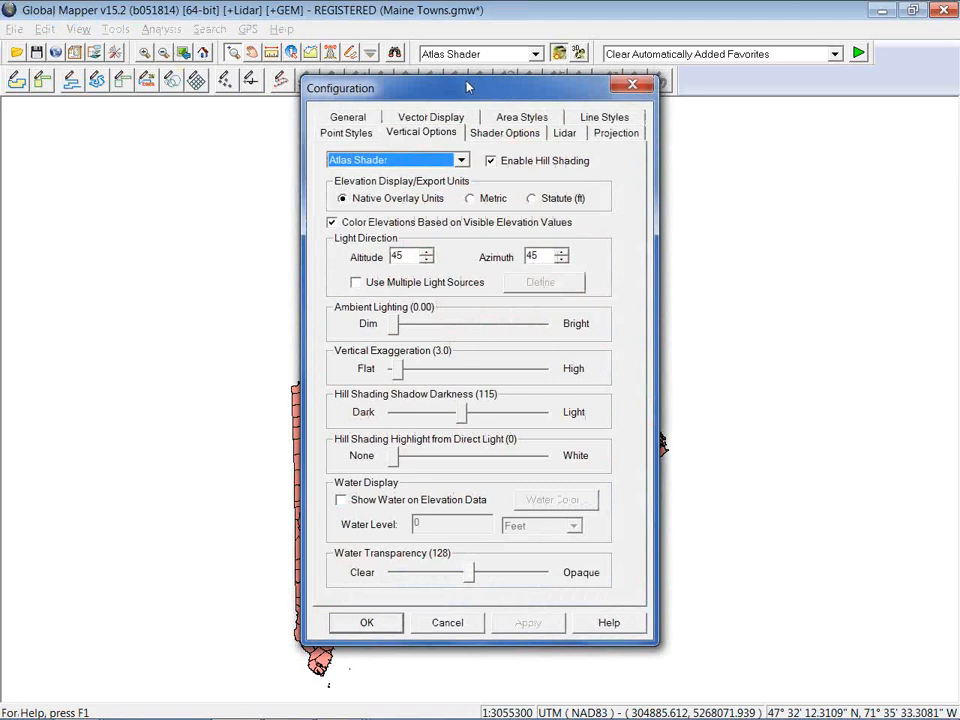
left_click_drag(436, 95, 163, 91)
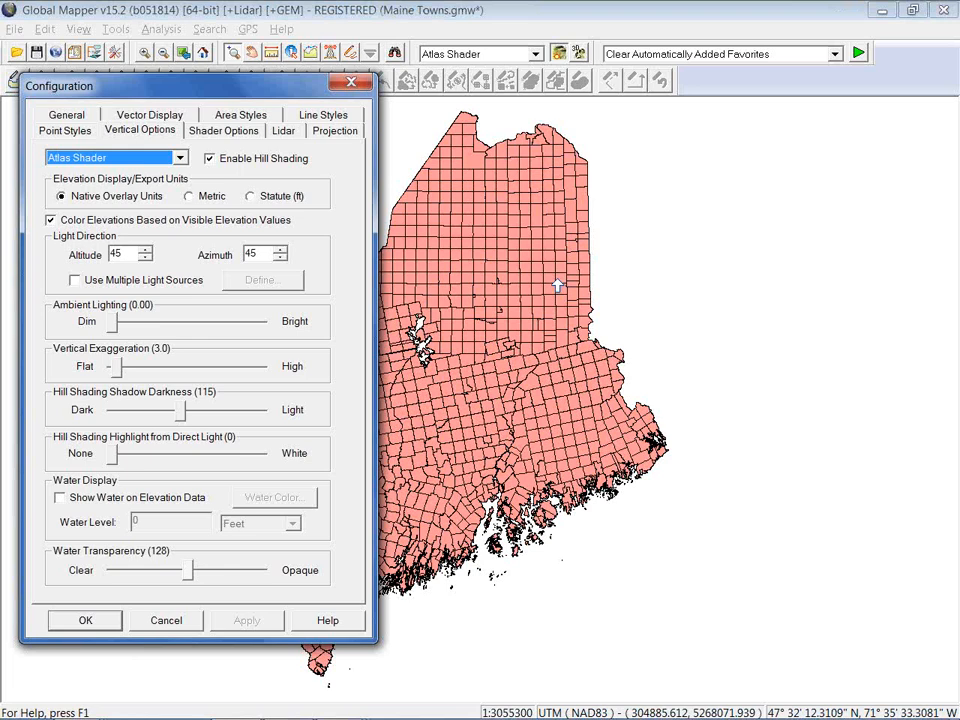
left_click(90, 118)
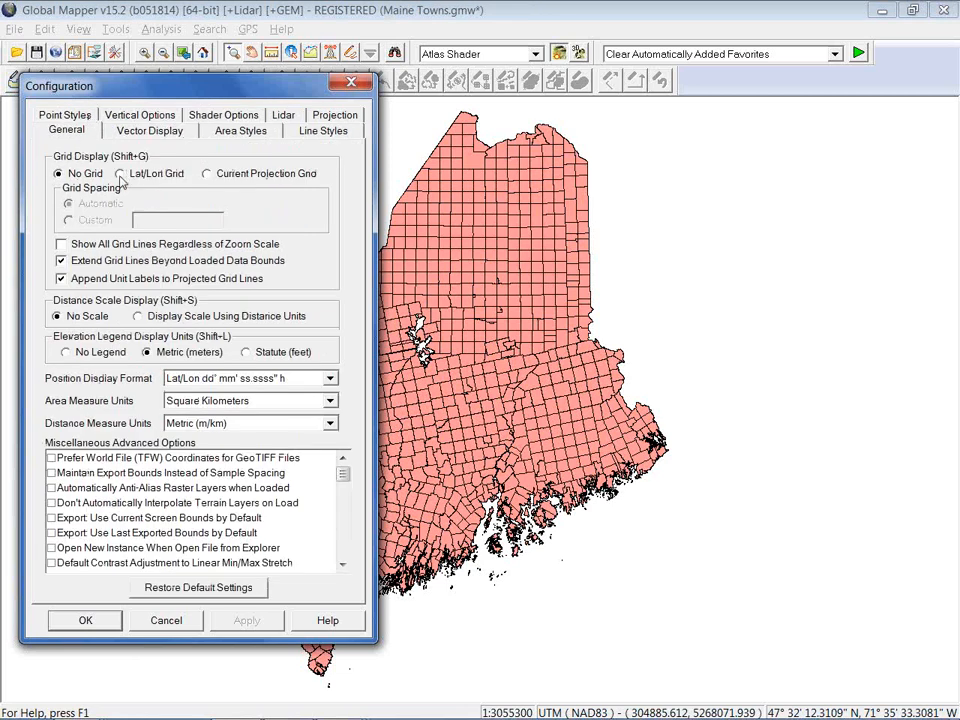
left_click(121, 176)
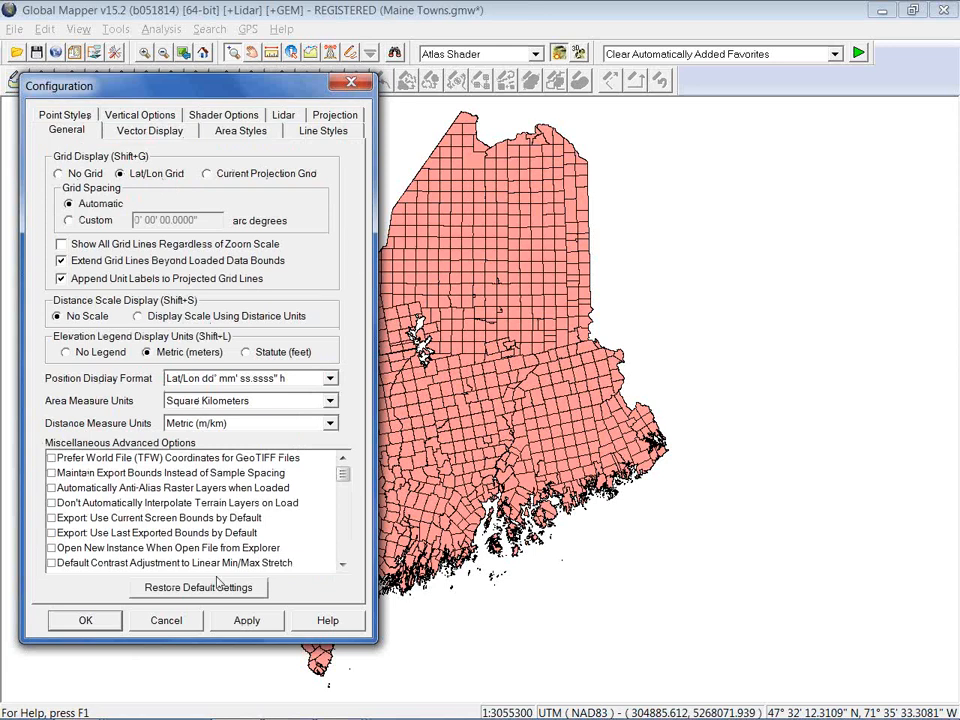
left_click(250, 624)
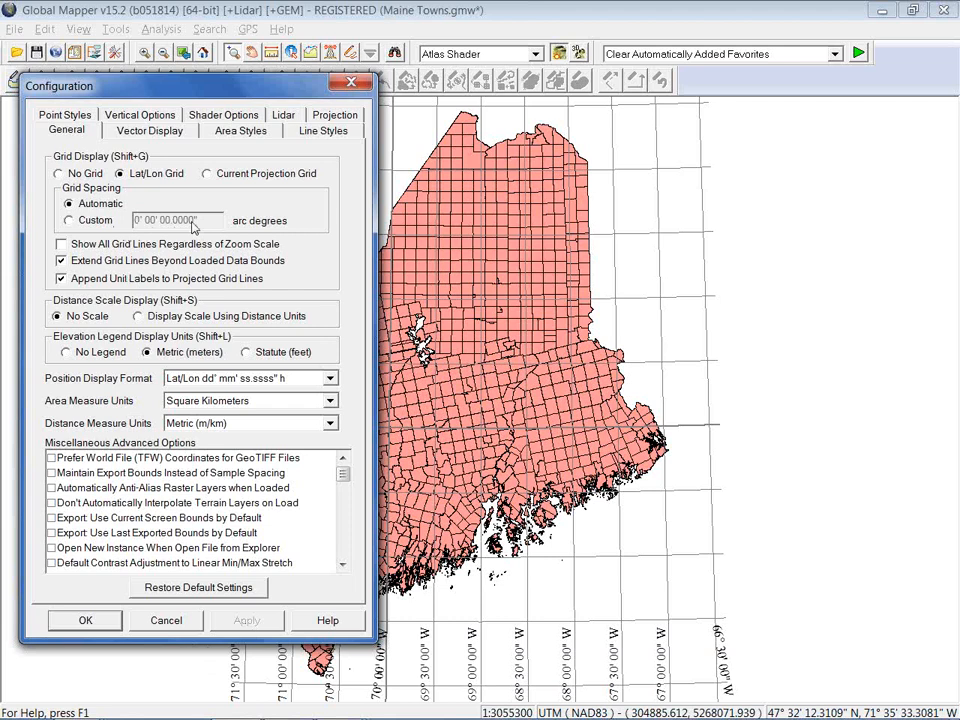
Turn off extending grid lines beyond the loaded data bounds, apply it, and restore the extension.
left_click(62, 261)
left_click(250, 621)
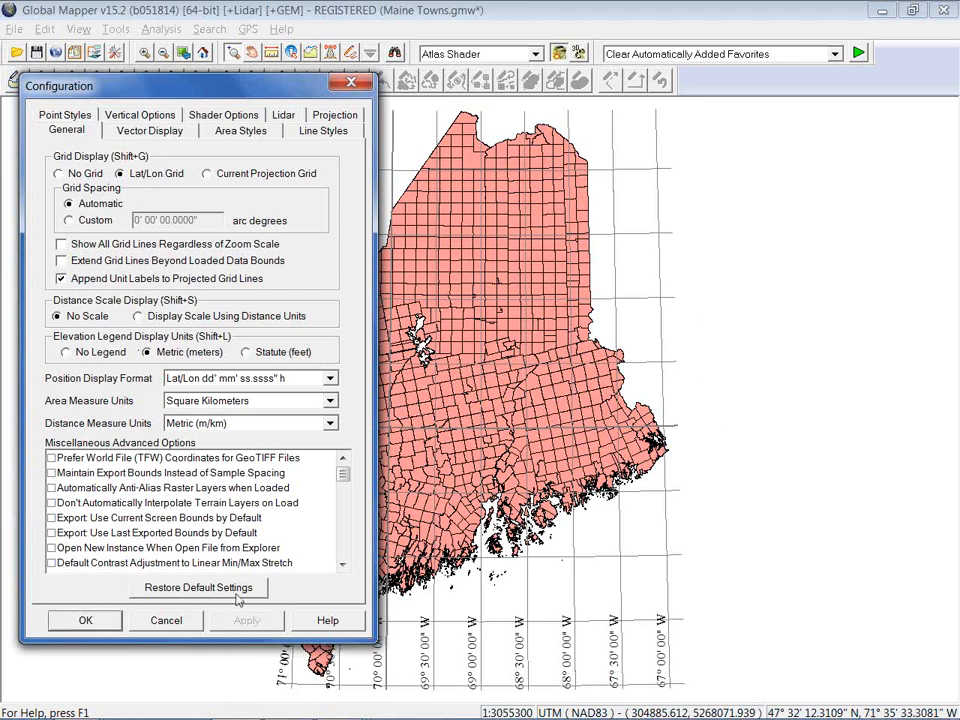
left_click(61, 261)
left_click(250, 624)
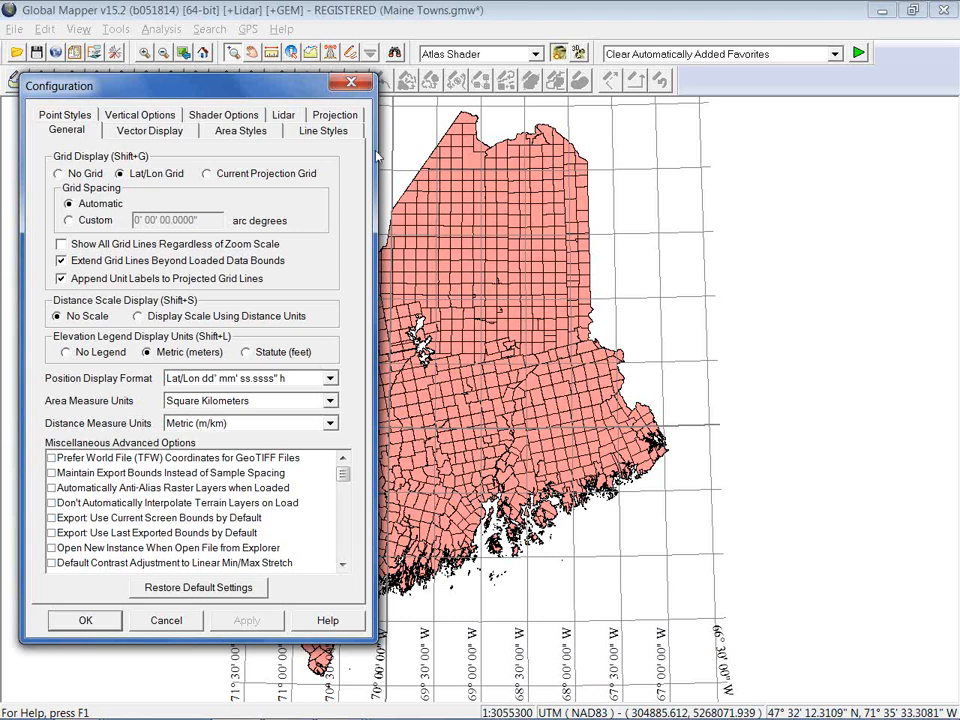
Examine the drawing and label style settings for the Grid Line type.
left_click(323, 131)
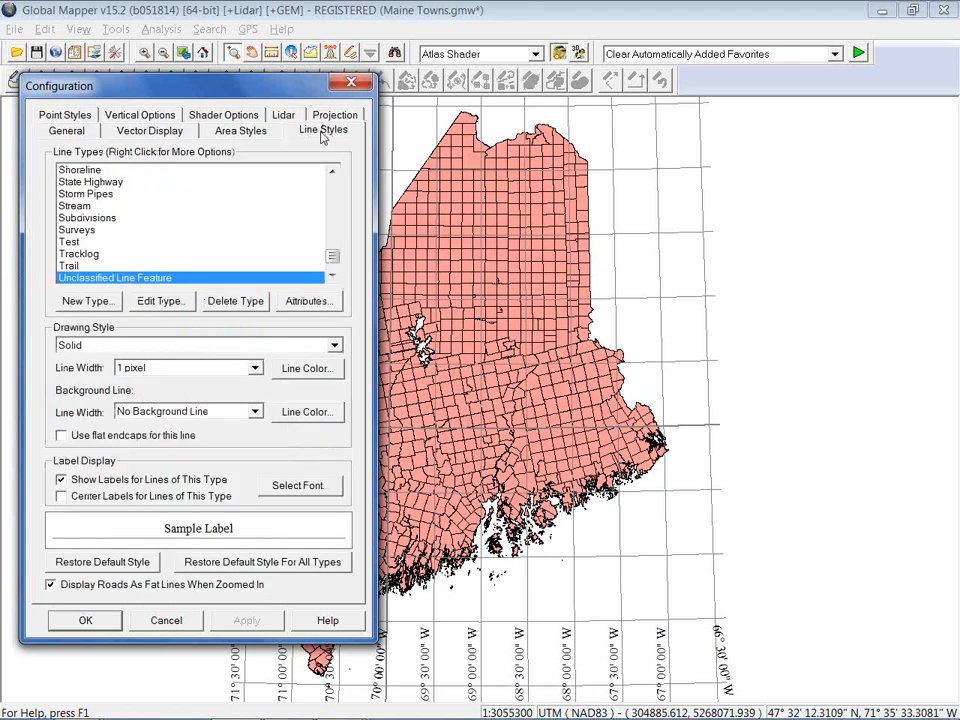
left_click_drag(333, 257, 337, 217)
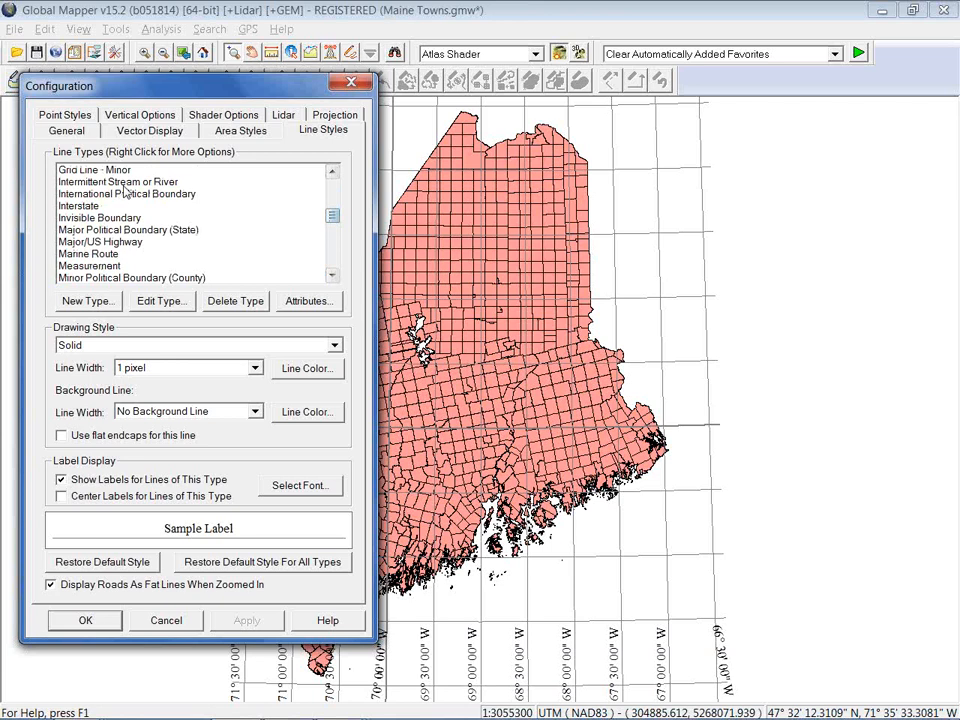
scroll(90, 210, "up", 2)
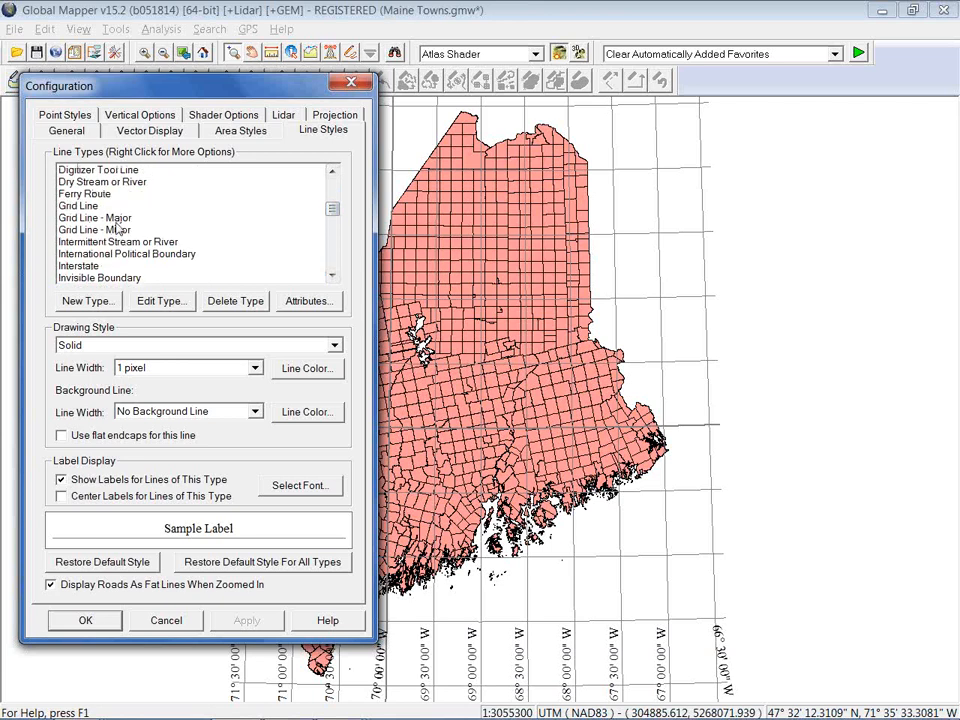
left_click(87, 207)
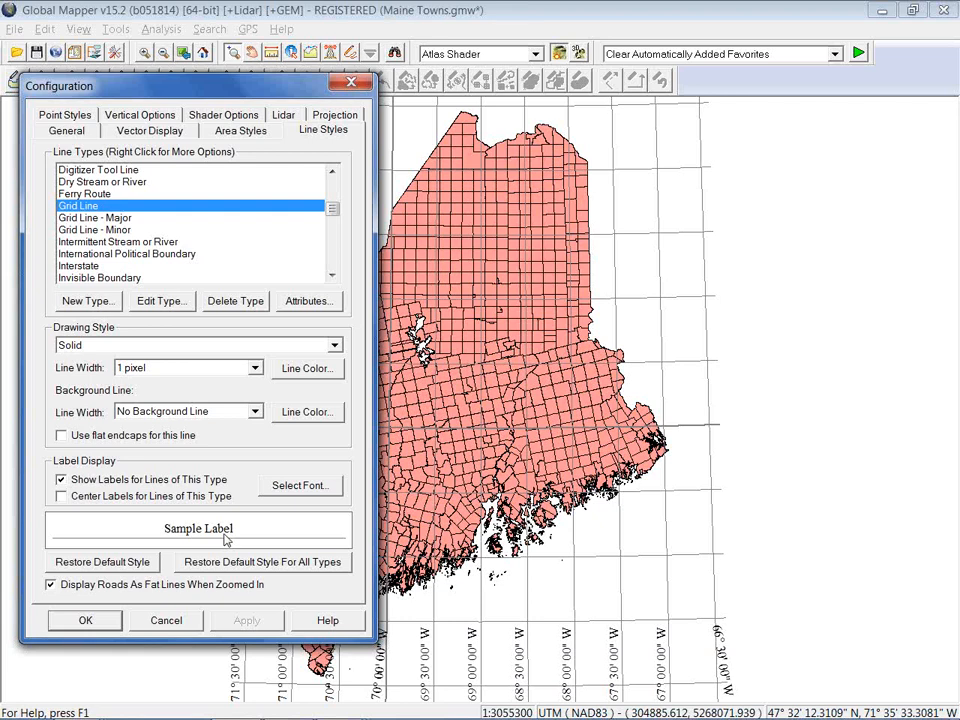
Turn off the coordinate grid display and apply the configuration.
left_click(67, 131)
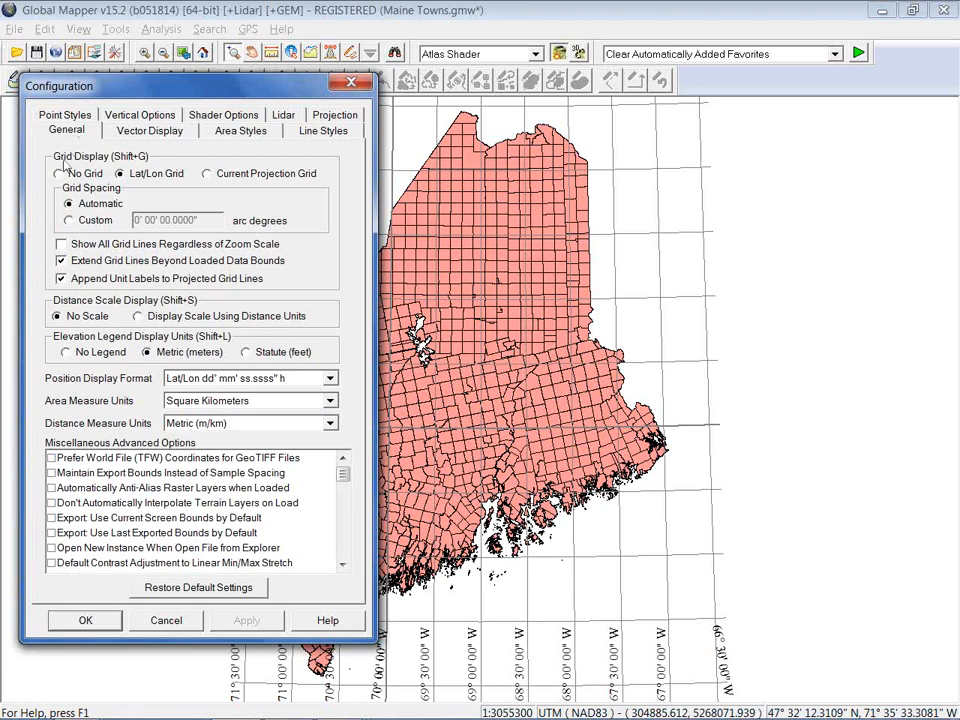
left_click(60, 174)
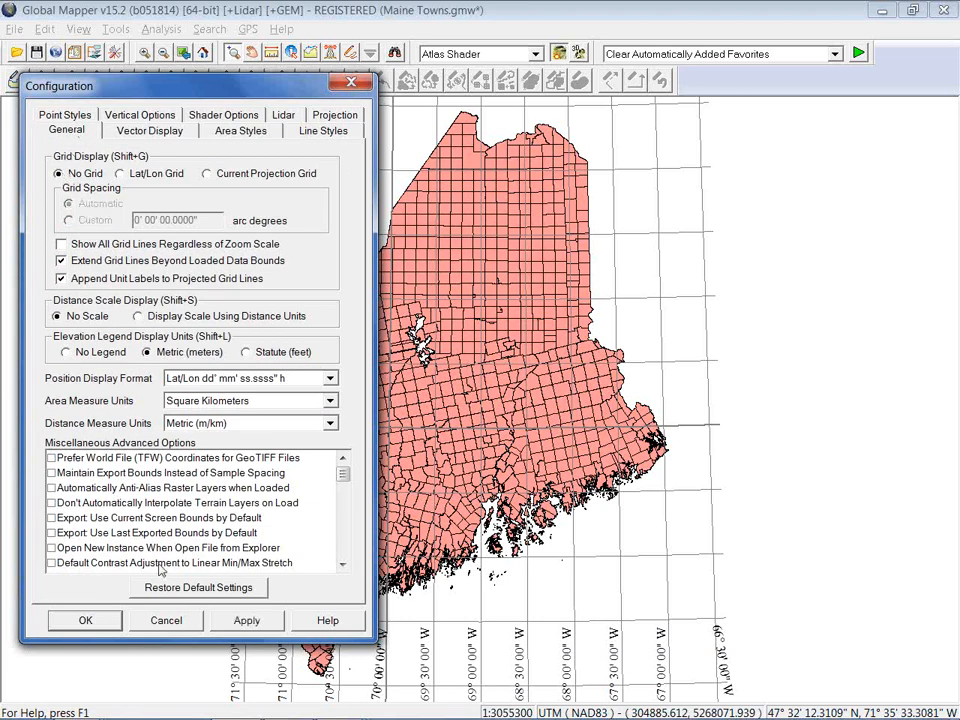
left_click(85, 621)
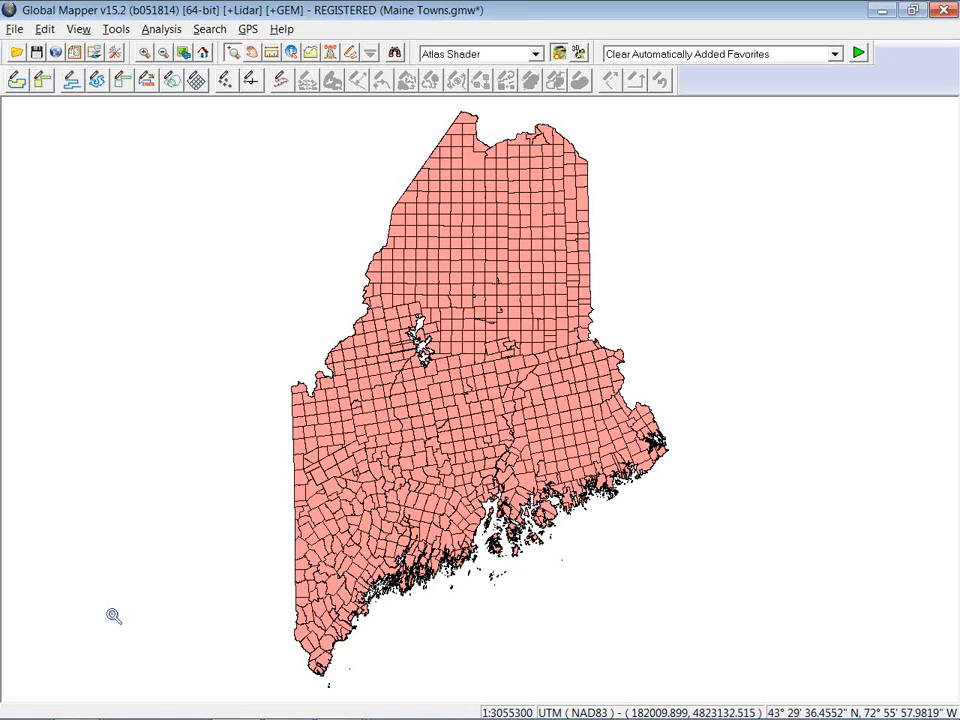
Set the Maine_Towns.shp layer to display only between map scales 1:2000000 and 1:4000000.
left_click(95, 54)
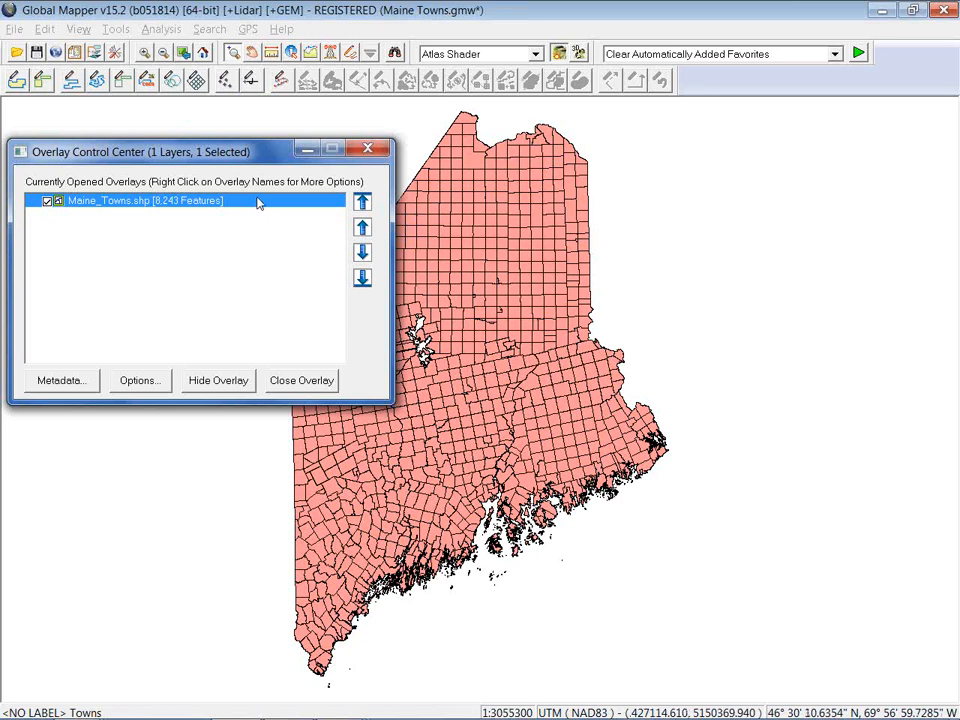
right_click(157, 205)
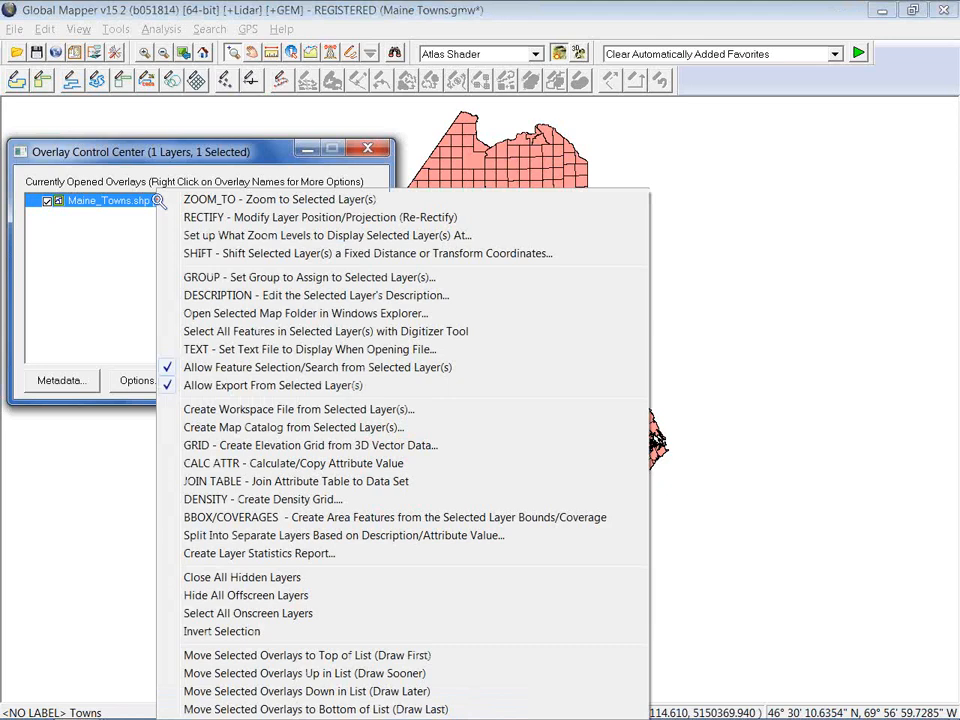
left_click(355, 235)
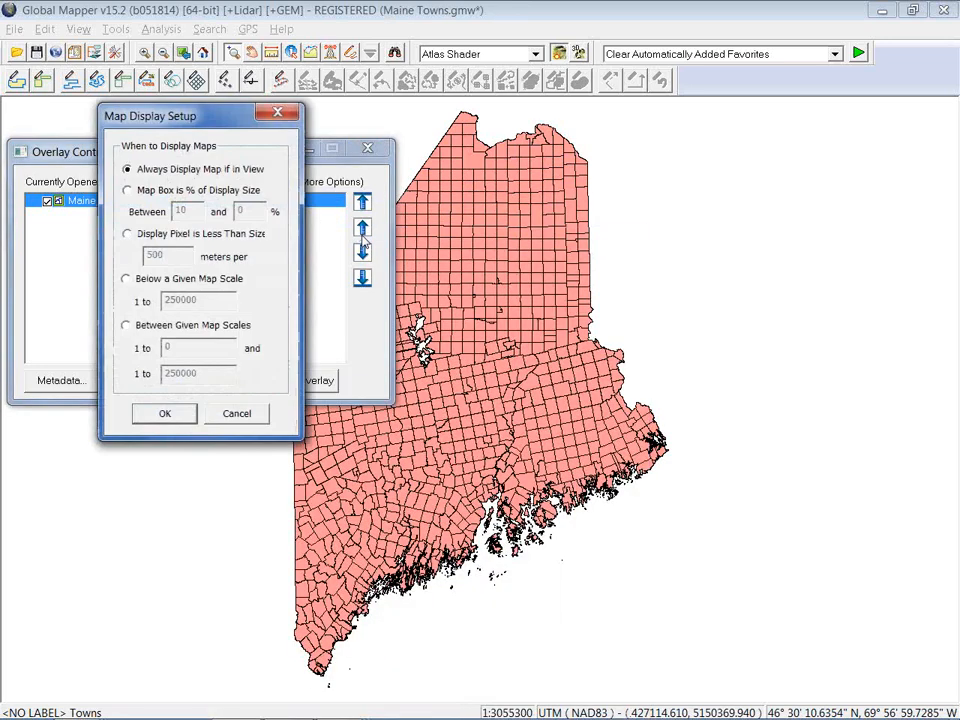
left_click_drag(155, 110, 193, 118)
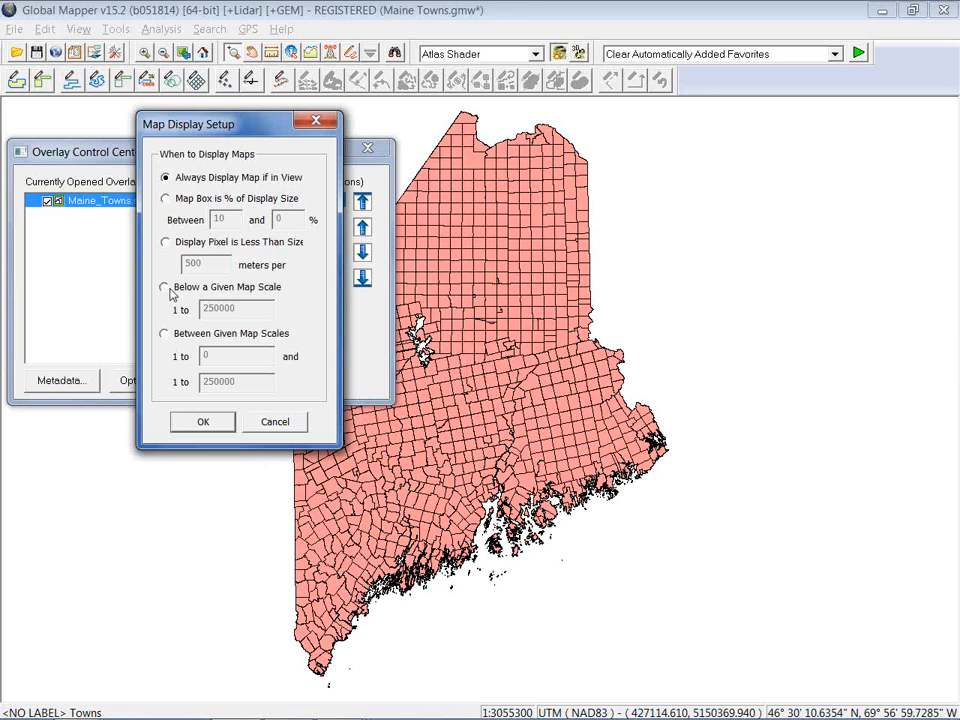
left_click(166, 336)
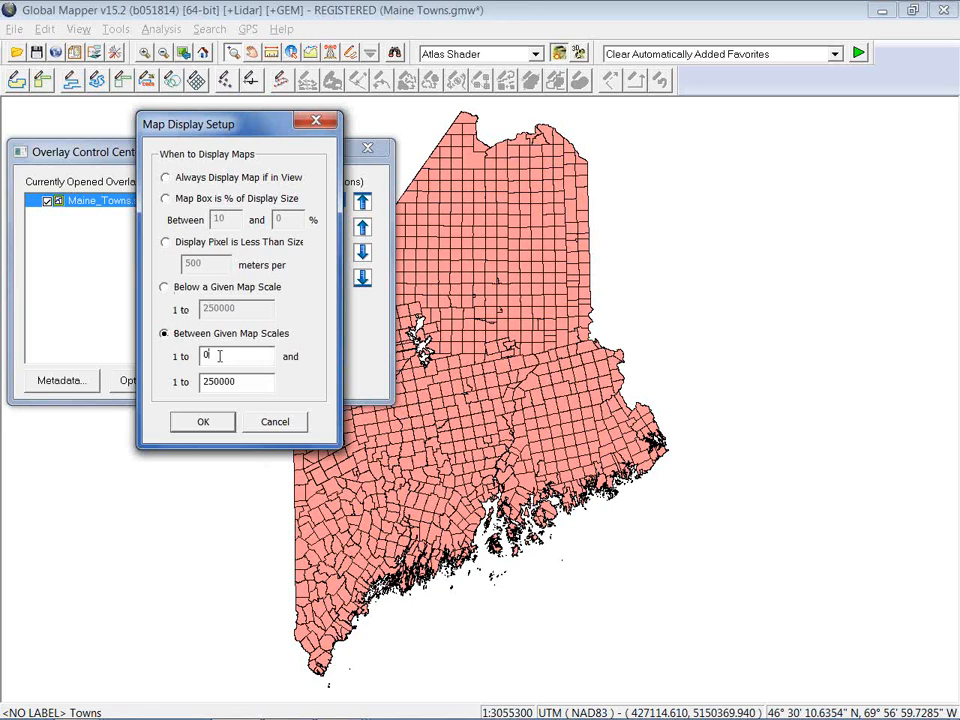
double_click(225, 354)
type("2000000")
left_click_drag(261, 381, 200, 382)
type("4000000")
left_click(202, 421)
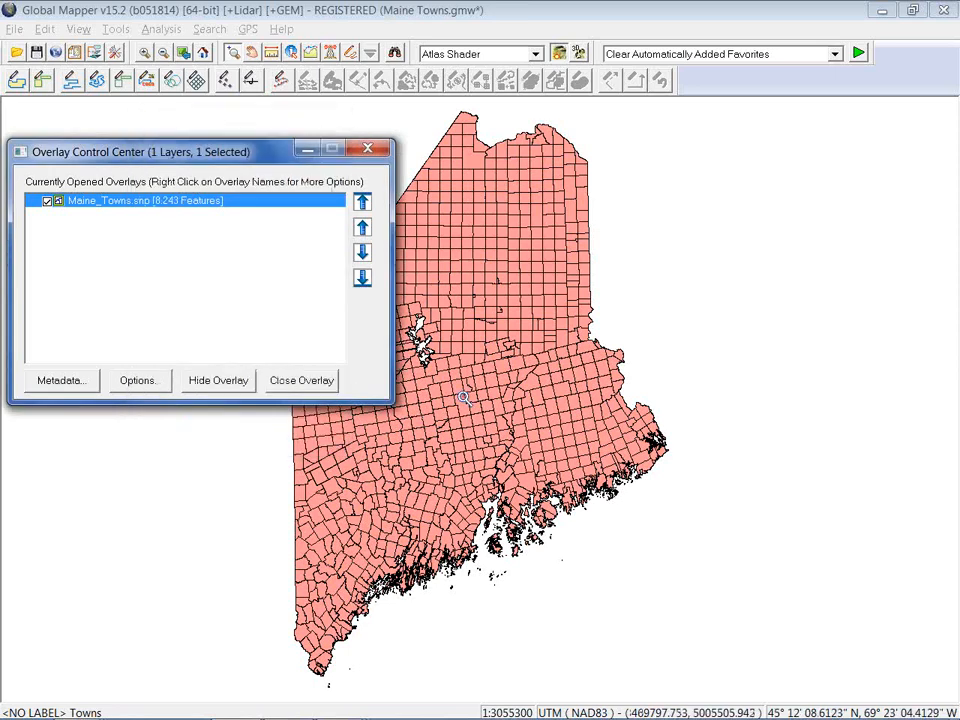
Zoom the map in past 1:2000000 and back out to check the layer's scale-dependent display.
left_click(472, 390)
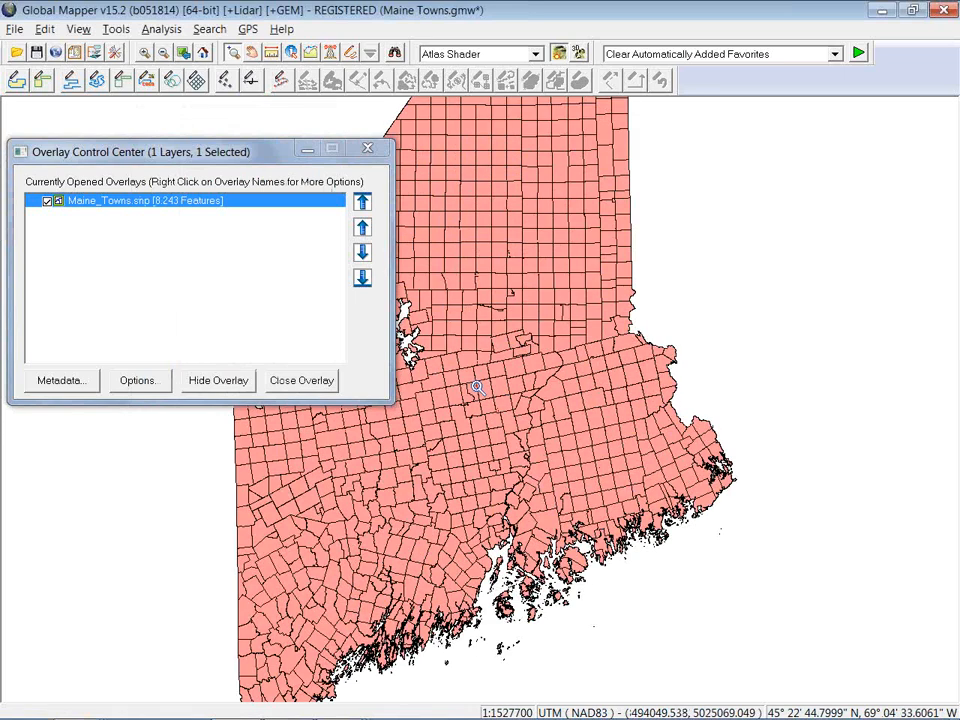
scroll(479, 387, "down", 1)
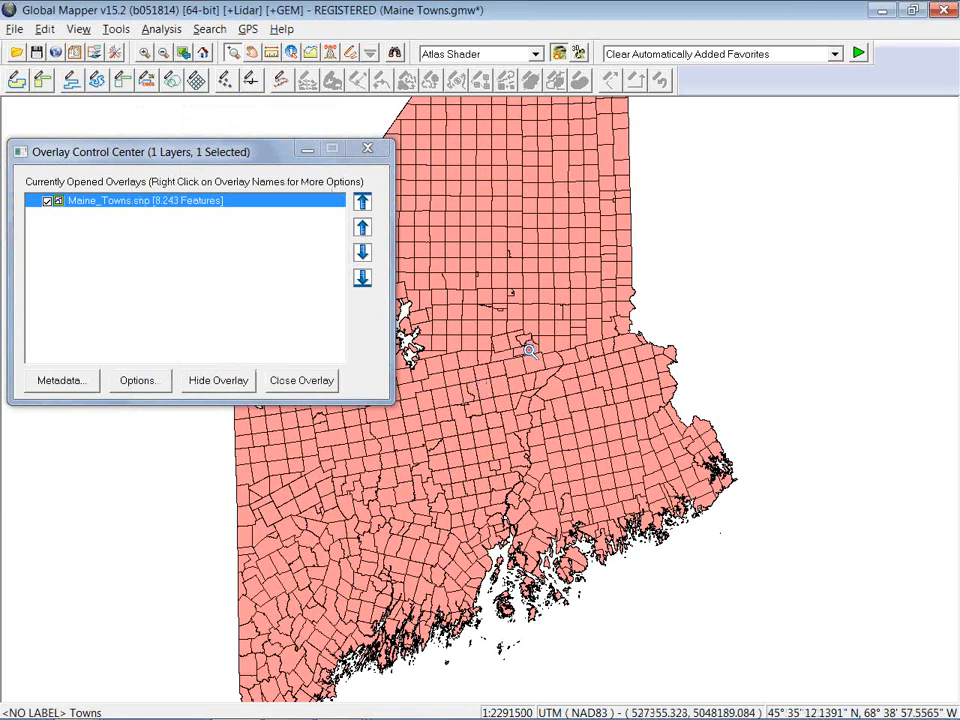
scroll(529, 356, "down", 1)
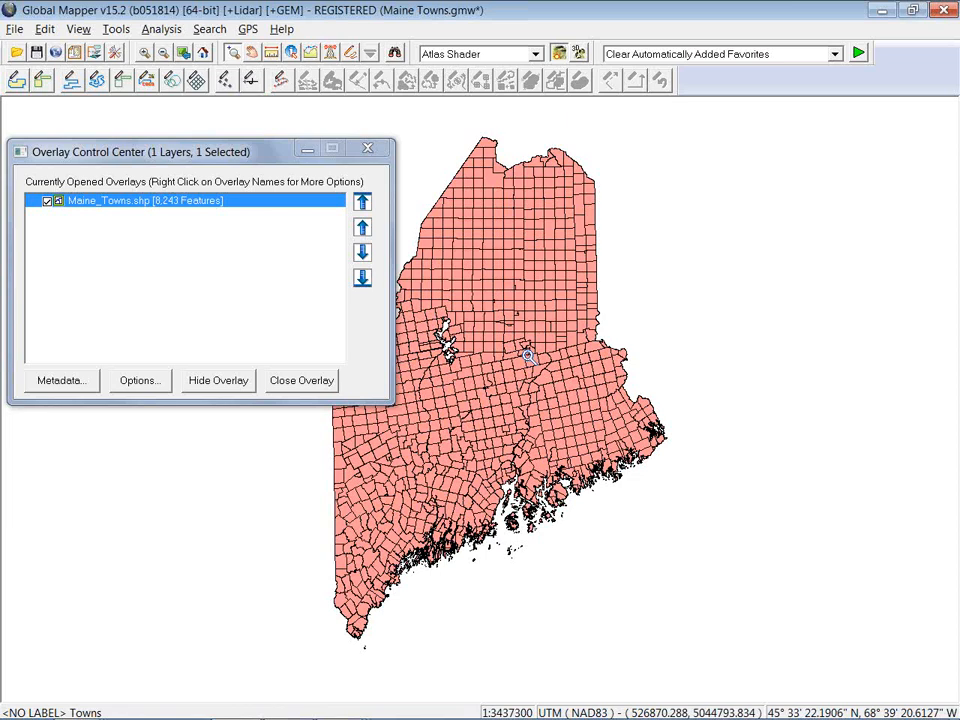
Set the Maine_Towns.shp layer to always display when it is in view.
right_click(154, 201)
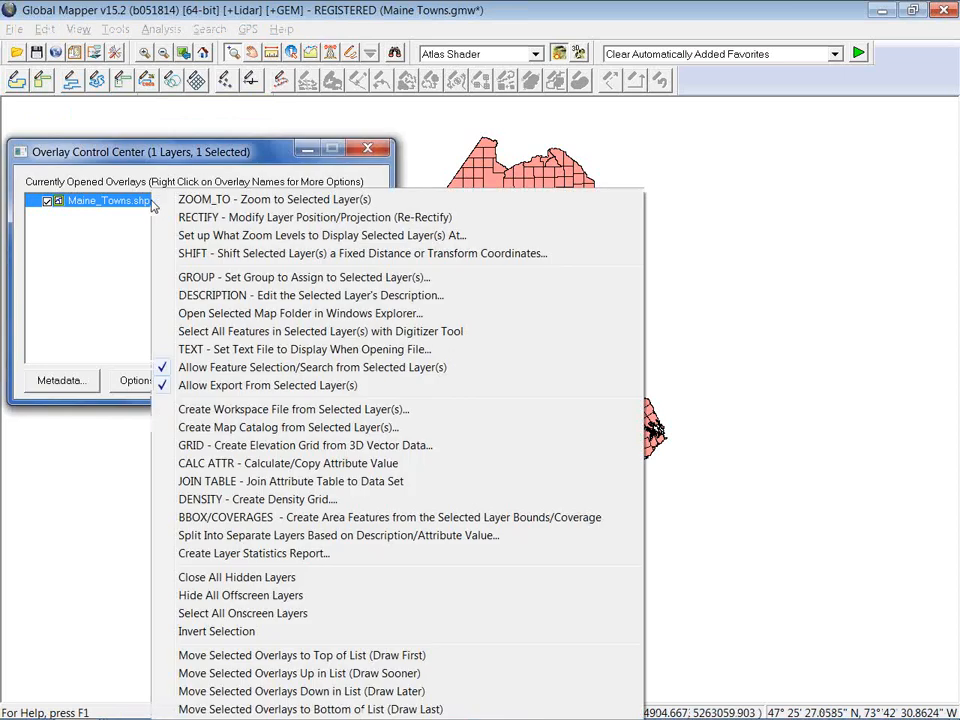
left_click(214, 236)
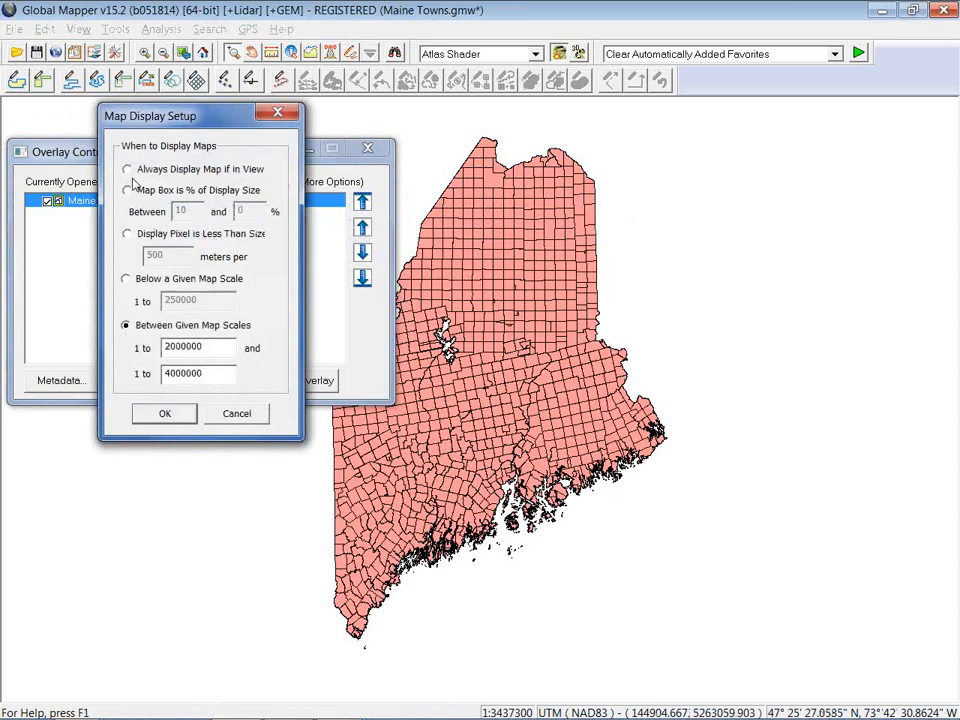
left_click(127, 169)
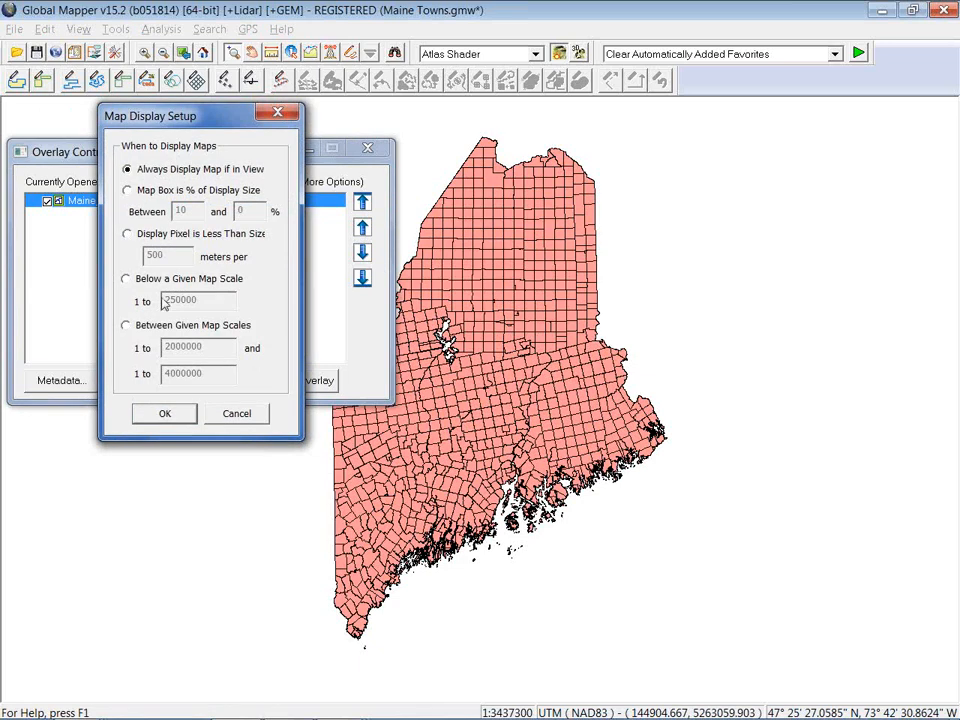
left_click(165, 413)
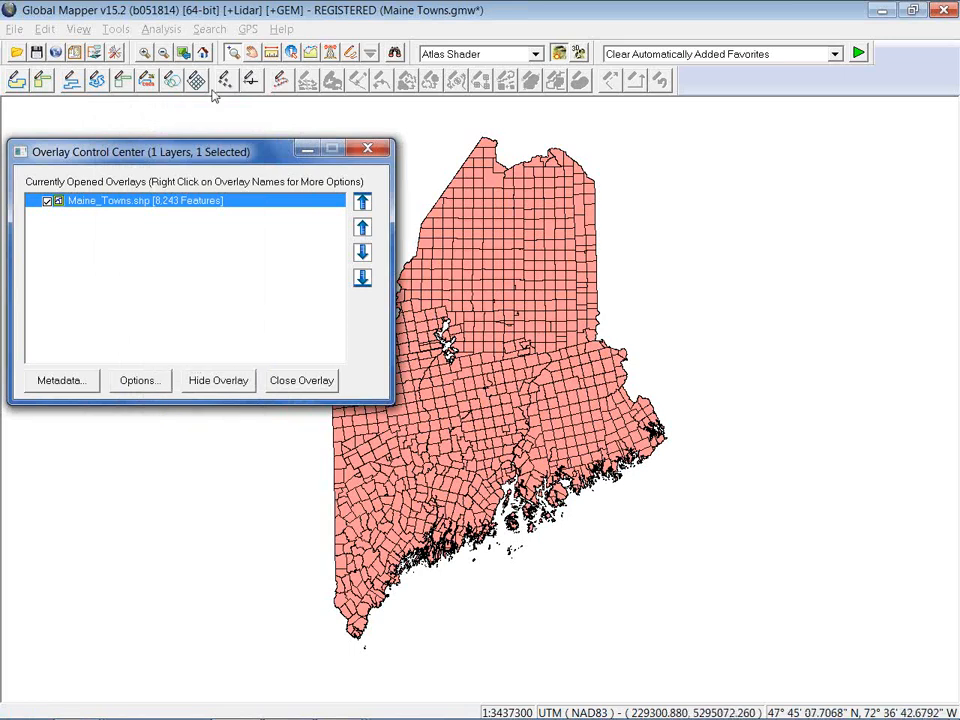
Inspect the attributes of a town in northern Maine with the Feature Info tool.
left_click(291, 55)
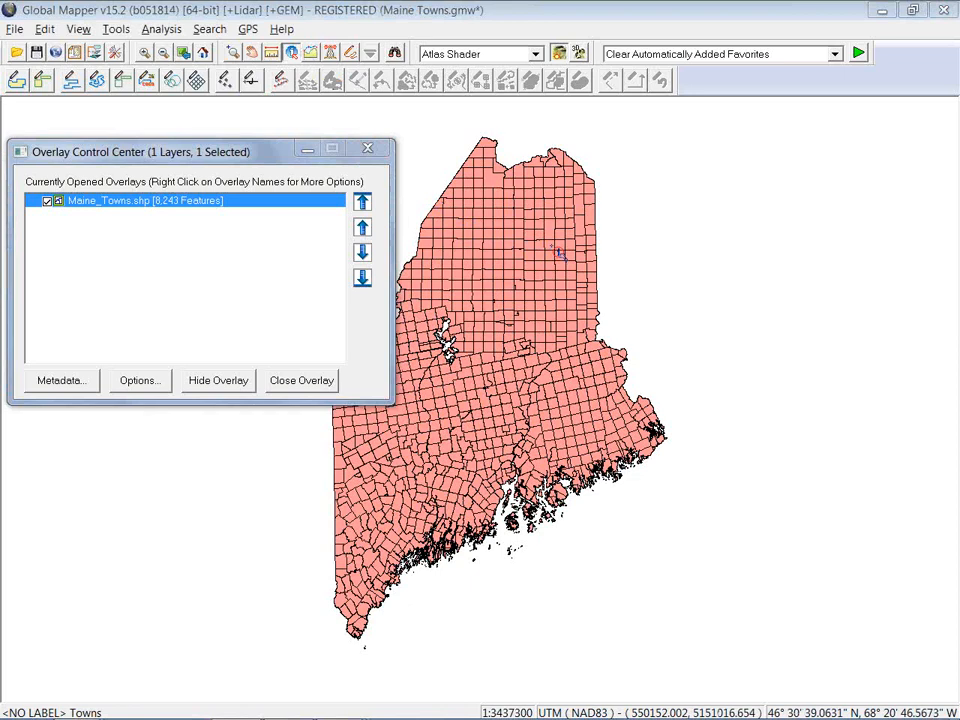
left_click(560, 254)
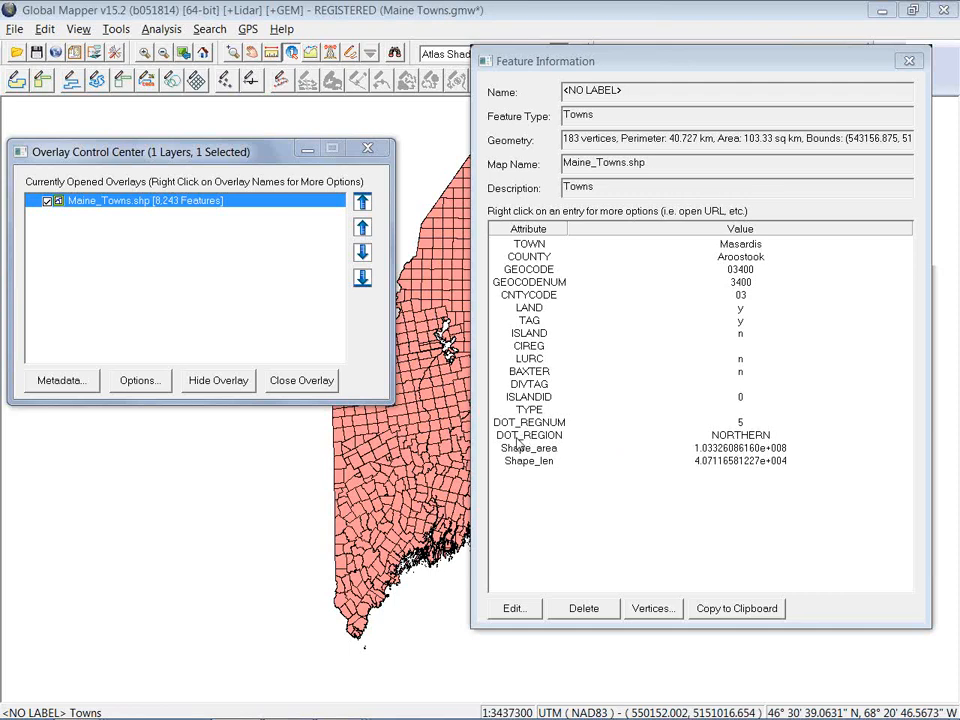
left_click(906, 61)
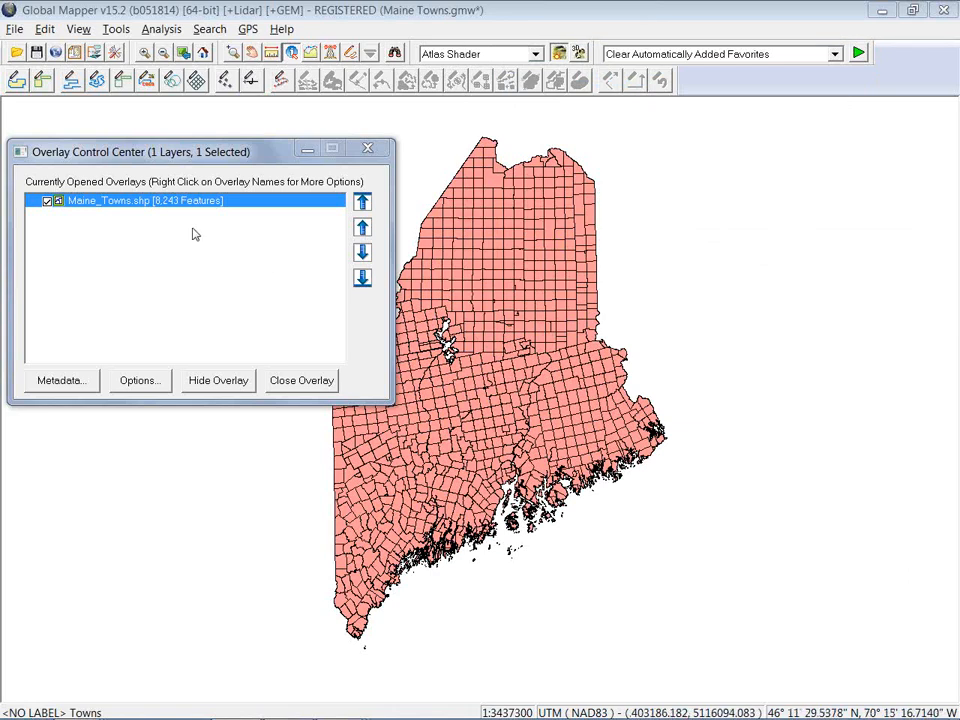
Split the Maine_Towns.shp layer into separate sub-layers based on the DOT_REGION attribute.
right_click(139, 205)
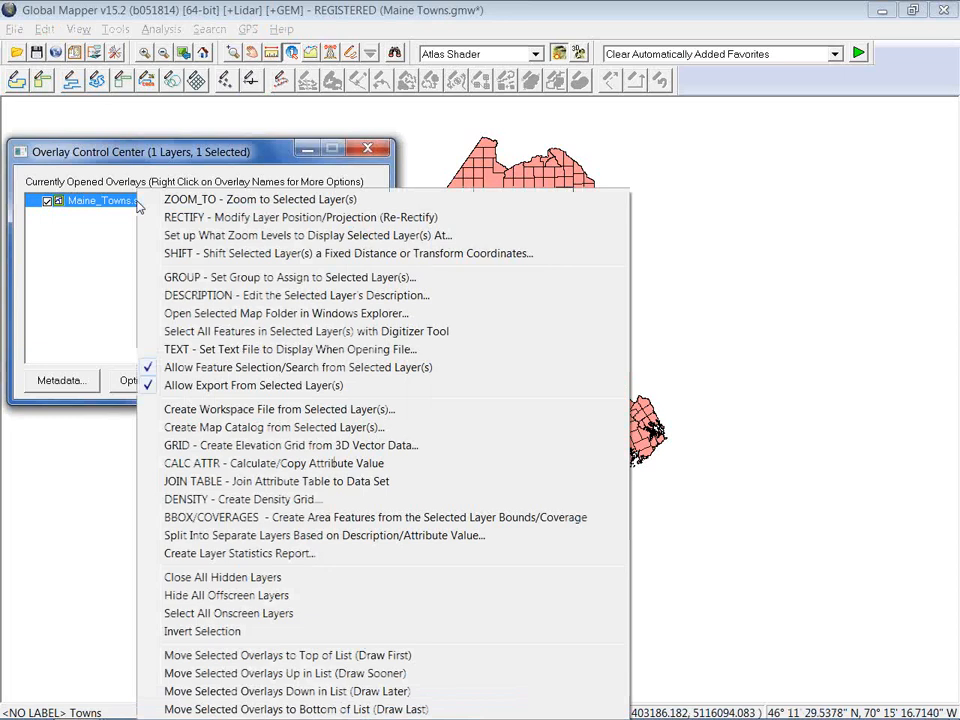
left_click(240, 537)
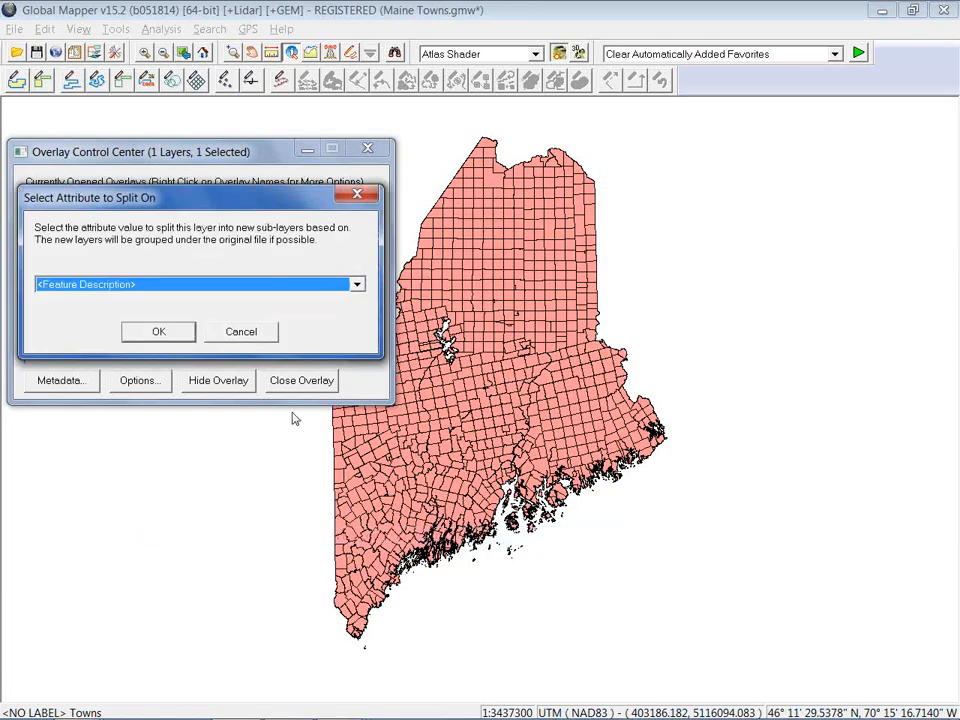
left_click(358, 285)
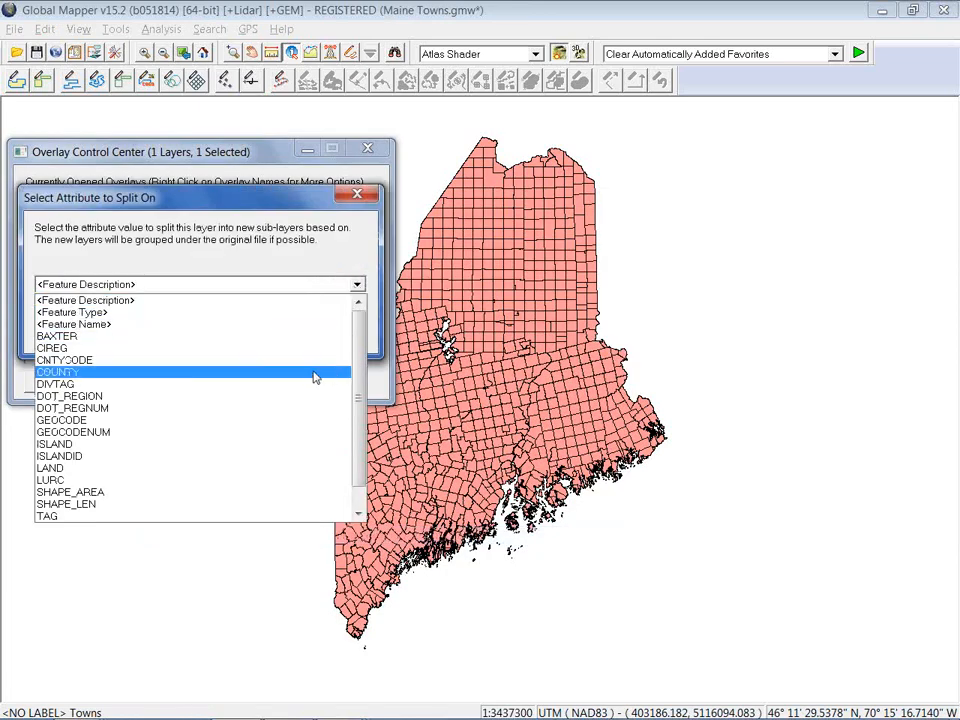
left_click(303, 399)
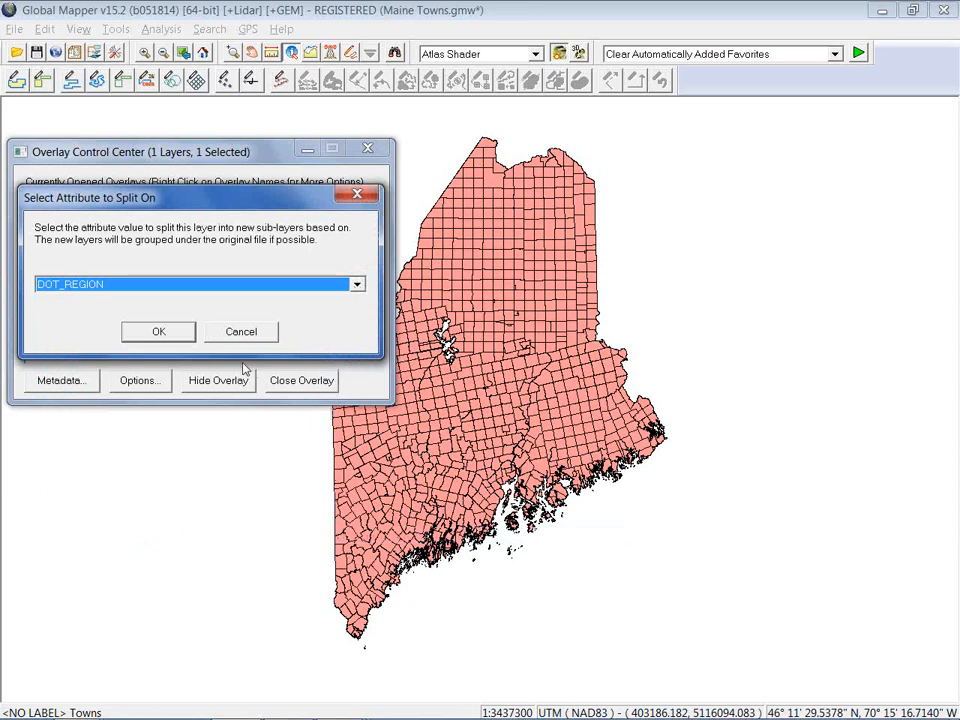
left_click(162, 333)
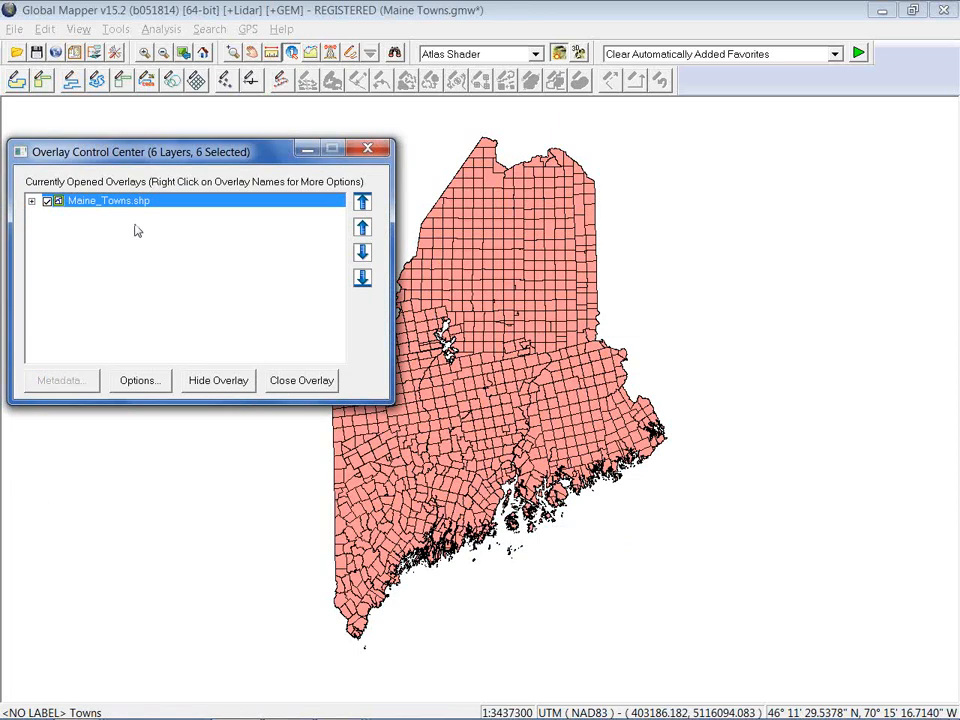
Expand the Maine_Towns.shp group and display only its WESTERN sub-layer.
left_click(32, 203)
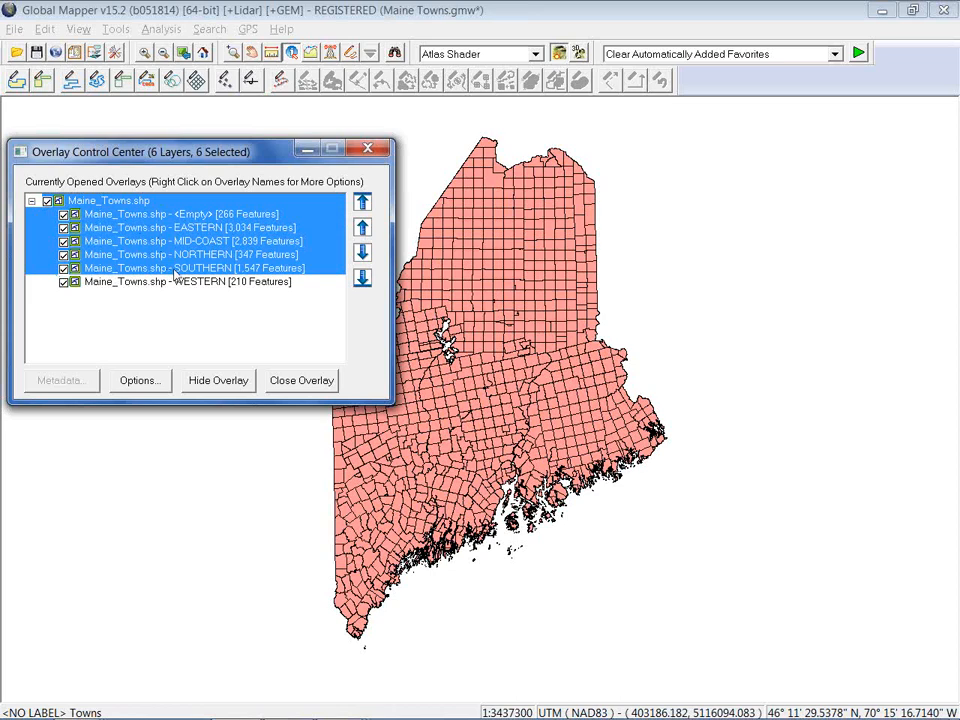
left_click(64, 215)
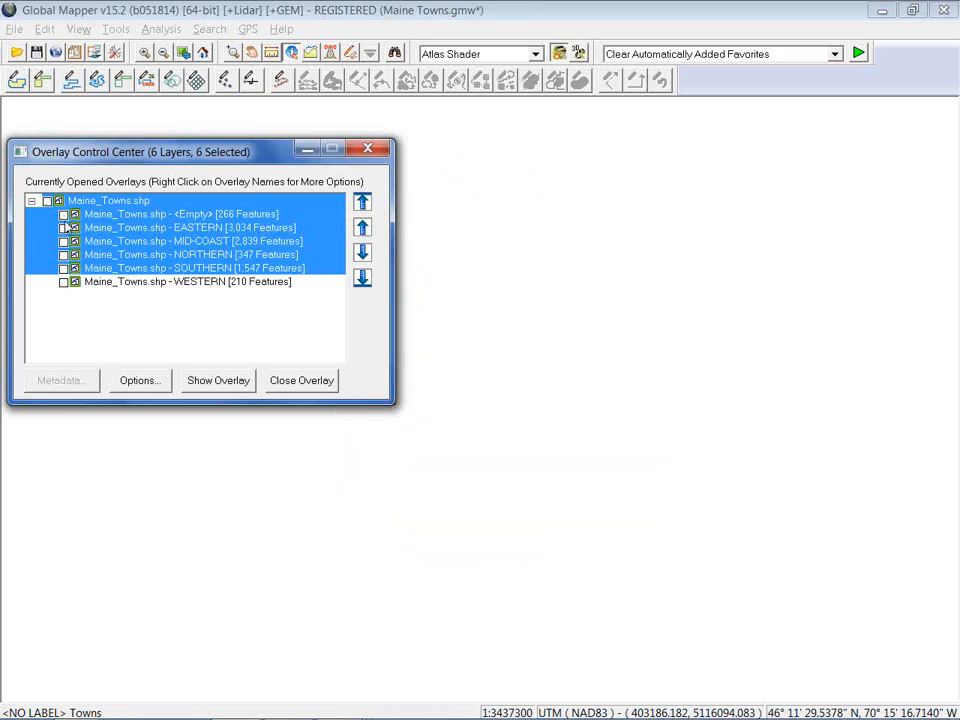
left_click(64, 215)
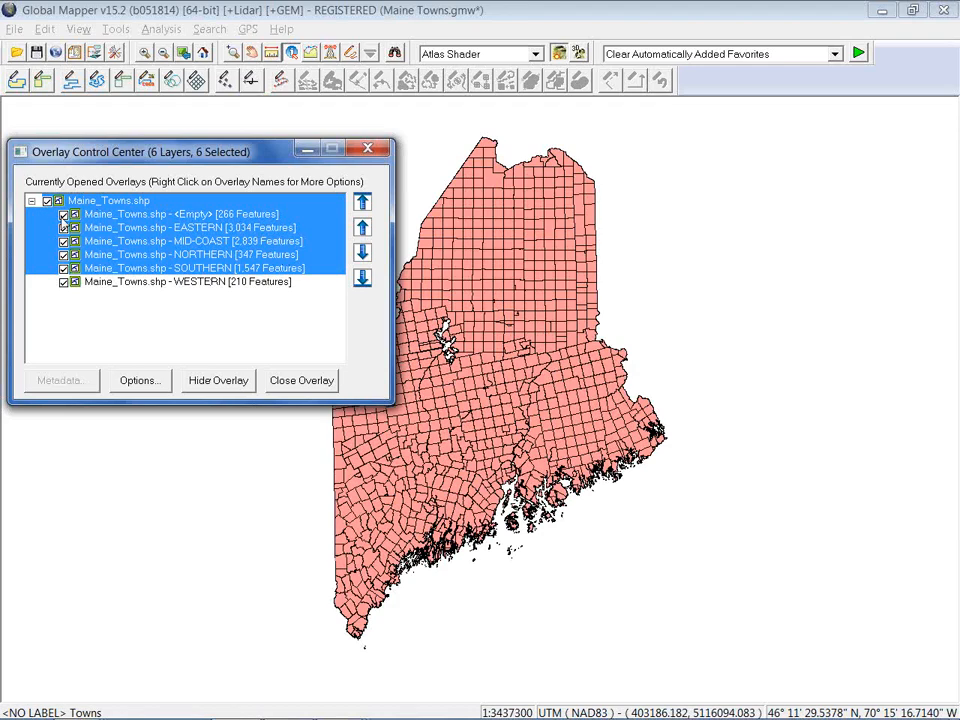
left_click(64, 226)
left_click(64, 281)
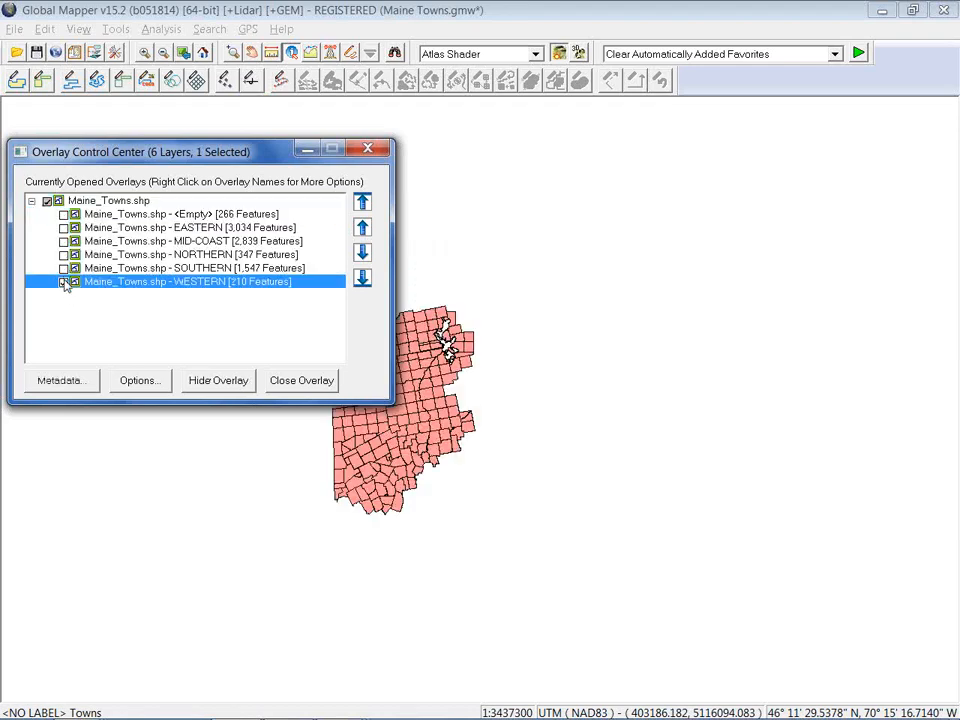
Display only the NORTHERN sub-layer instead and collapse the Maine_Towns.shp group.
left_click(64, 268)
left_click(64, 254)
left_click(64, 268)
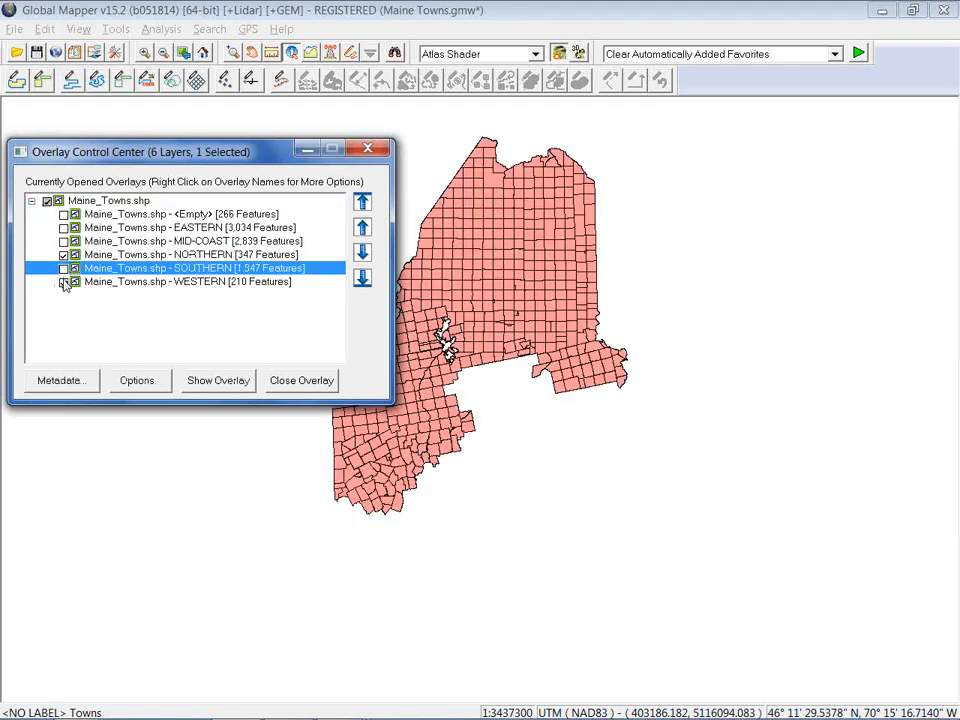
left_click(64, 281)
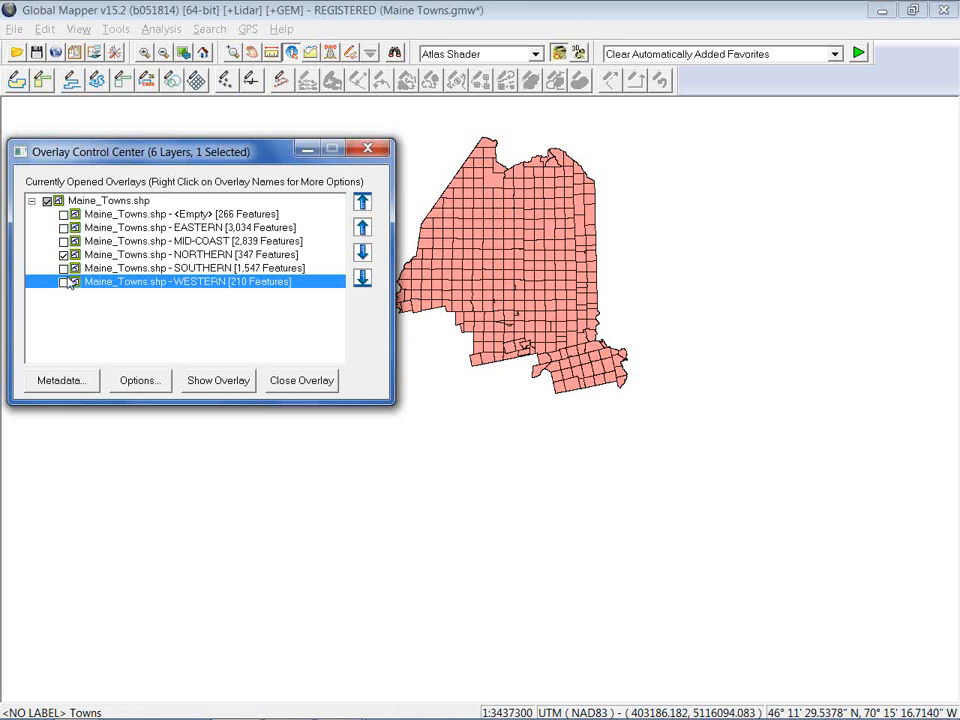
left_click(31, 201)
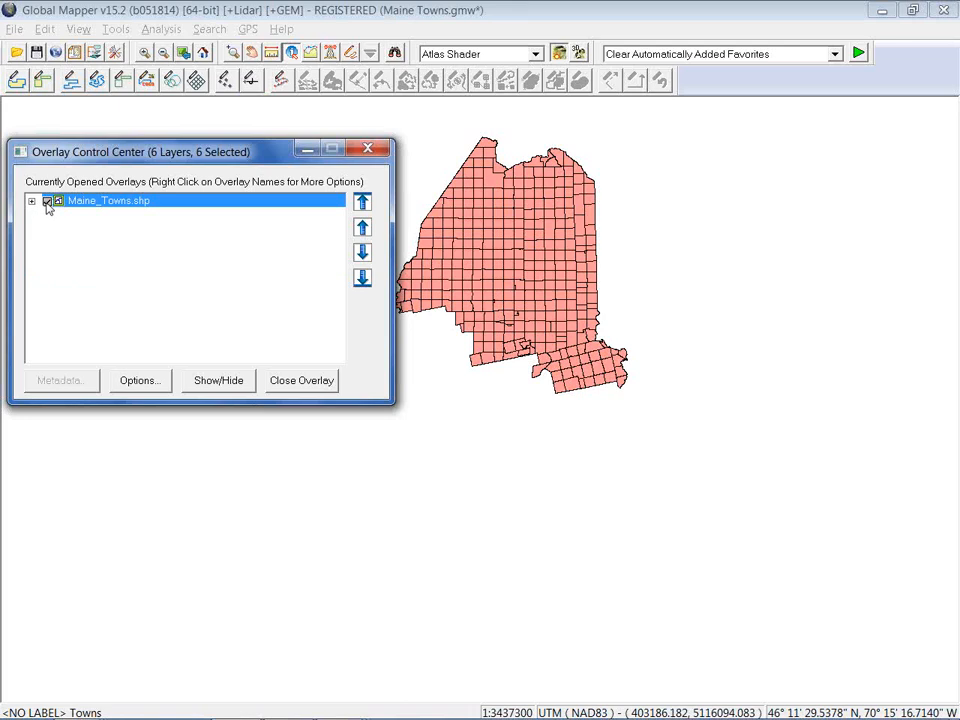
Display all Maine_Towns.shp sub-layers again, expand the group and move the Overlay Control Center slightly higher.
left_click(47, 202)
left_click(47, 202)
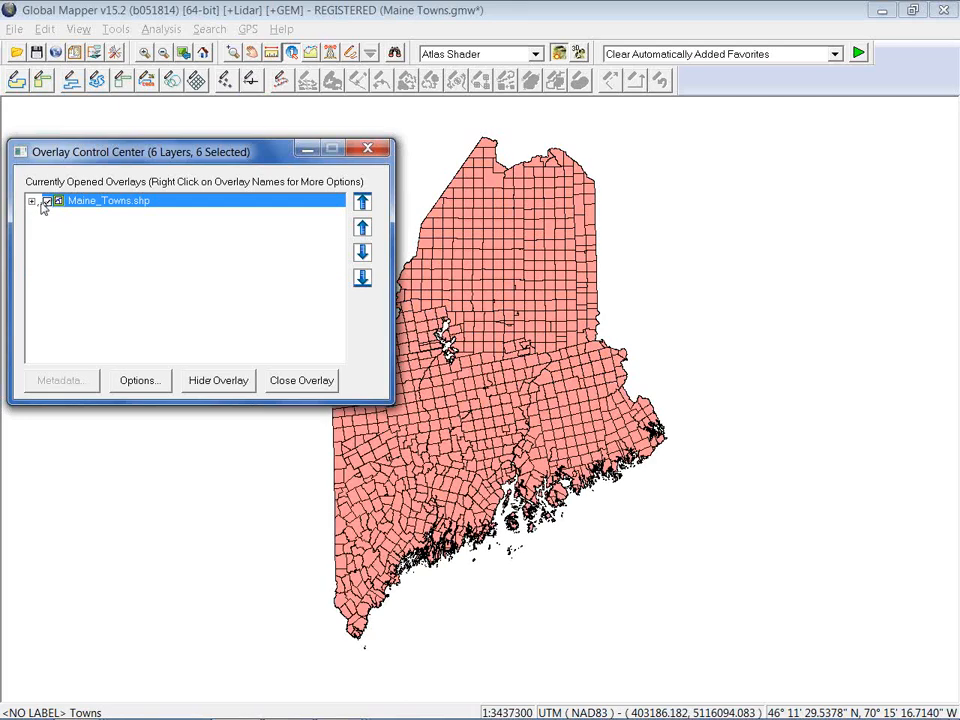
left_click(31, 201)
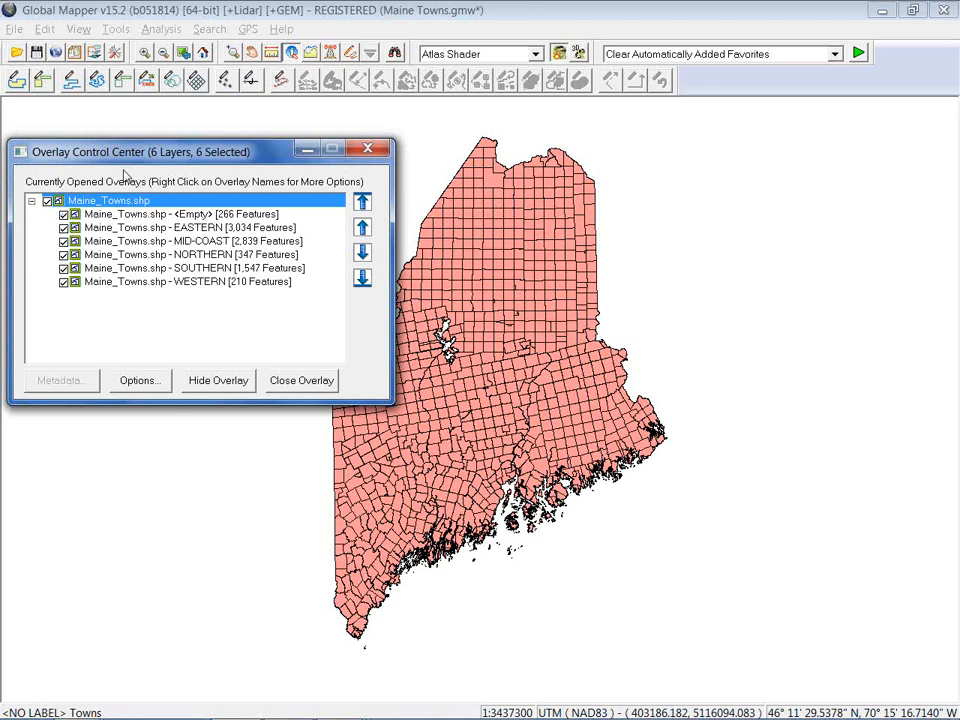
left_click_drag(132, 163, 131, 136)
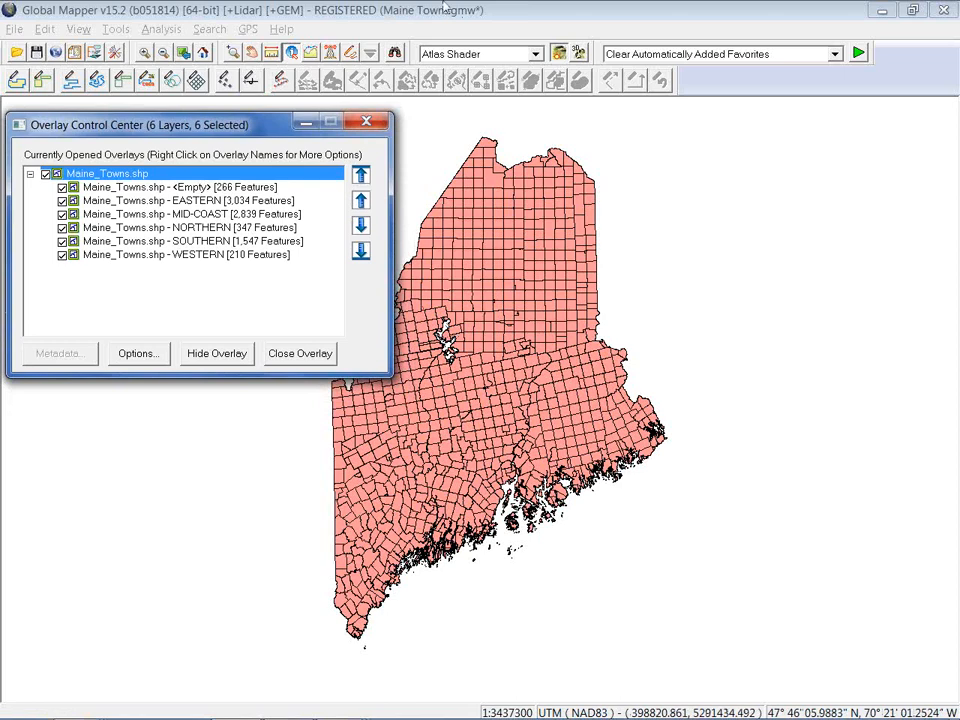
Activate the Overview Extension in the Extension/Add-In Module Manager.
left_click(300, 13)
left_click(280, 32)
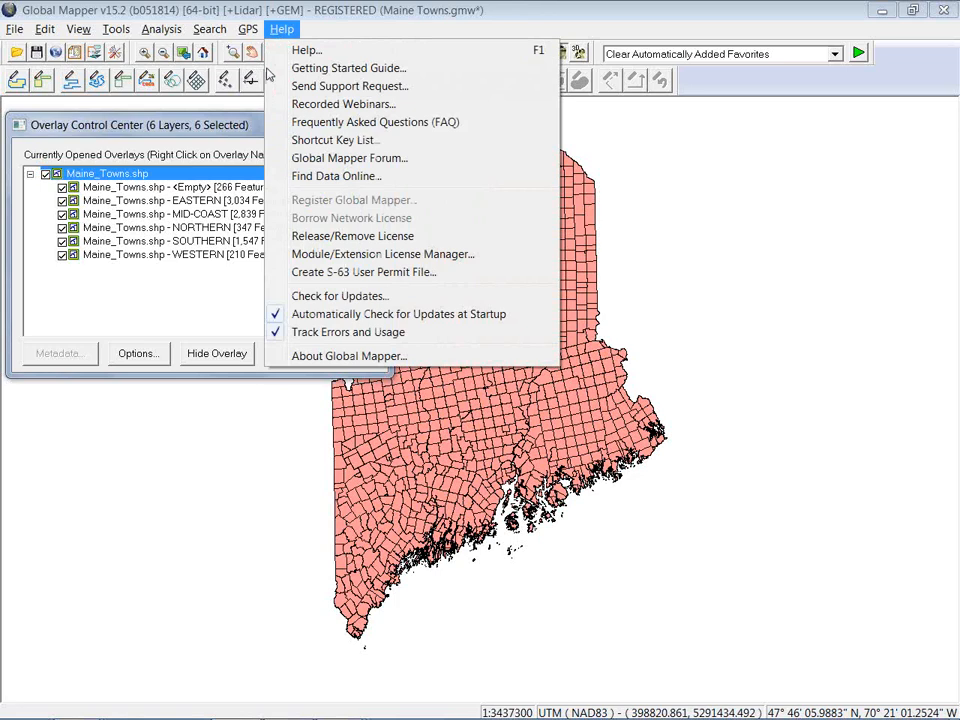
left_click(353, 256)
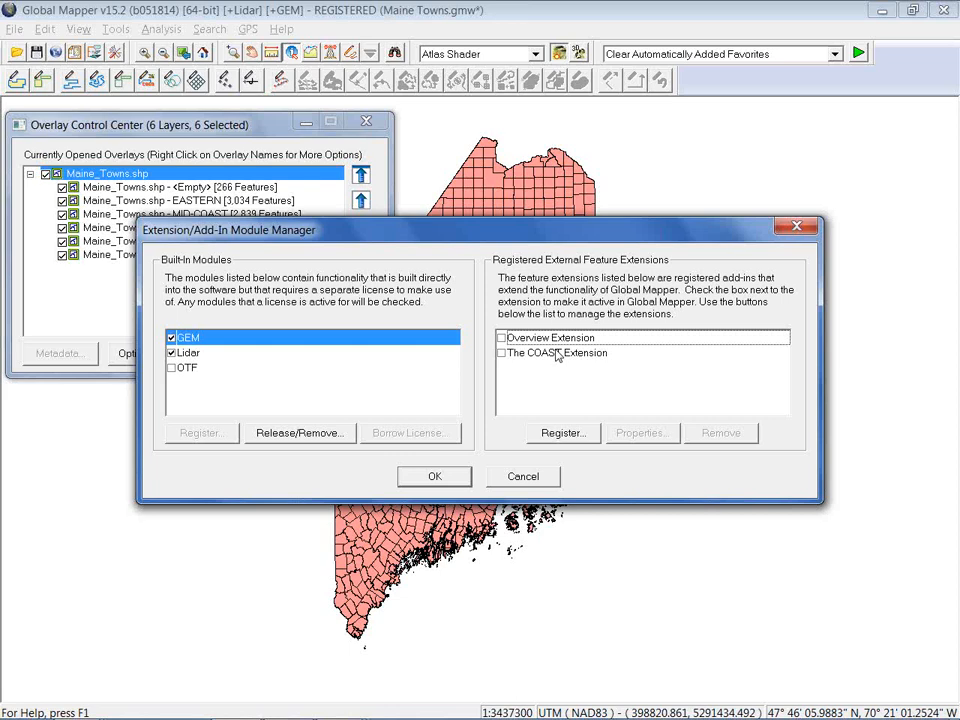
left_click(501, 338)
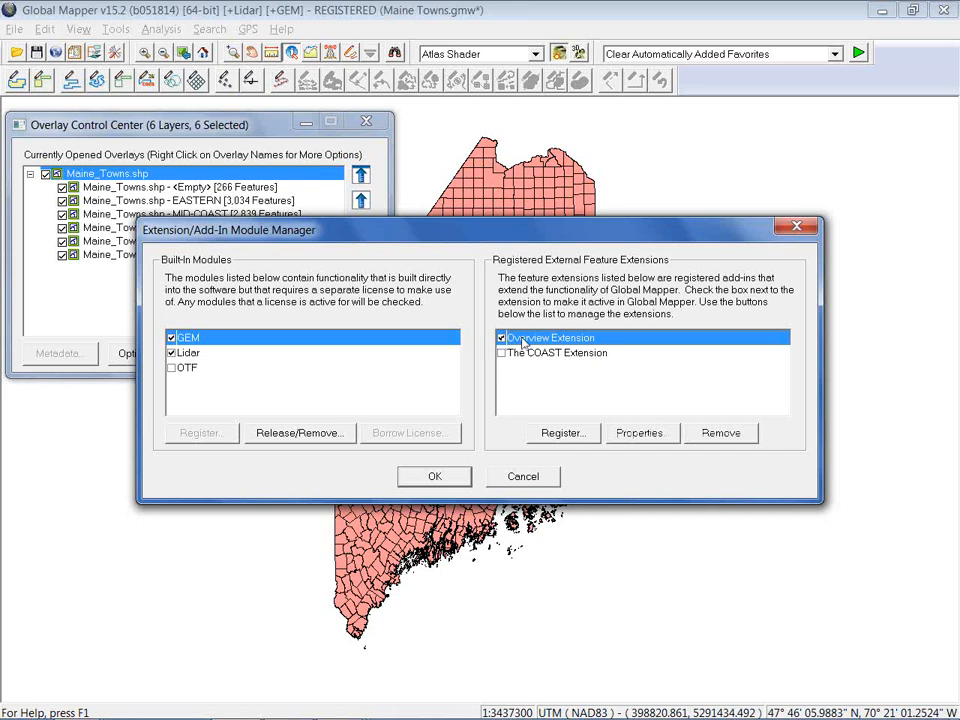
left_click(435, 476)
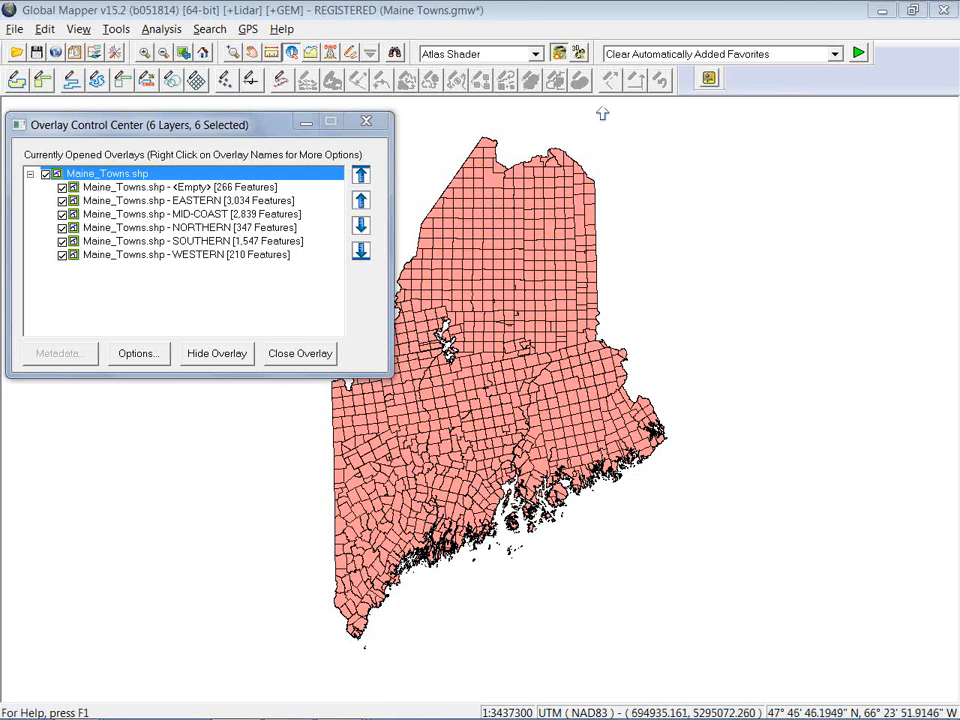
Close the Overlay Control Center and show the Overview window in the empty area west of Maine.
left_click(366, 121)
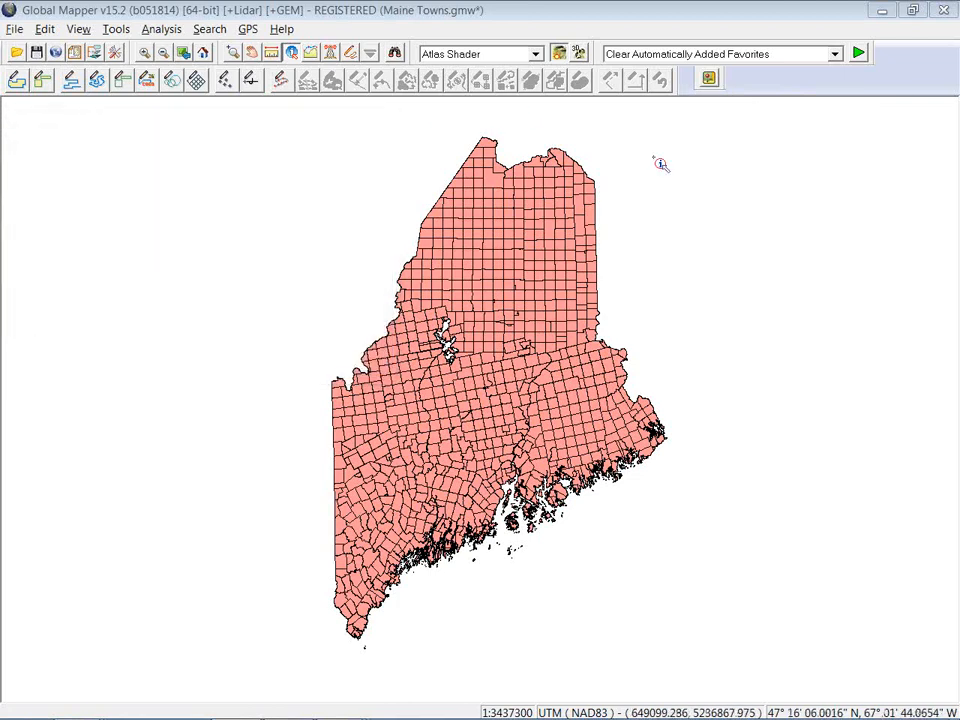
left_click(709, 78)
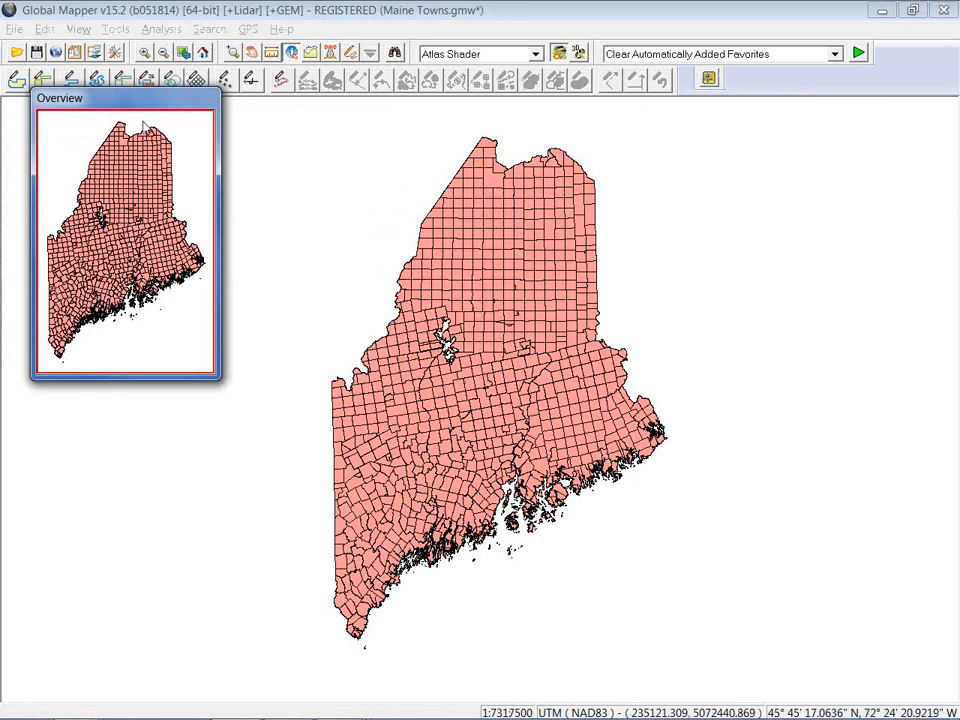
left_click_drag(150, 100, 196, 189)
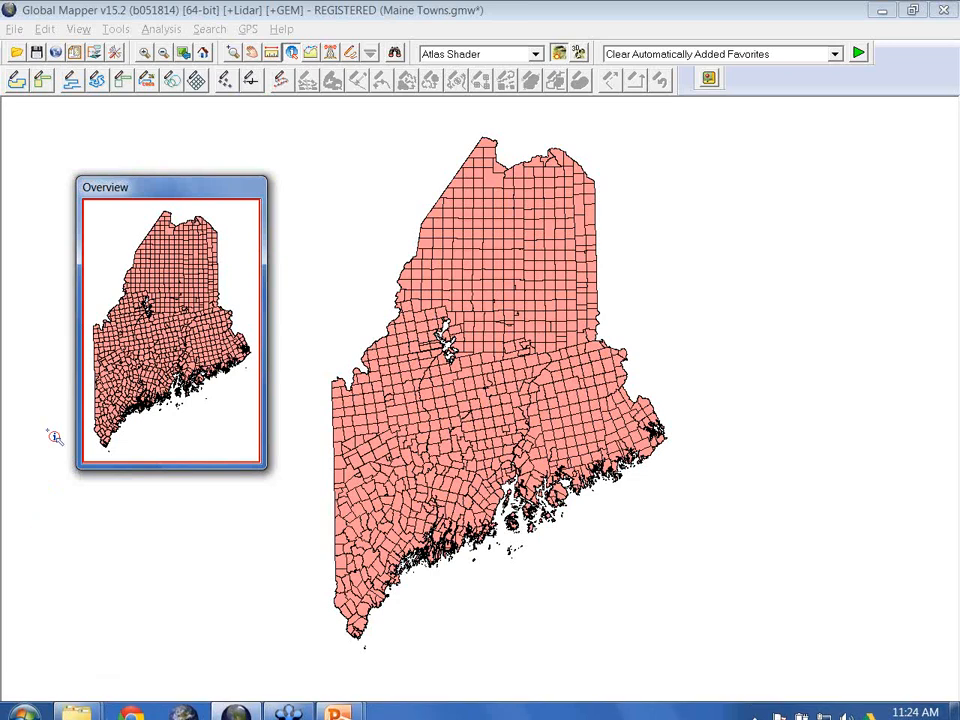
Zoom the map to an area in central Maine and shift the view northeast with the Overview window's extent box.
left_click(232, 53)
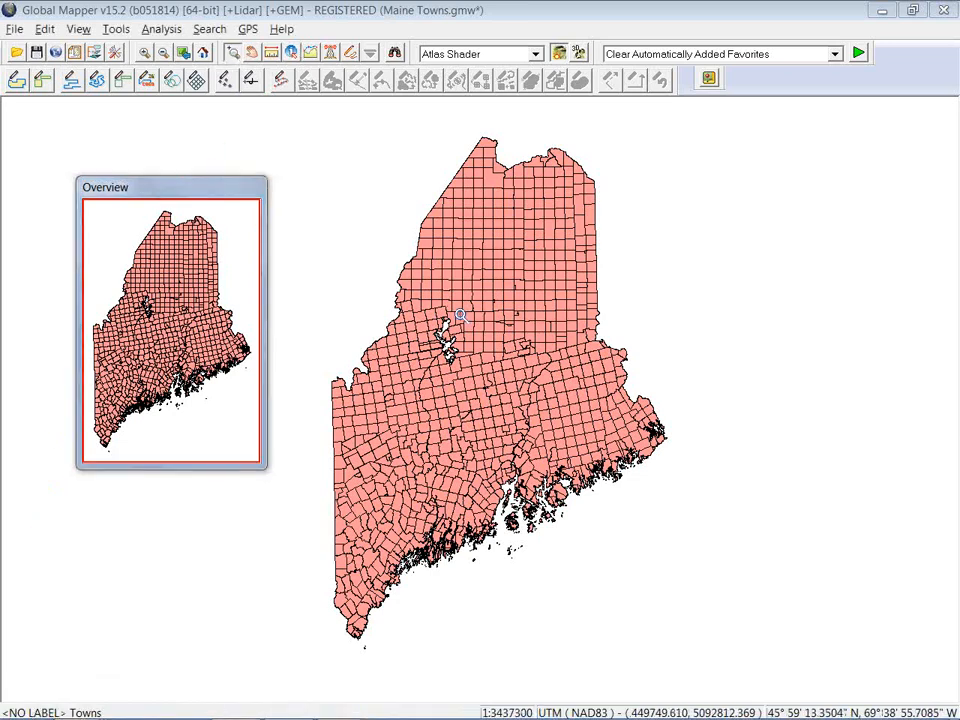
left_click_drag(464, 359, 517, 393)
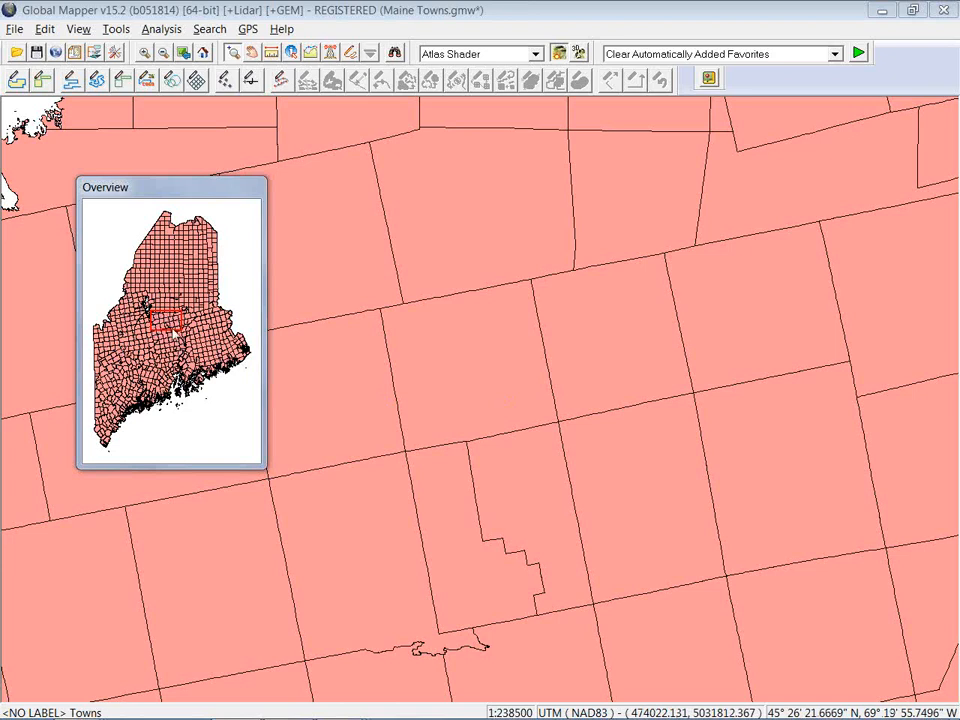
left_click_drag(165, 318, 185, 298)
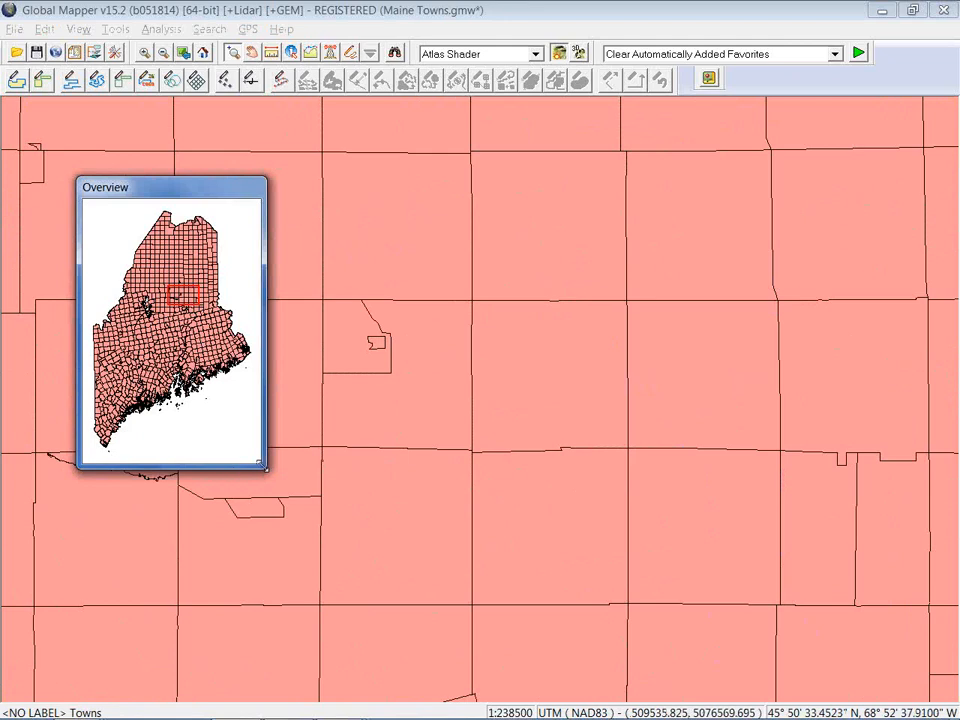
Shrink the Overview window, use it to navigate the map around eastern and coastal Maine, and hide it.
left_click_drag(265, 468, 234, 382)
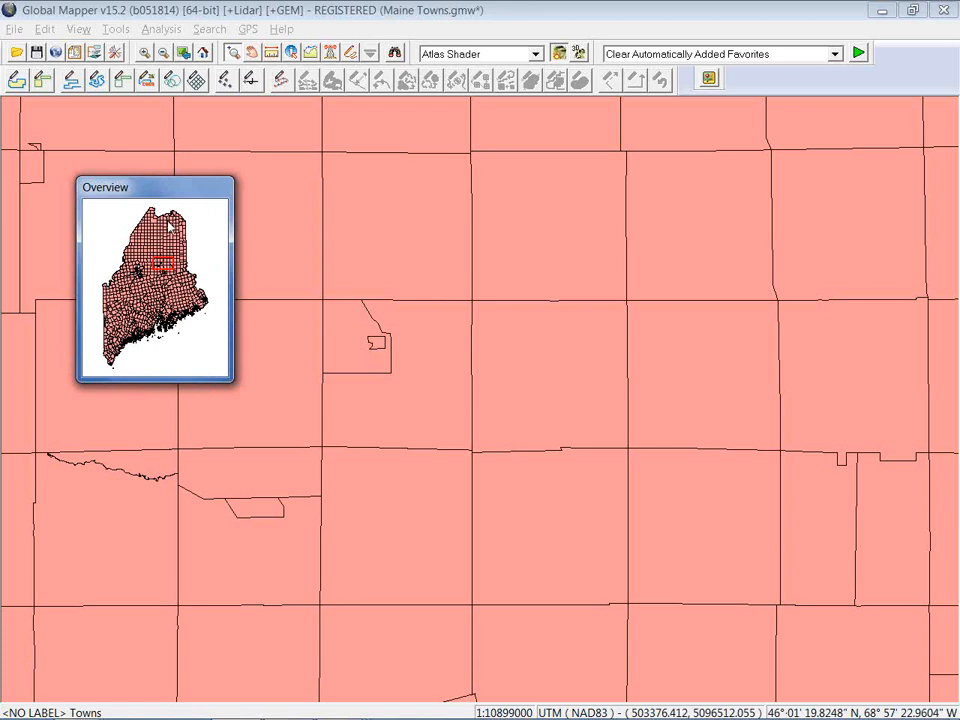
left_click(168, 220)
left_click(185, 262)
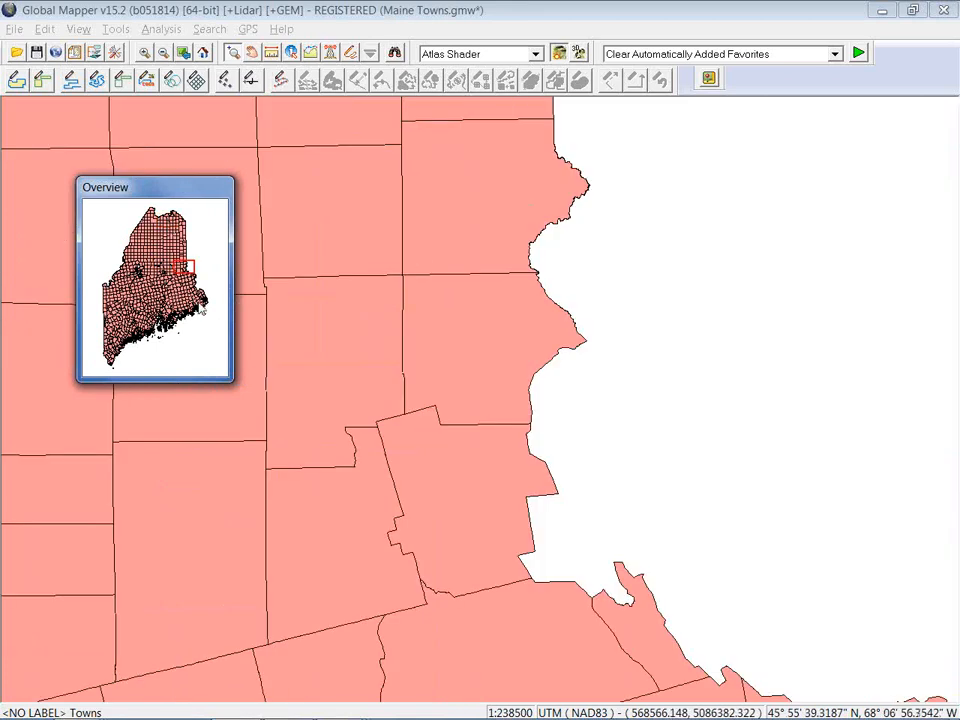
left_click(197, 300)
left_click(160, 308)
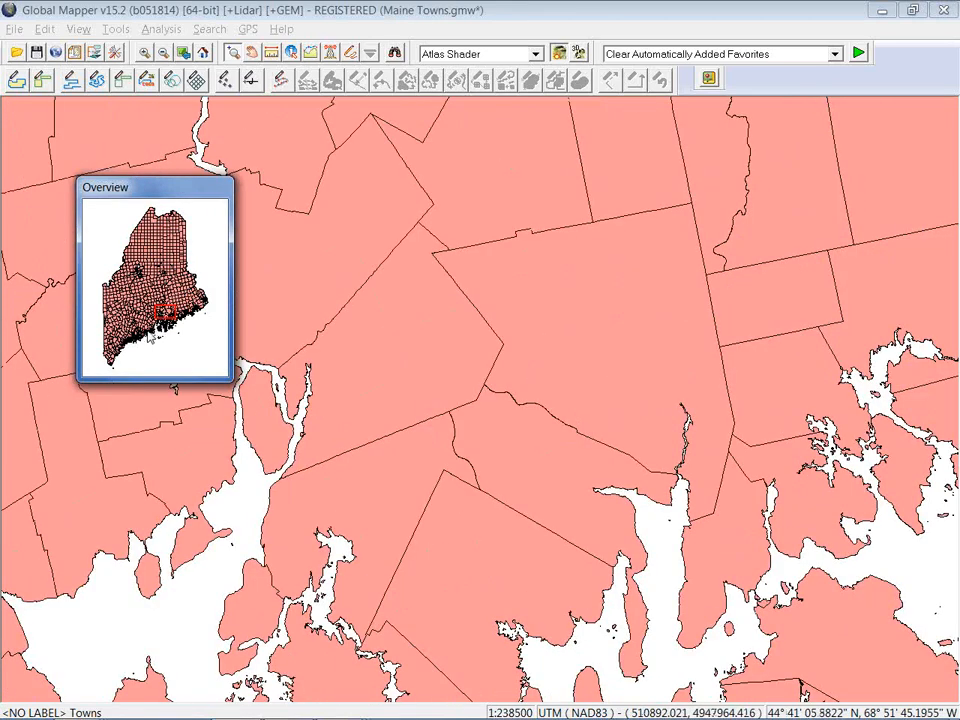
left_click(143, 328)
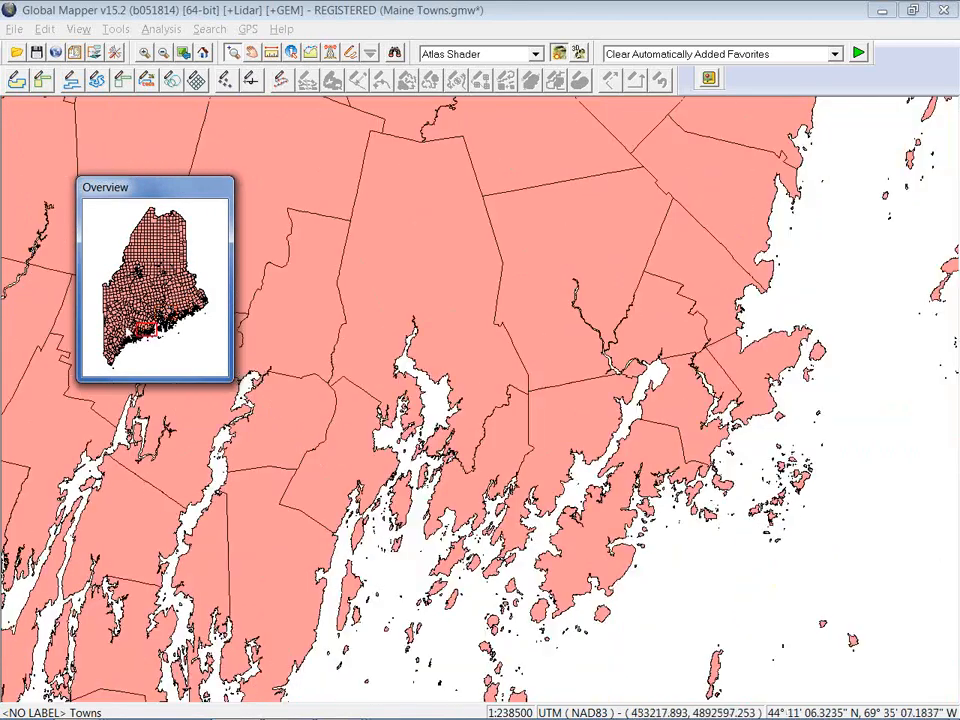
left_click(734, 73)
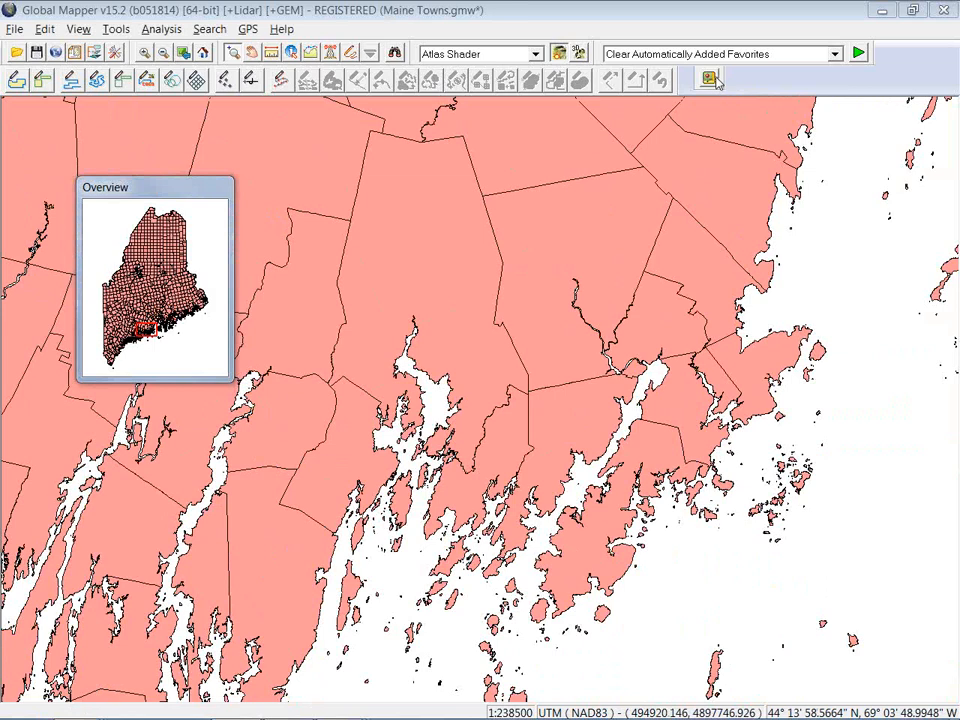
left_click(716, 82)
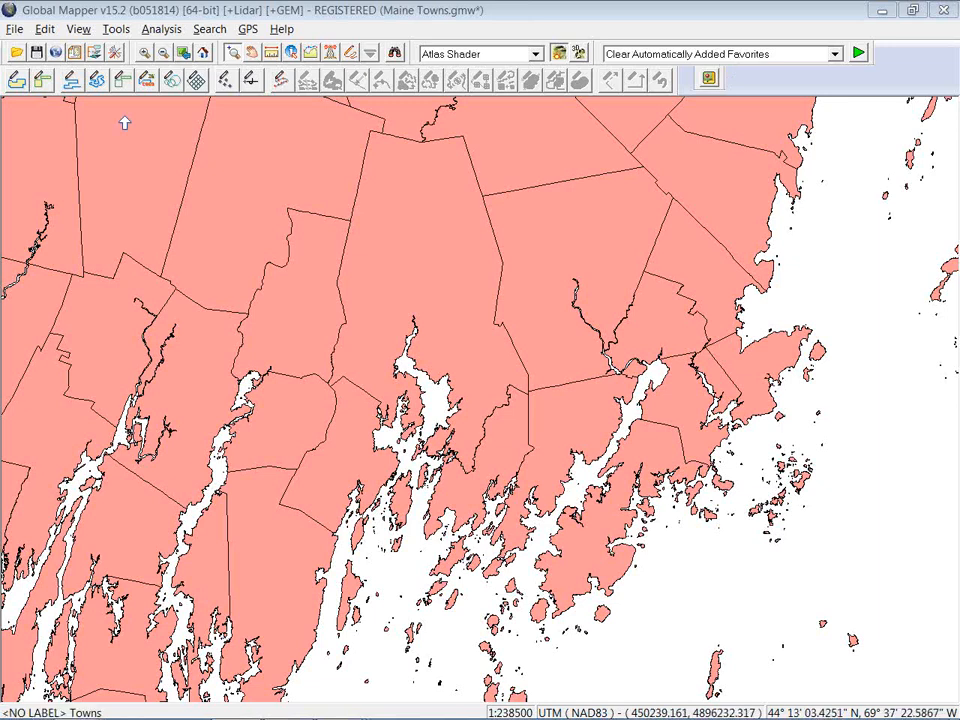
Reopen the Overlay Control Center, display only the MID-COAST sub-layer of Maine_Towns.shp and select it.
left_click(94, 53)
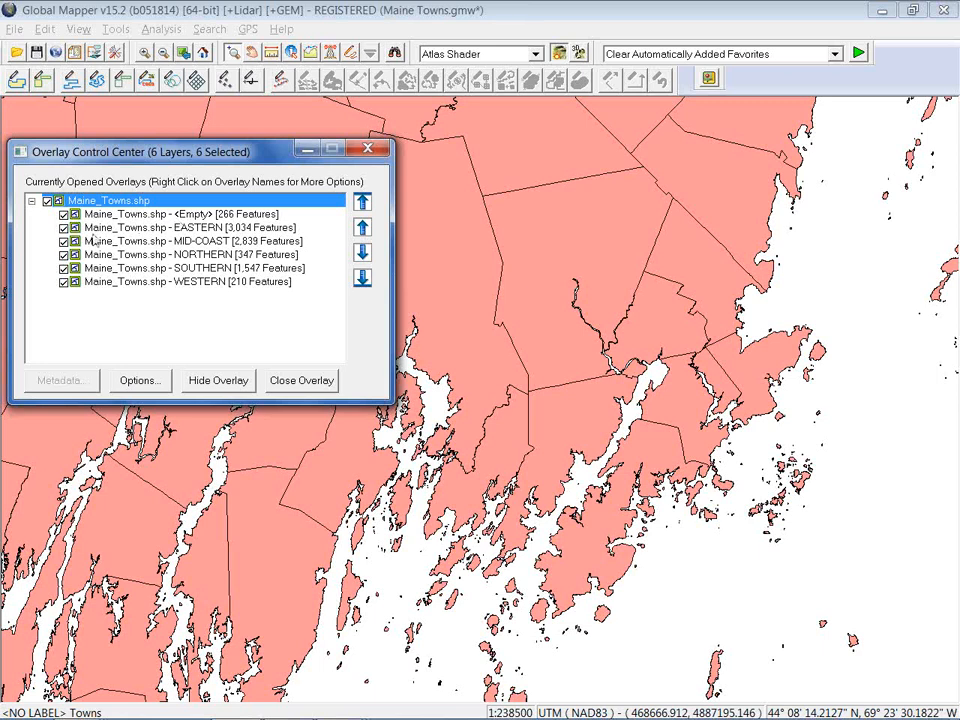
left_click(63, 214)
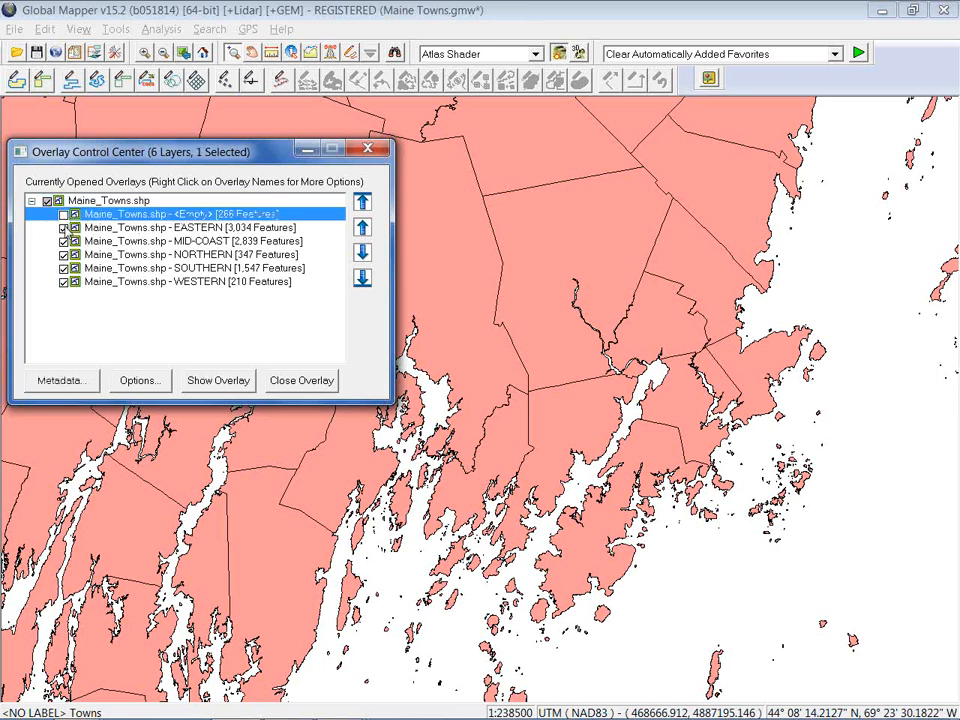
left_click(63, 228)
left_click(63, 255)
left_click(63, 268)
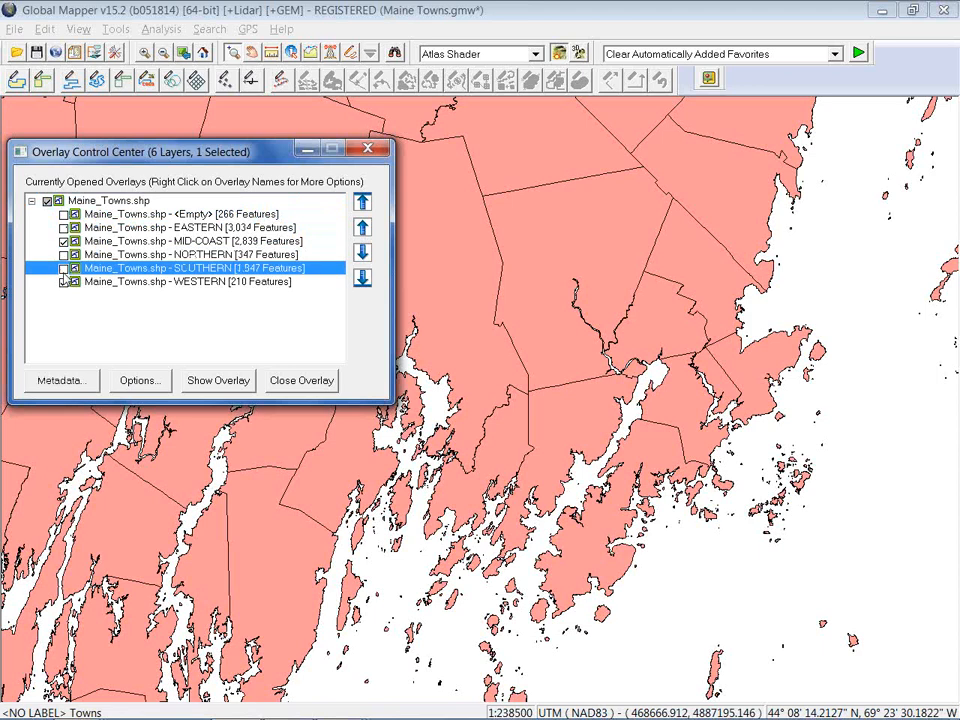
left_click(63, 282)
left_click(69, 242)
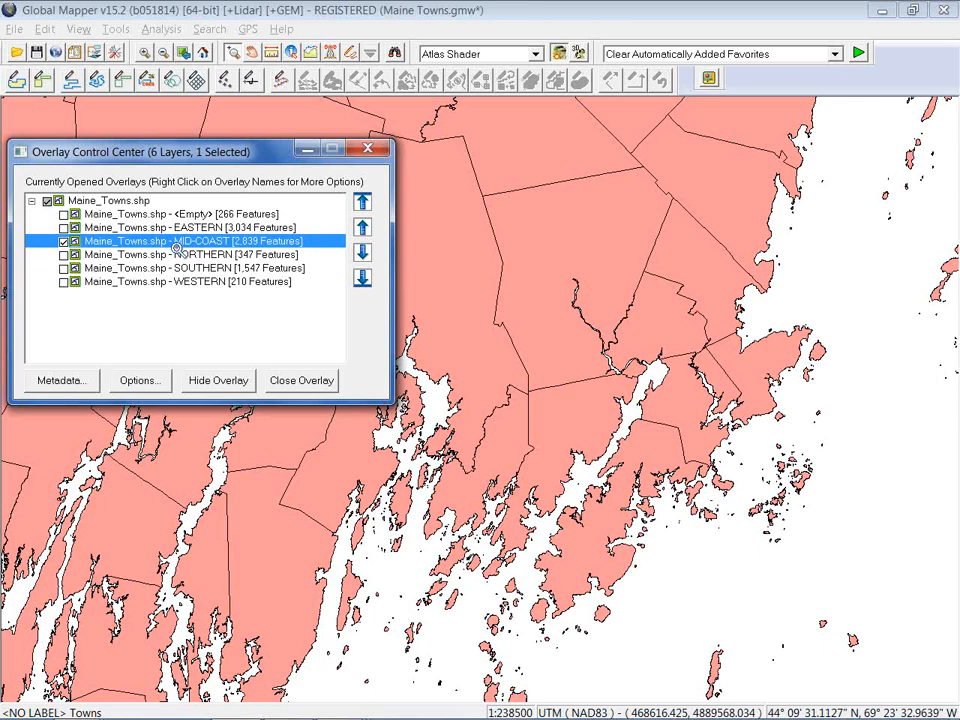
Apply a Lat/Lon Grid with automatic spacing to the map in the configuration settings.
left_click(90, 48)
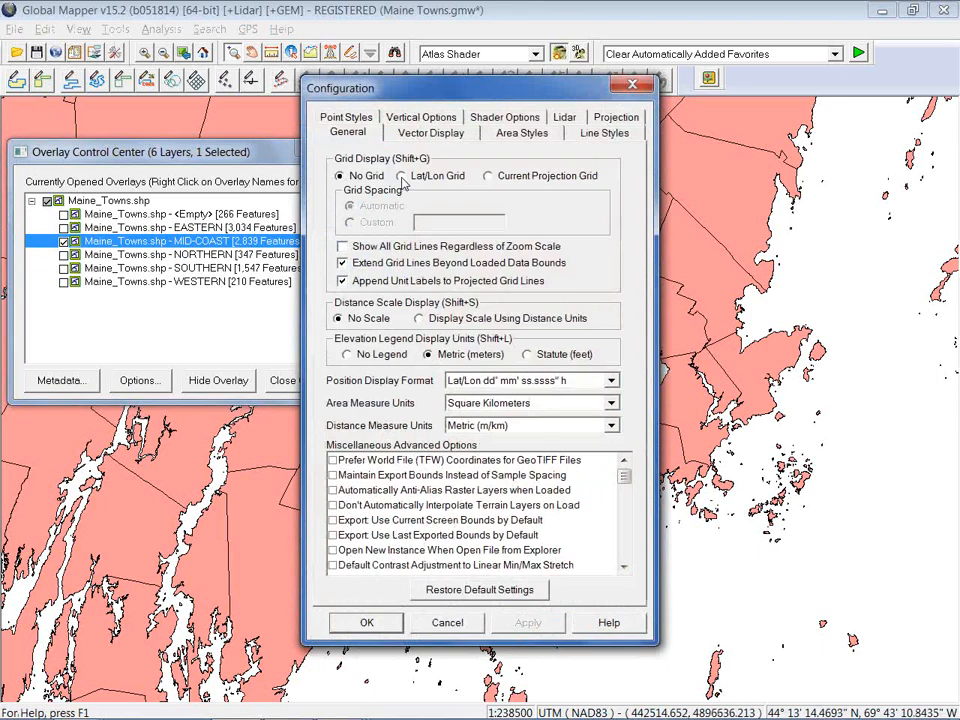
left_click(420, 178)
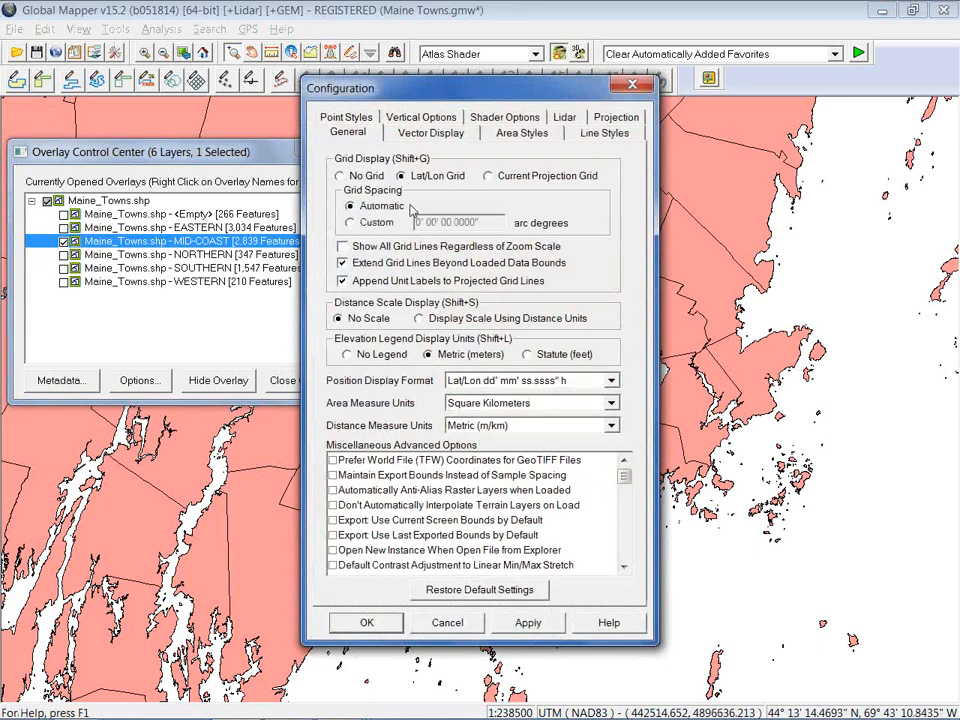
left_click(524, 624)
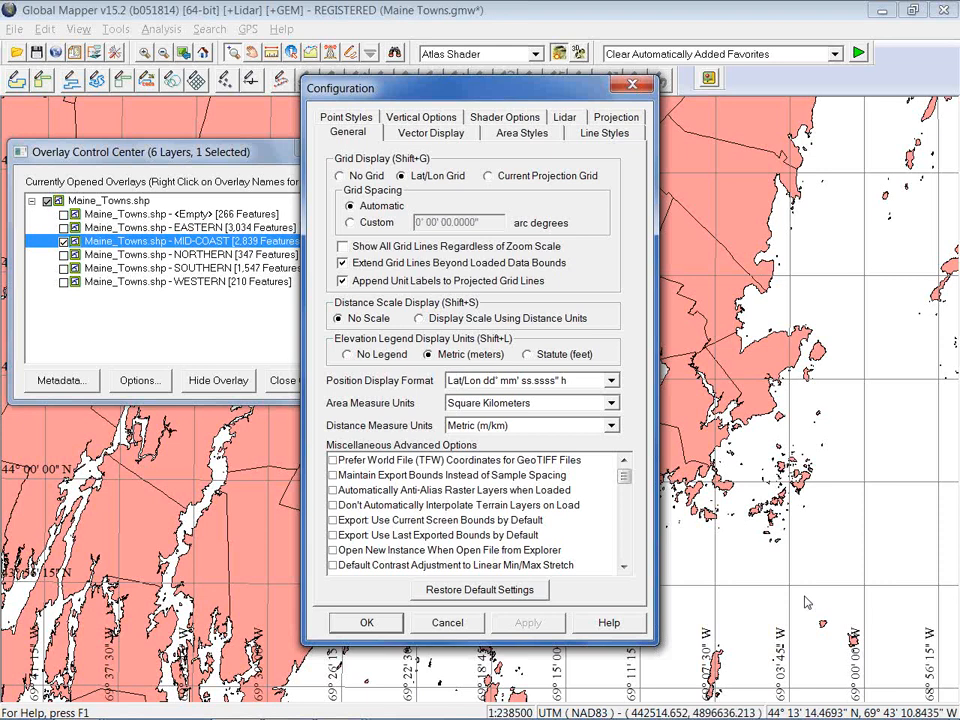
Examine the line style and label font settings of the Grid Line - Minor type without changing them.
left_click(600, 132)
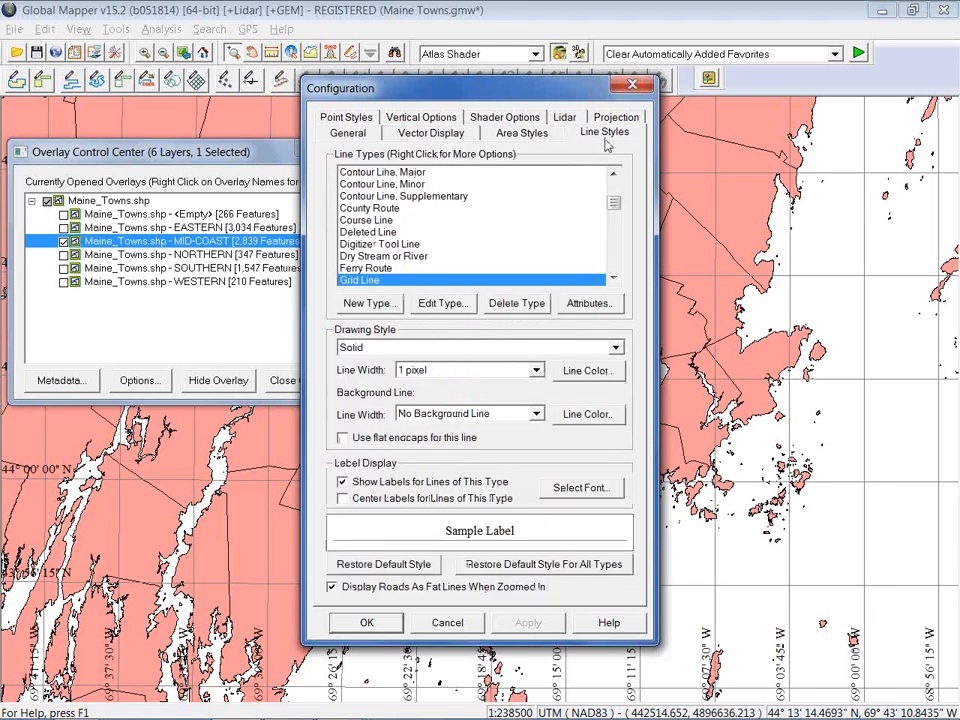
left_click(610, 188)
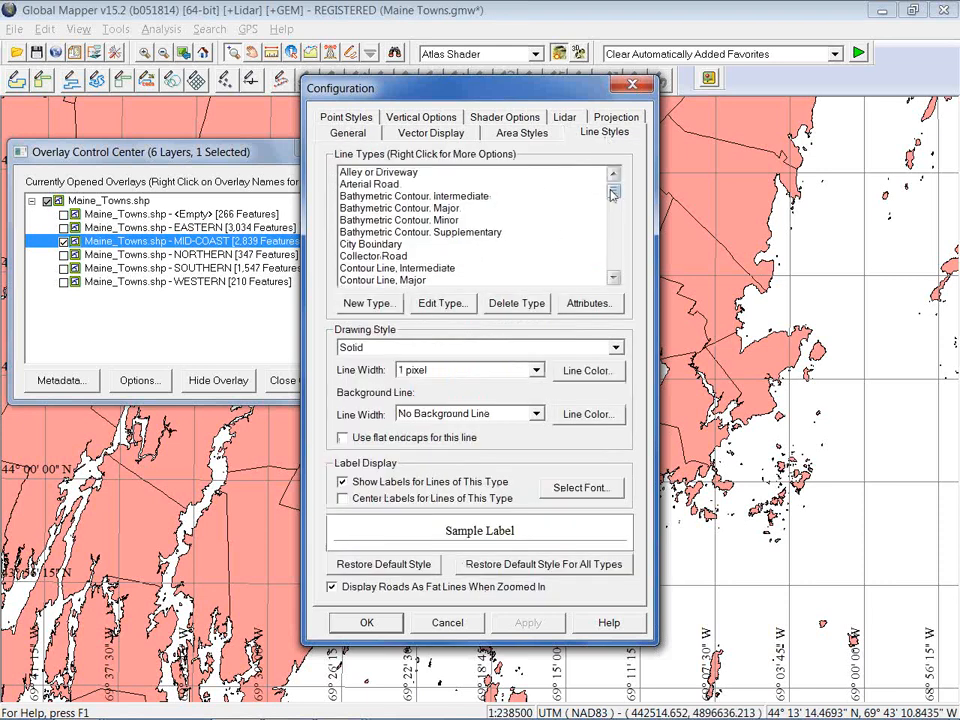
left_click(610, 241)
left_click(613, 247)
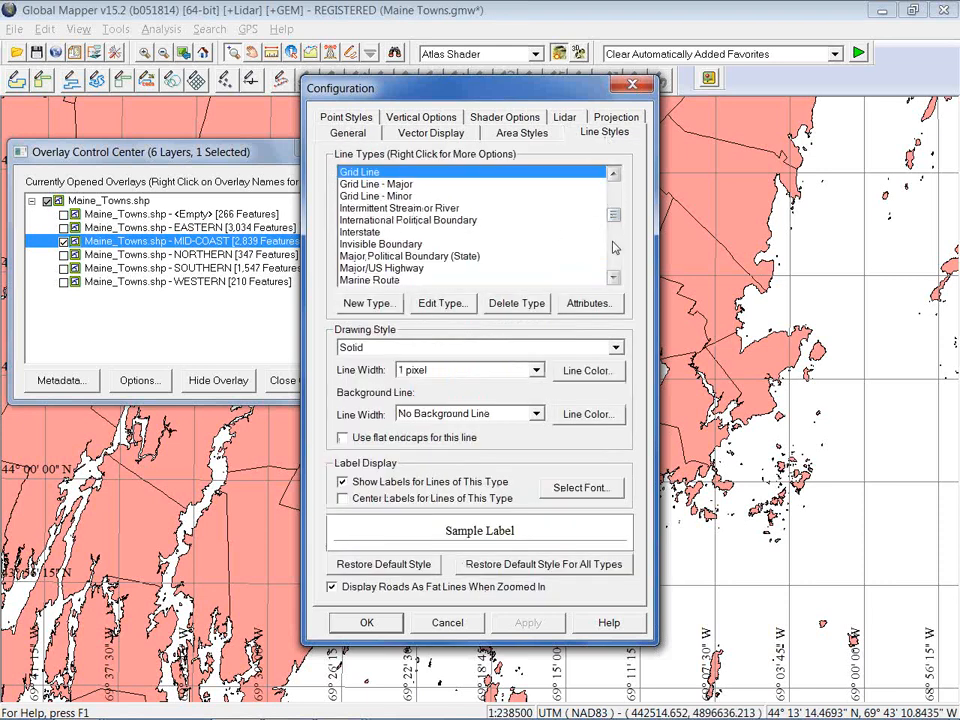
left_click(410, 196)
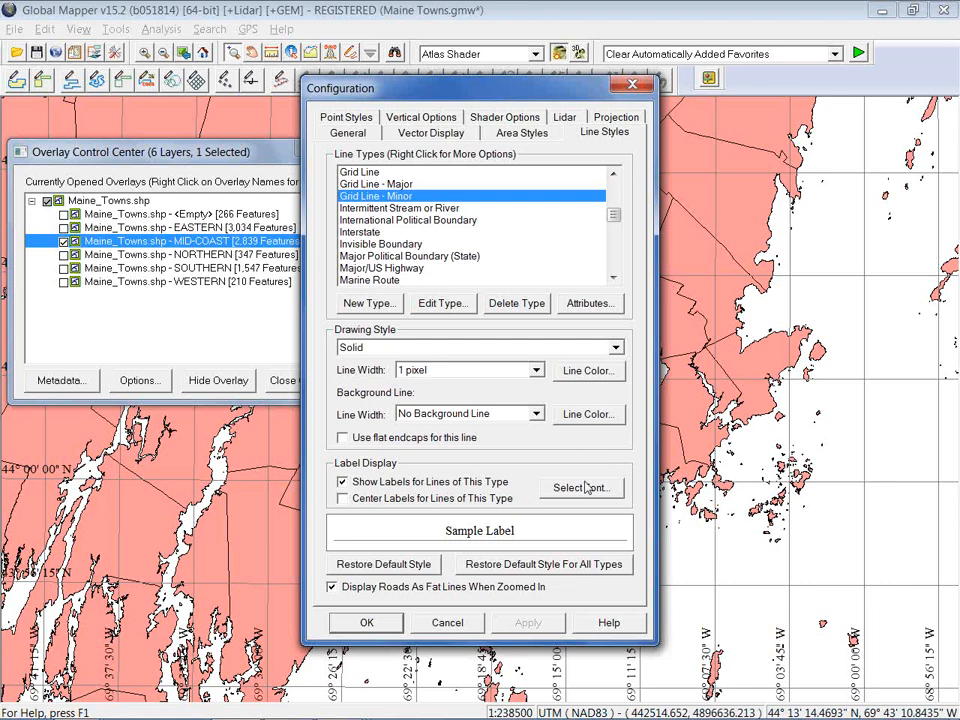
left_click(583, 488)
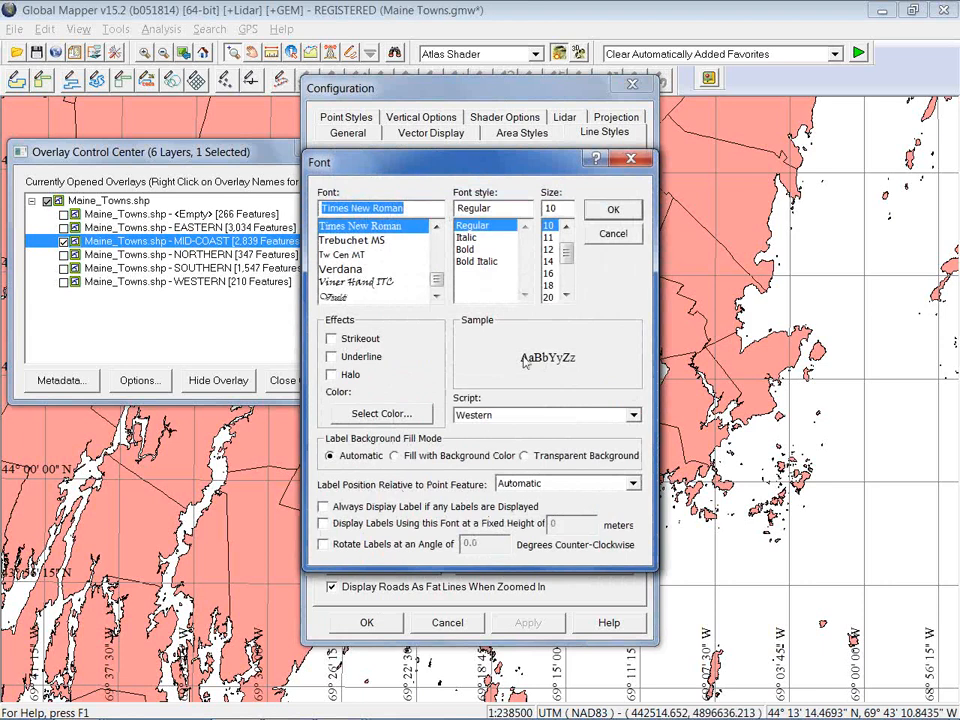
left_click(614, 233)
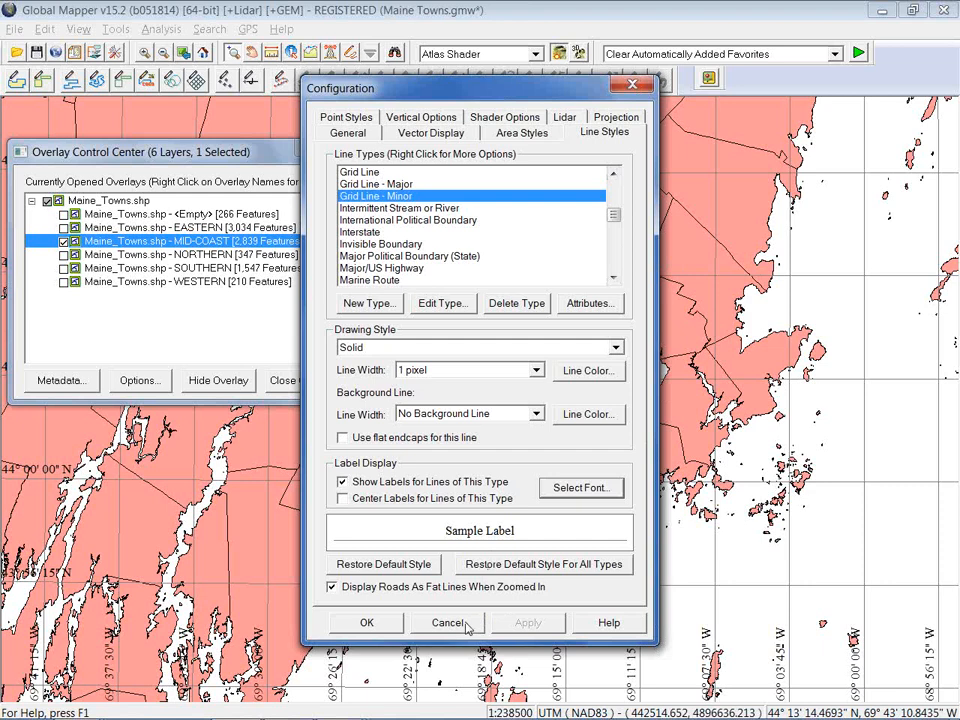
Set the grid display to No Grid and accept the configuration.
left_click(348, 133)
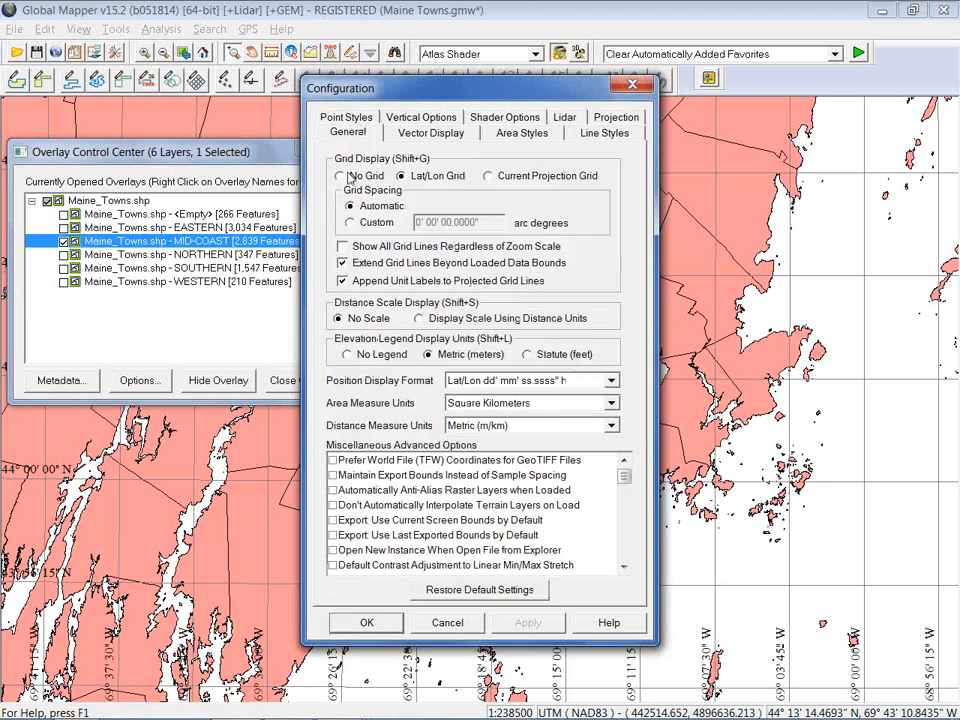
left_click(350, 176)
left_click(368, 621)
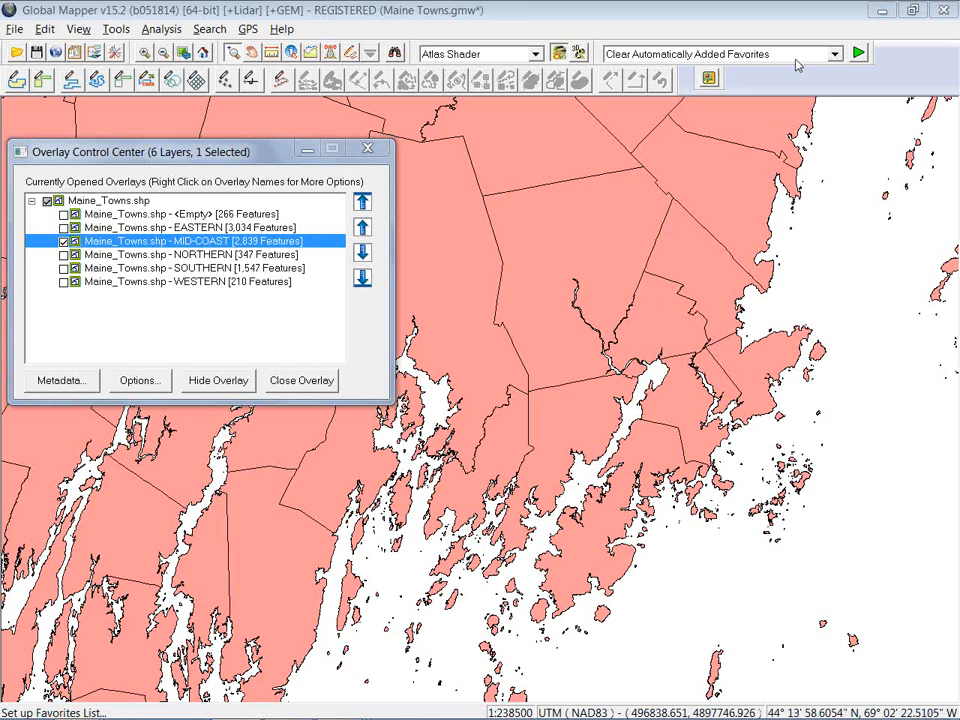
Add F2 as the favorites shortcut key for the EDIT - Edit Feature command, with no modifier keys.
left_click(836, 58)
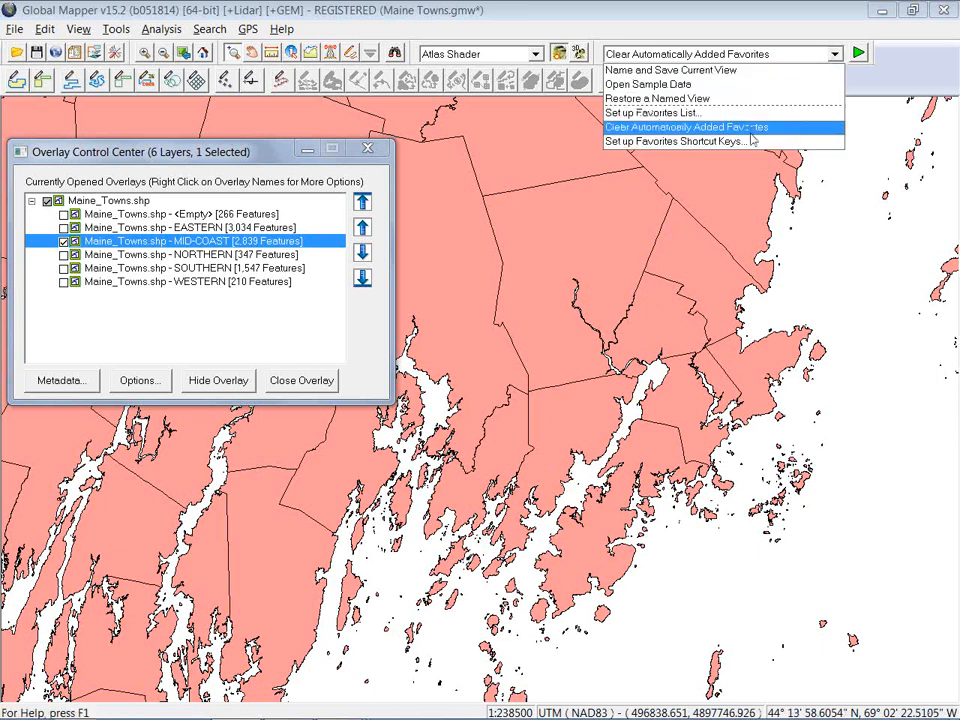
left_click(638, 142)
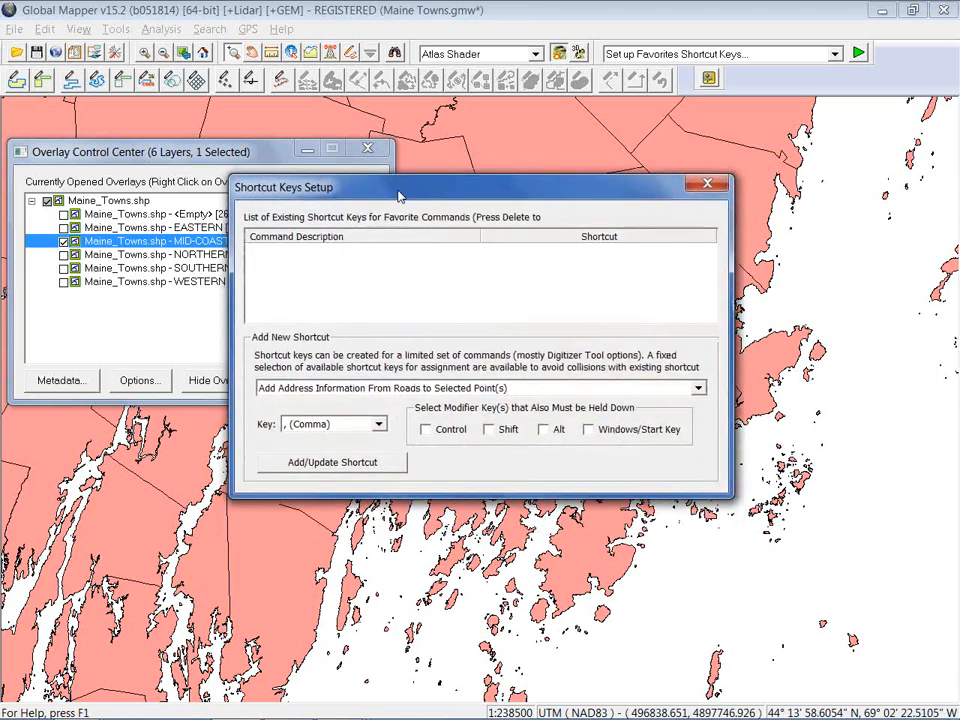
left_click(698, 386)
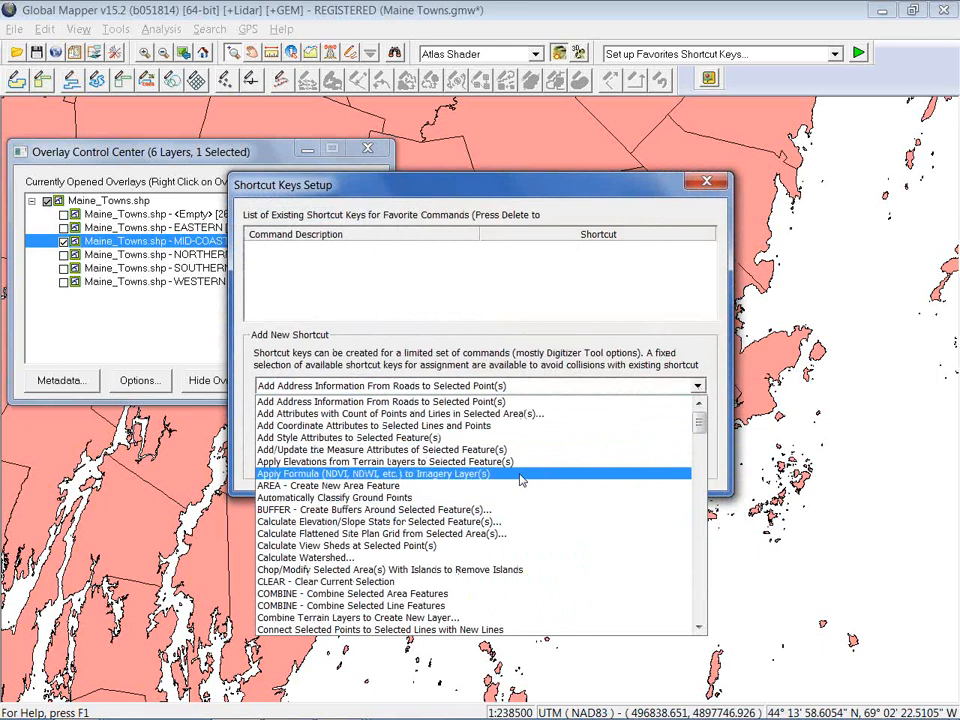
left_click_drag(700, 422, 699, 477)
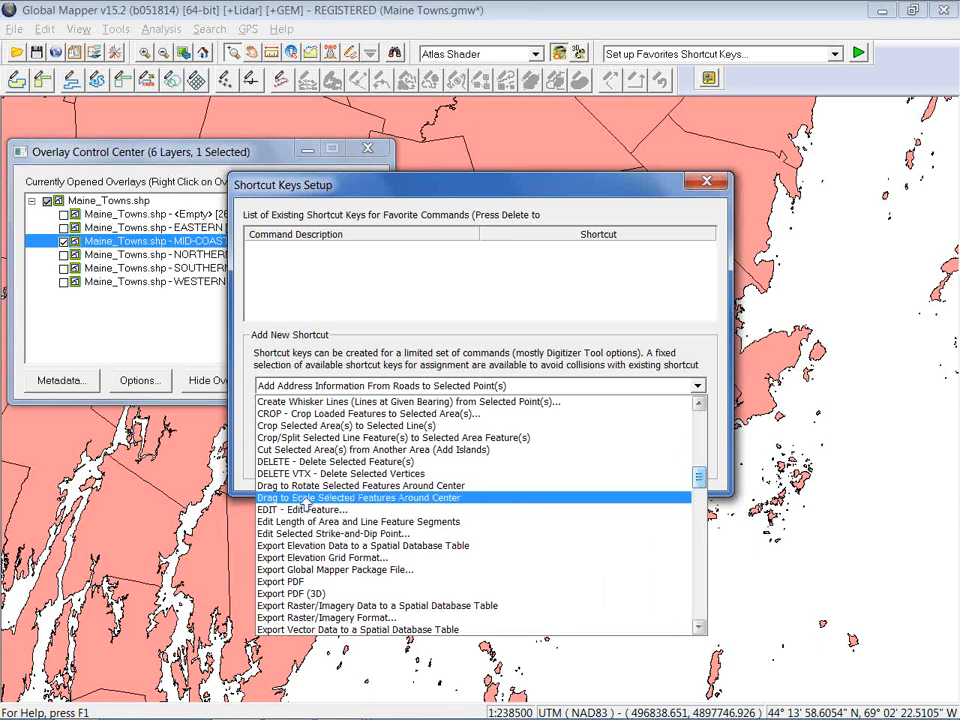
left_click(322, 510)
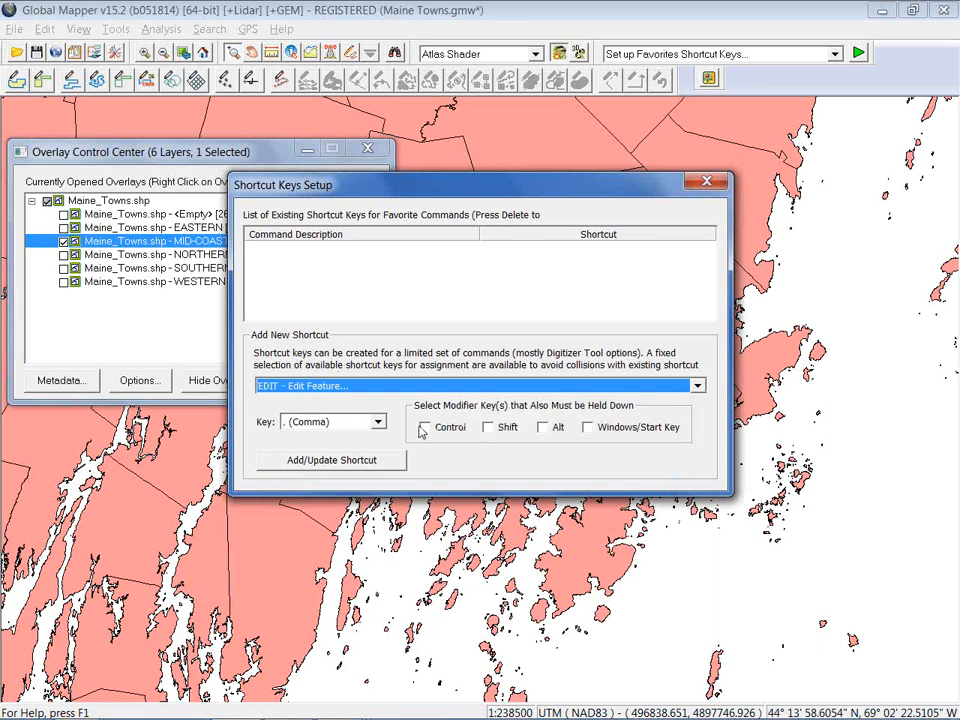
left_click(378, 421)
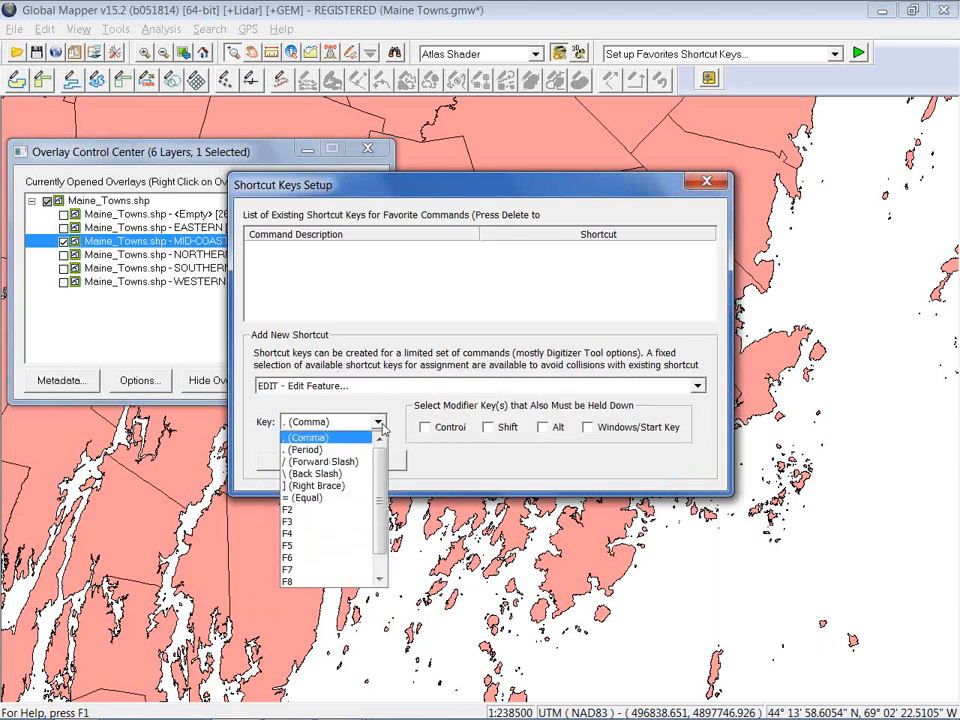
left_click(342, 512)
left_click(338, 462)
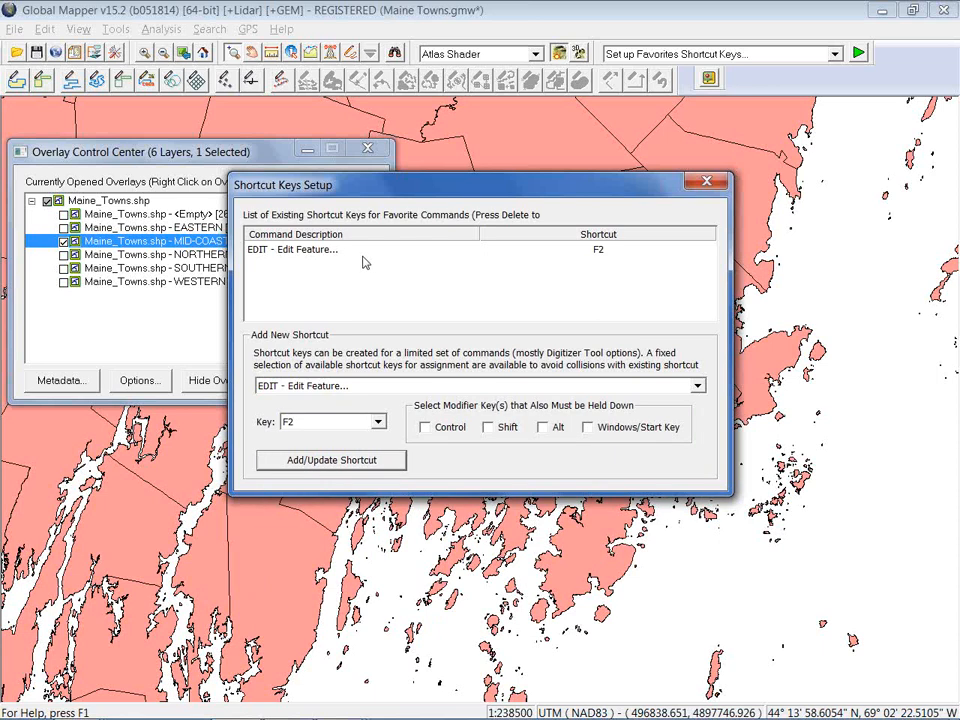
left_click(707, 181)
Select the inland Warren town area with the Digitizer, open its feature info for editing and cancel the dialog.
left_click(349, 57)
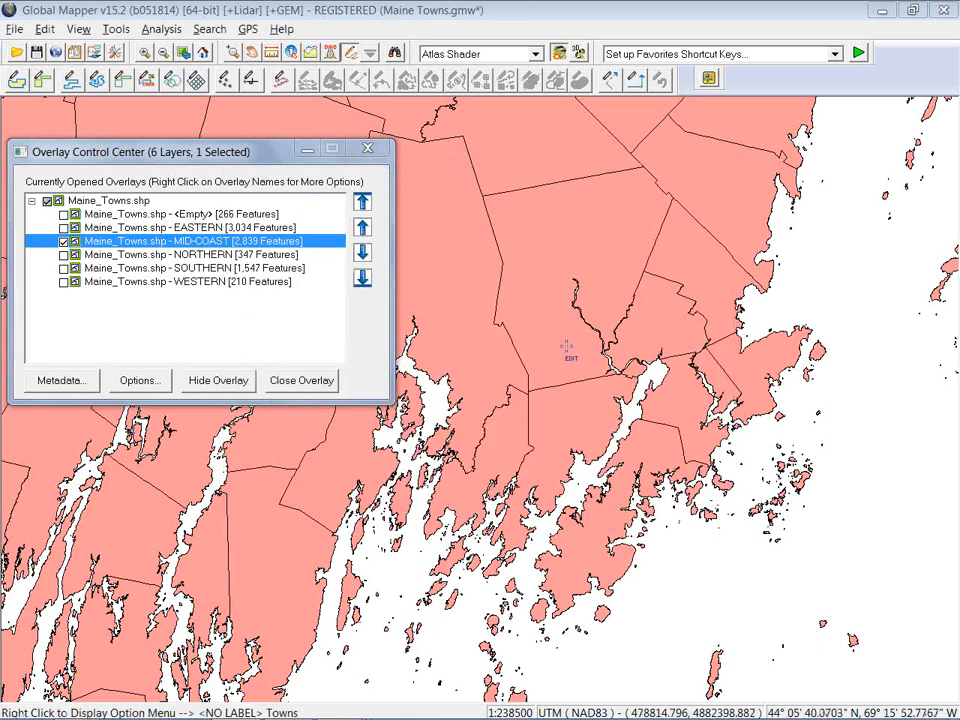
left_click(545, 328)
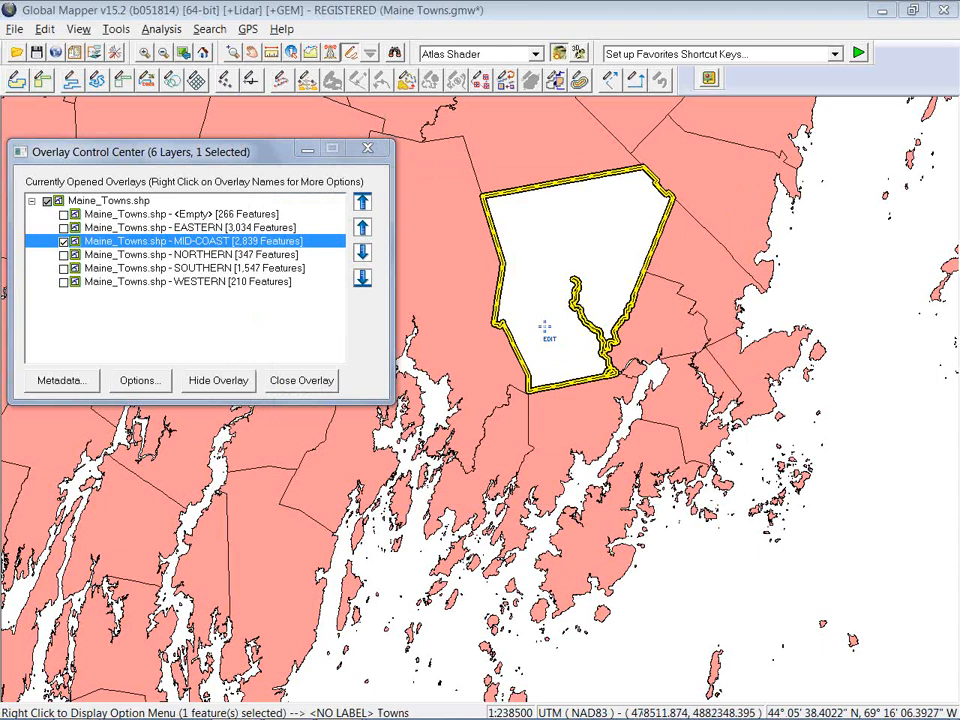
double_click(545, 328)
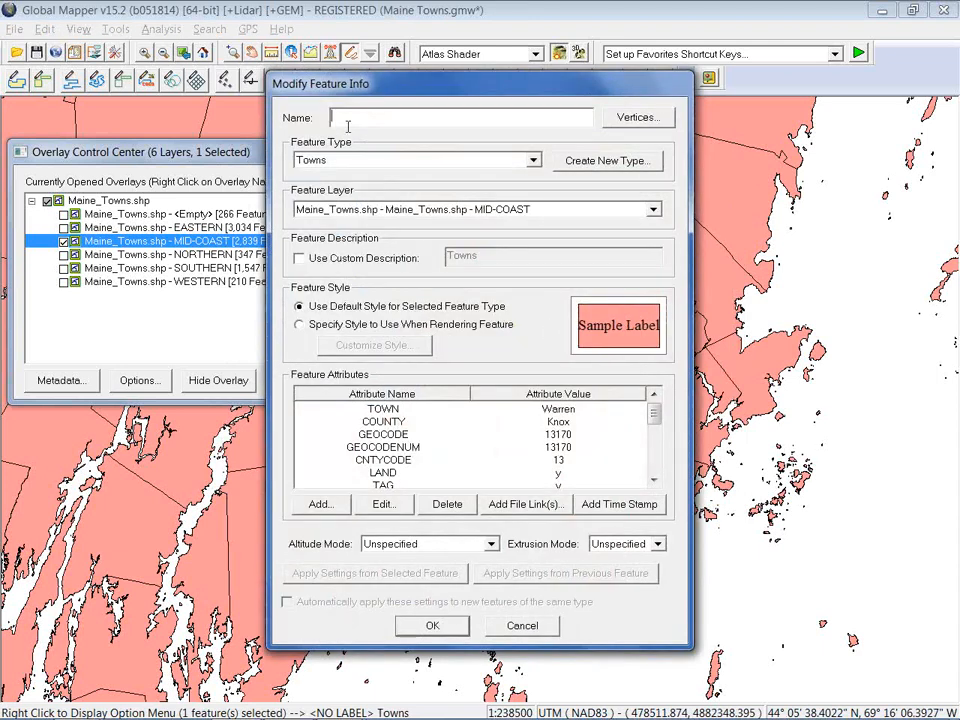
left_click(522, 623)
left_click(522, 623)
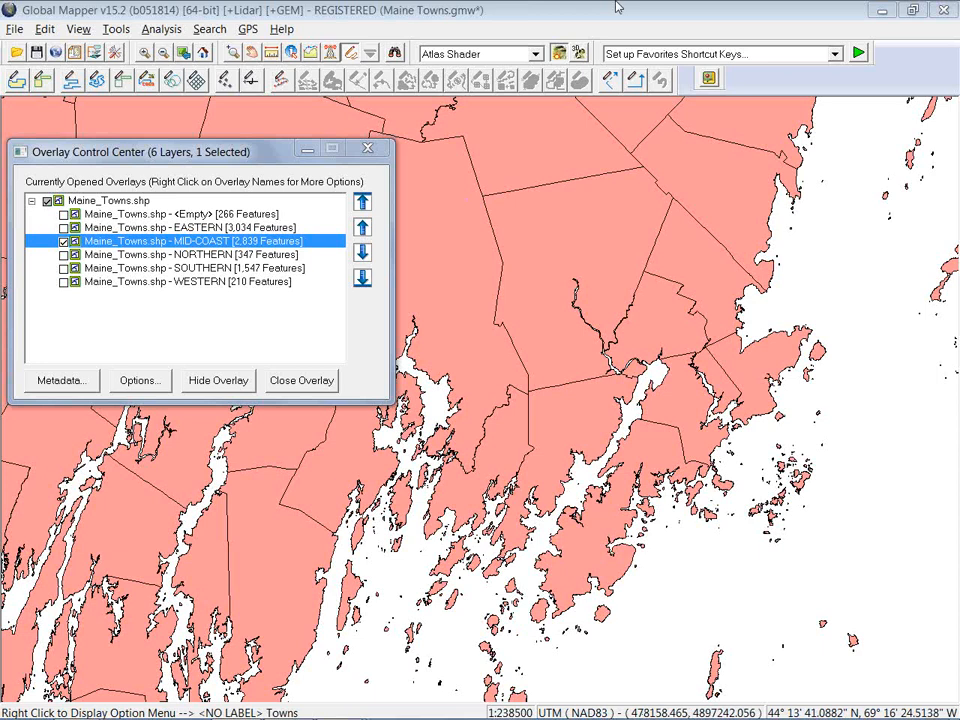
Unload all layers without saving the workspace and close the Overlay Control Center.
left_click(495, 7)
key("ctrl+u")
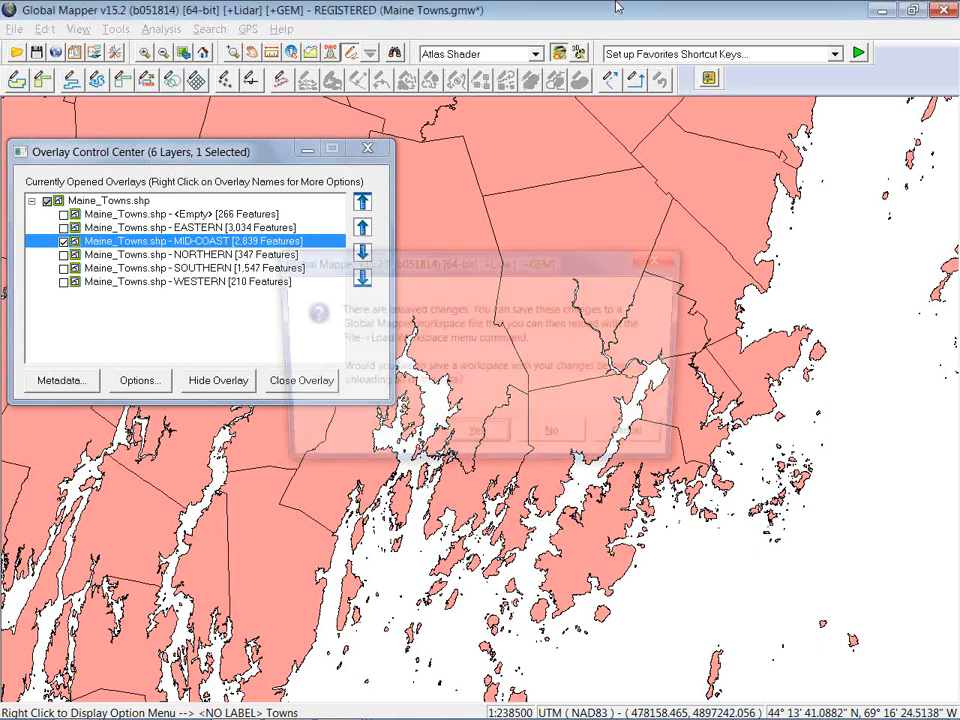
left_click(578, 439)
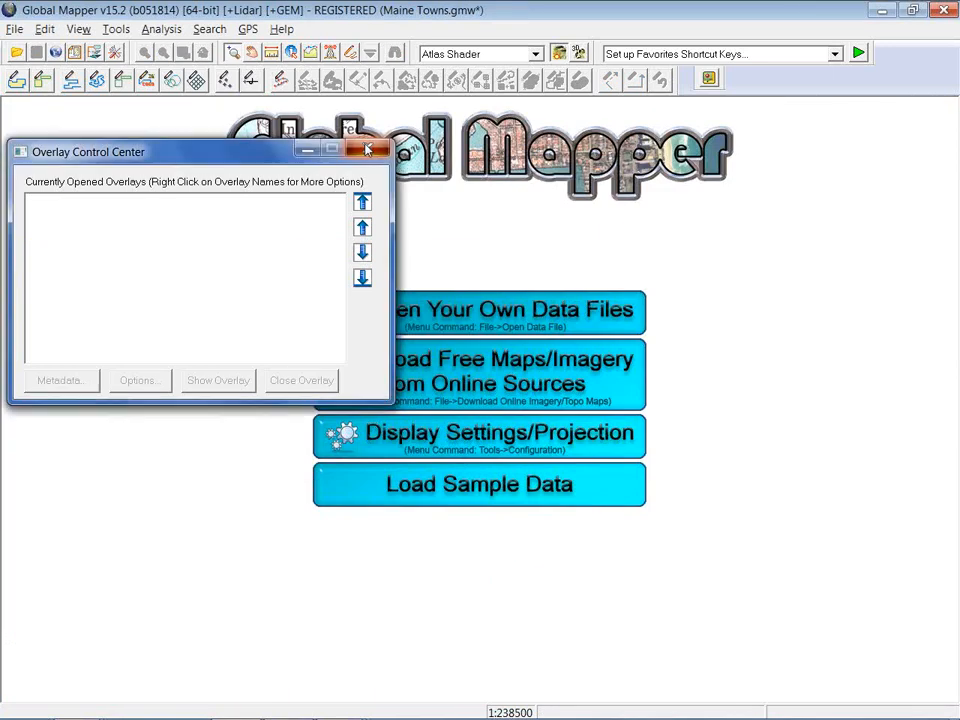
left_click(367, 150)
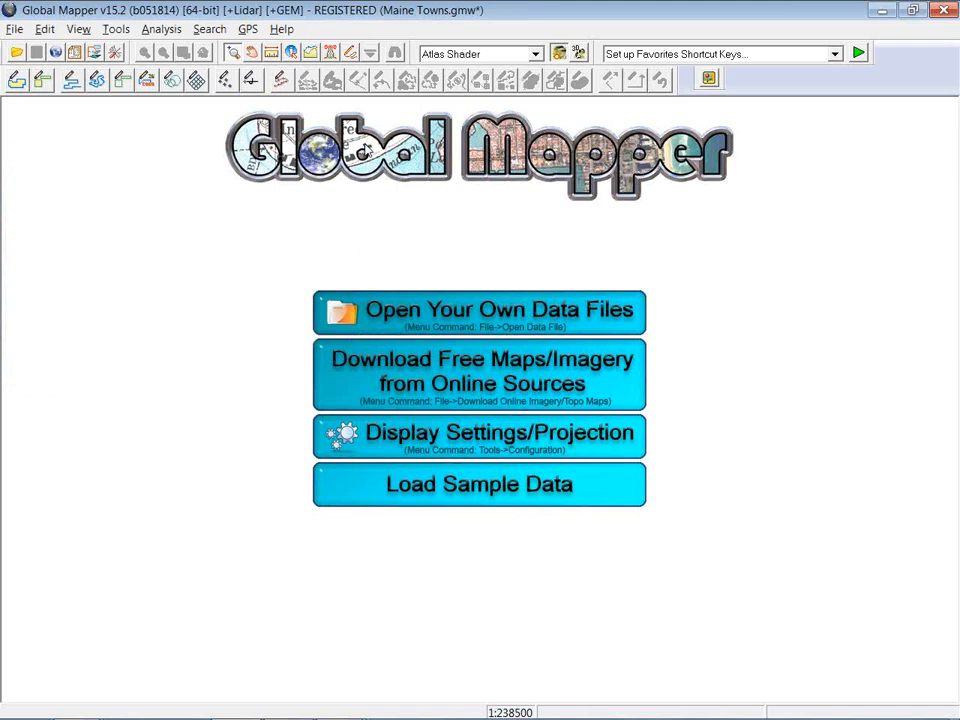
Load the Edge Match.gmw workspace from the Webinar folder and close the Overlay Control Center.
left_click(14, 28)
left_click(83, 236)
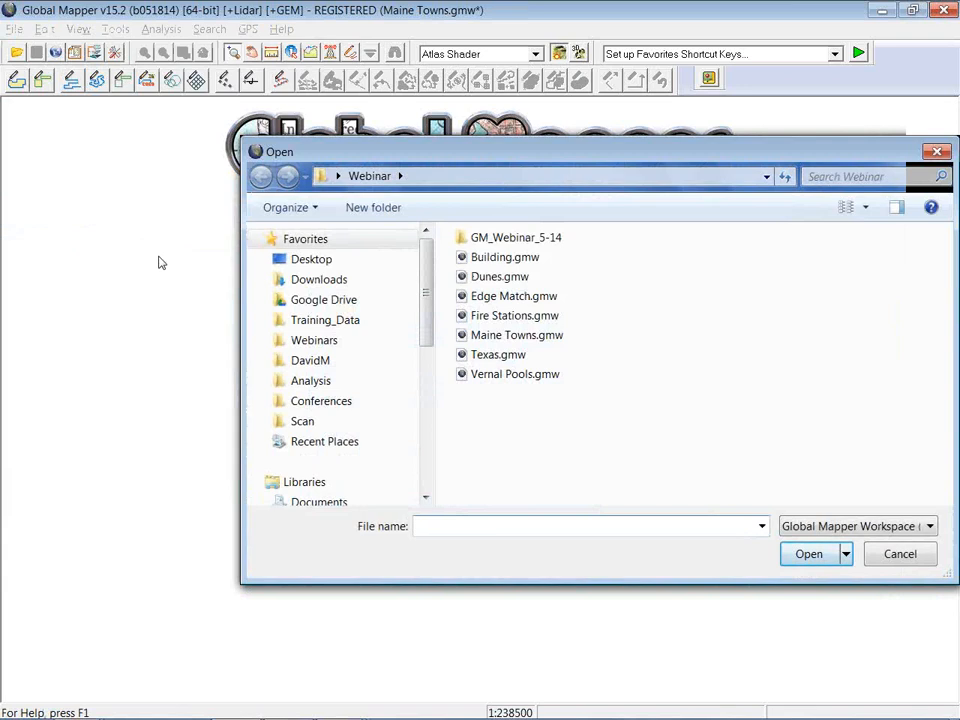
left_click(496, 302)
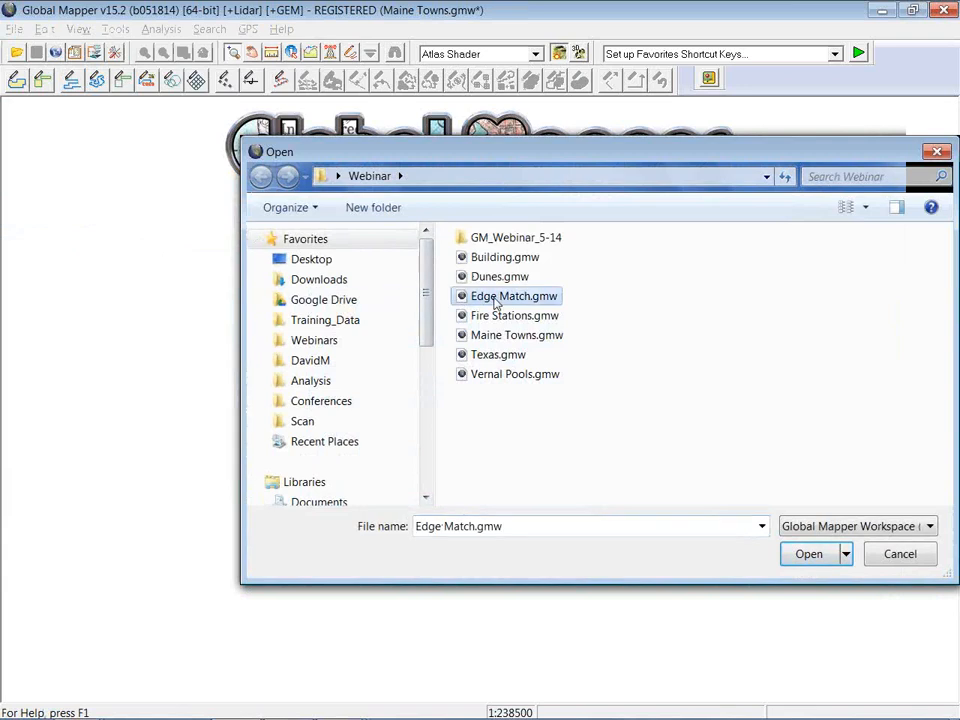
left_click(810, 554)
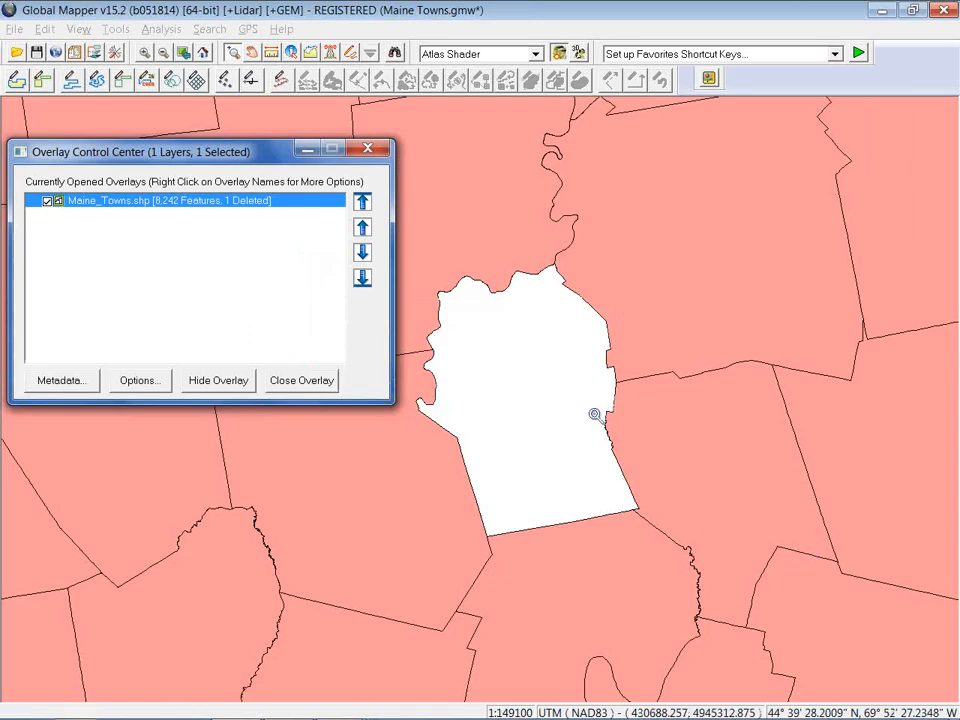
left_click_drag(235, 152, 225, 87)
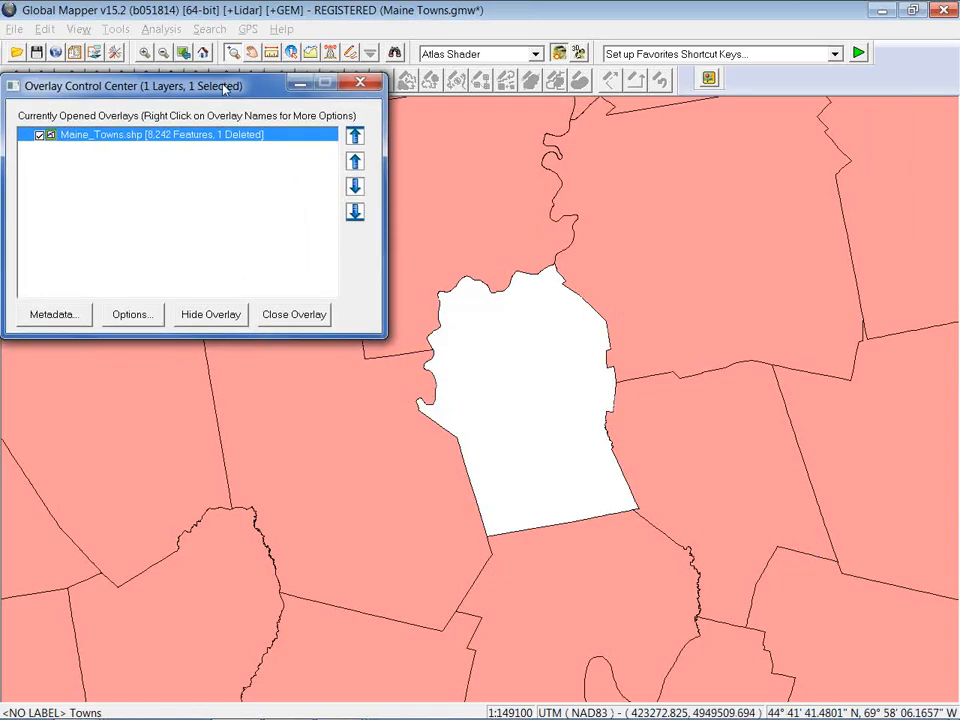
left_click(359, 83)
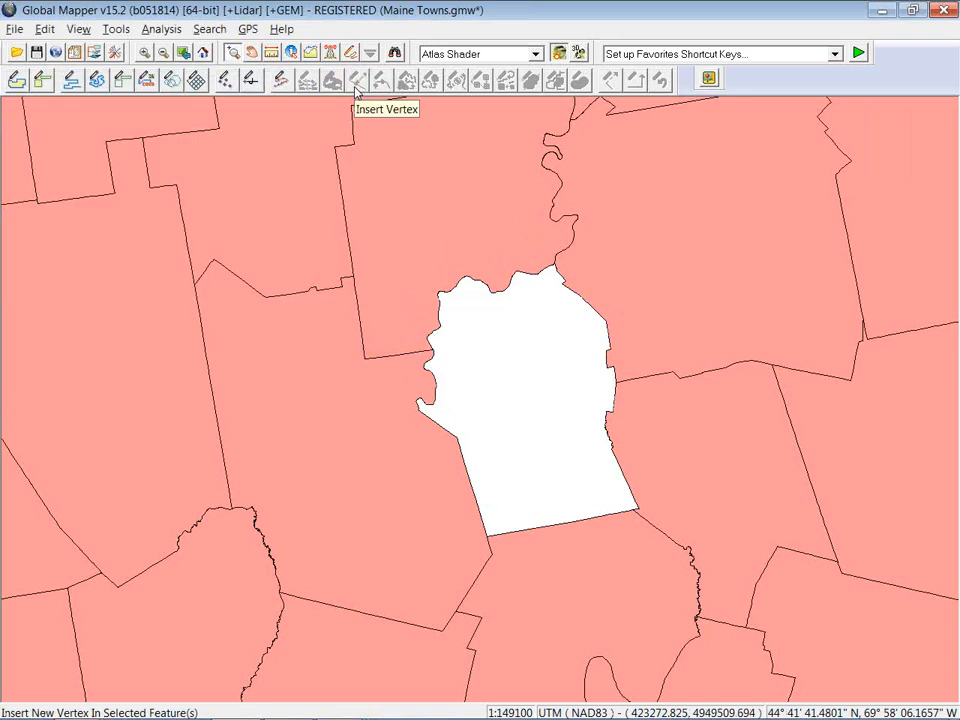
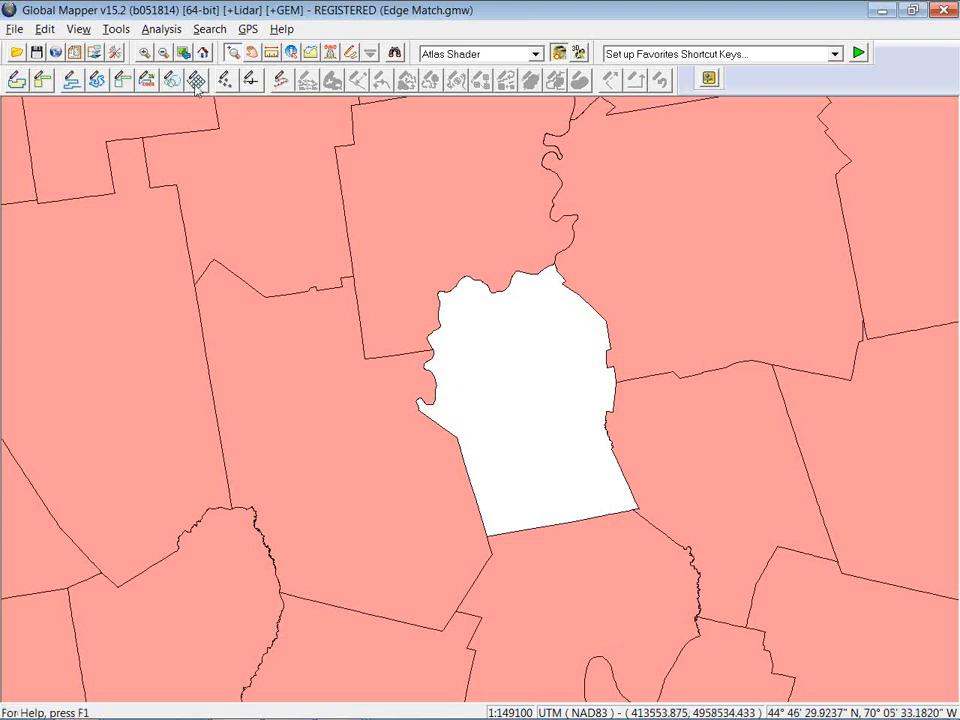
Digitize a rough area around the empty town gap, overlapping the neighbouring towns, with a perimeter of about 48 km.
left_click(350, 53)
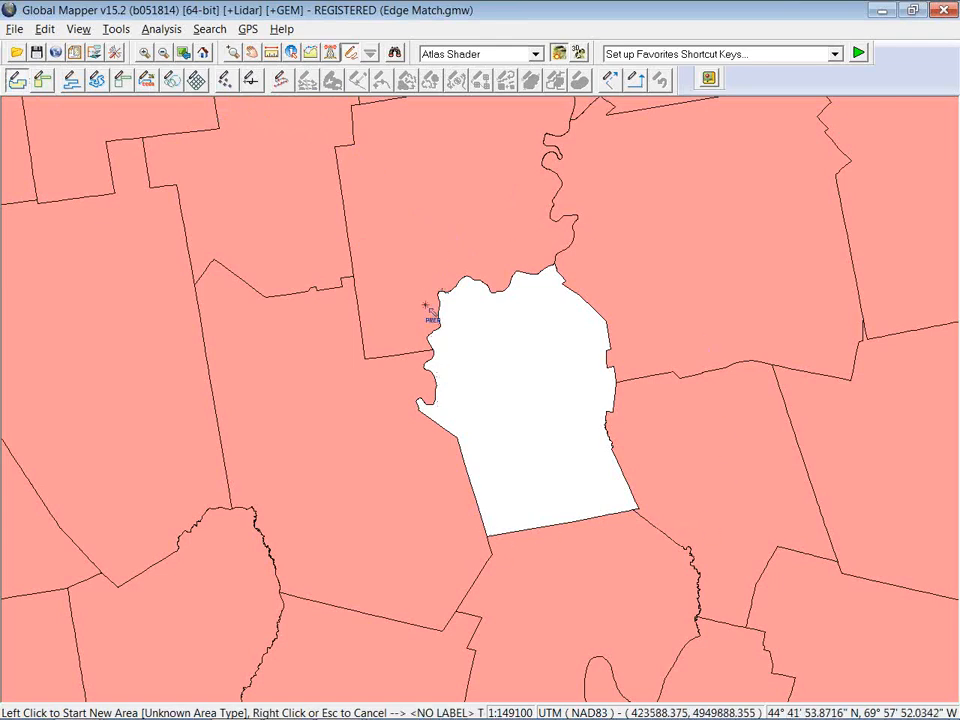
left_click(405, 244)
left_click(644, 235)
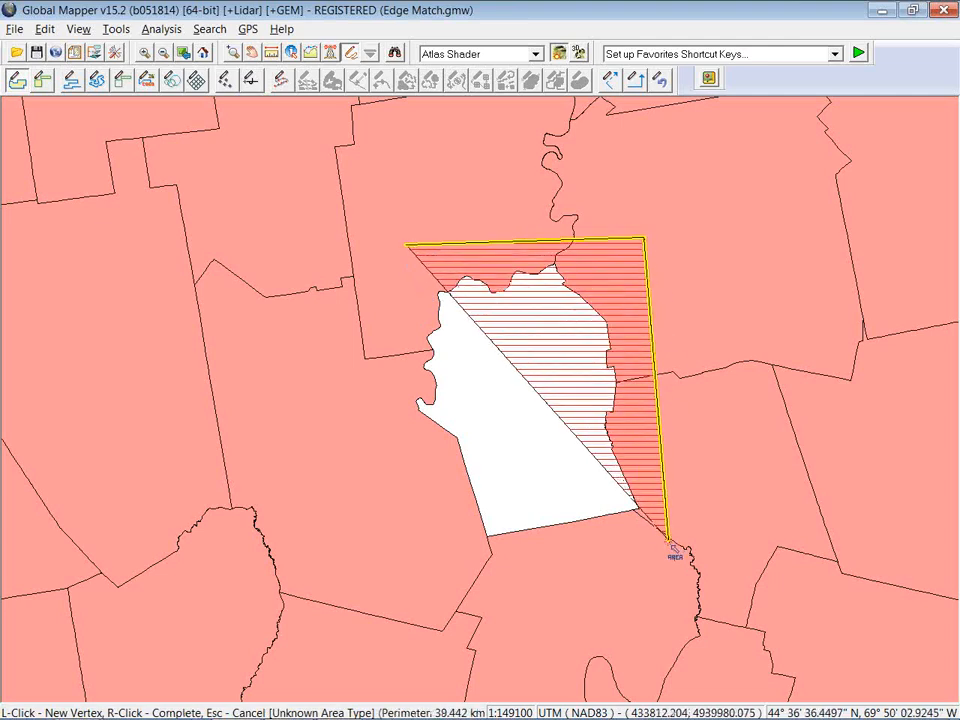
left_click(660, 554)
left_click(410, 569)
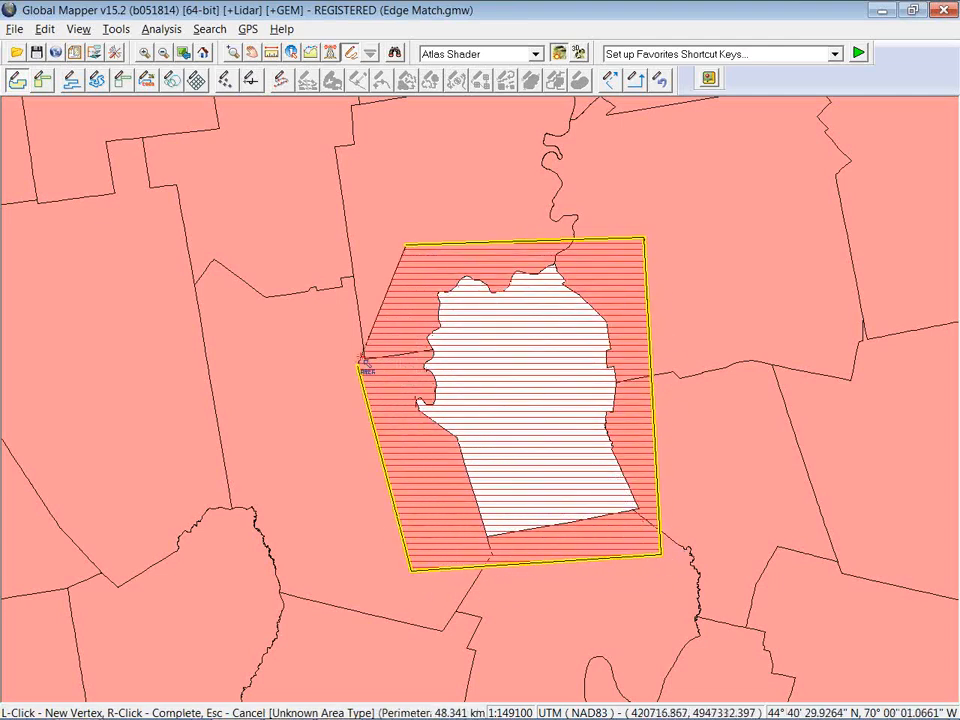
right_click(377, 312)
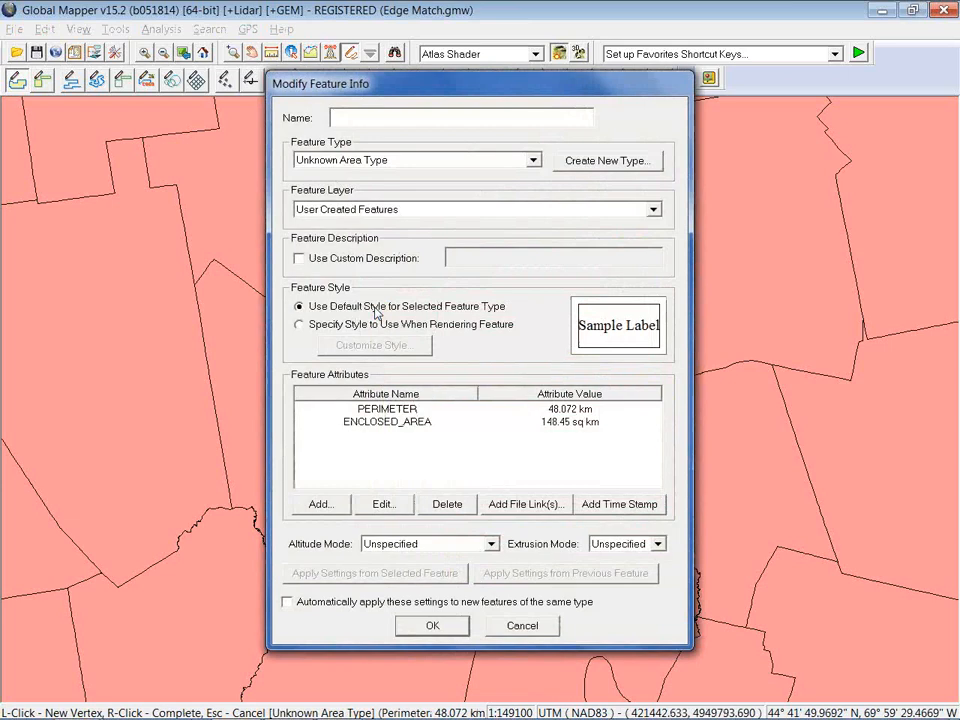
Assign the Towns feature type to the new area and accept its feature info.
left_click(450, 162)
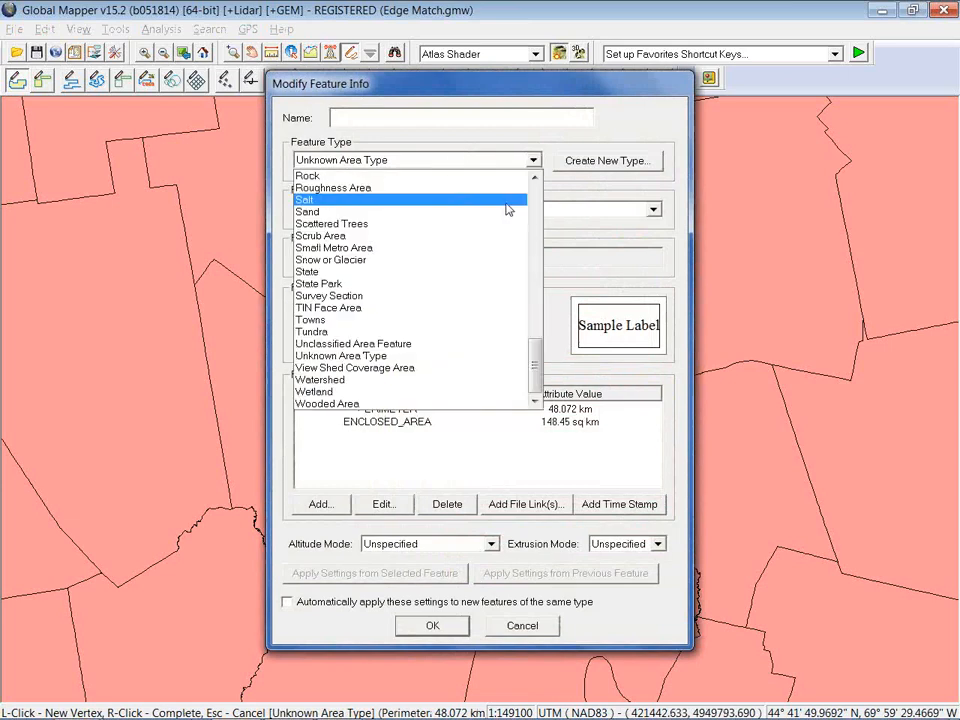
left_click(519, 322)
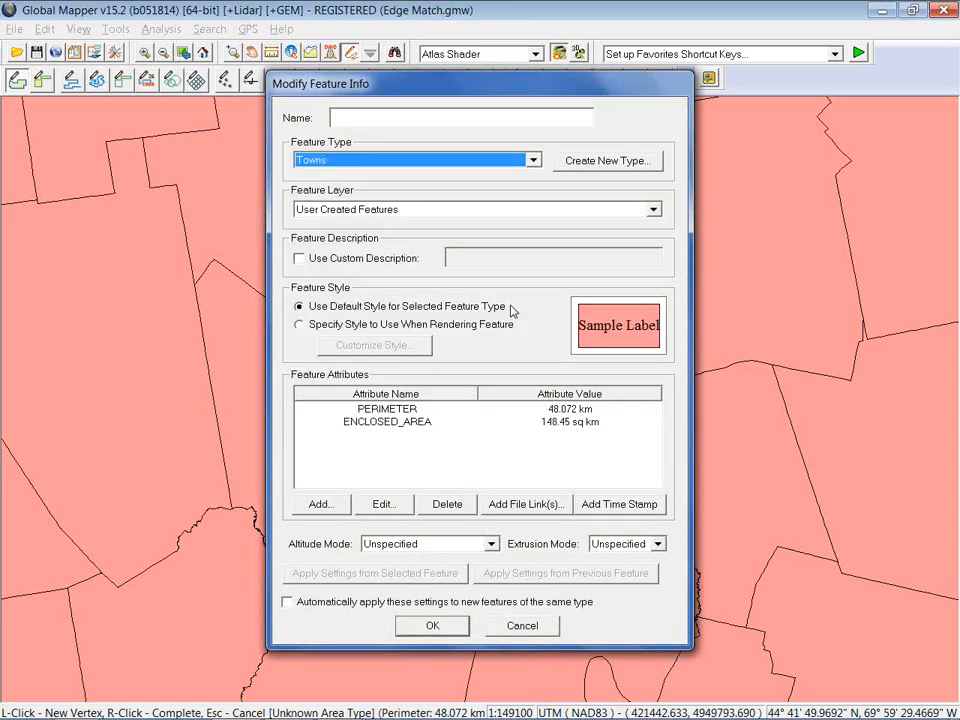
left_click(433, 626)
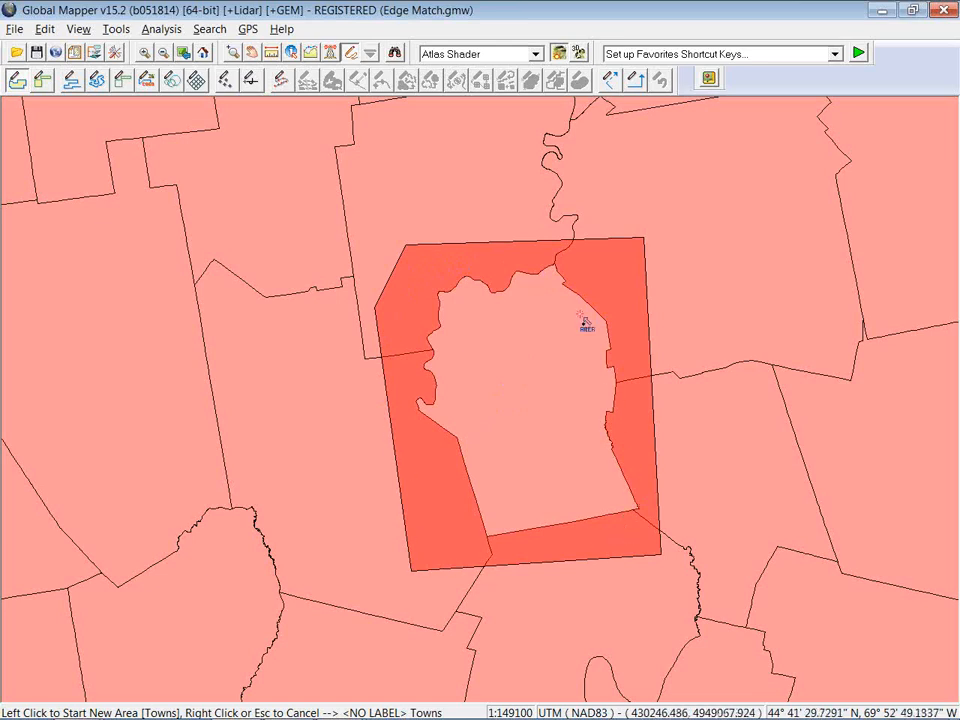
left_click(471, 484)
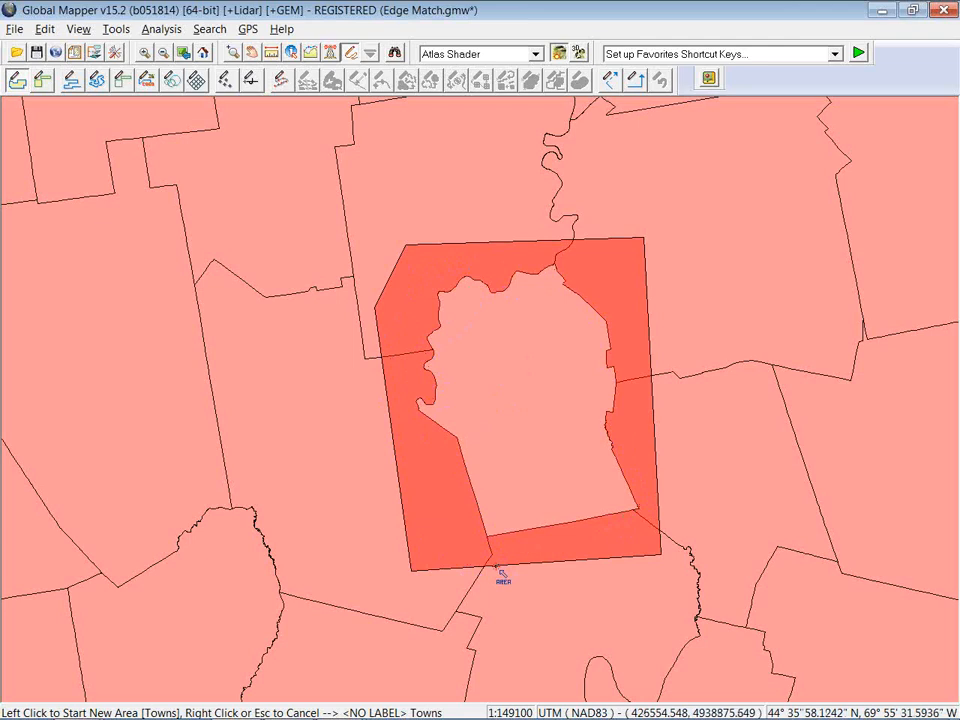
Select the five town areas surrounding the gap together with the Digitizer.
left_click(352, 53)
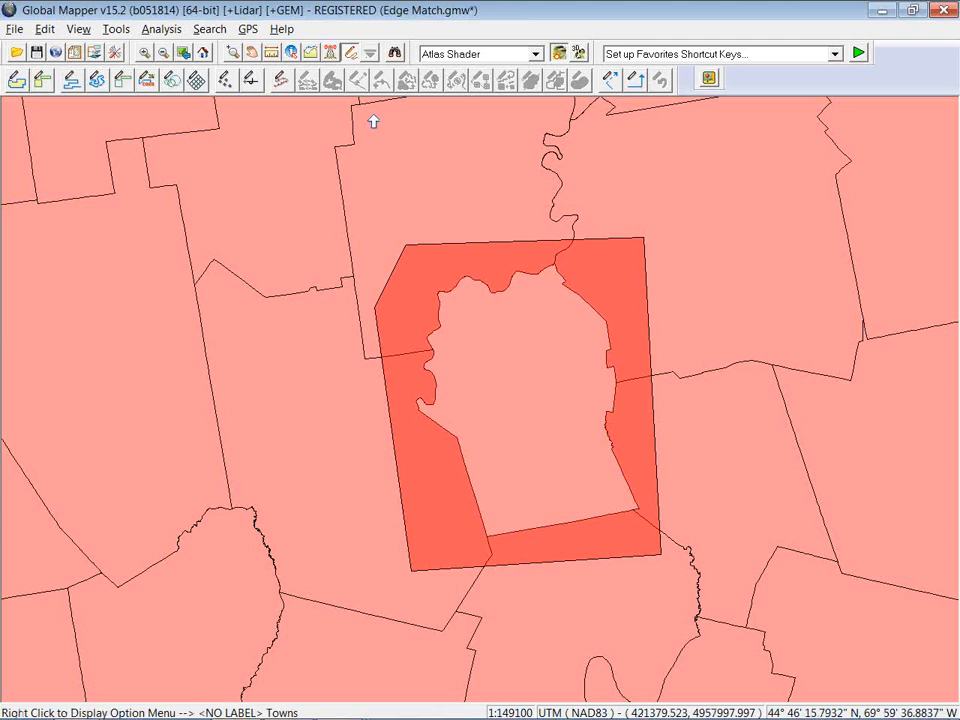
left_click(421, 176)
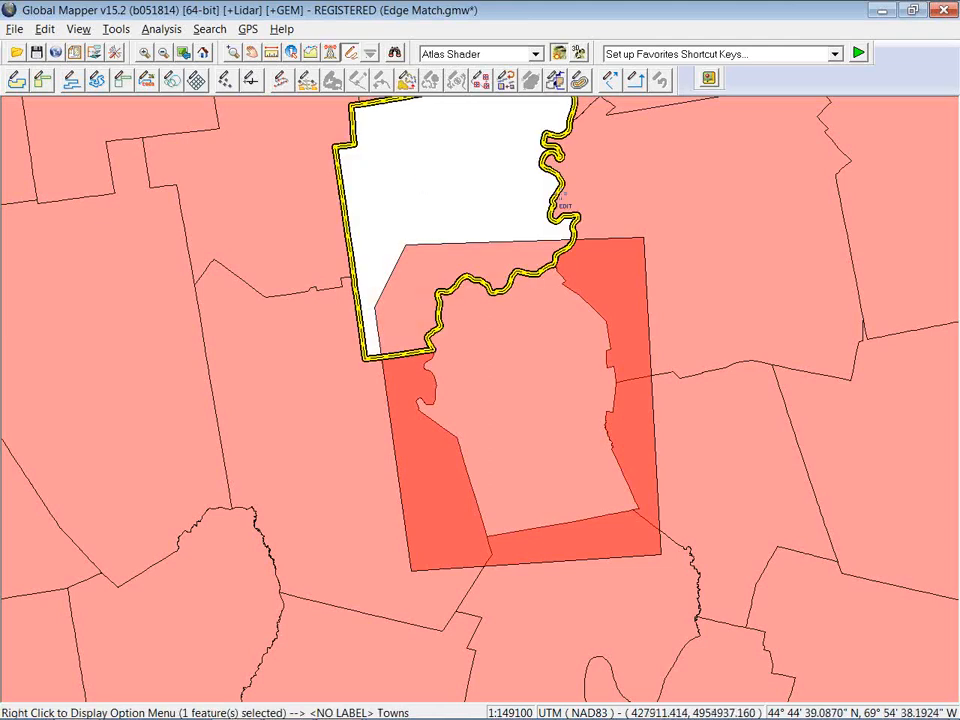
left_click(699, 221, "ctrl")
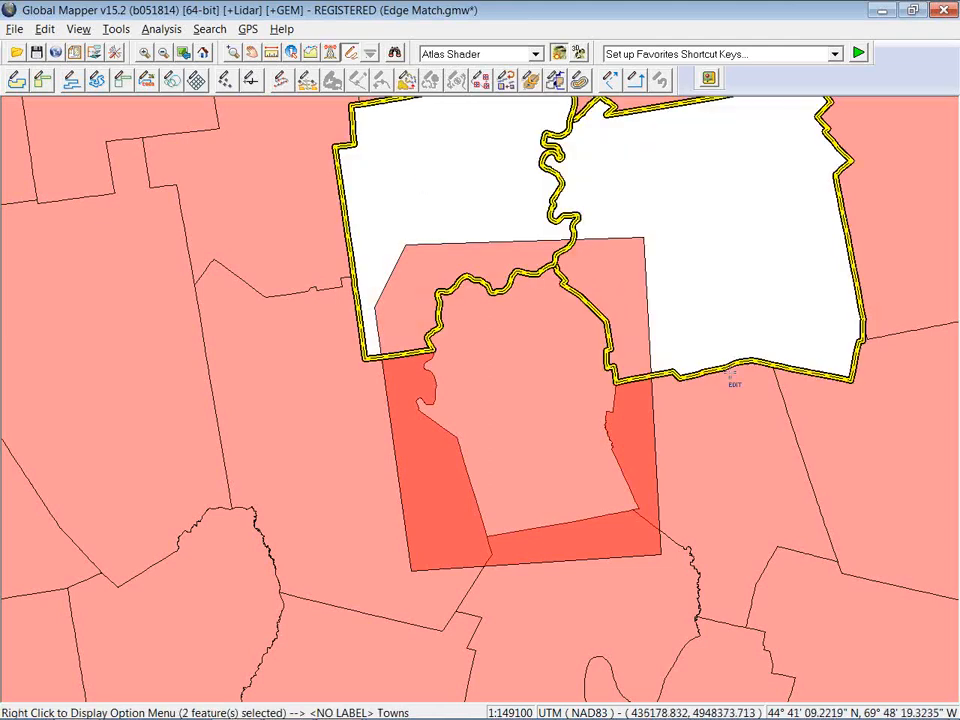
left_click(739, 469, "ctrl")
left_click(636, 570, "ctrl")
left_click(322, 477, "ctrl")
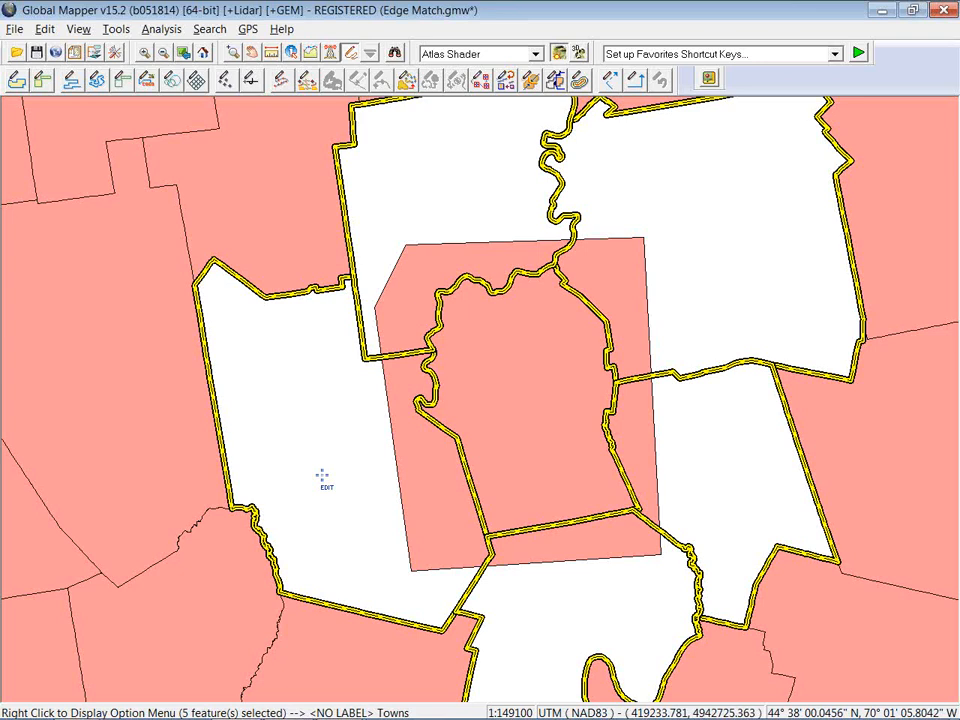
Cut the five selected towns from the rough area without marking them as deleted, check the trimmed town by selecting it, and clear the selection.
right_click(108, 225)
mouse_move(185, 461)
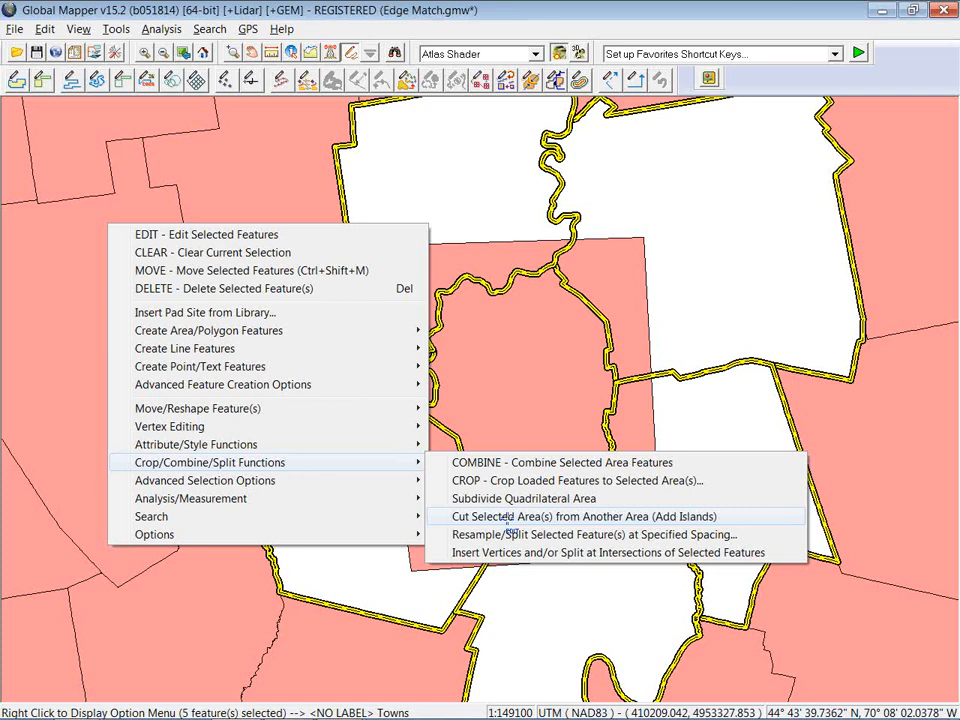
left_click(507, 517)
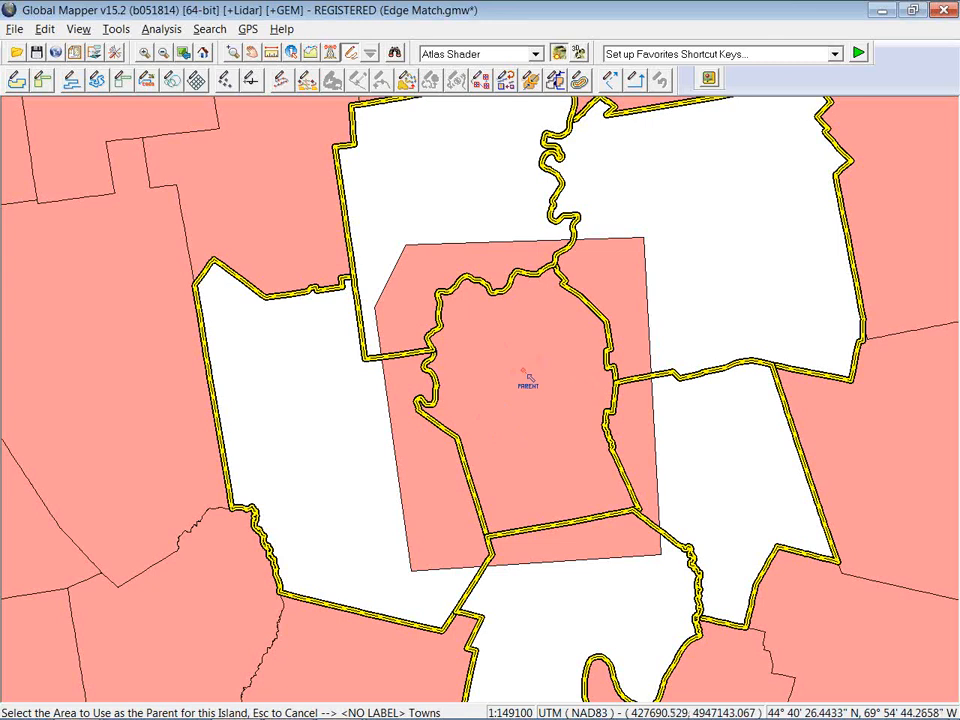
left_click(527, 375)
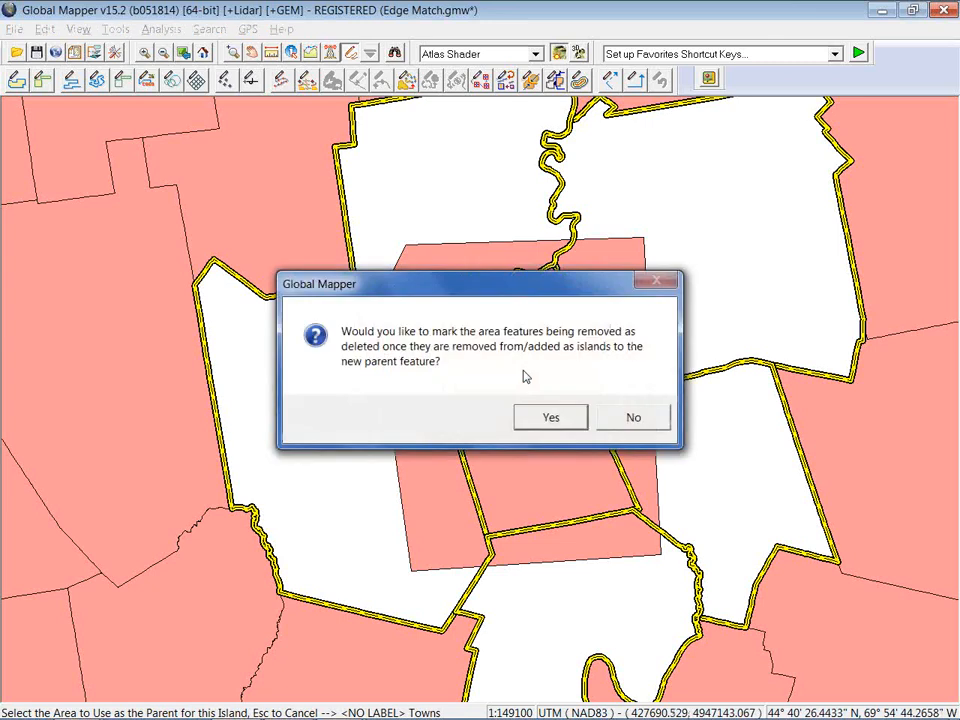
left_click(634, 419)
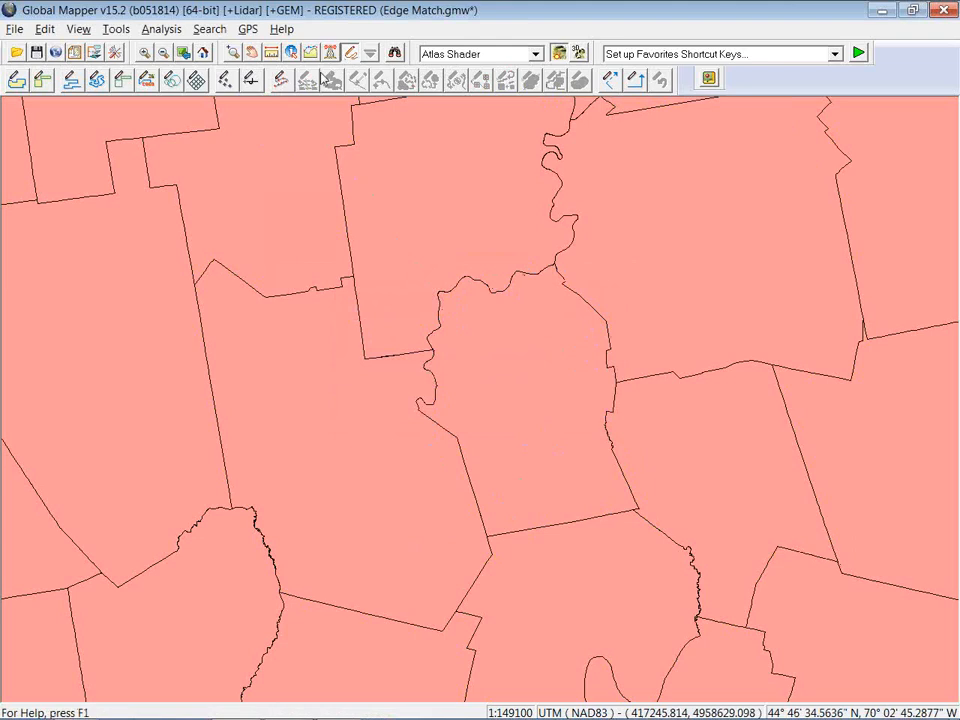
left_click(528, 330)
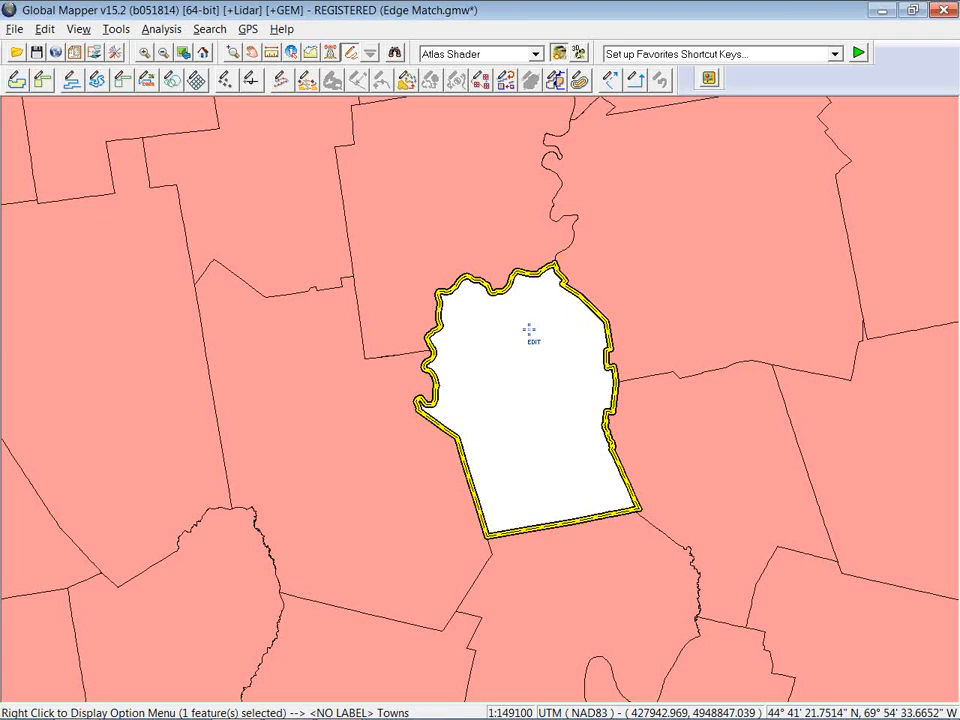
key("Escape")
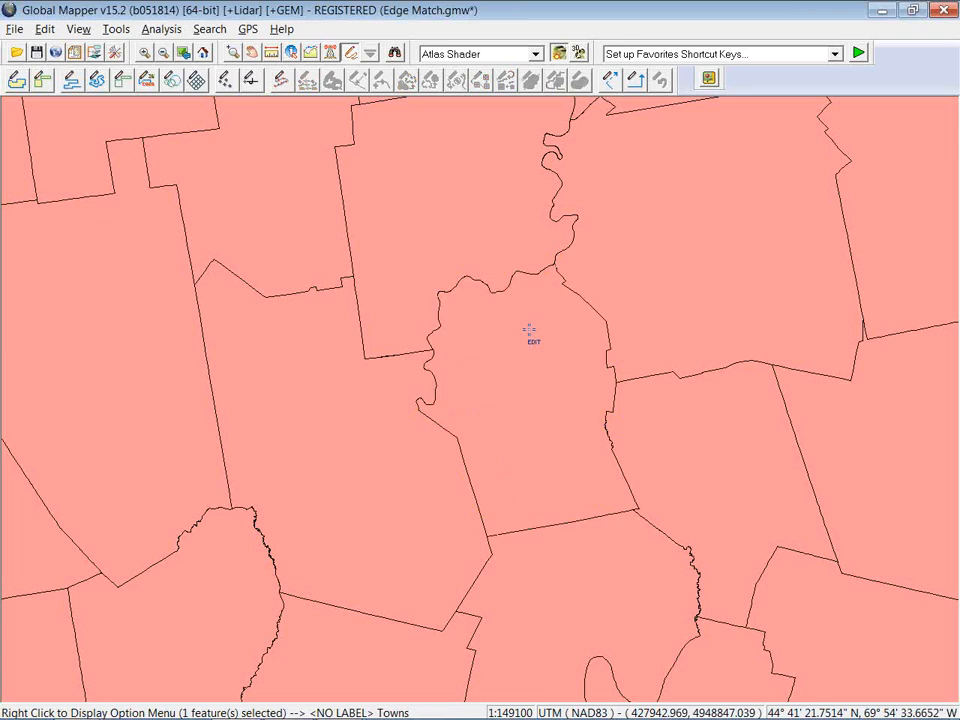
Select all features of the Maine_Towns.shp layer with the Digitizer and close the Overlay Control Center.
scroll(528, 332, "down", 4)
scroll(715, 272, "down", 1)
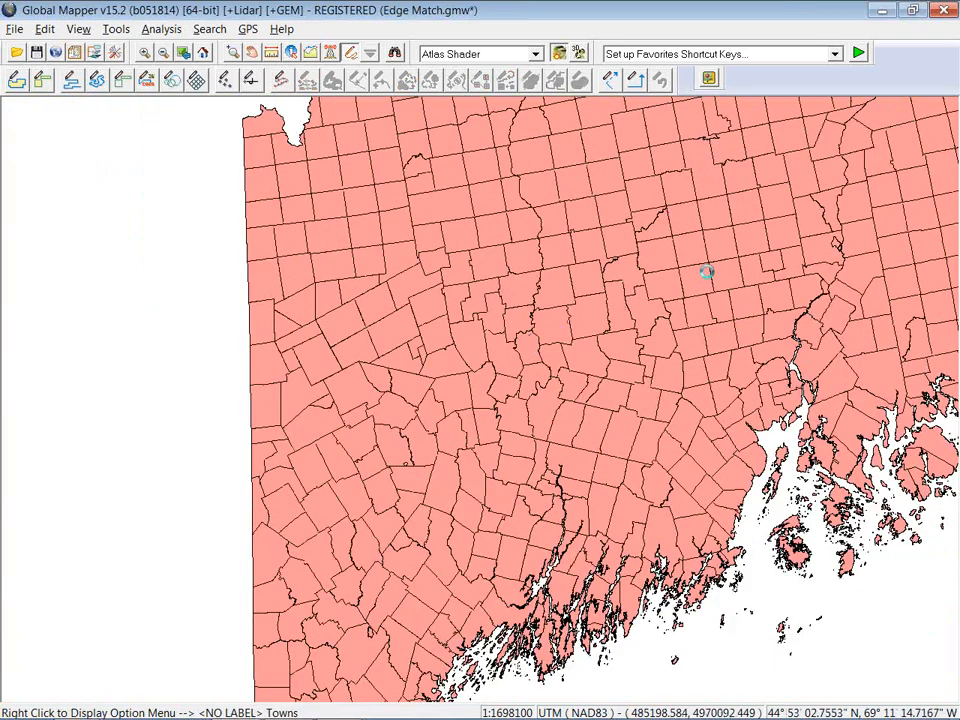
left_click_drag(724, 256, 428, 414)
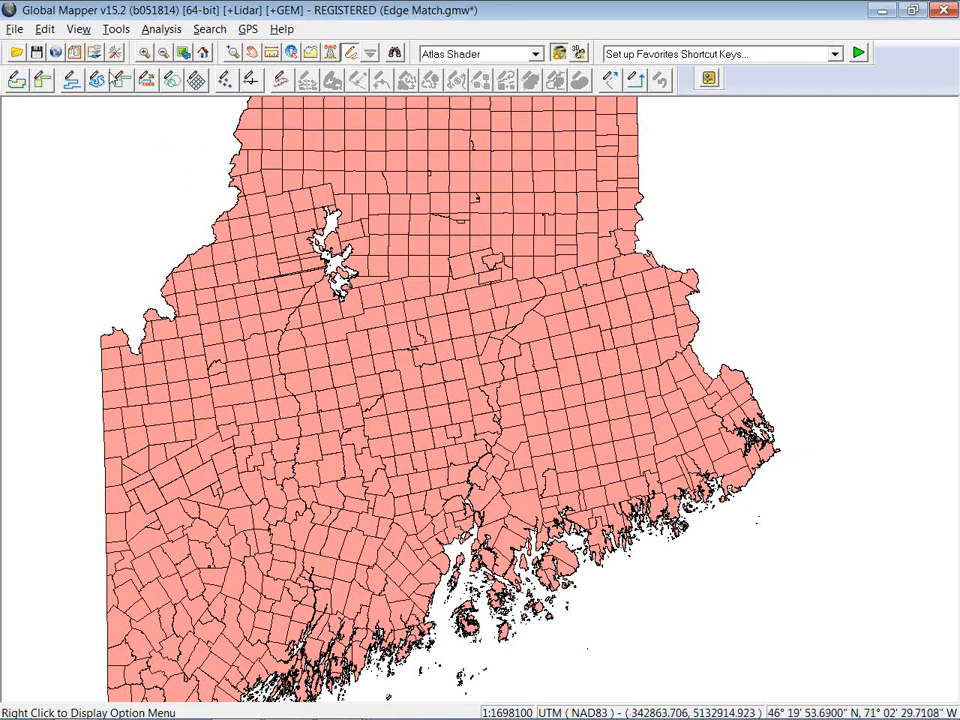
left_click(75, 50)
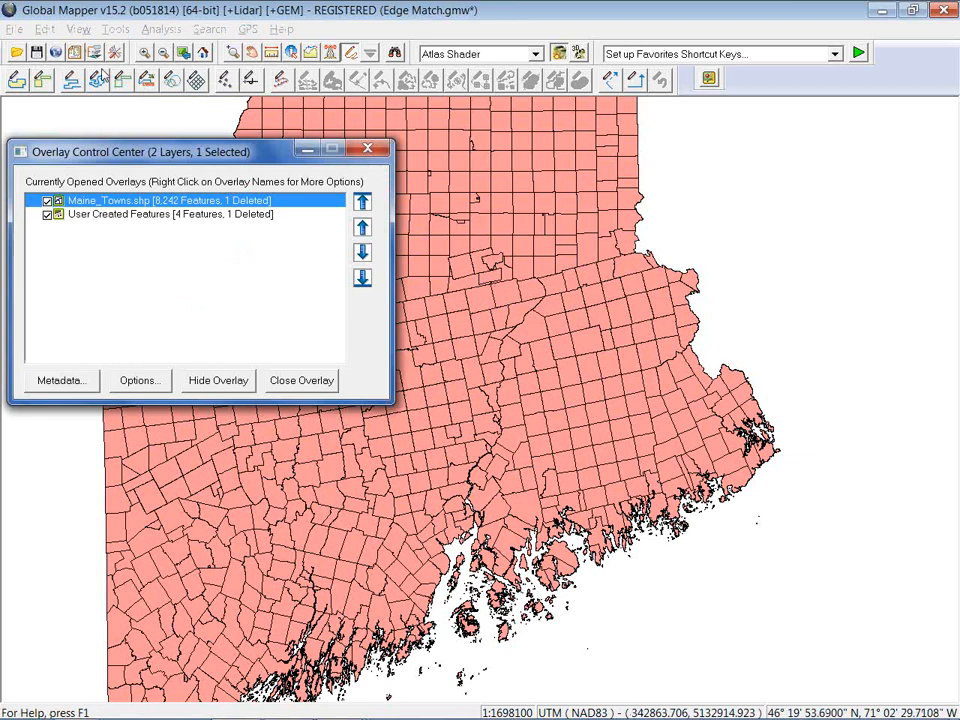
right_click(126, 205)
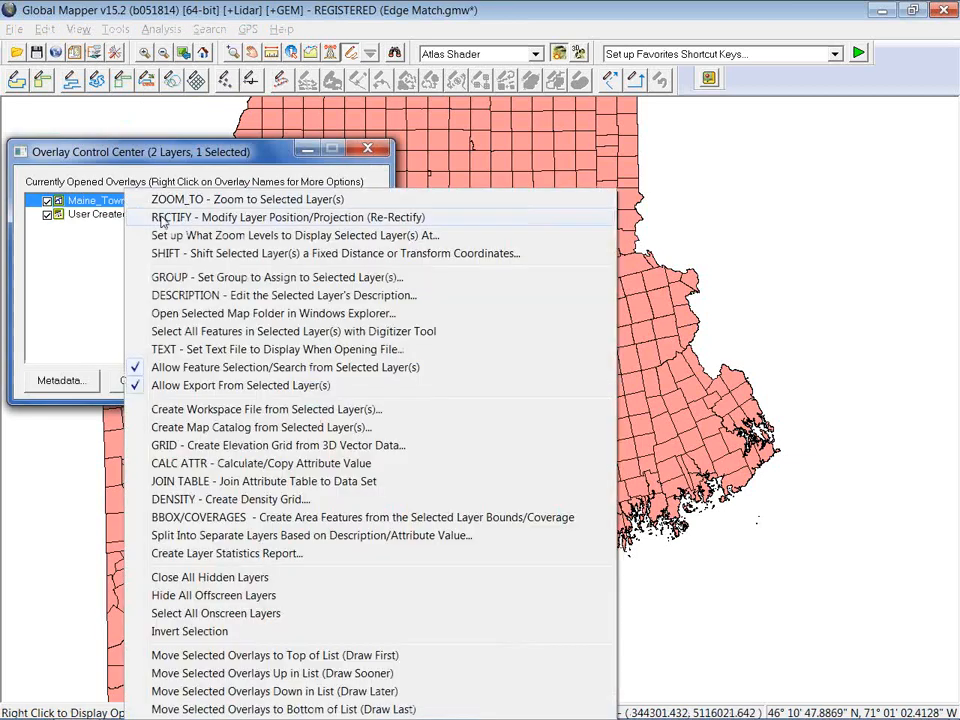
left_click(241, 334)
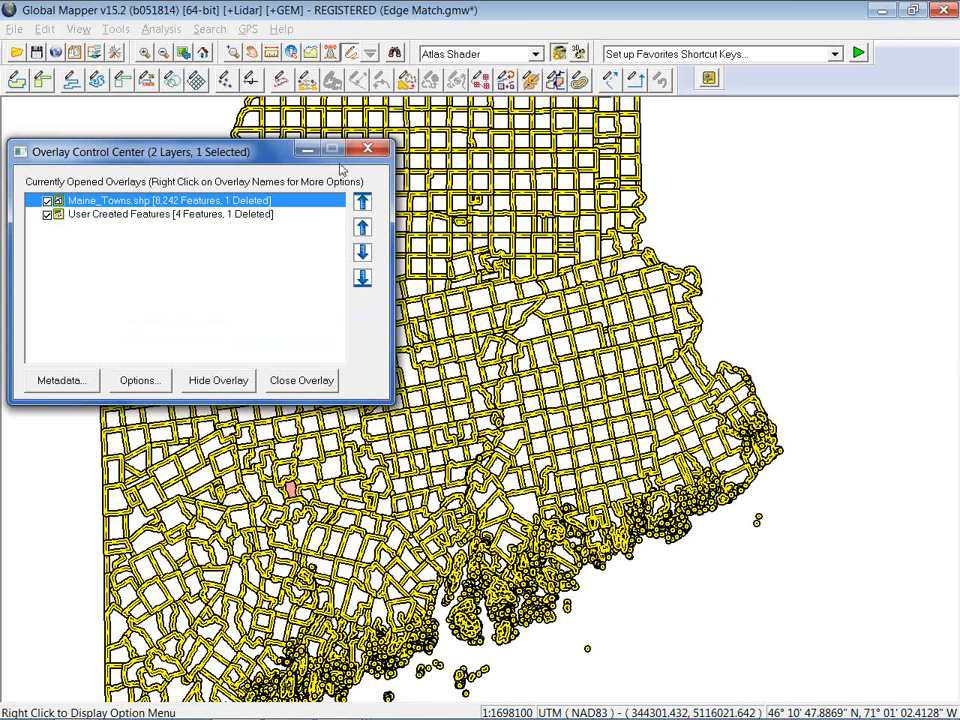
left_click_drag(240, 151, 267, 230)
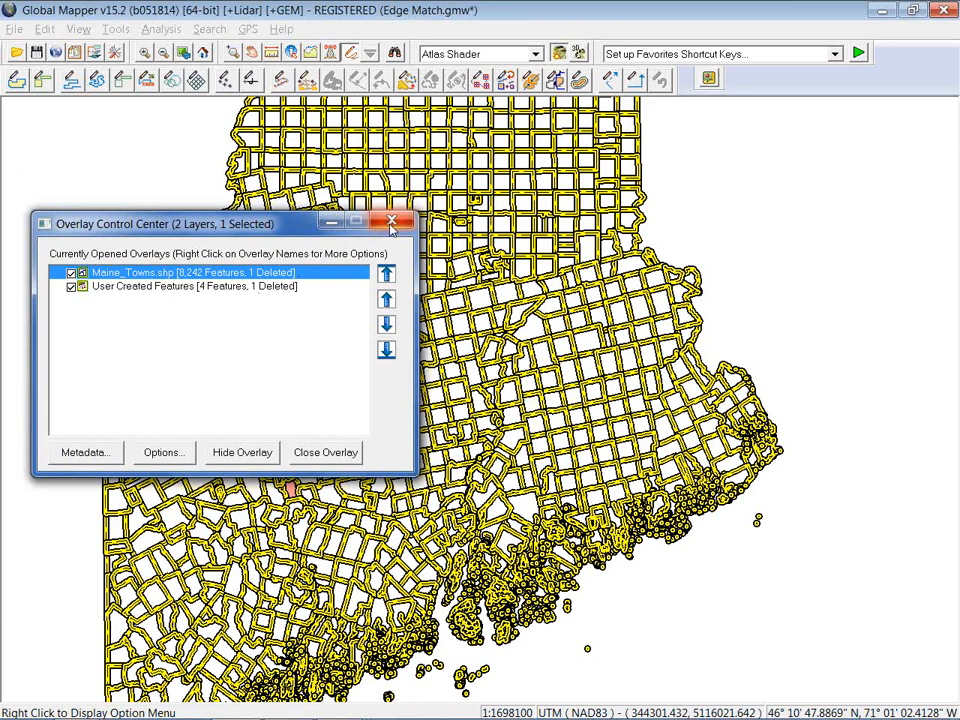
left_click(391, 221)
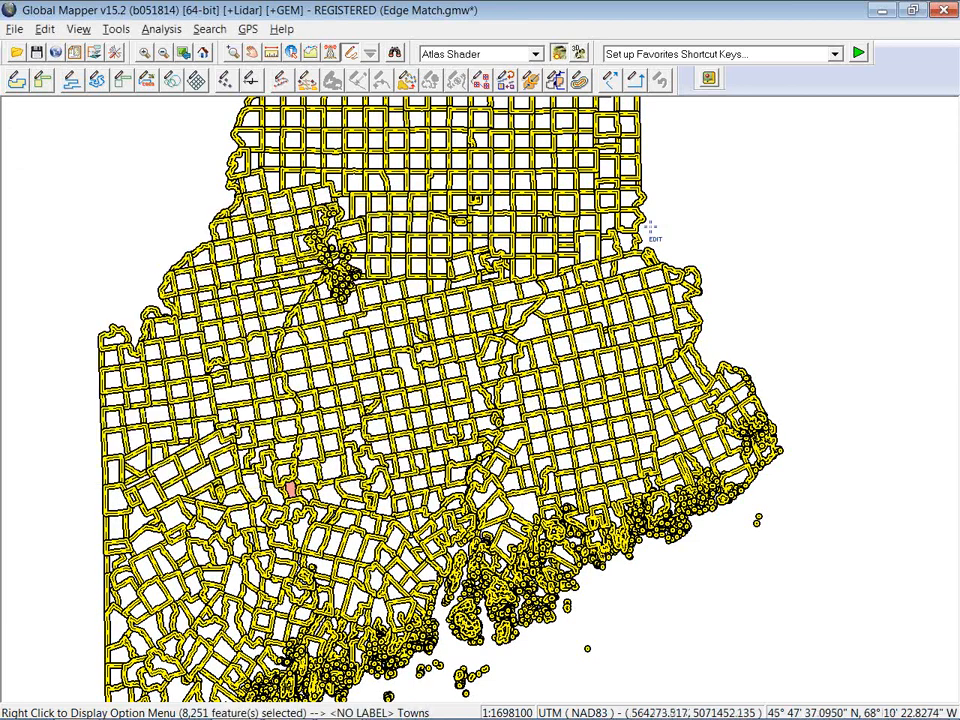
Create new points at the centroids of the selected town areas, keeping the option to move centroids that fall outside the area boundary.
right_click(702, 176)
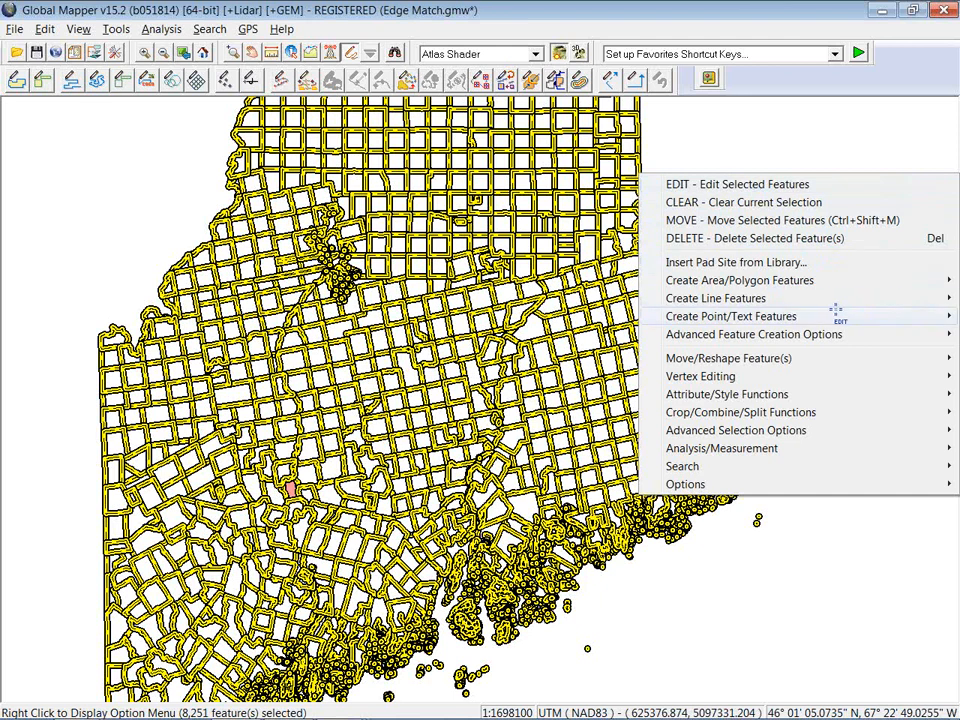
mouse_move(834, 314)
mouse_move(818, 337)
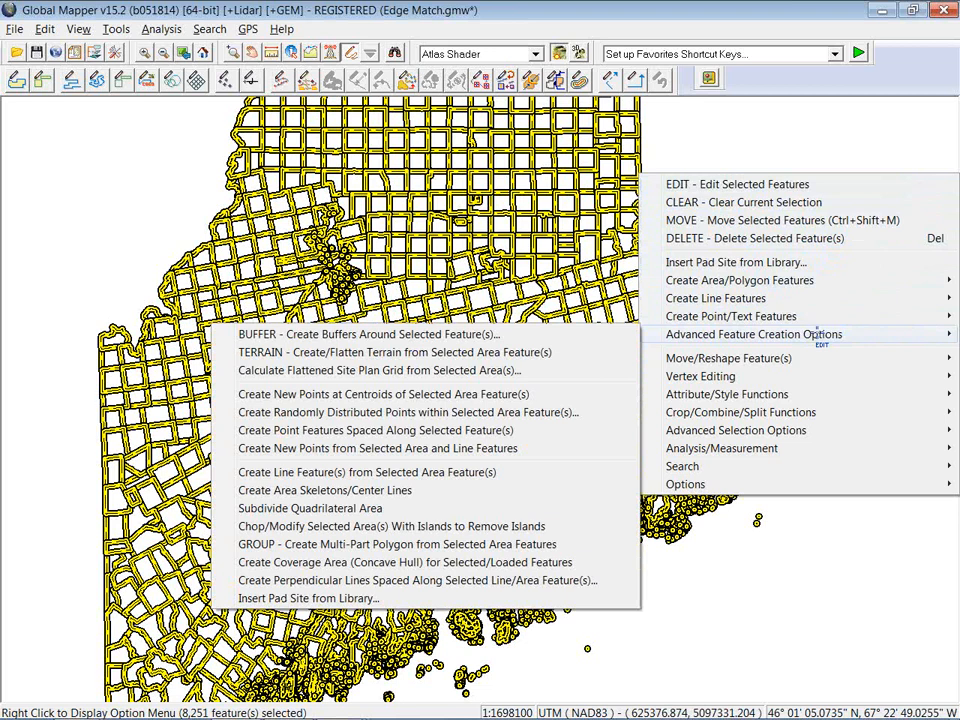
left_click(520, 395)
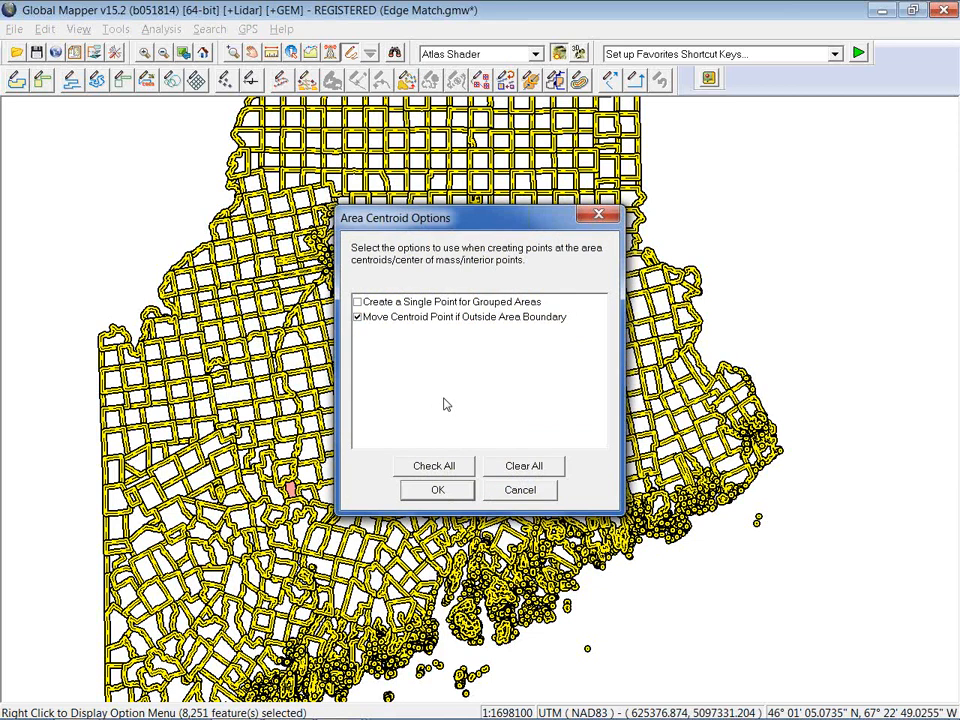
left_click(435, 492)
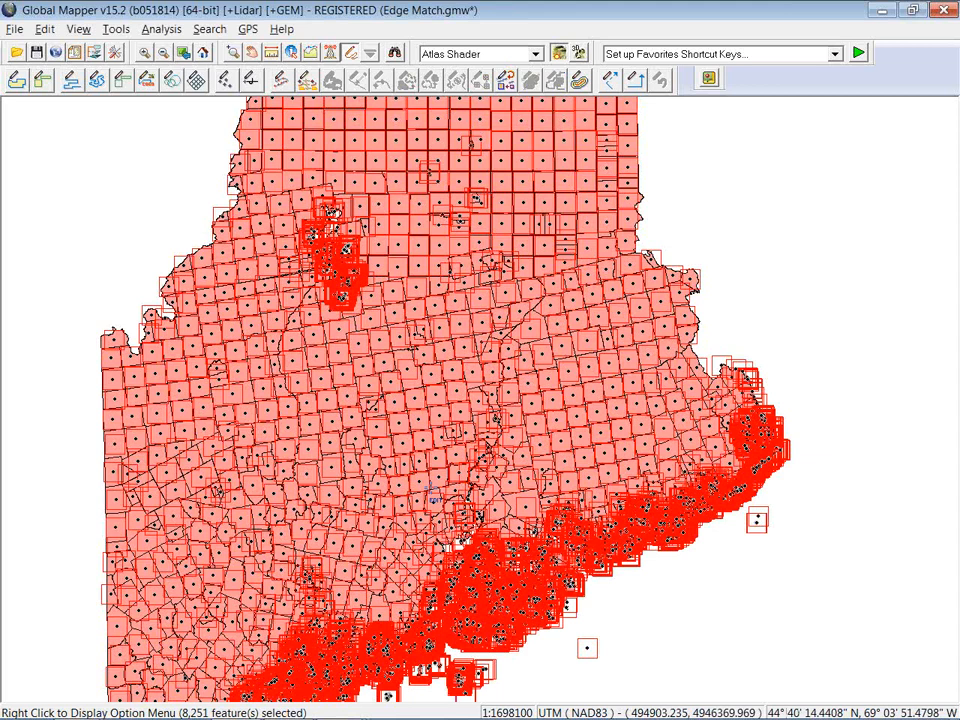
Label the User Created Features layer with the TOWN attribute value and save the attribute-based labels as the default labels.
scroll(735, 303, "up", 3)
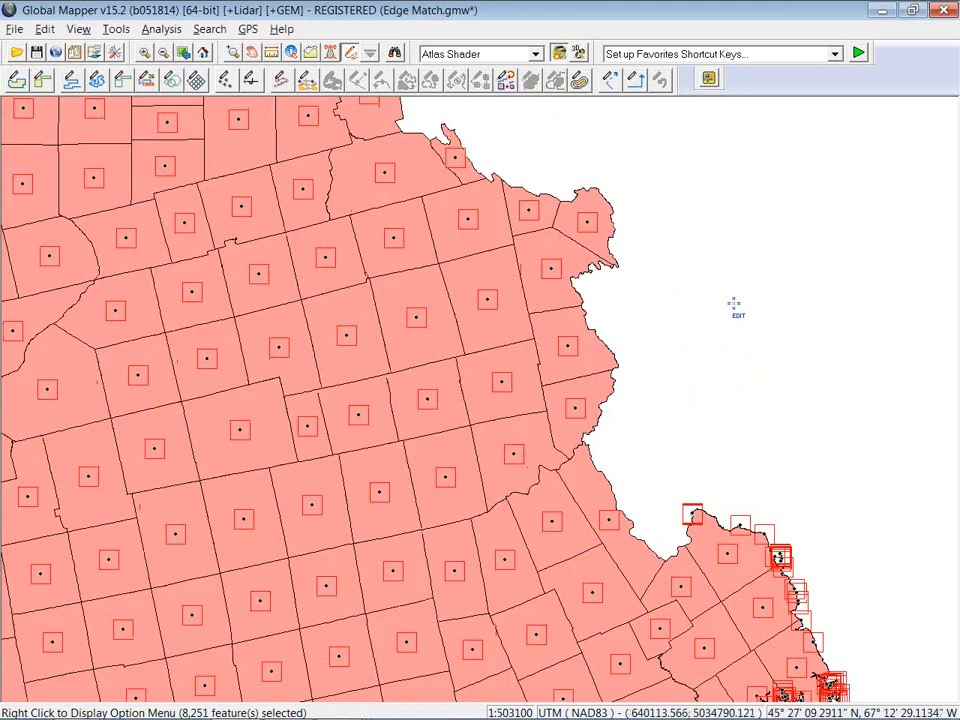
left_click_drag(669, 336, 799, 287)
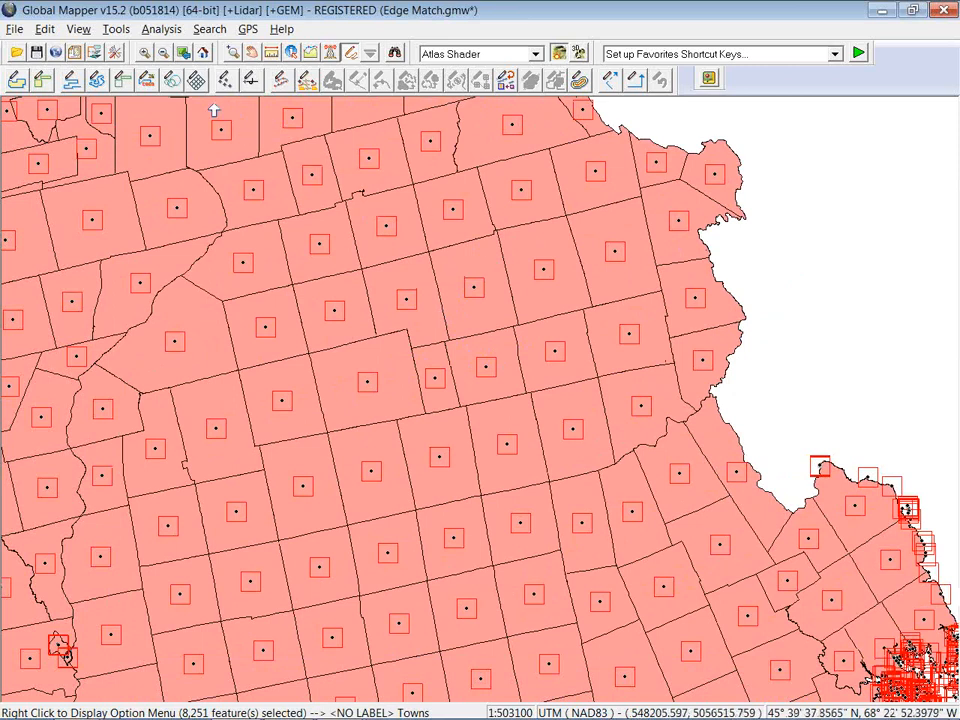
left_click(76, 50)
left_click(160, 215)
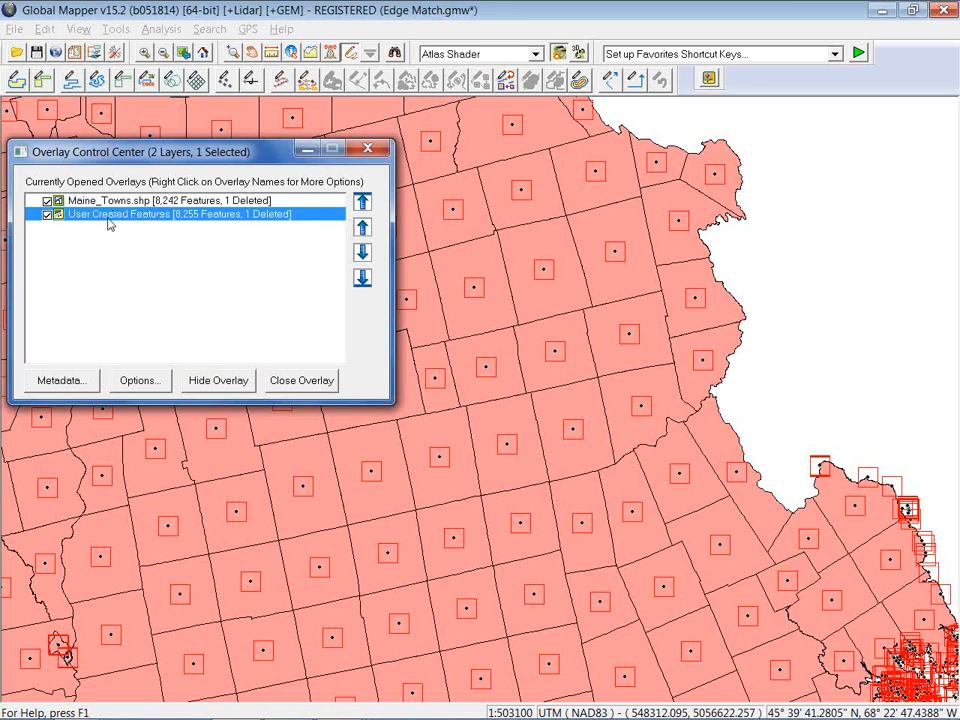
left_click(141, 382)
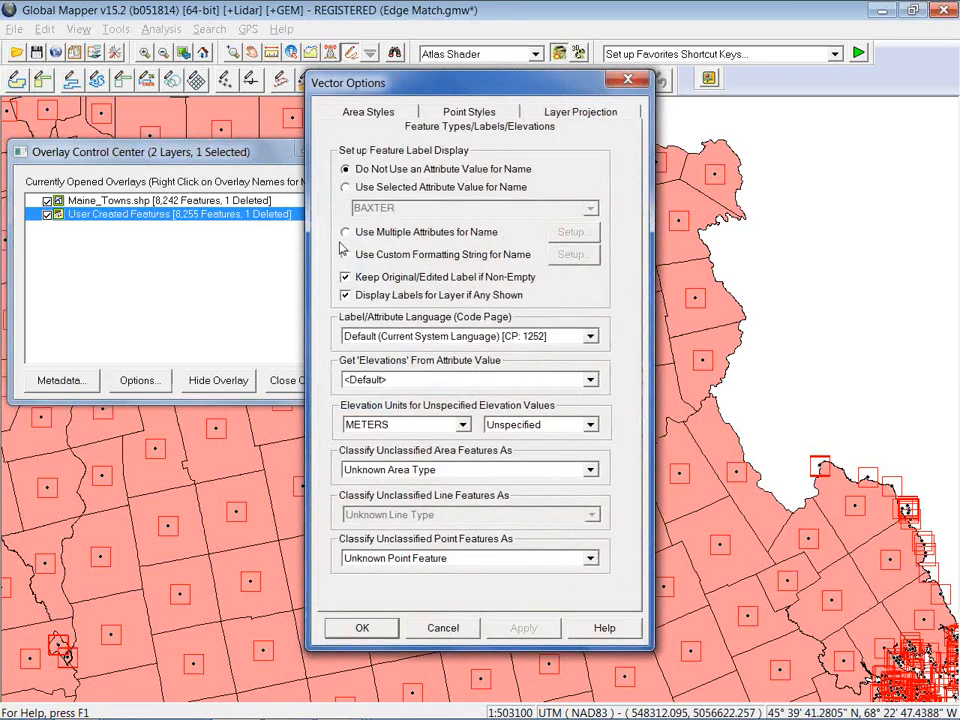
left_click(346, 188)
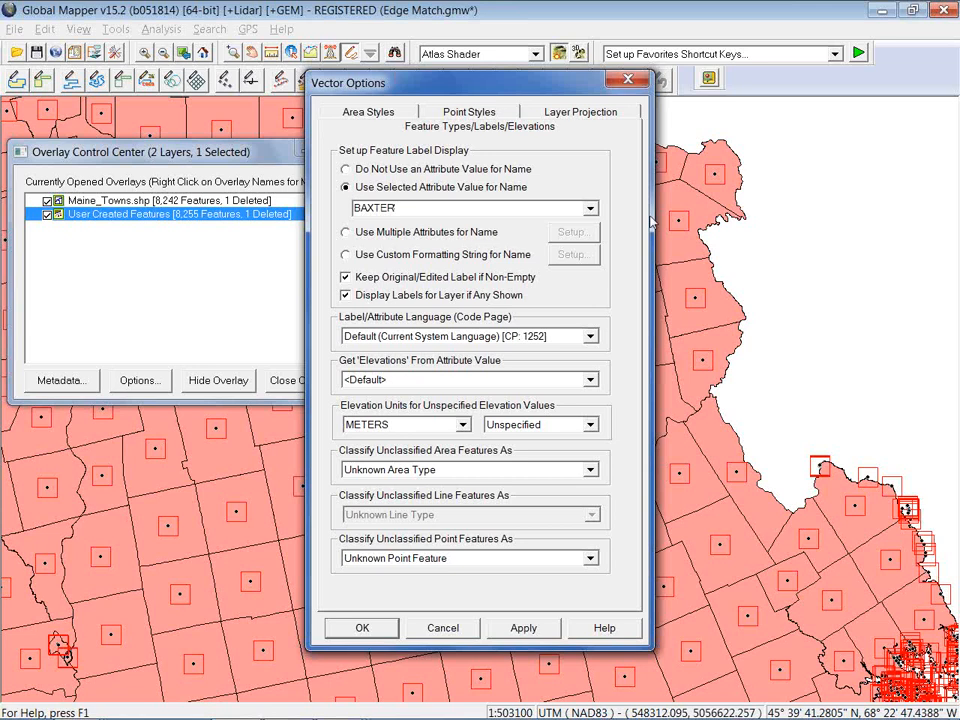
left_click(590, 207)
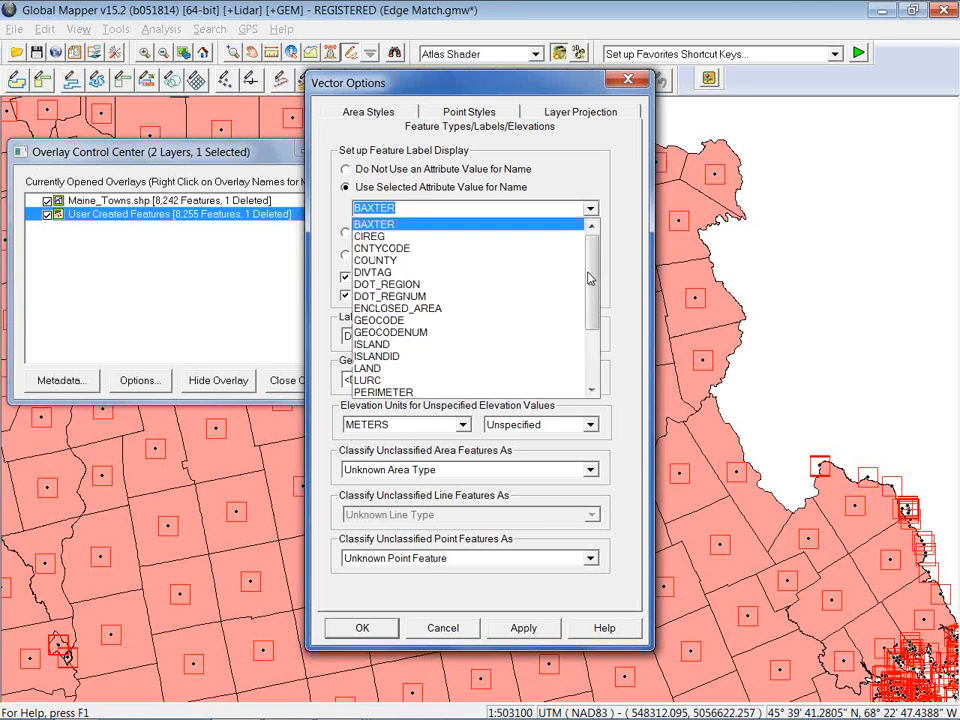
left_click_drag(590, 259, 590, 297)
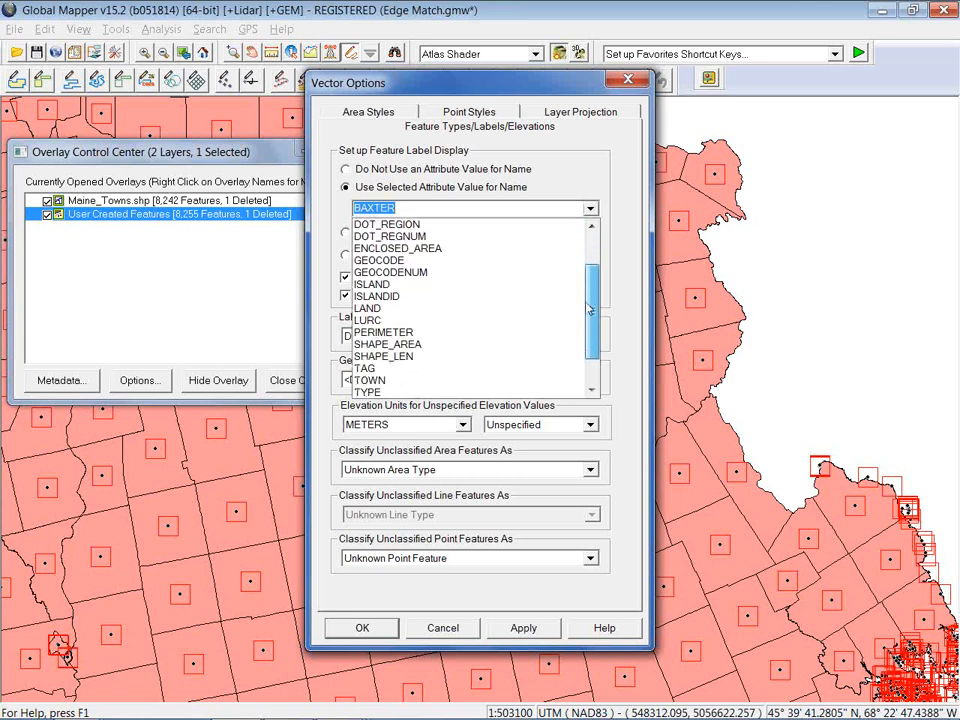
left_click(385, 381)
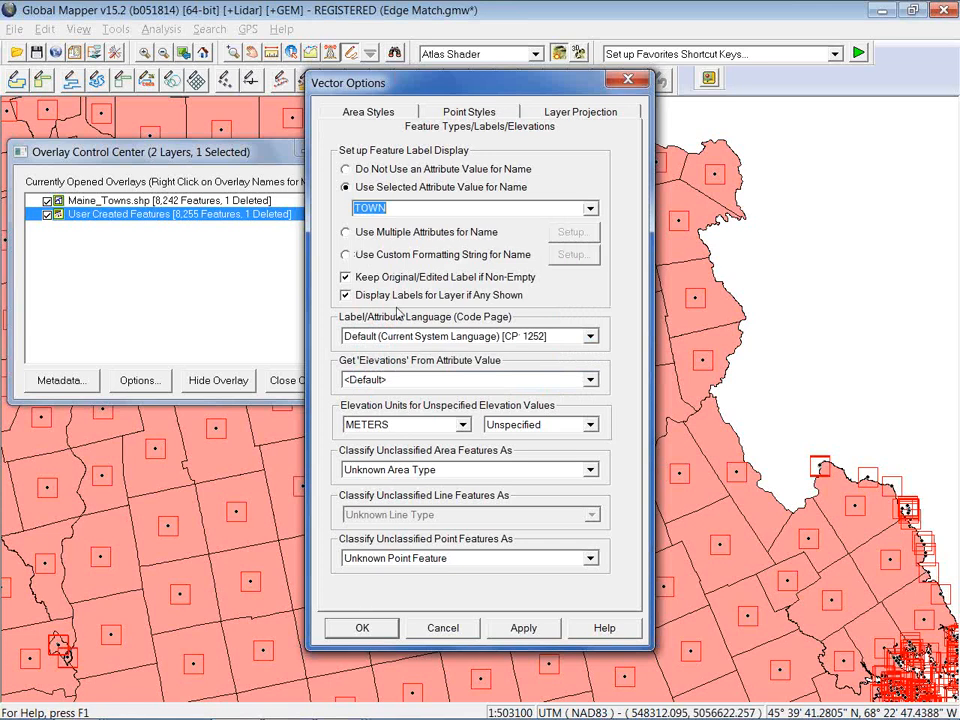
left_click(363, 628)
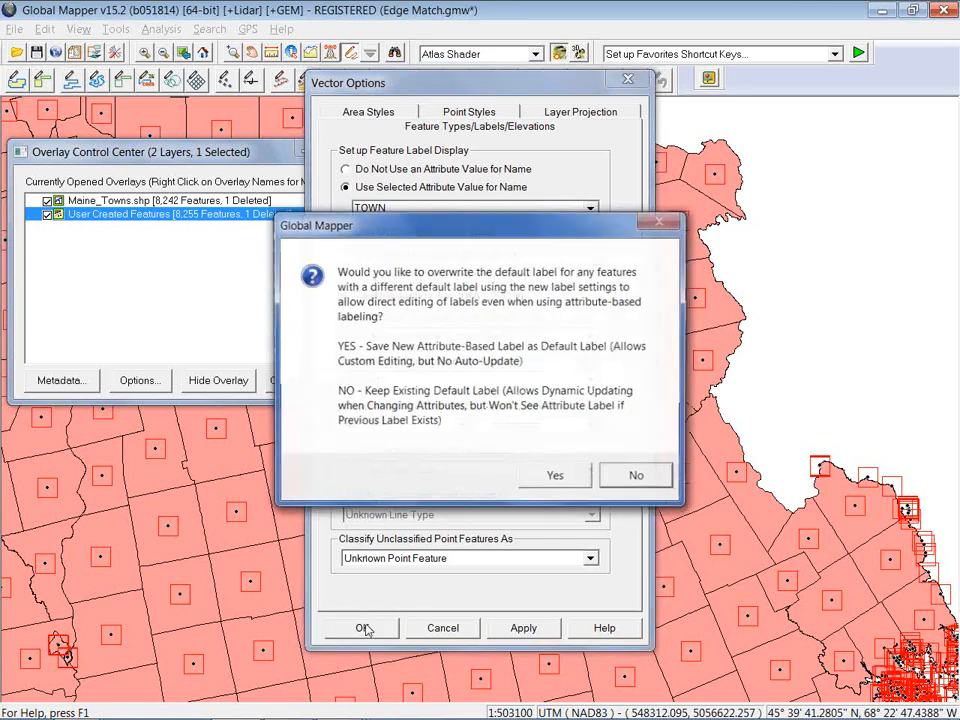
left_click(555, 472)
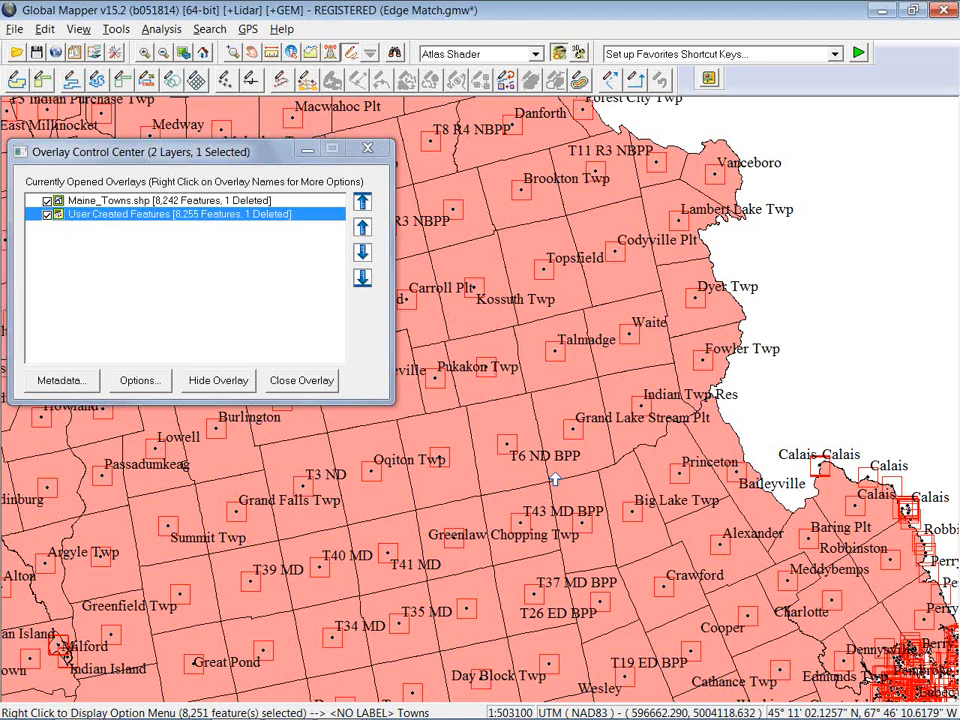
Change the feature type of the selected centroid points to Text, keeping the default style for that type.
double_click(777, 125)
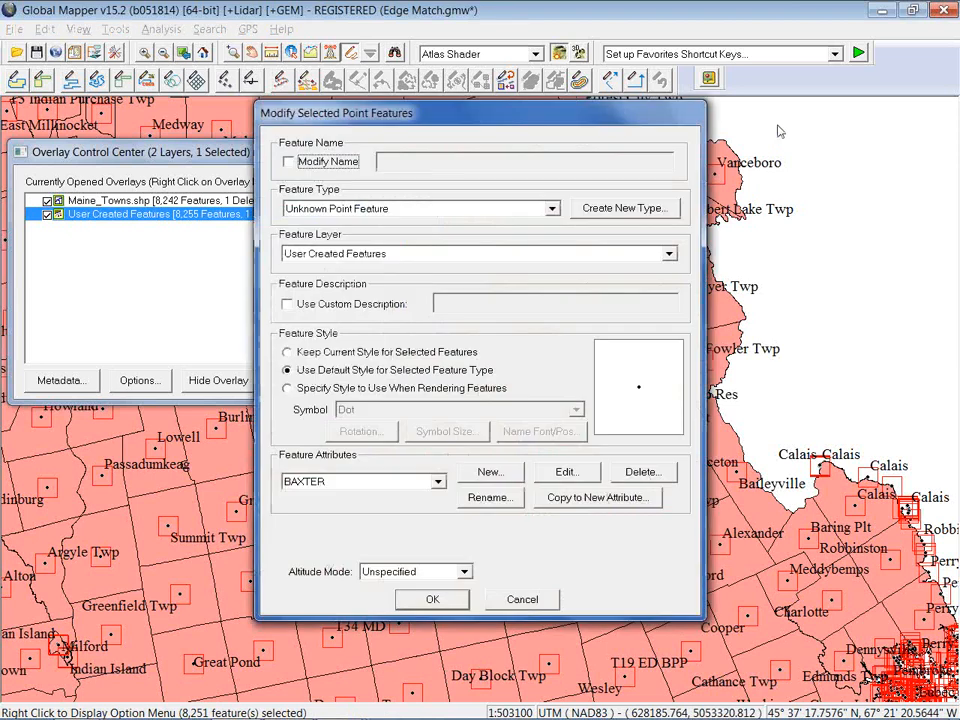
left_click(552, 209)
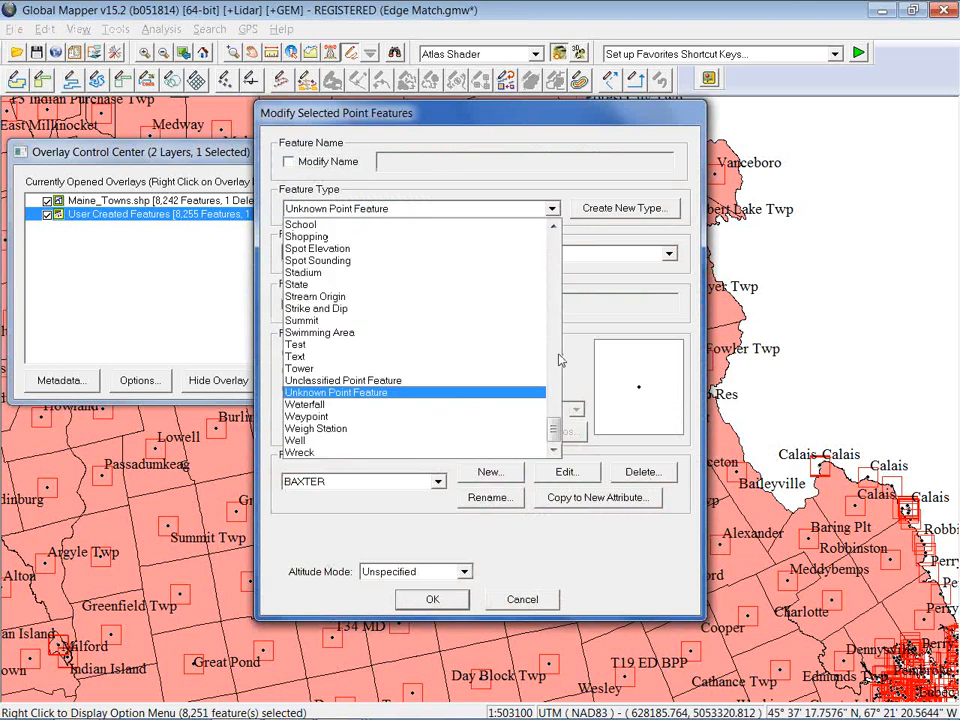
left_click(489, 357)
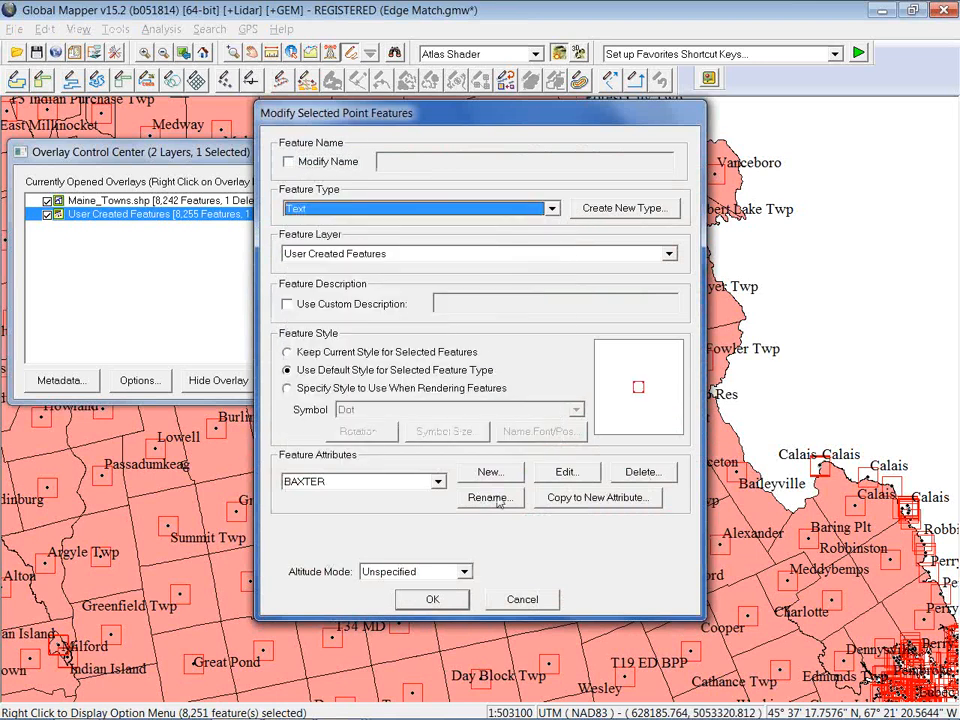
left_click(433, 599)
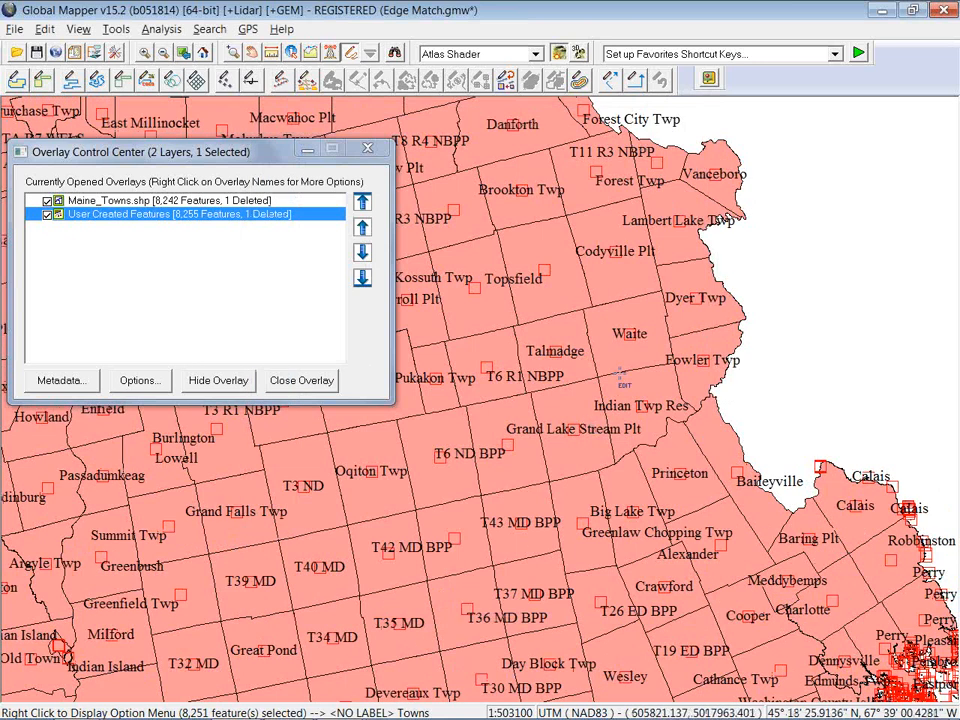
Toggle the visibility of the User Created Features layer off and on again, and clear the point selection.
scroll(560, 322, "up", 3)
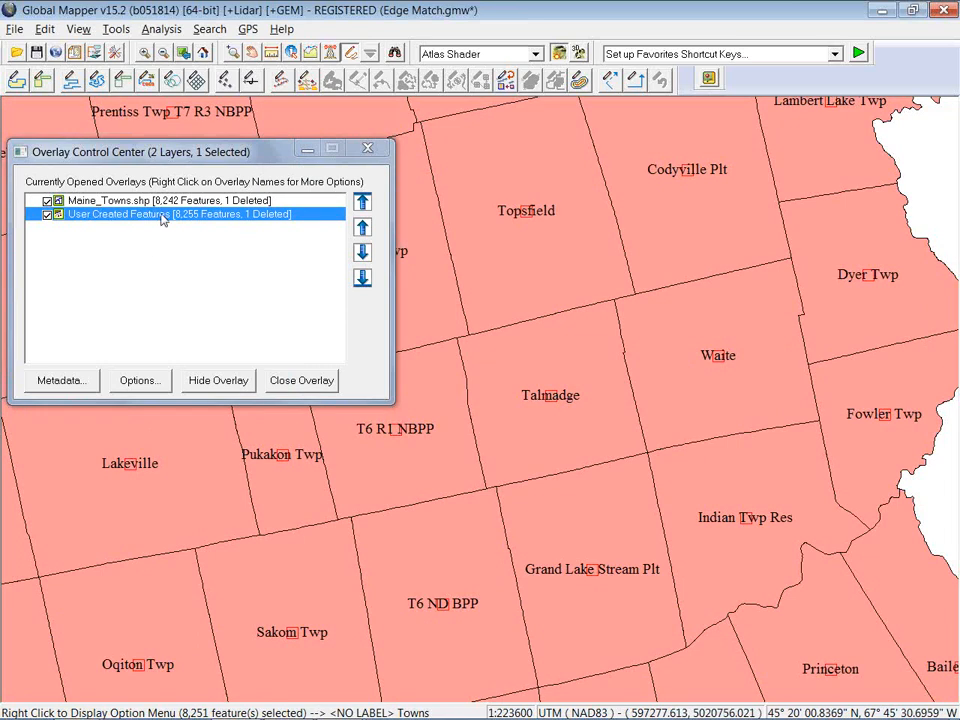
left_click(47, 214)
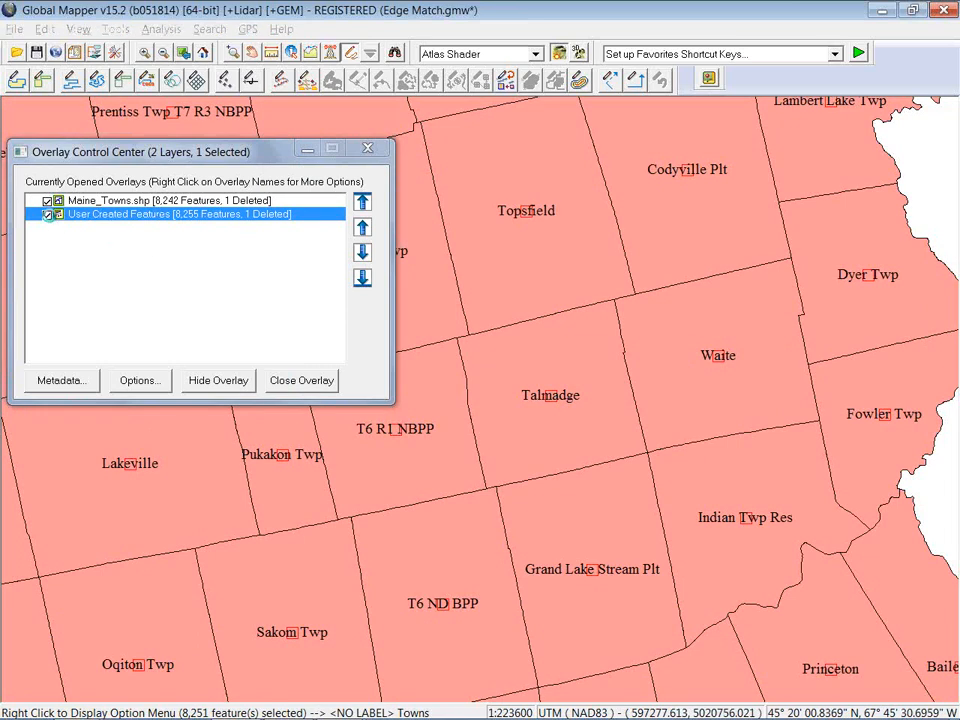
left_click(47, 214)
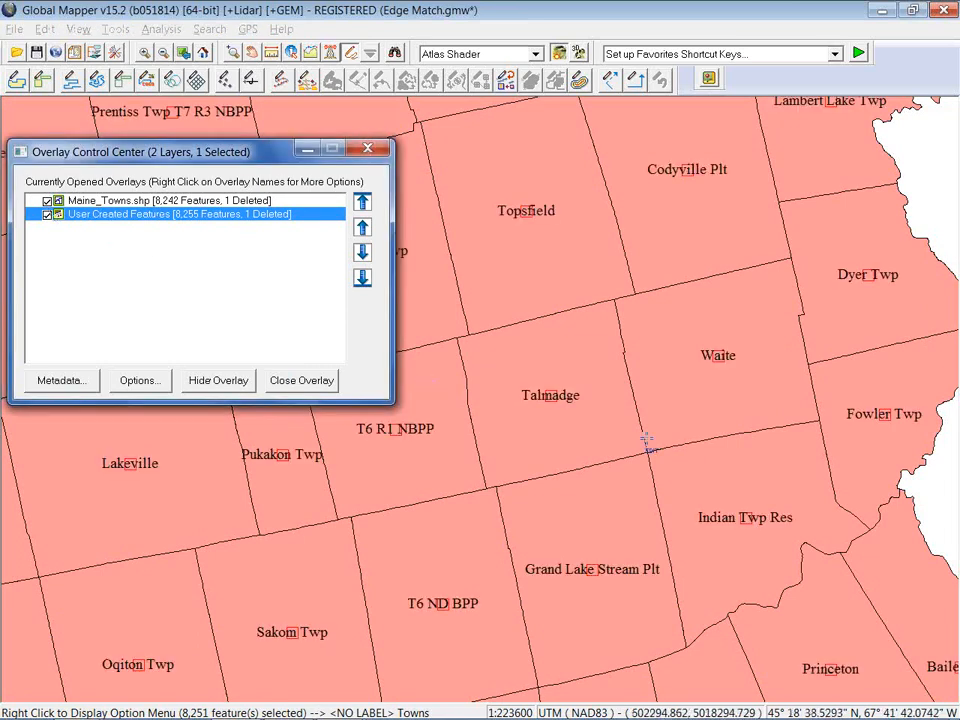
key("Escape")
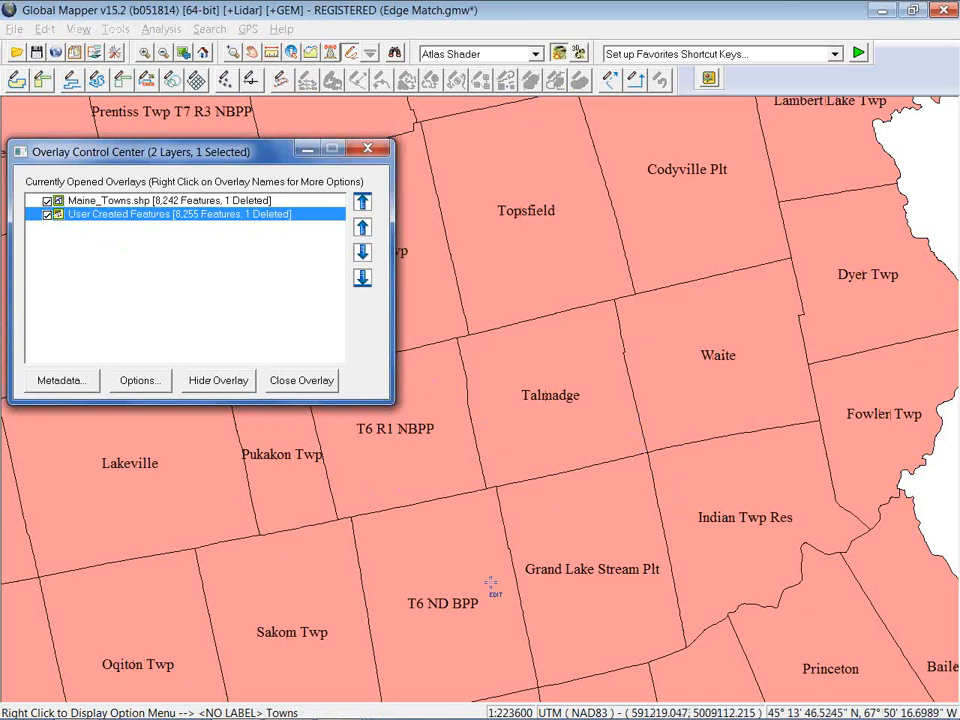
Hide the User Created Features layer and select a block of eight adjoining town areas in the Maine_Towns layer.
left_click_drag(622, 251, 686, 313)
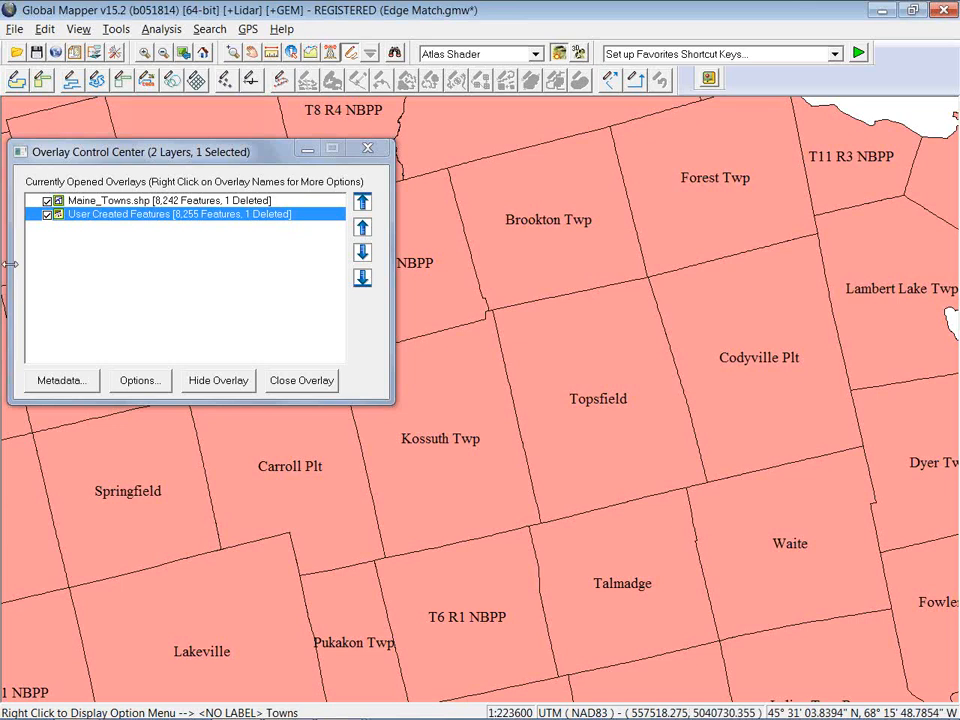
left_click(47, 214)
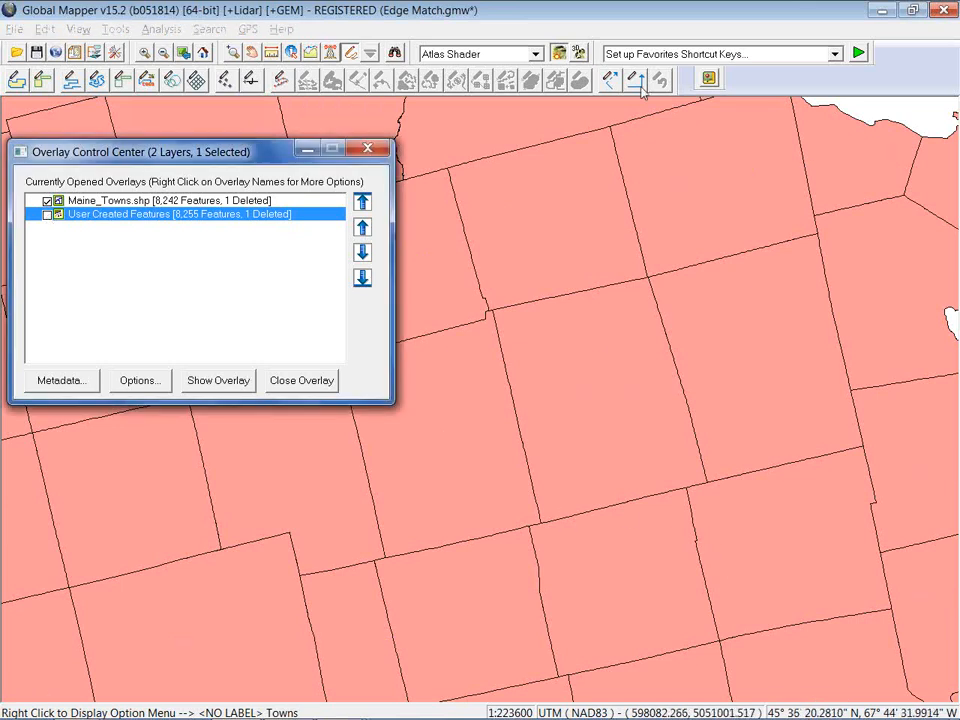
scroll(547, 400, "down", 2)
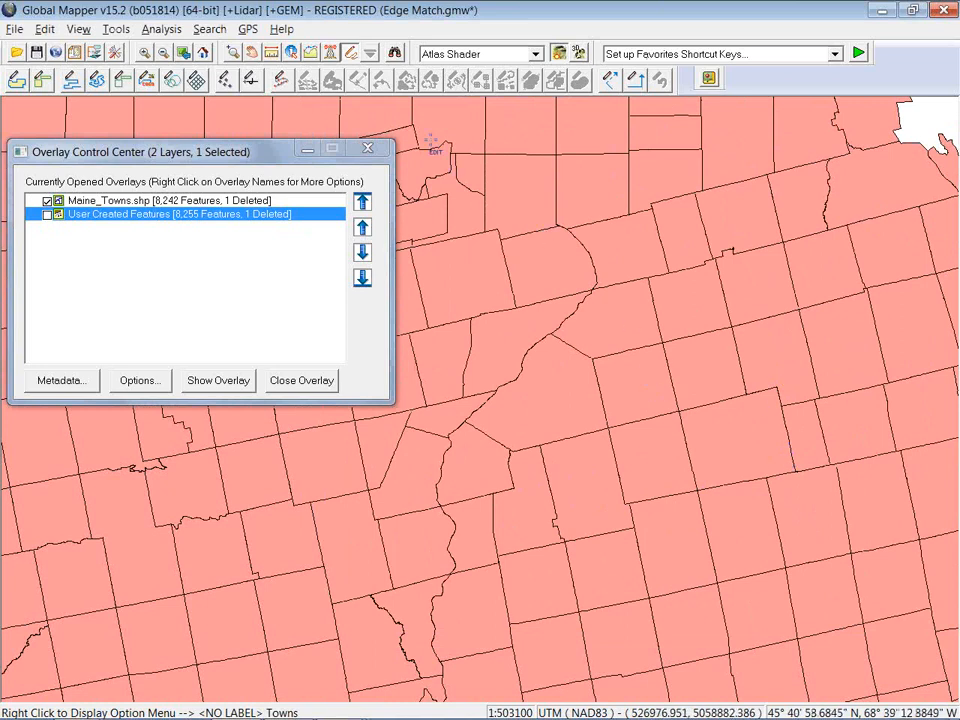
left_click_drag(628, 316, 754, 422)
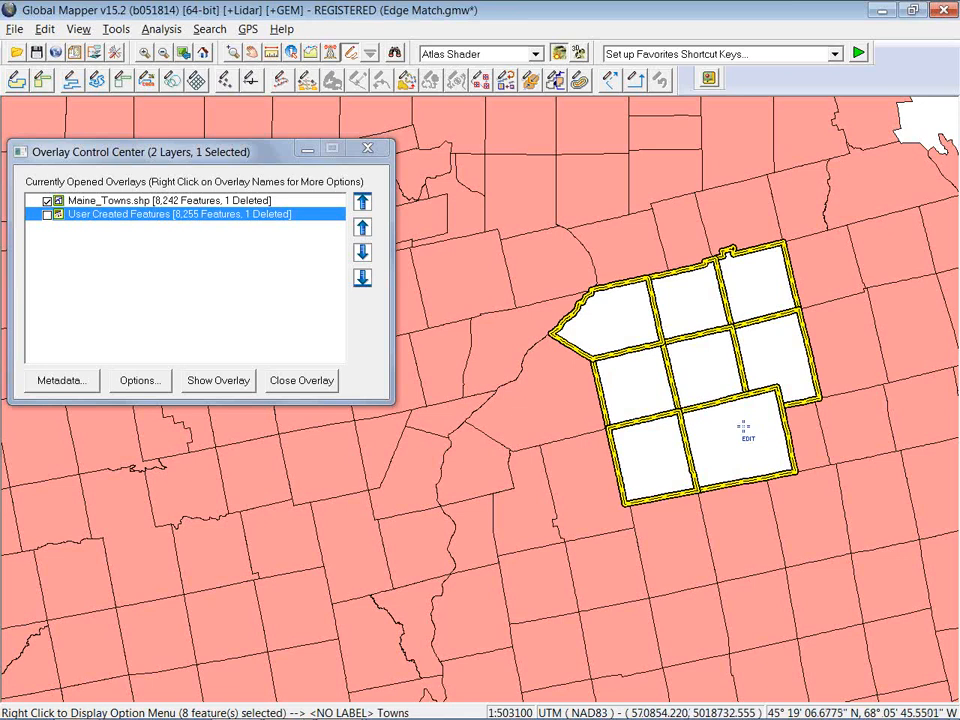
Combine the selected town areas into one, merging any overlapping or touching features regardless of attributes, and clear the selection.
right_click(476, 264)
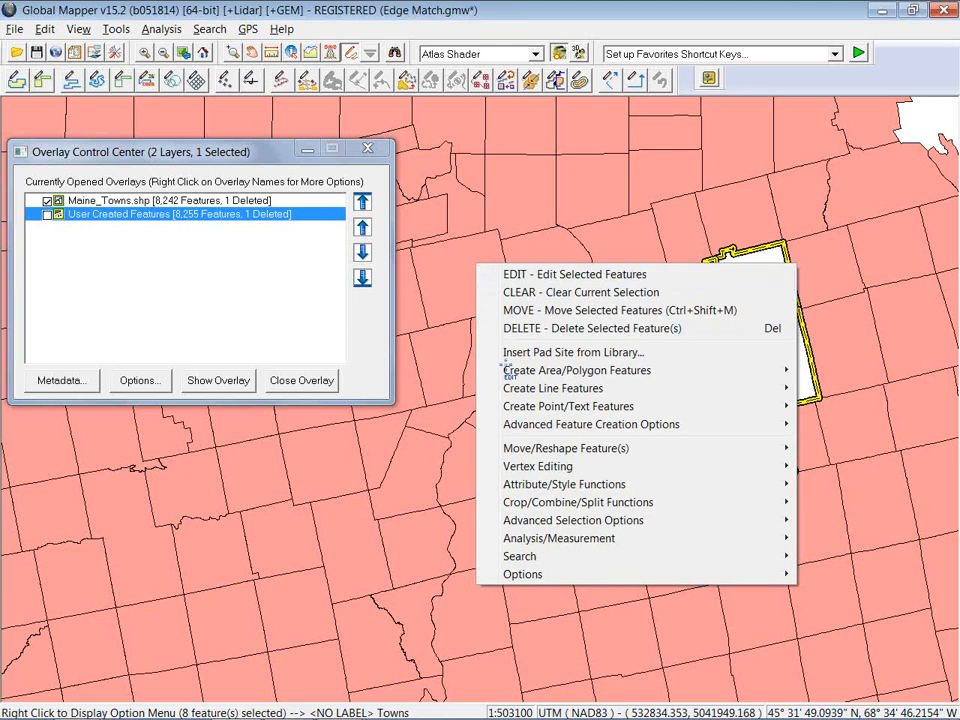
mouse_move(526, 508)
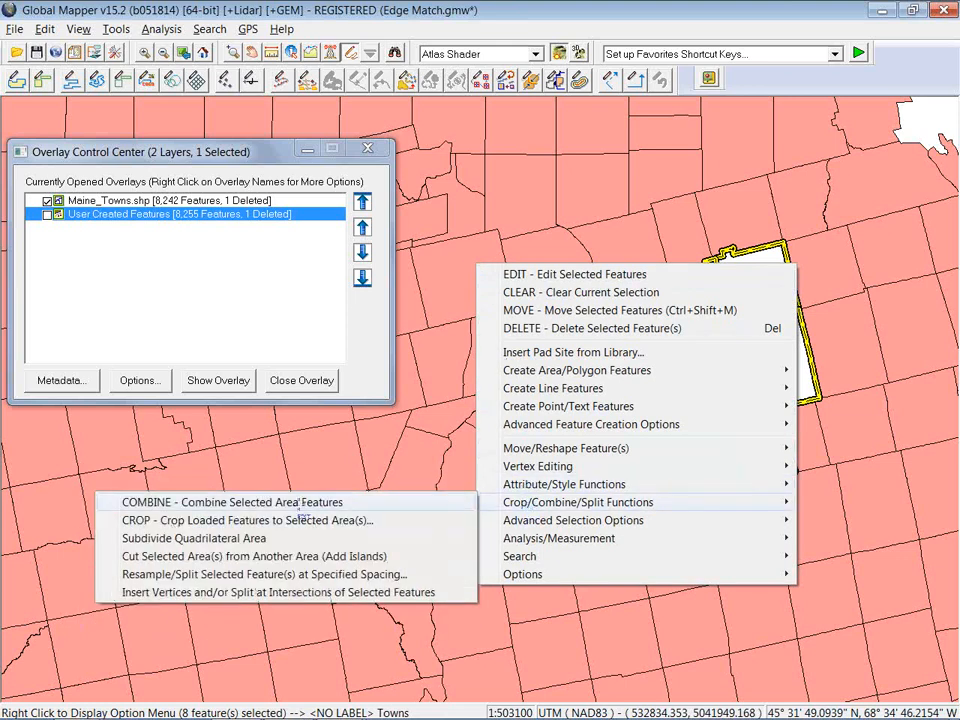
left_click(298, 503)
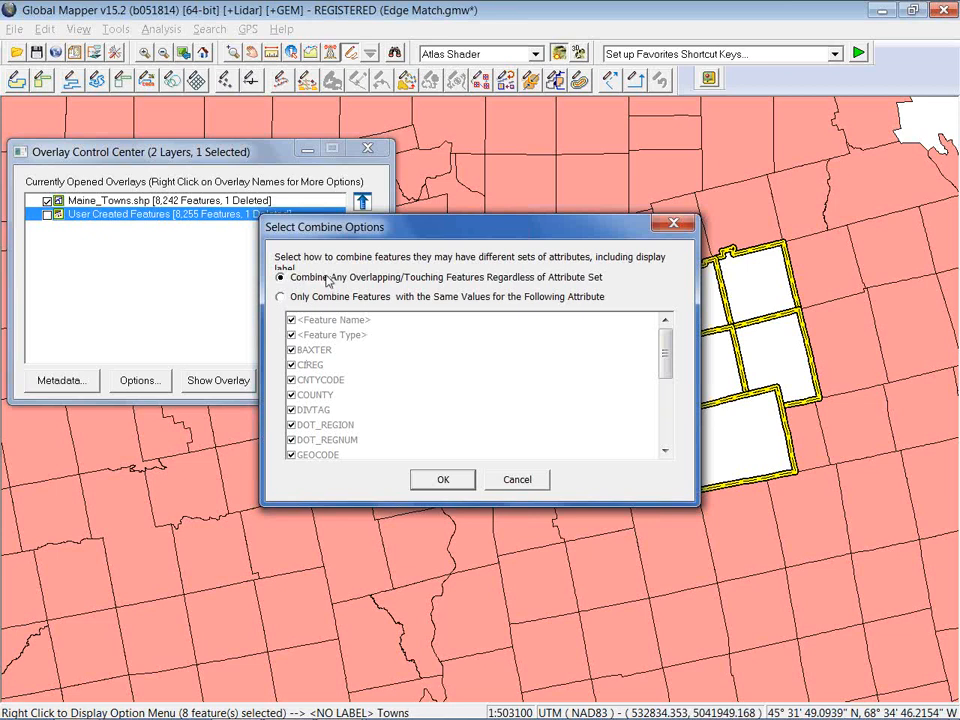
left_click(445, 480)
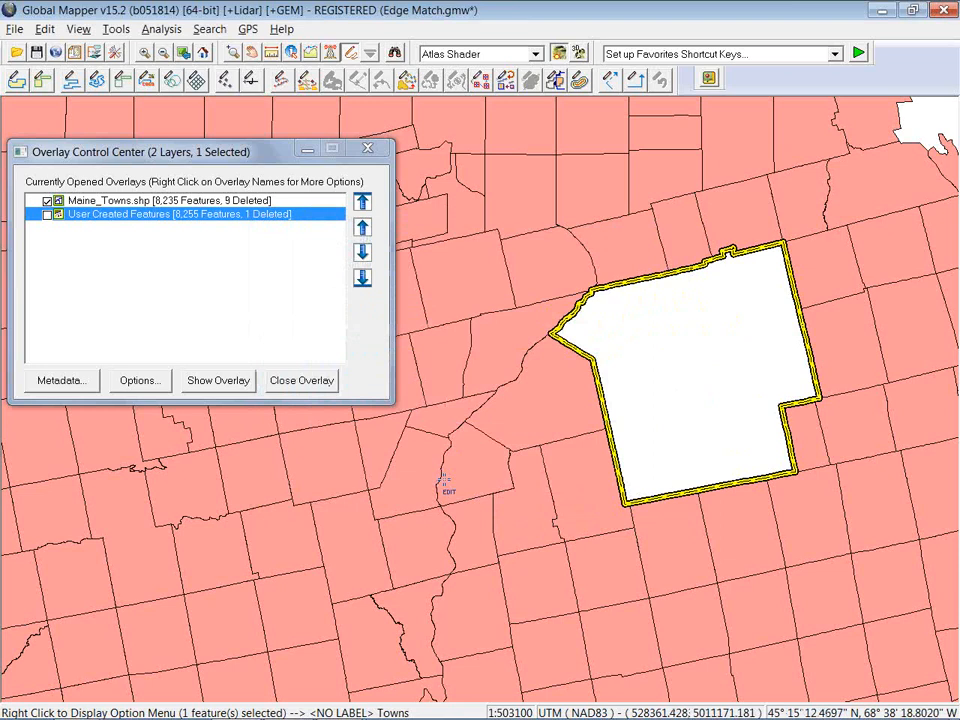
key("Escape")
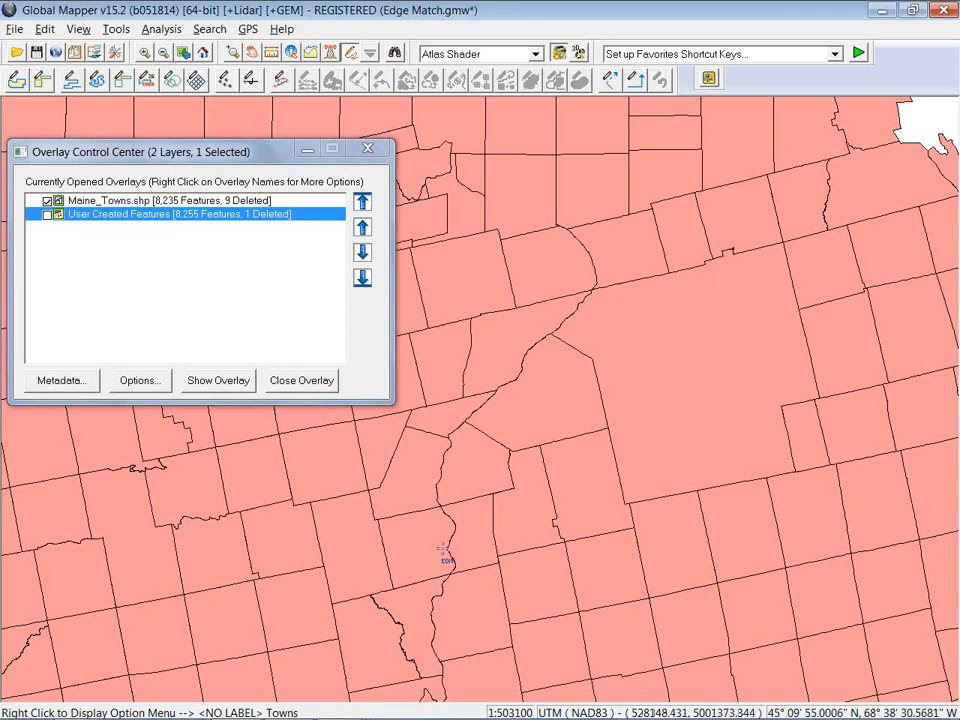
Unload all data without saving the workspace, and load the Building.gmw workspace.
key("ctrl+u")
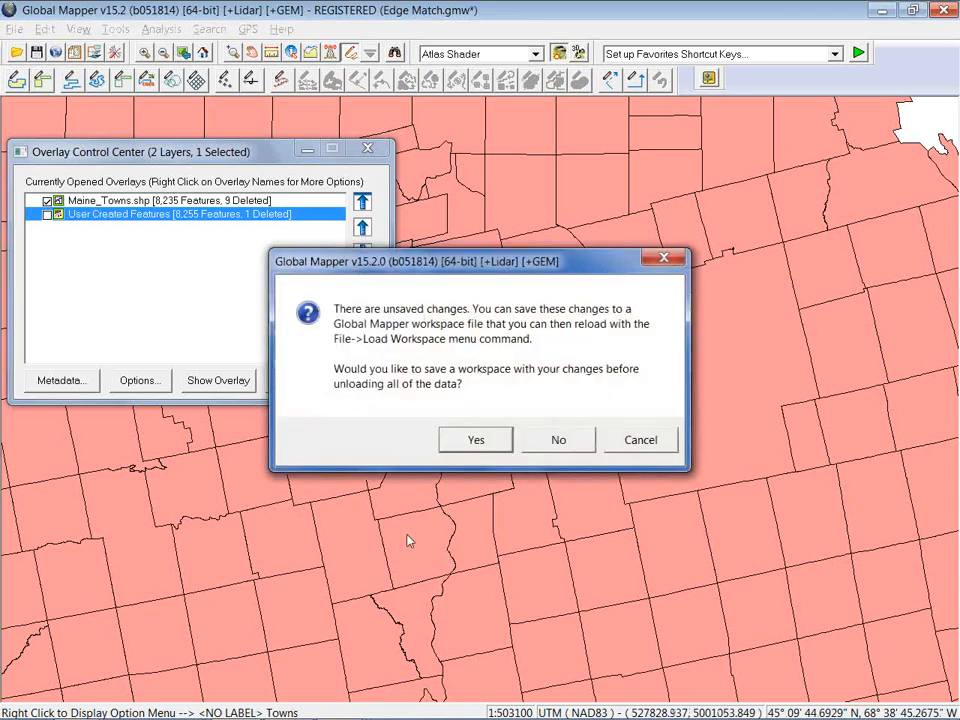
left_click(535, 441)
left_click(12, 29)
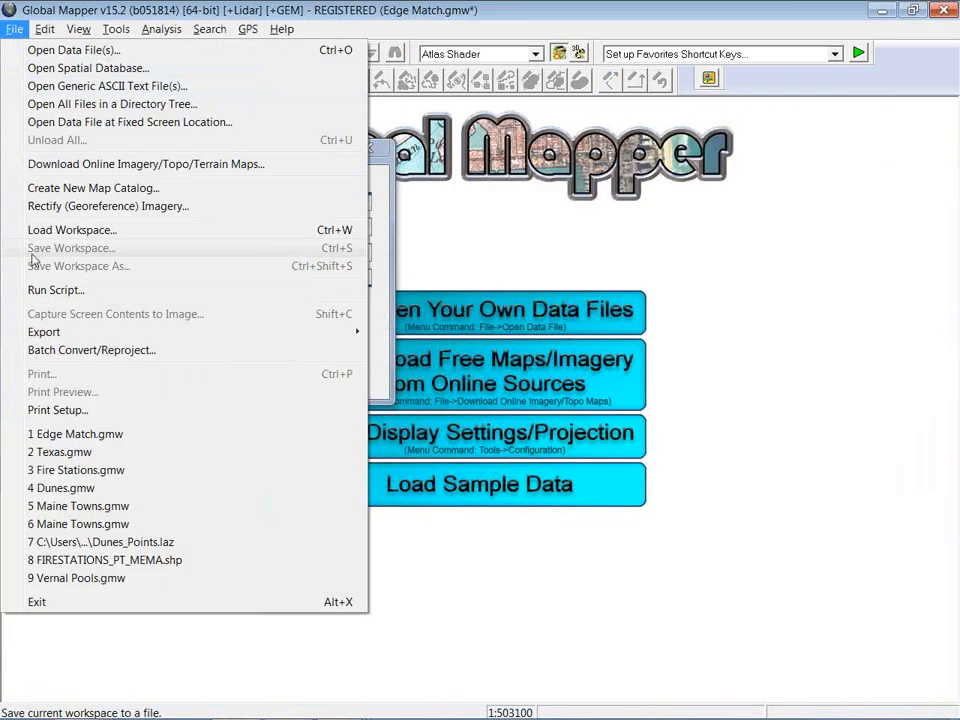
left_click(50, 229)
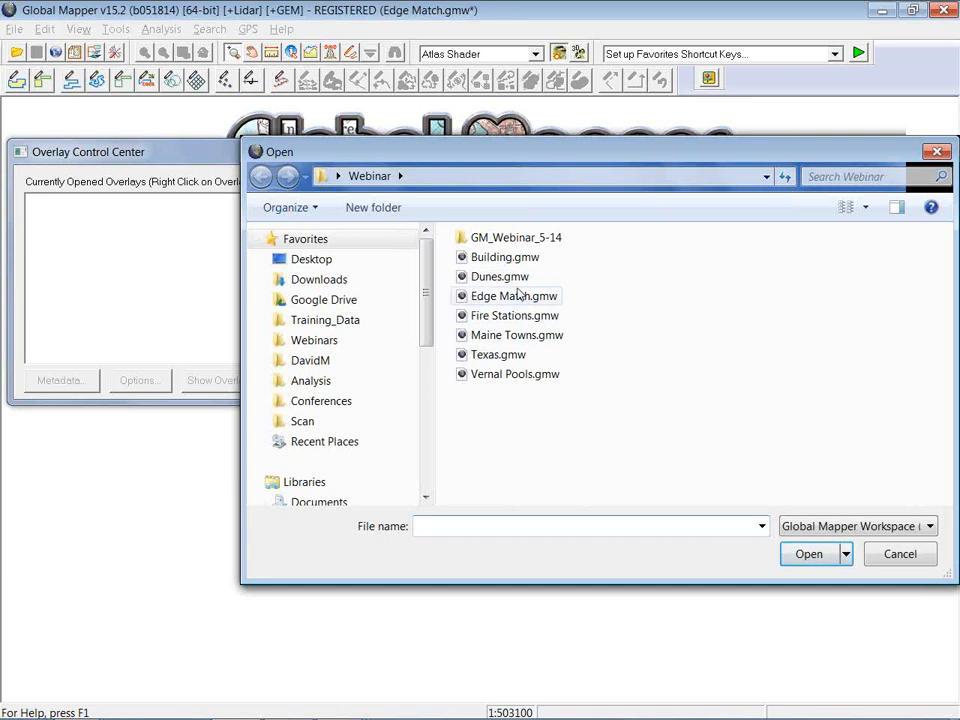
left_click(505, 257)
left_click(808, 553)
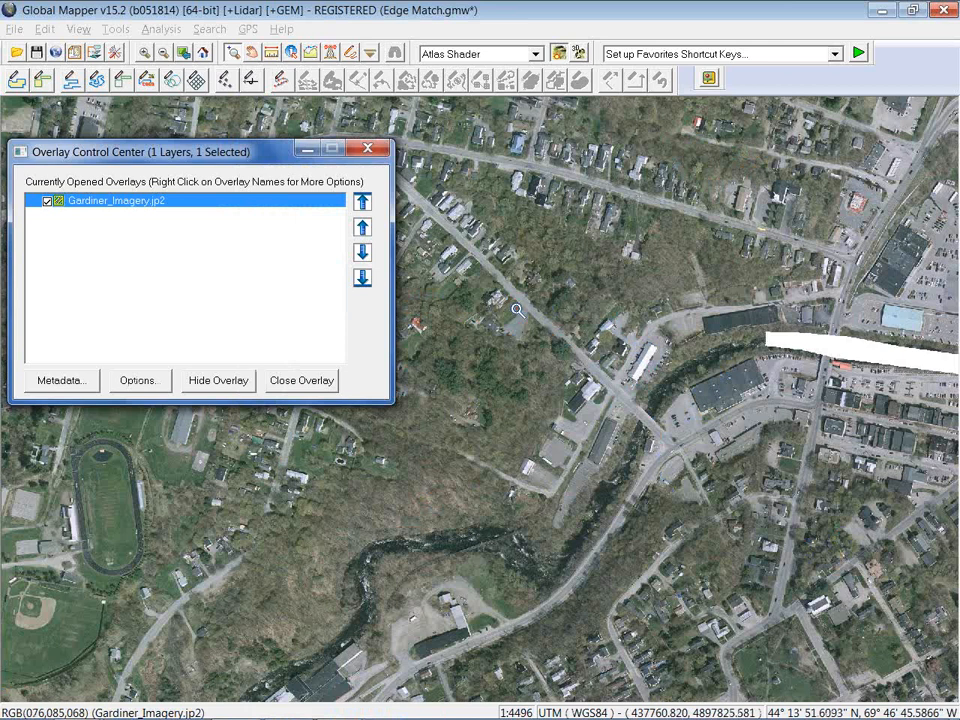
Close the Overlay Control Center and frame the imagery closely around the long dark-roofed building beside the river.
left_click_drag(500, 310, 703, 496)
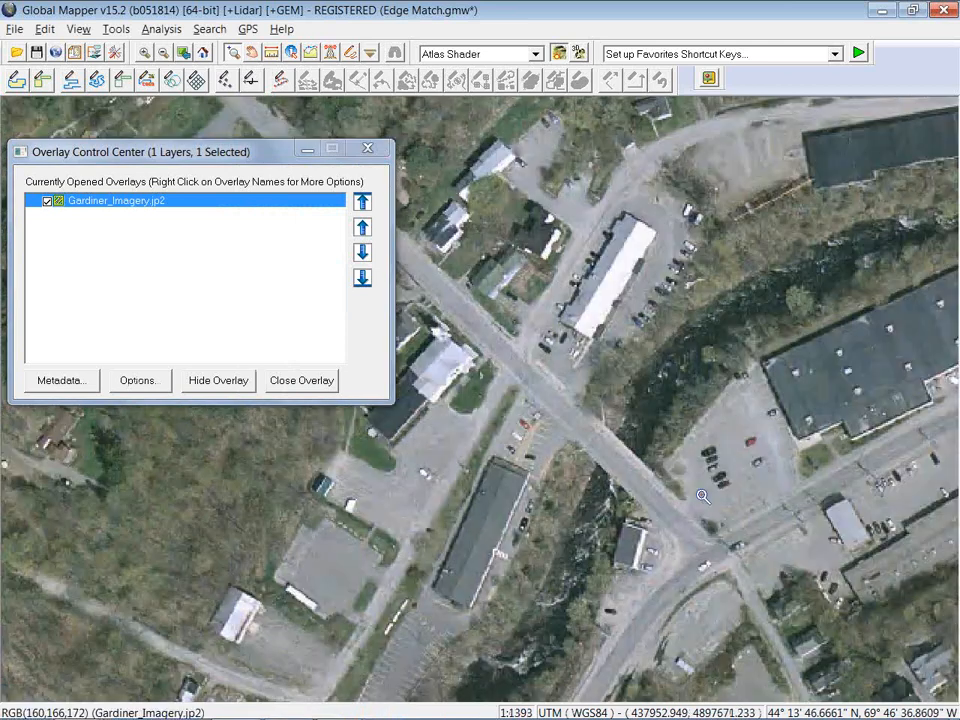
left_click(368, 148)
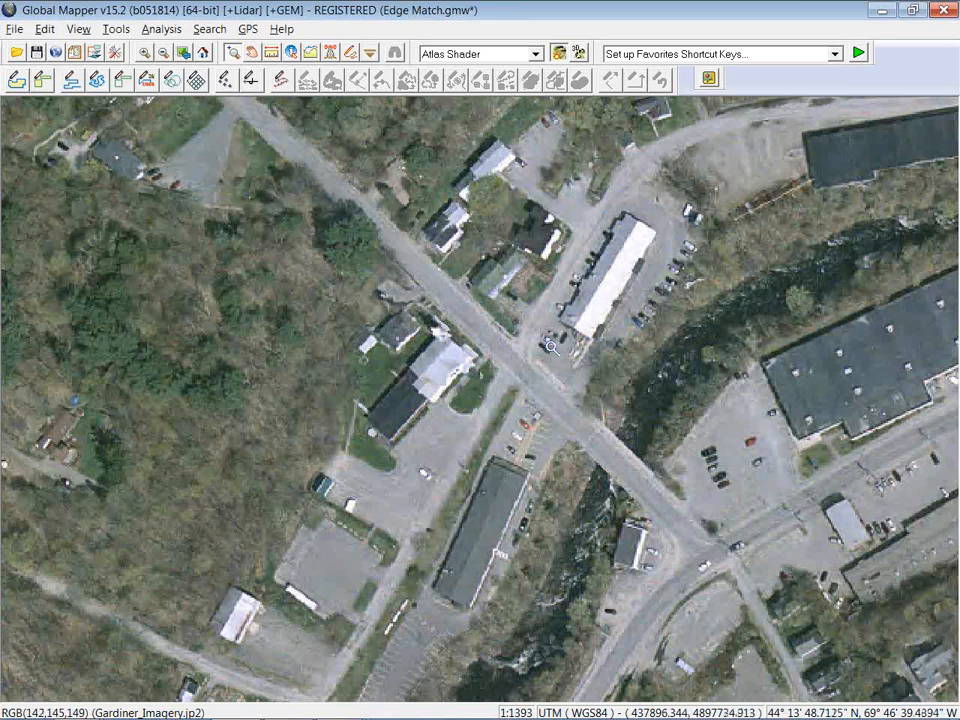
left_click_drag(480, 552, 460, 465)
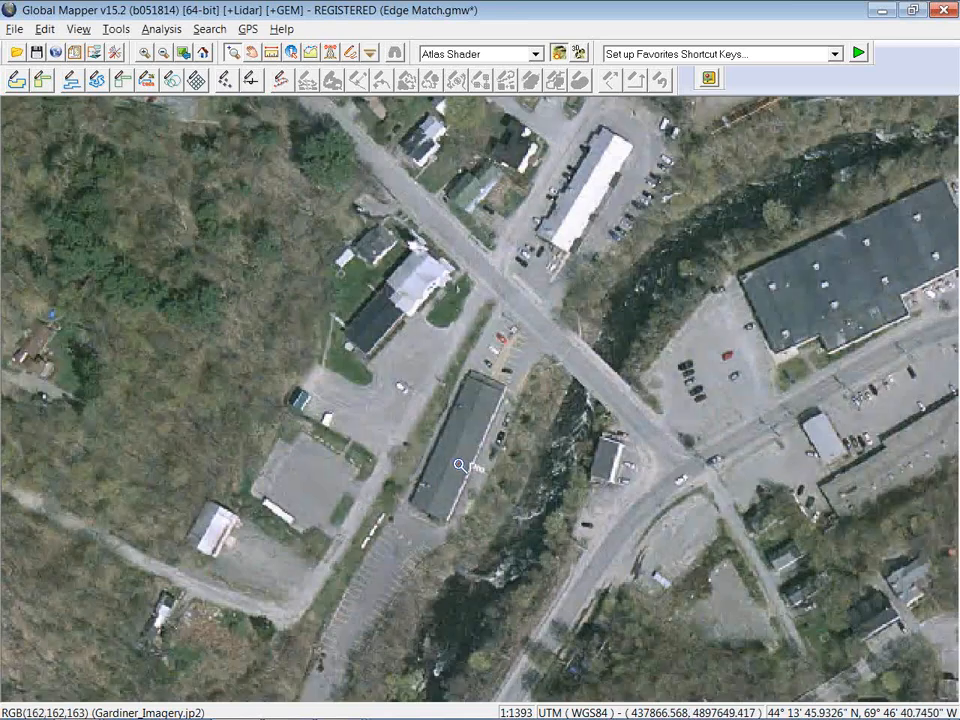
left_click(24, 82)
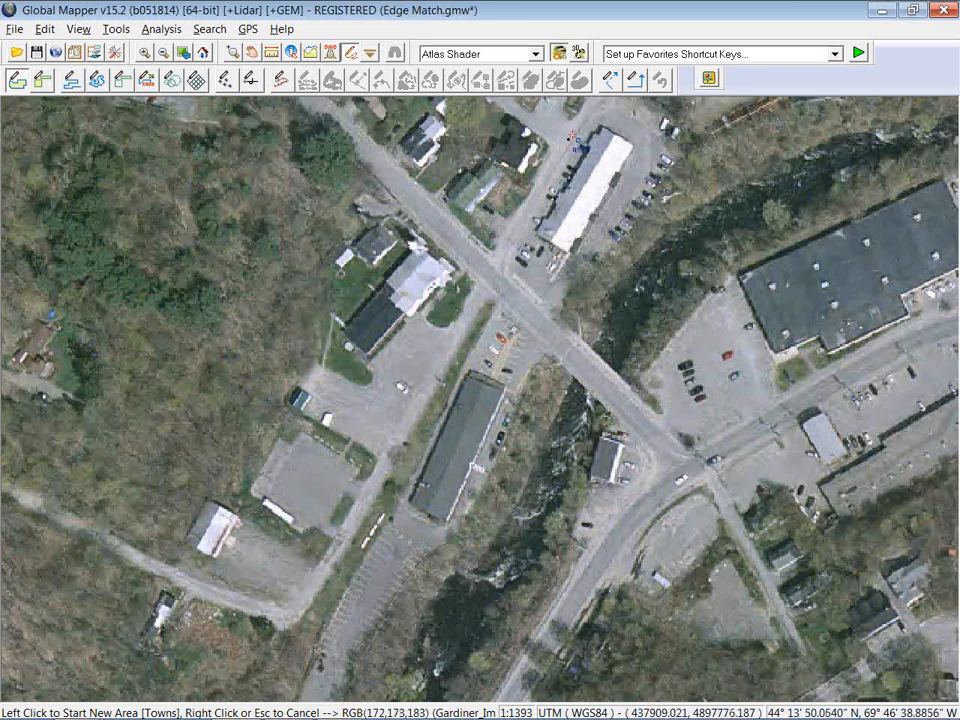
left_click(634, 80)
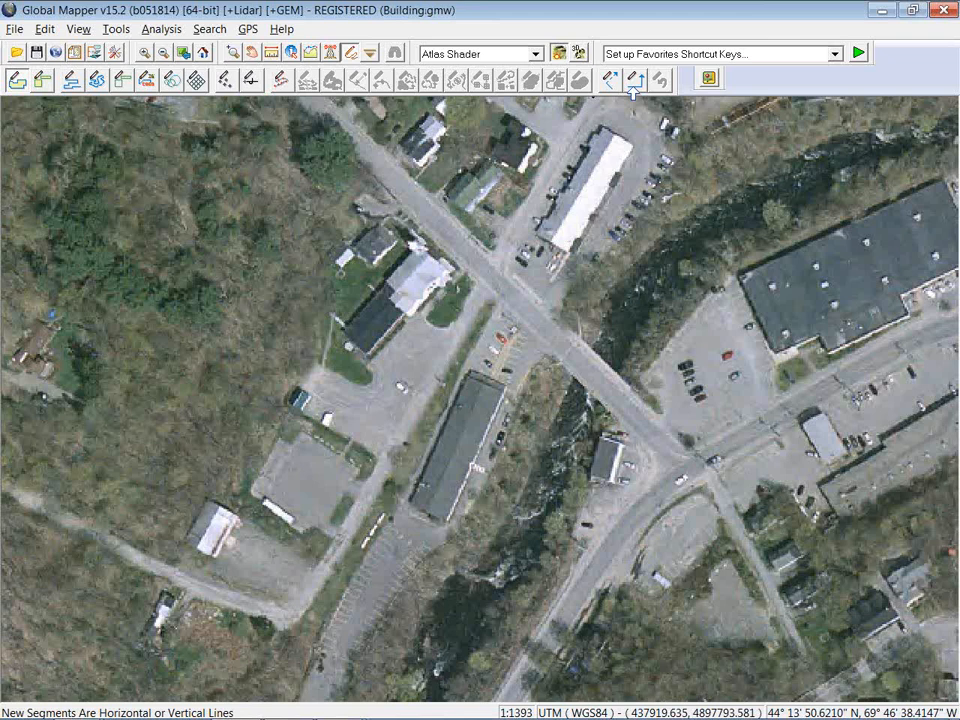
left_click(352, 58)
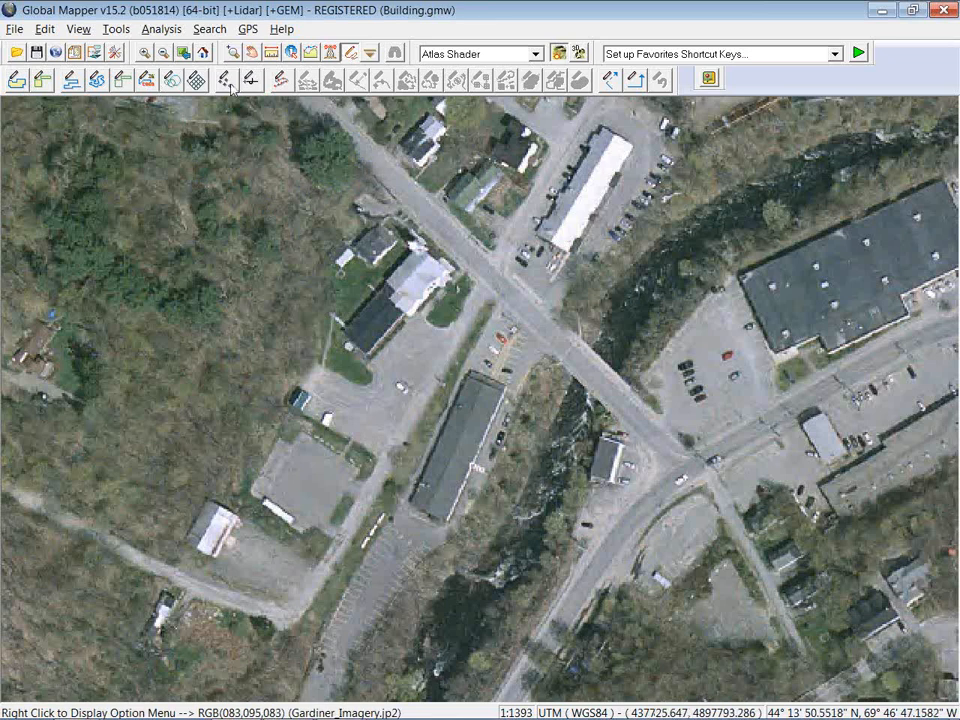
Draw a three-point rotated rectangle area with a perimeter of about 146 m over the long dark-roofed building by the river.
right_click(144, 160)
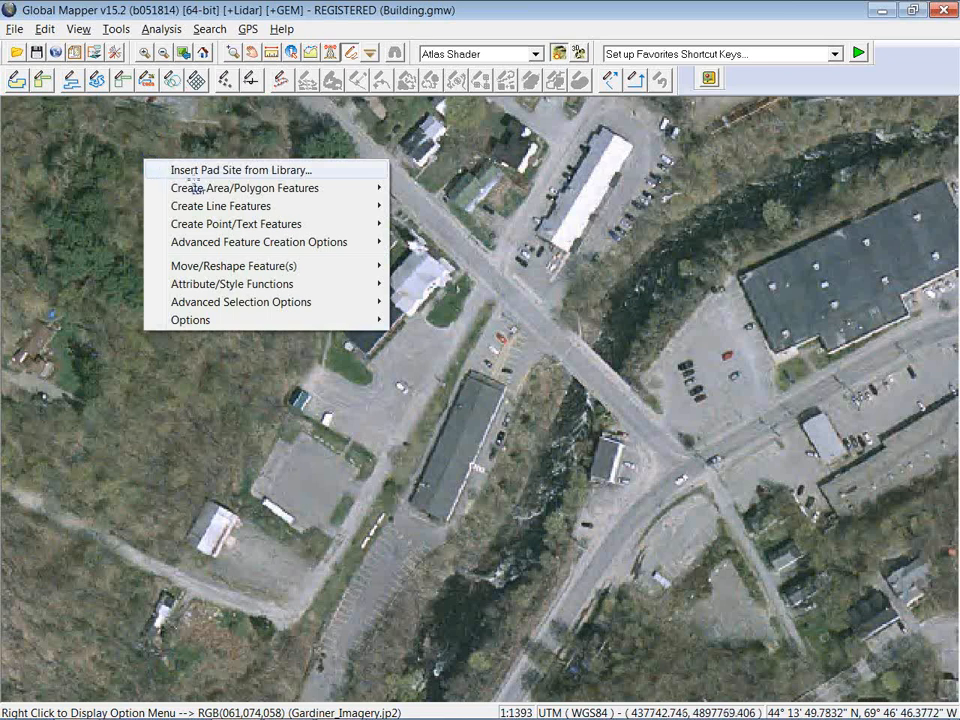
mouse_move(219, 190)
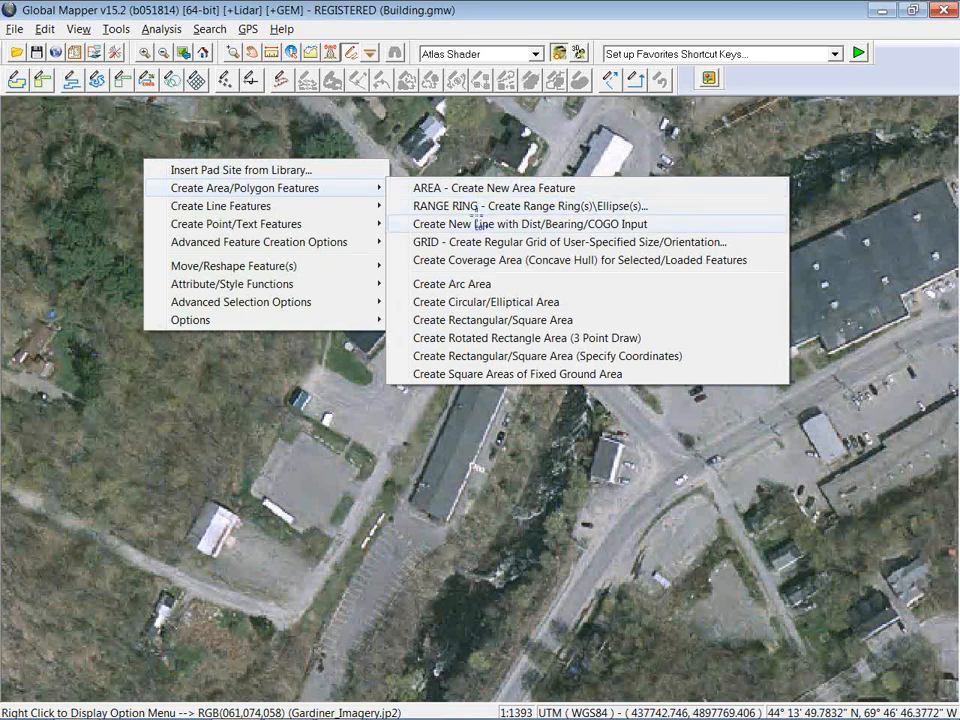
left_click(471, 339)
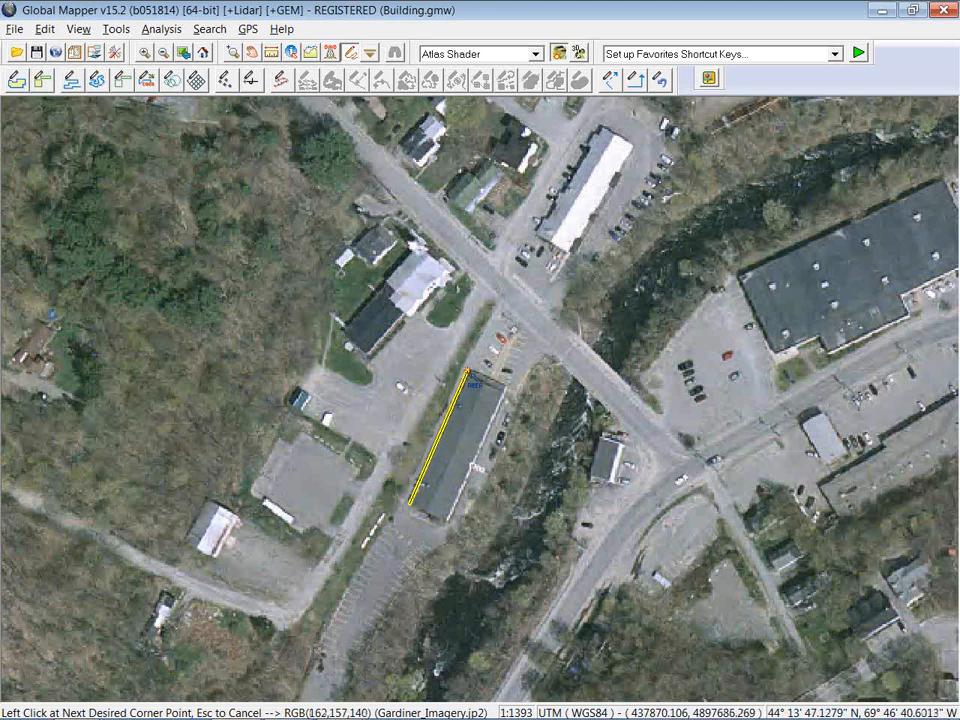
left_click(467, 371)
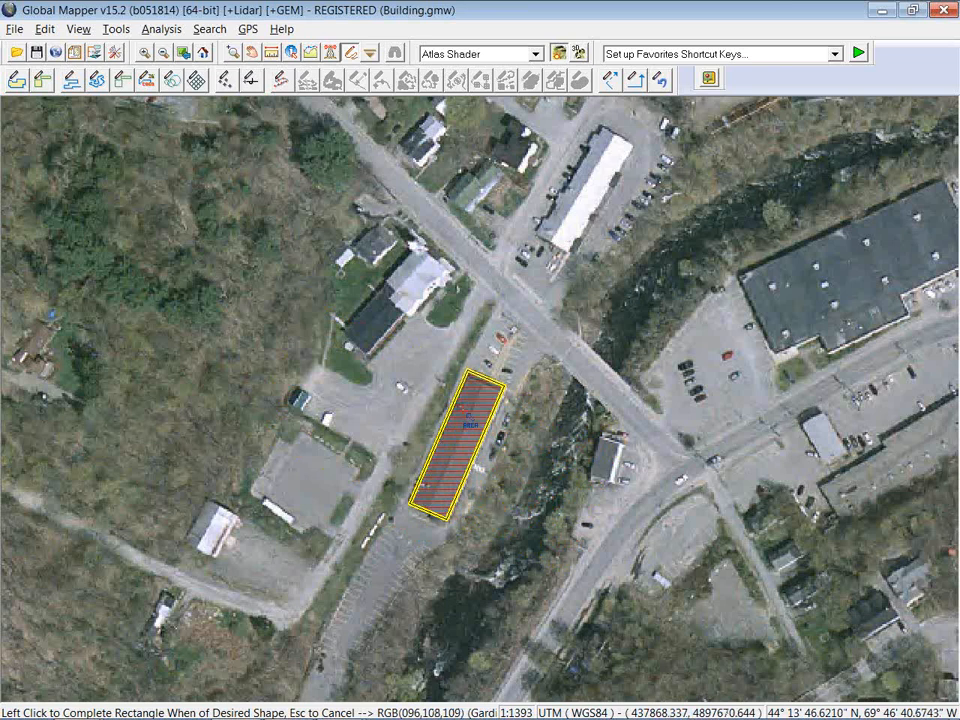
left_click(466, 414)
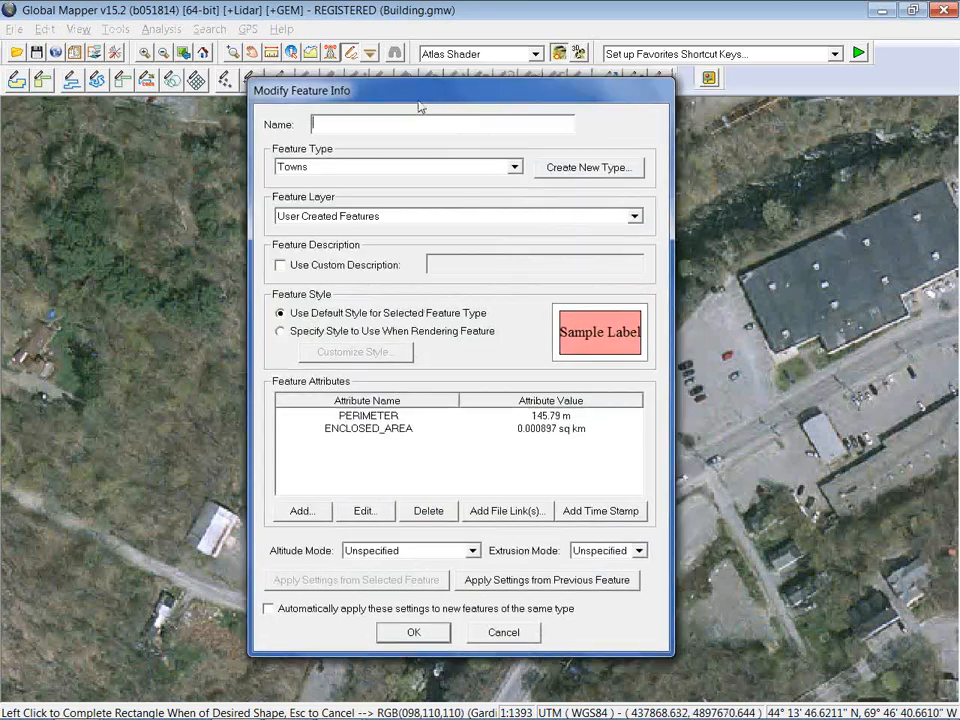
Cancel the creation of the rectangle feature, discard its coordinates, and return to the Digitizer tool.
left_click_drag(420, 104, 122, 81)
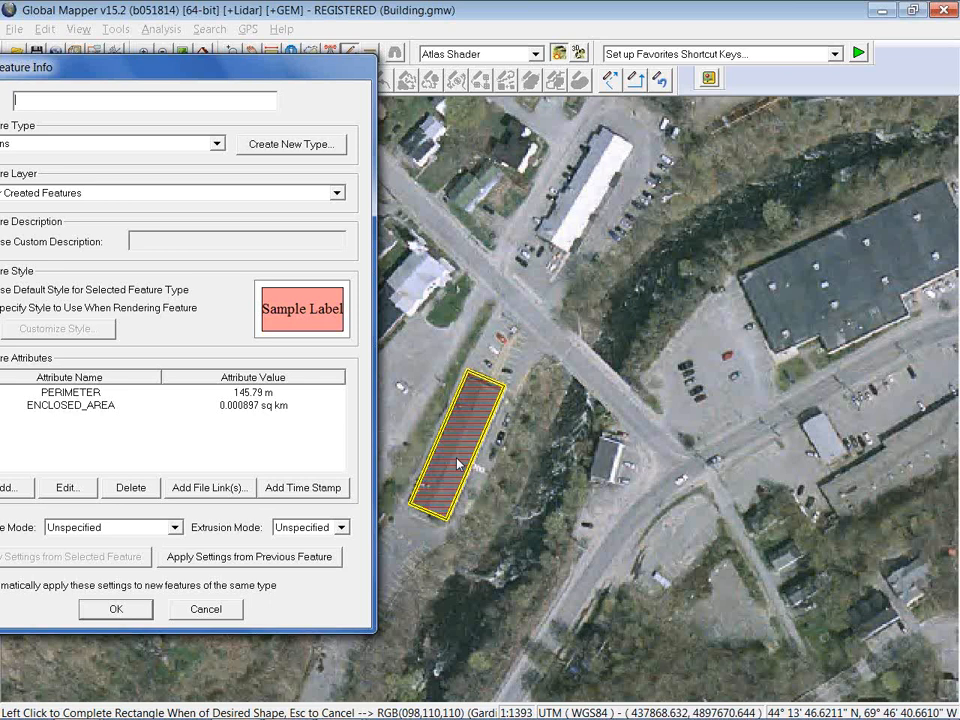
left_click_drag(214, 66, 415, 103)
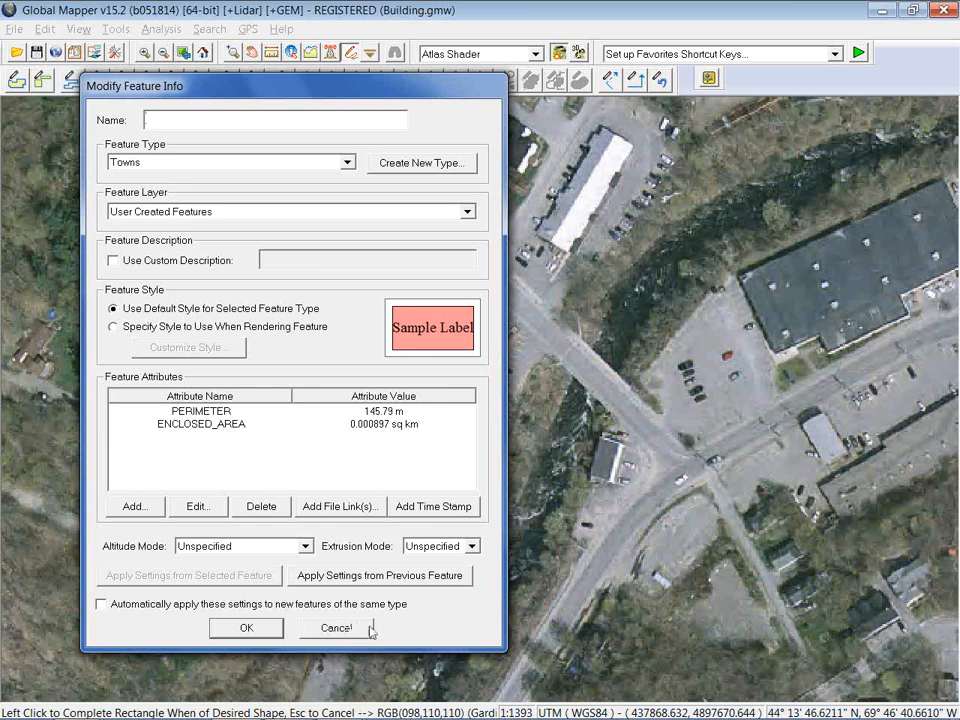
left_click(336, 627)
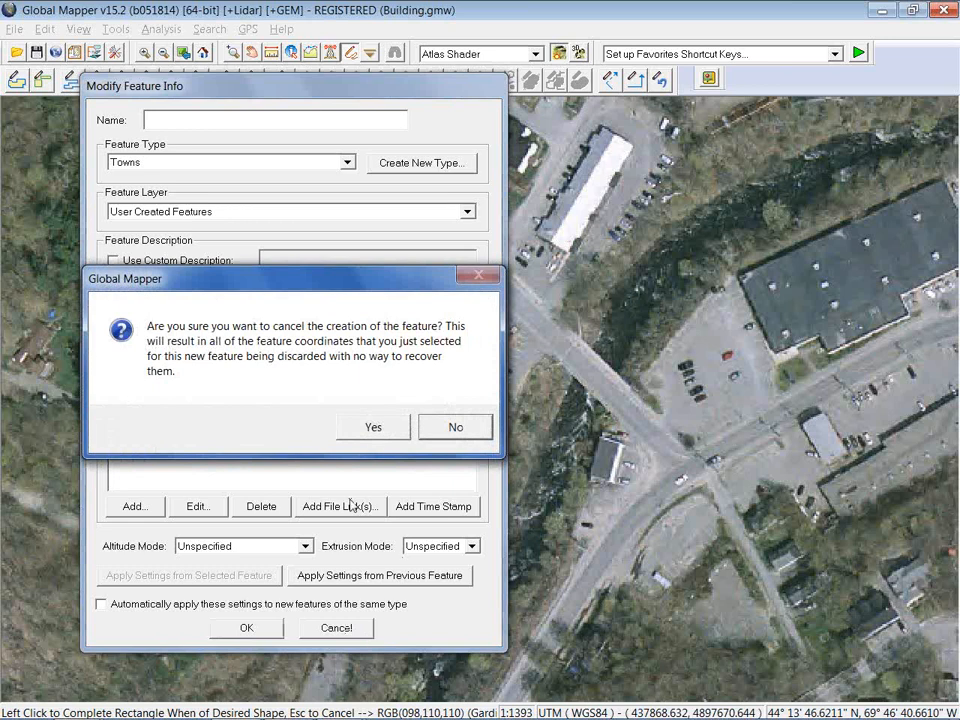
left_click(373, 428)
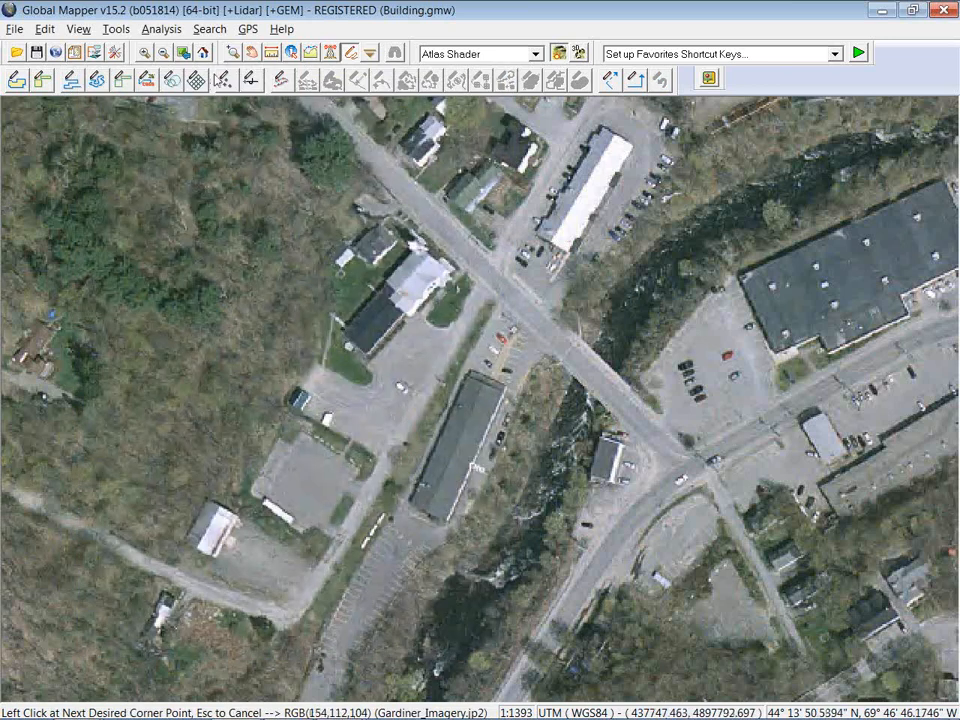
left_click(353, 56)
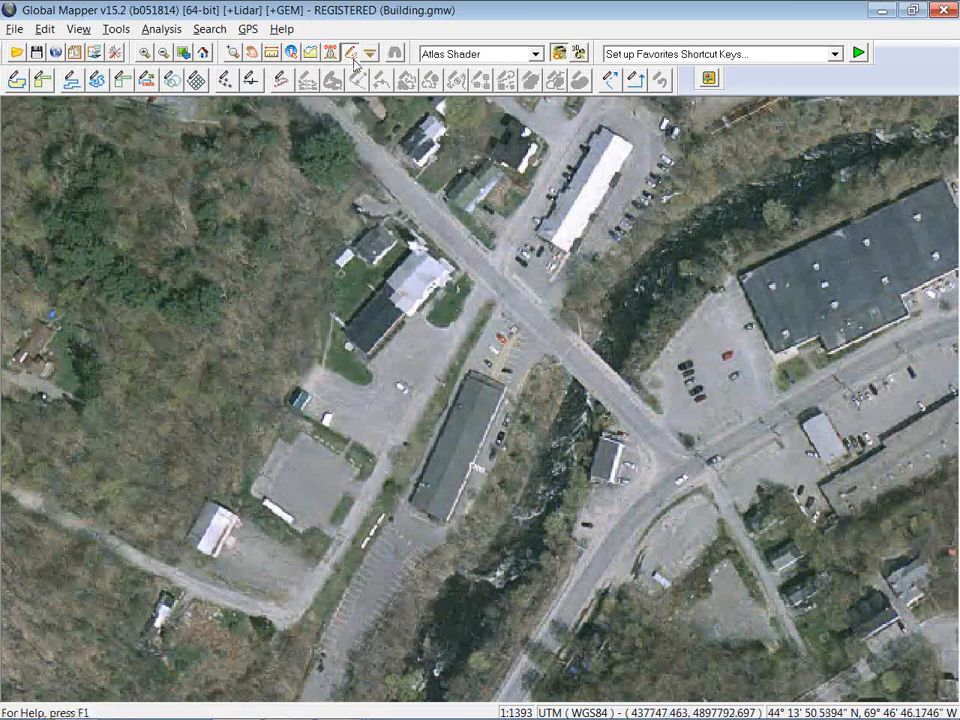
Draw a circular area with a perimeter of about 284 m over the woods west of the road, and discard the new feature.
right_click(300, 170)
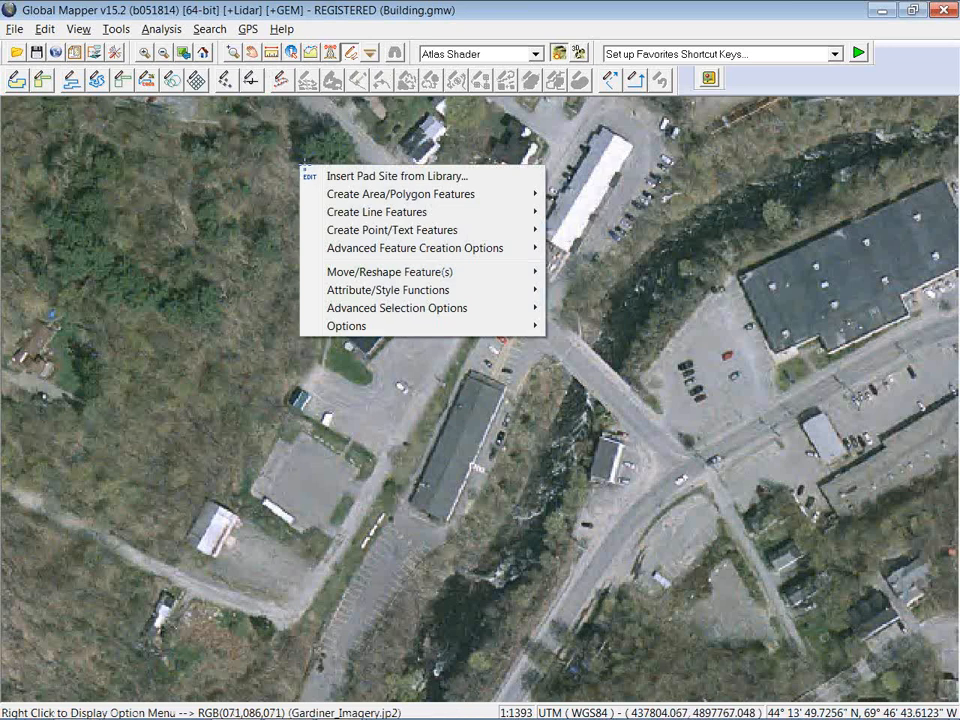
mouse_move(392, 200)
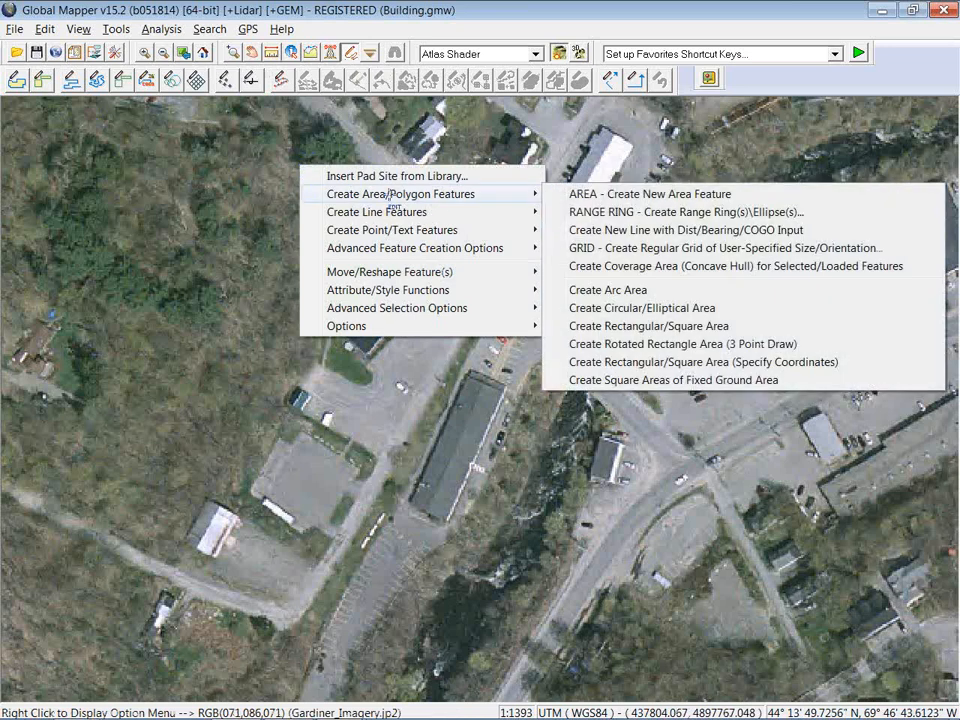
left_click(650, 308)
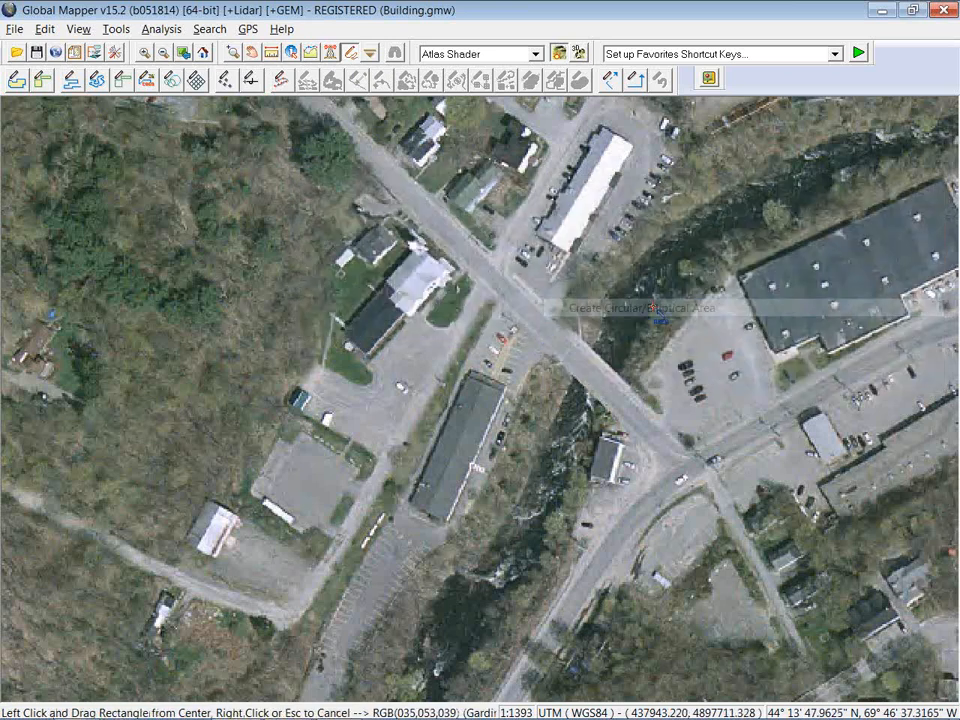
left_click_drag(330, 312, 418, 432)
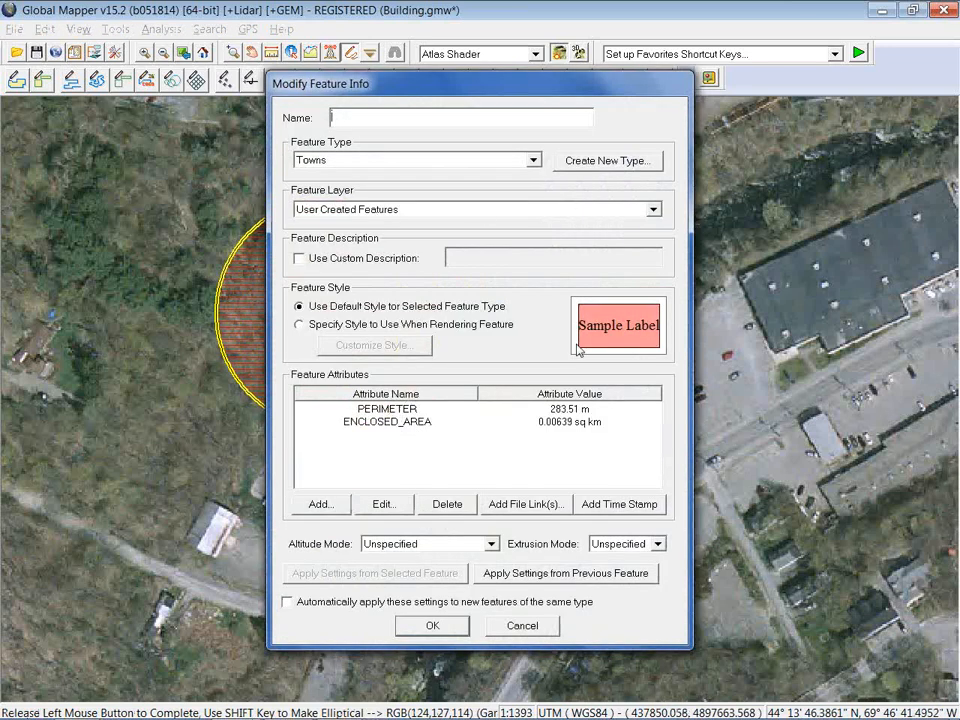
left_click(521, 626)
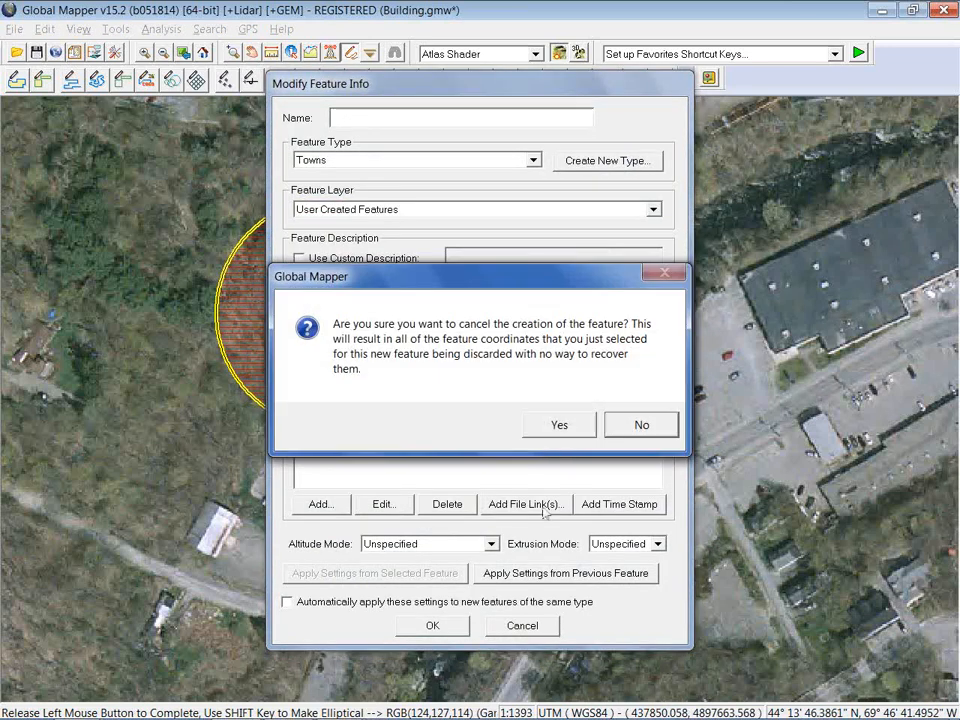
left_click(555, 427)
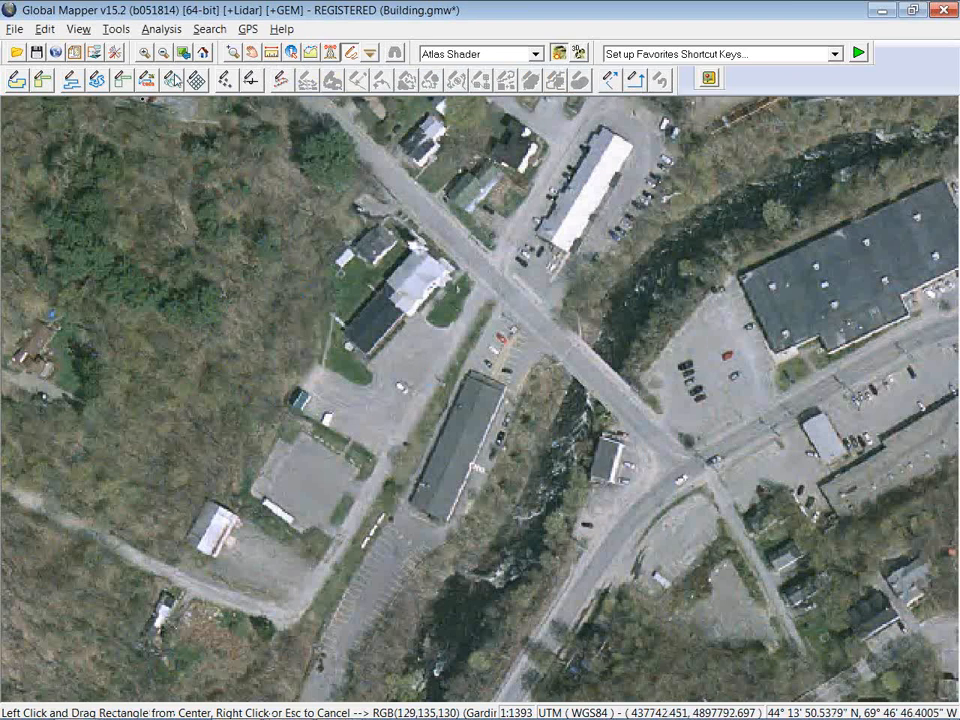
Review the range ring and ellipse parameters for a center in the parking lot, and cancel without creating any rings.
left_click(173, 81)
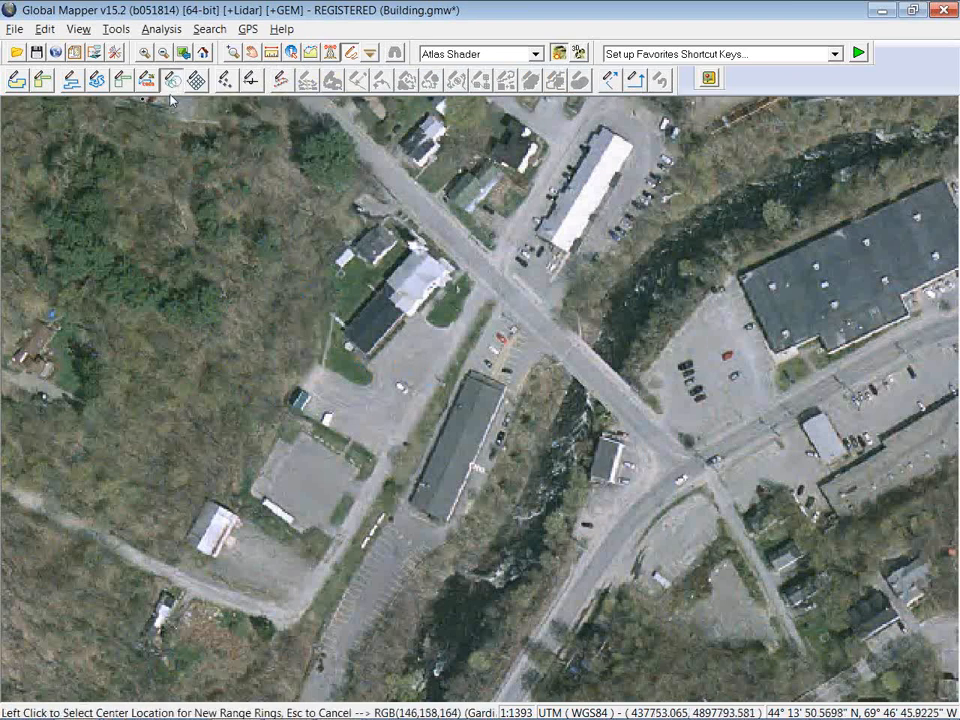
left_click(396, 362)
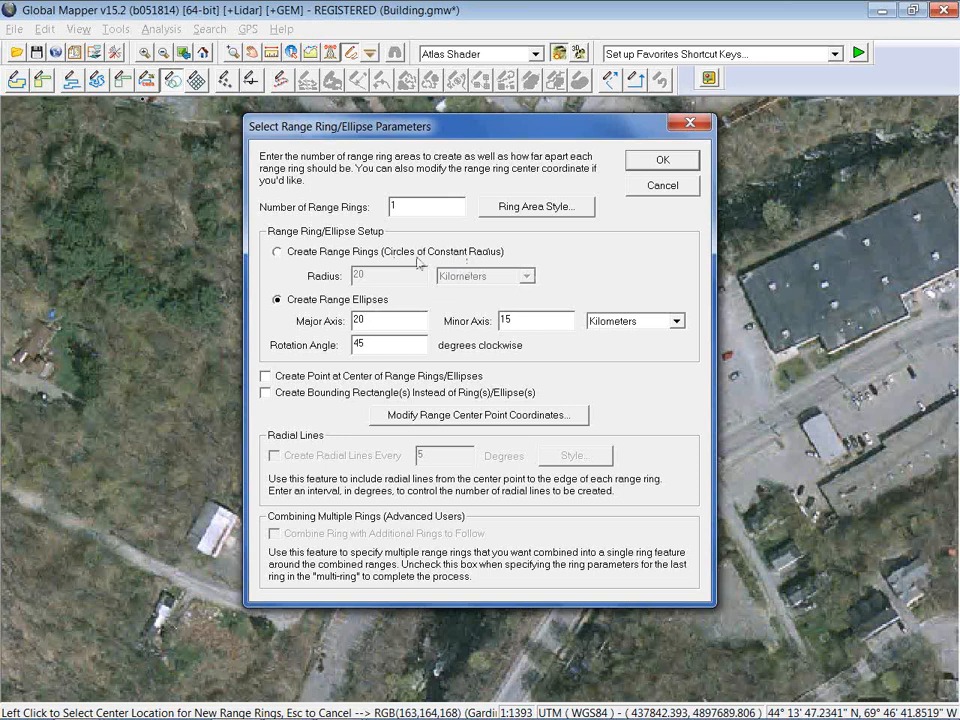
left_click(660, 186)
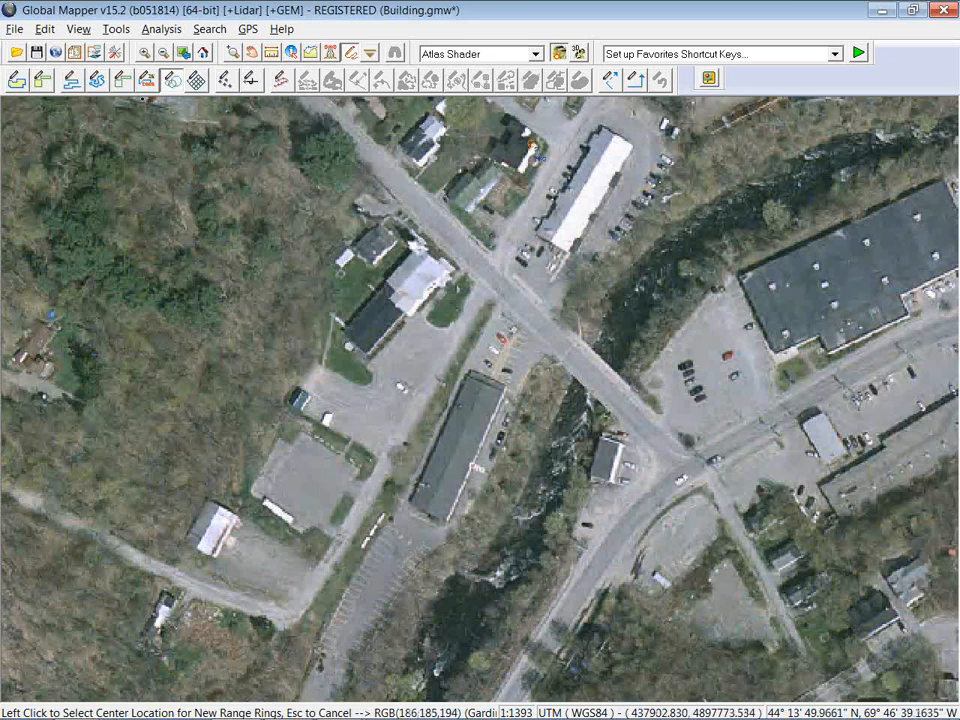
Draw a six-vertex Towns area with a perimeter of about 848 m over the neighbourhood just south of the road bridge.
scroll(395, 156, "down", 2)
scroll(399, 159, "down", 1)
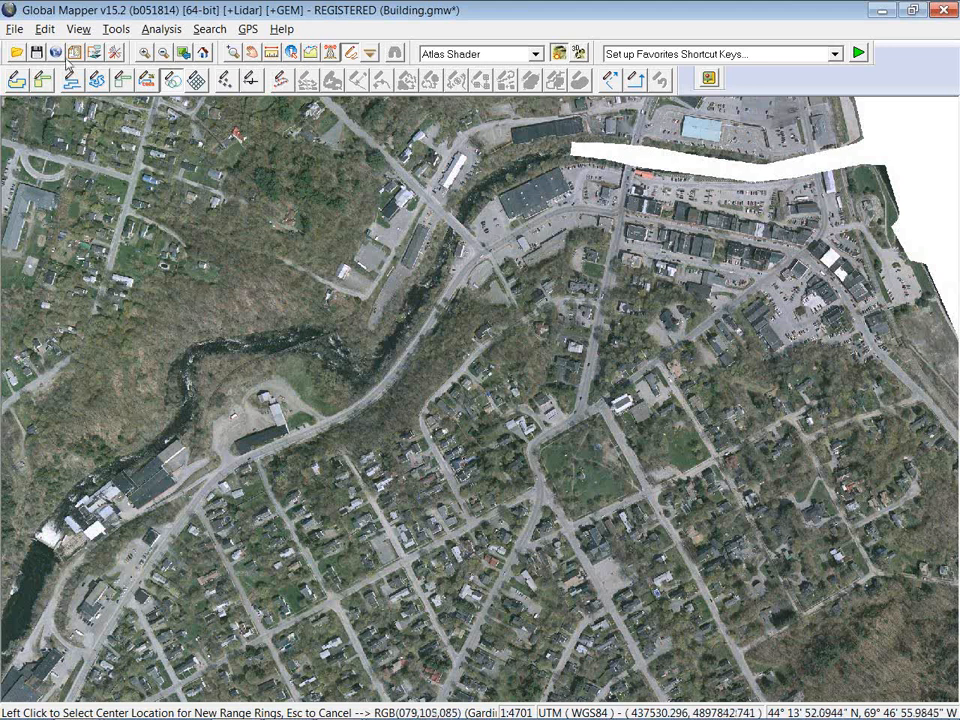
left_click(20, 83)
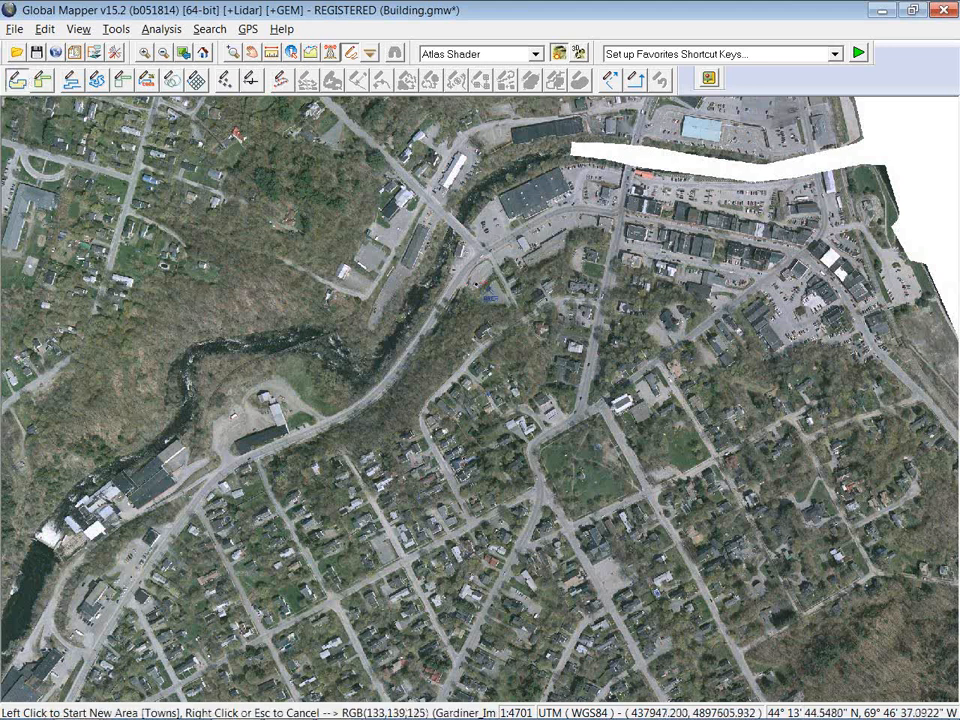
left_click(508, 291)
left_click(610, 356)
left_click(548, 444)
left_click(441, 445)
left_click(400, 398)
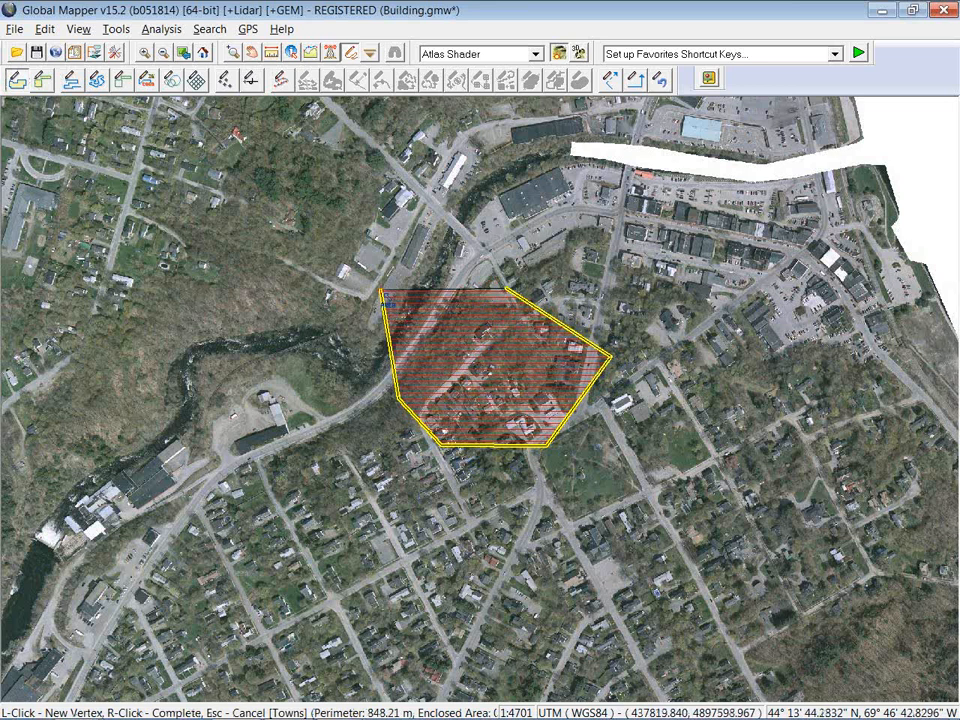
right_click(381, 291)
left_click(433, 623)
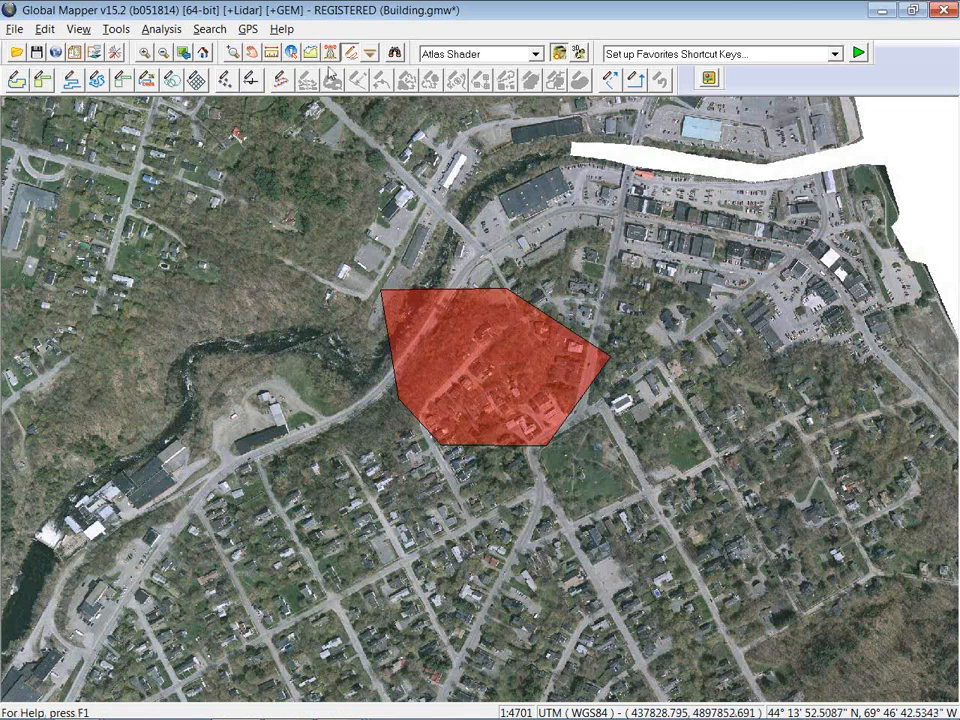
Select the new Towns area and review the feature layer choices in its feature info.
left_click(351, 56)
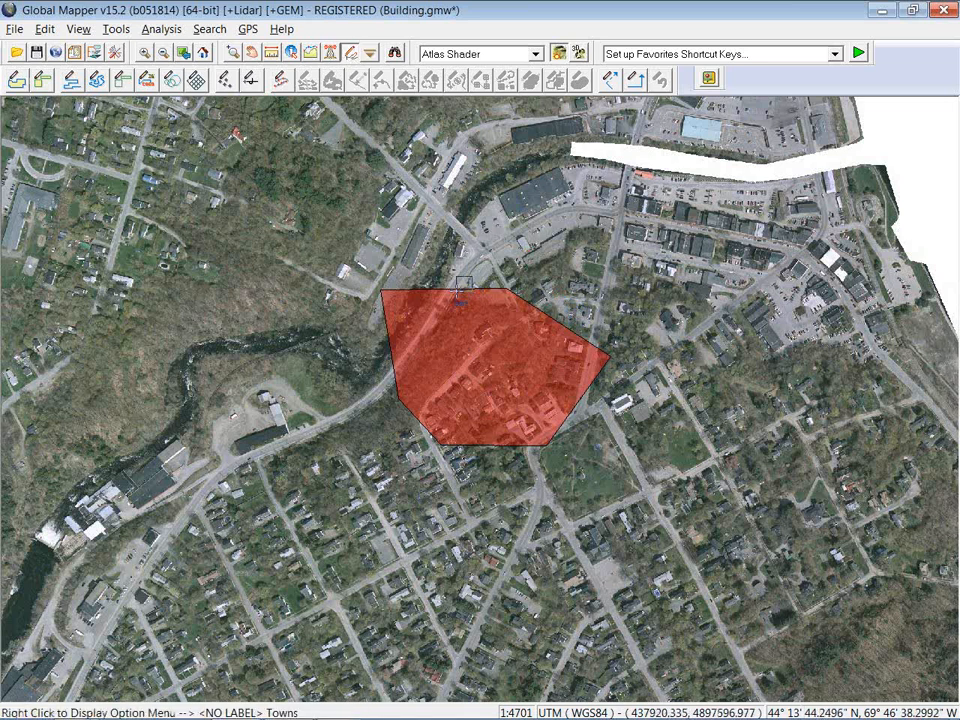
left_click(458, 300)
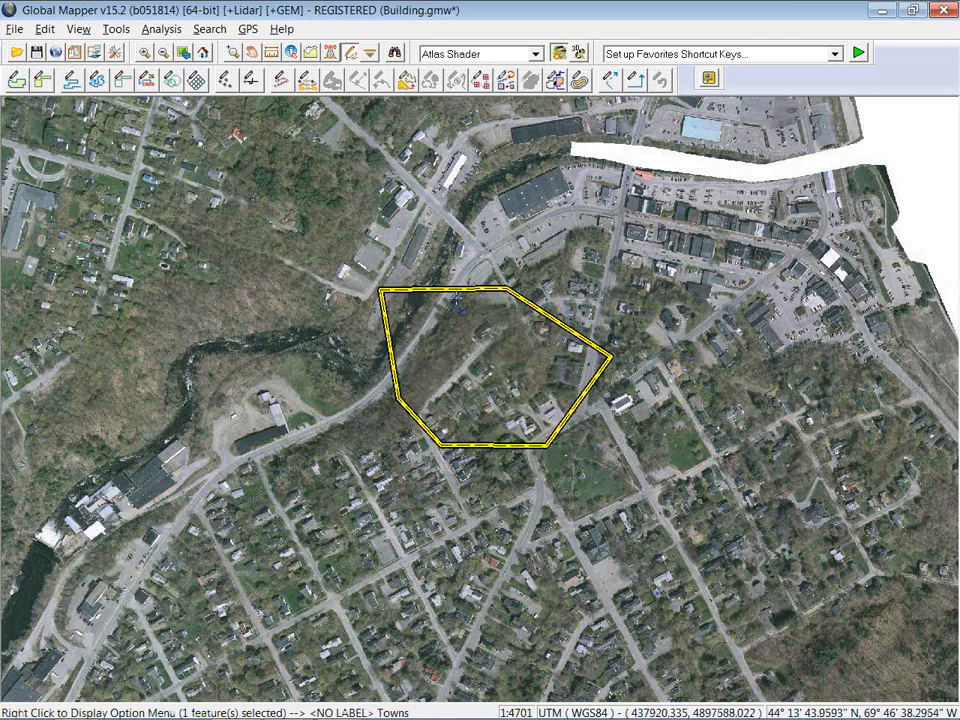
double_click(456, 299)
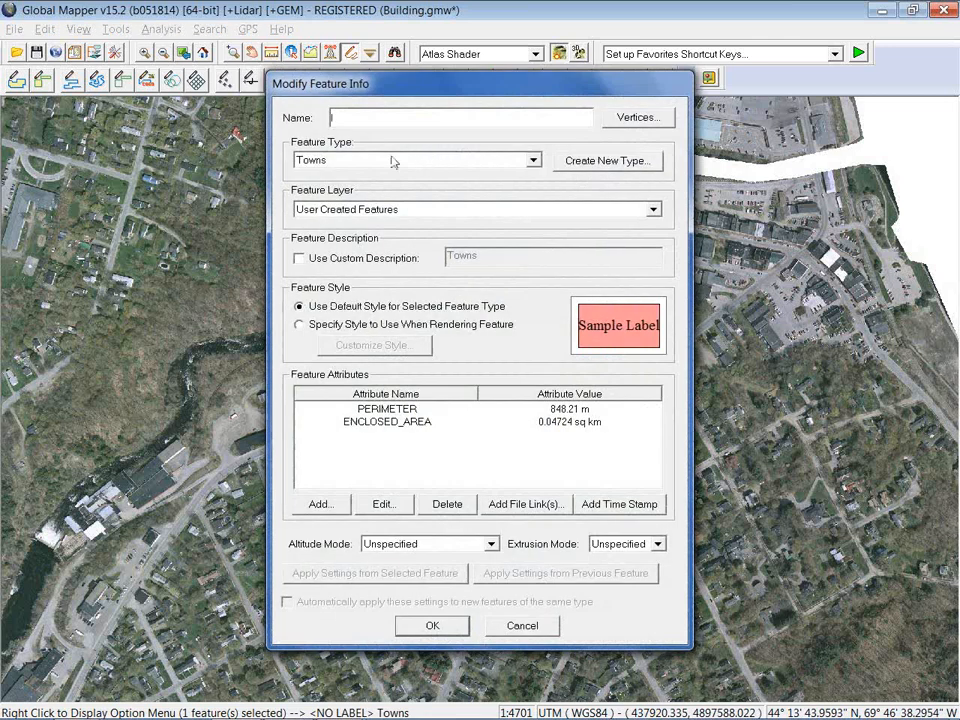
left_click(348, 212)
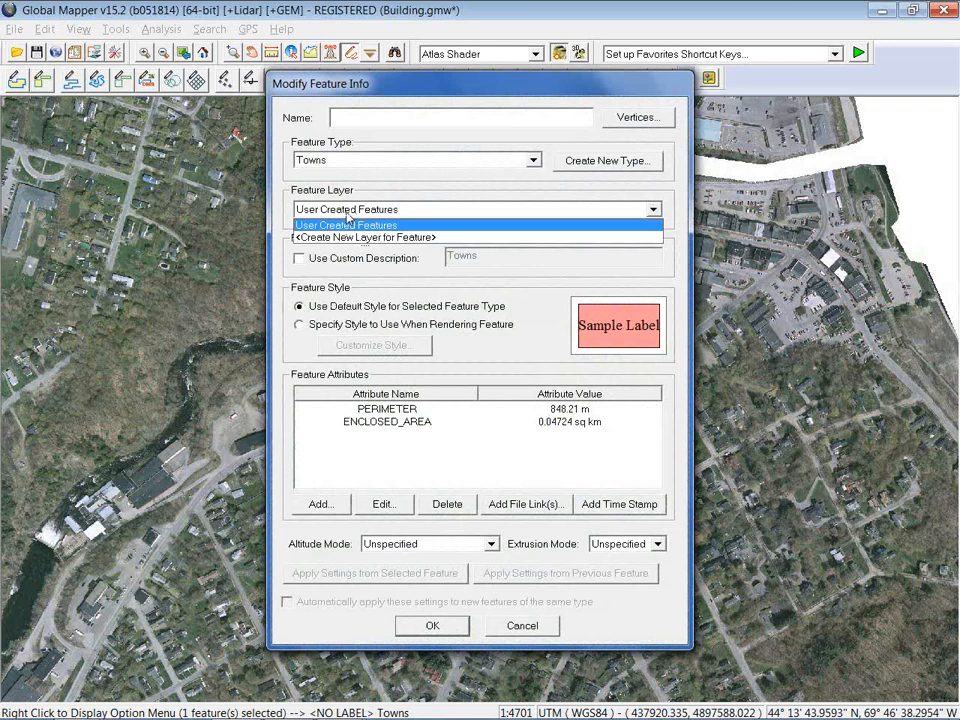
left_click(347, 214)
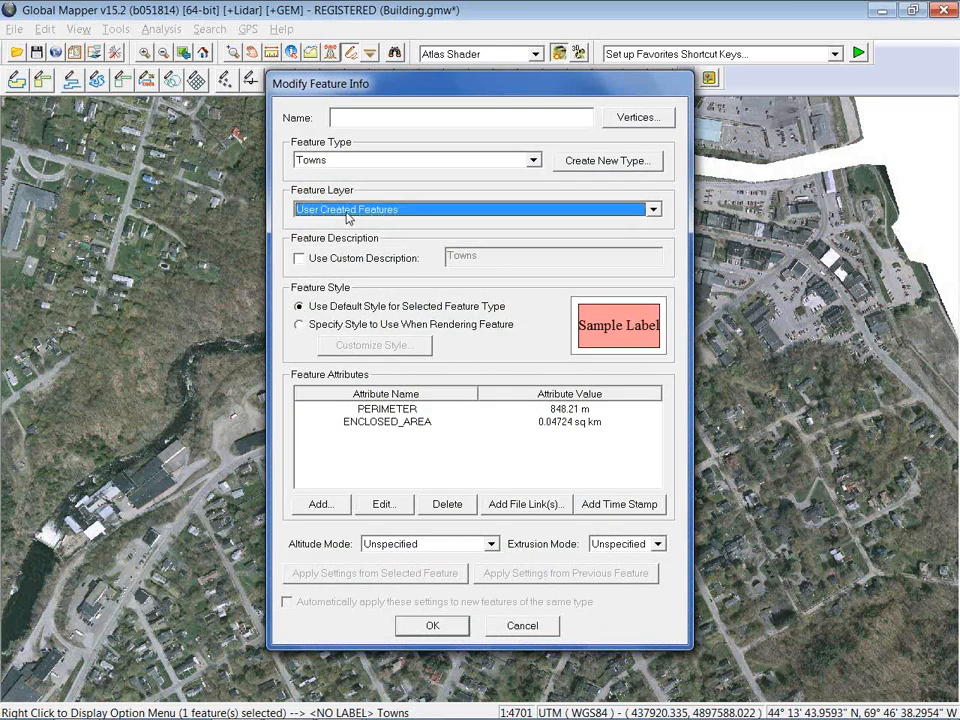
key("Return")
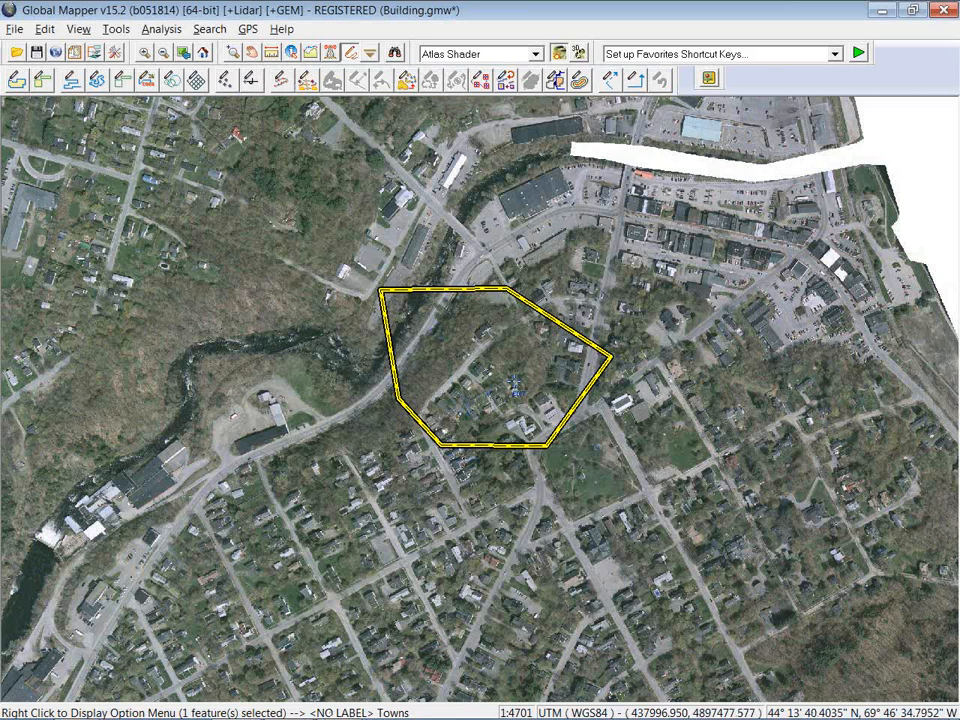
Start pasting a copied feature to review the paste layer options, cancel the paste, and delete the drawn Towns area.
key("ctrl+v")
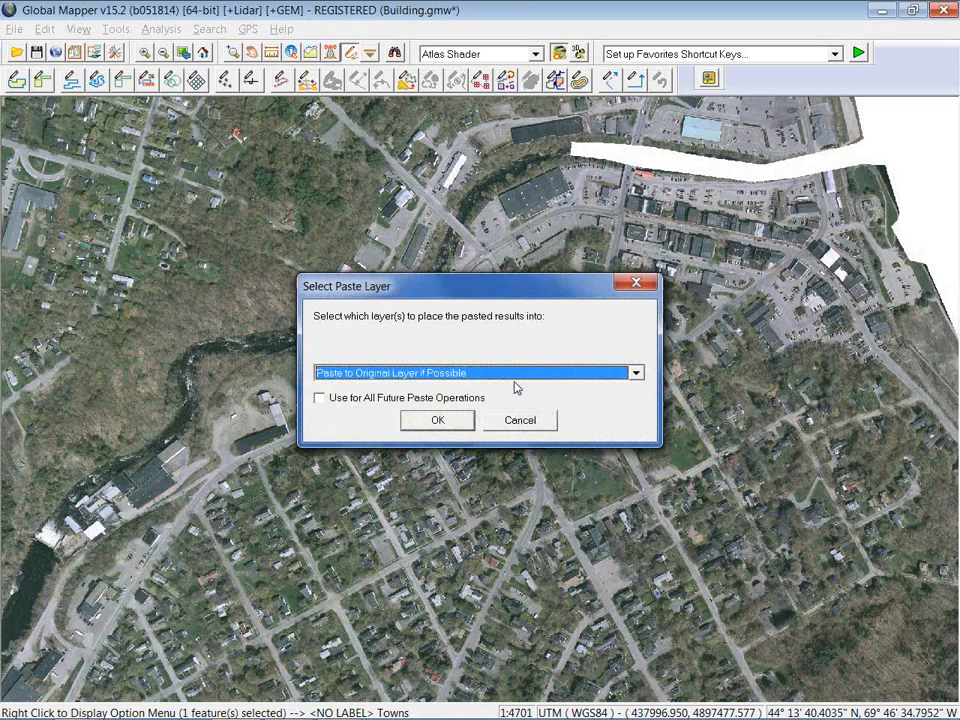
left_click(641, 377)
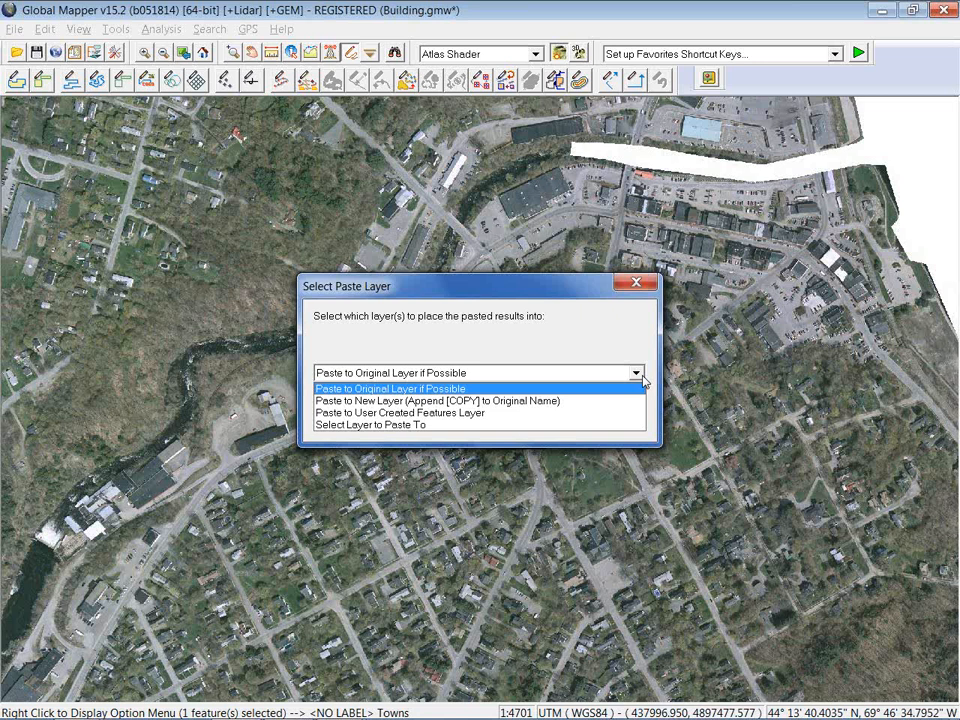
left_click(645, 282)
left_click(645, 282)
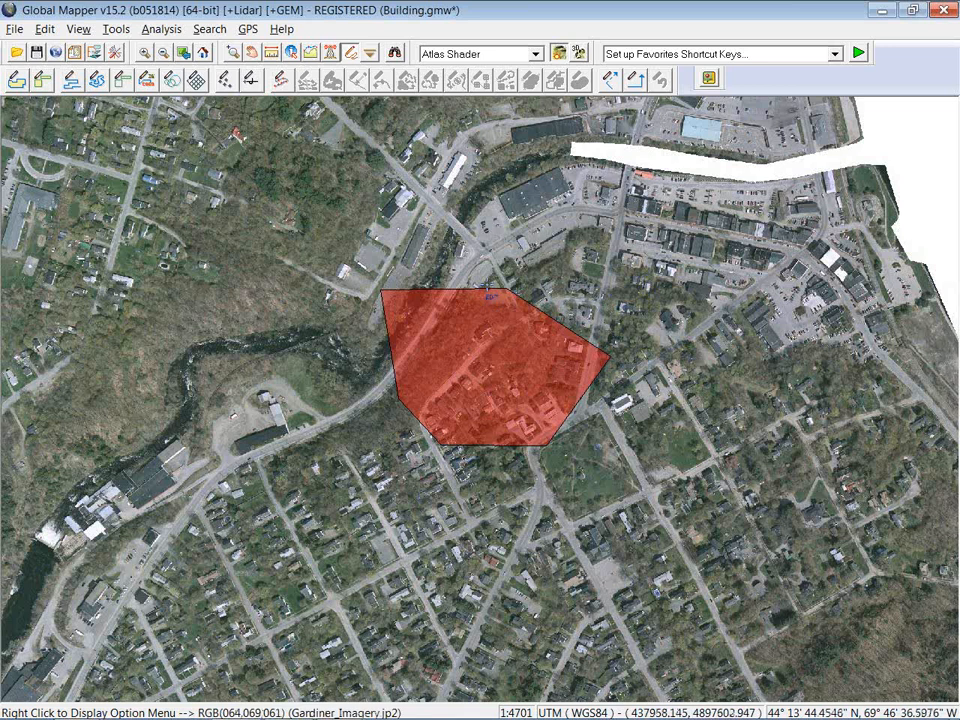
left_click(455, 303)
key("Delete")
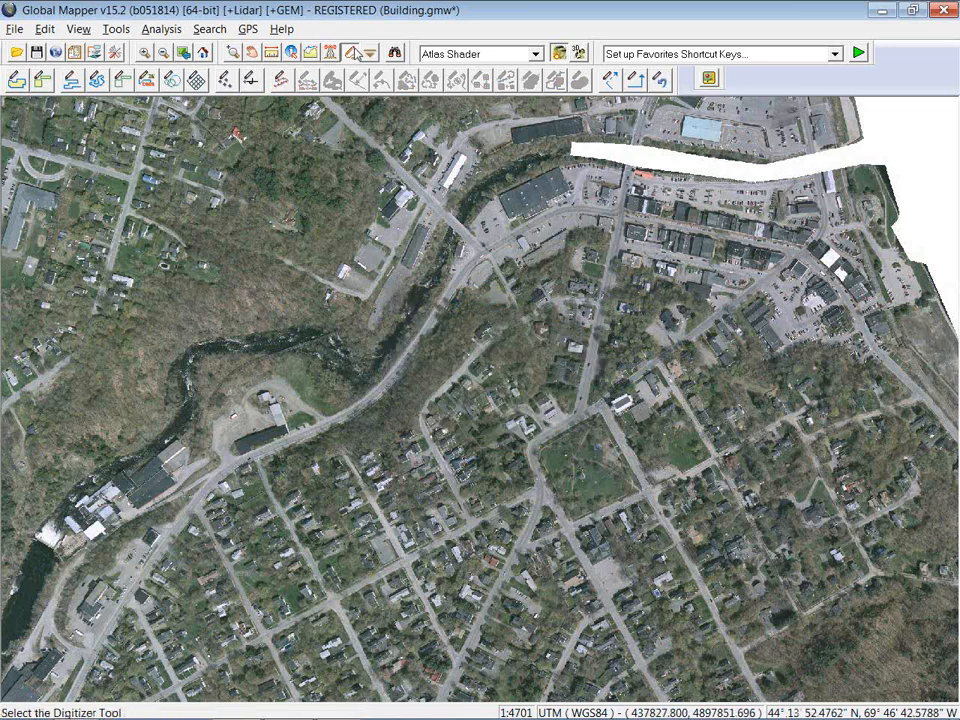
Open the Quick Point Creator and place a red-cross point beside the buildings just west of the river bridge.
scroll(519, 270, "down", 2)
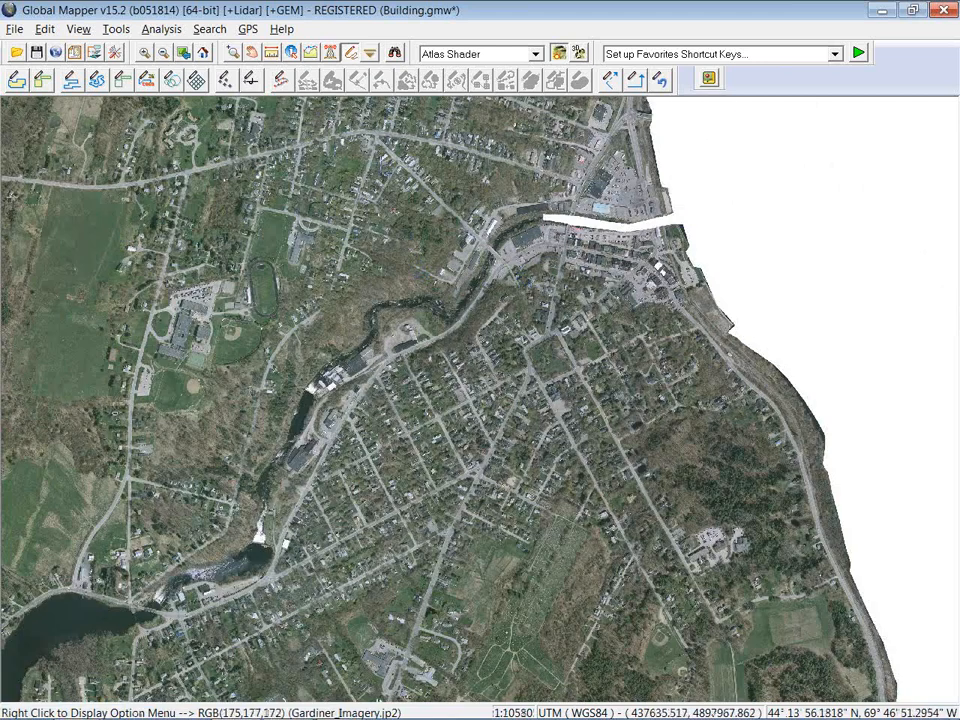
right_click(349, 168)
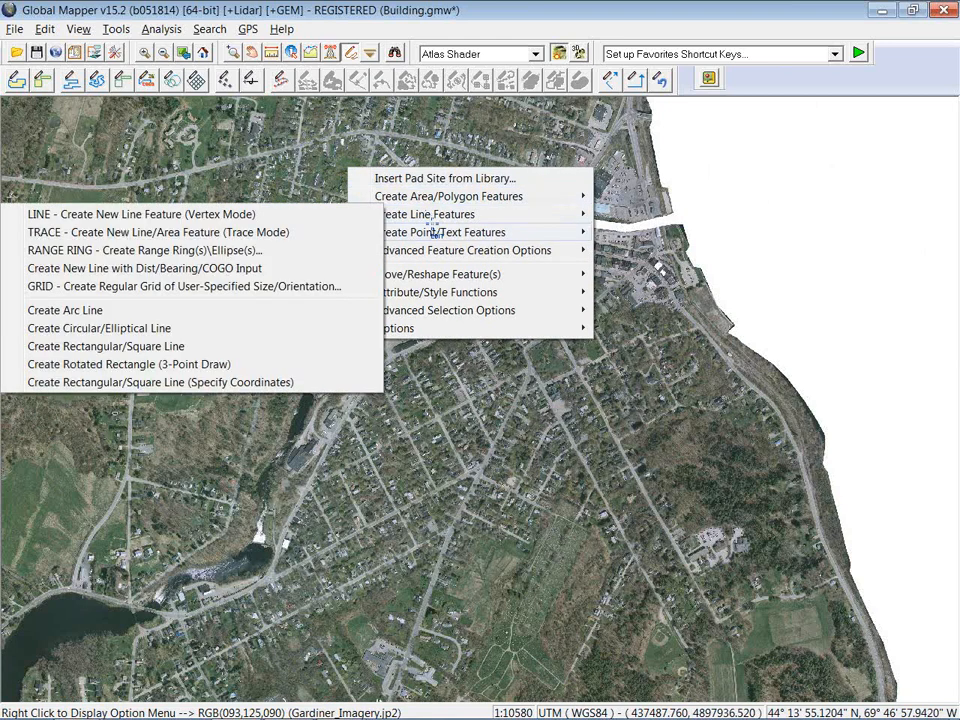
mouse_move(433, 233)
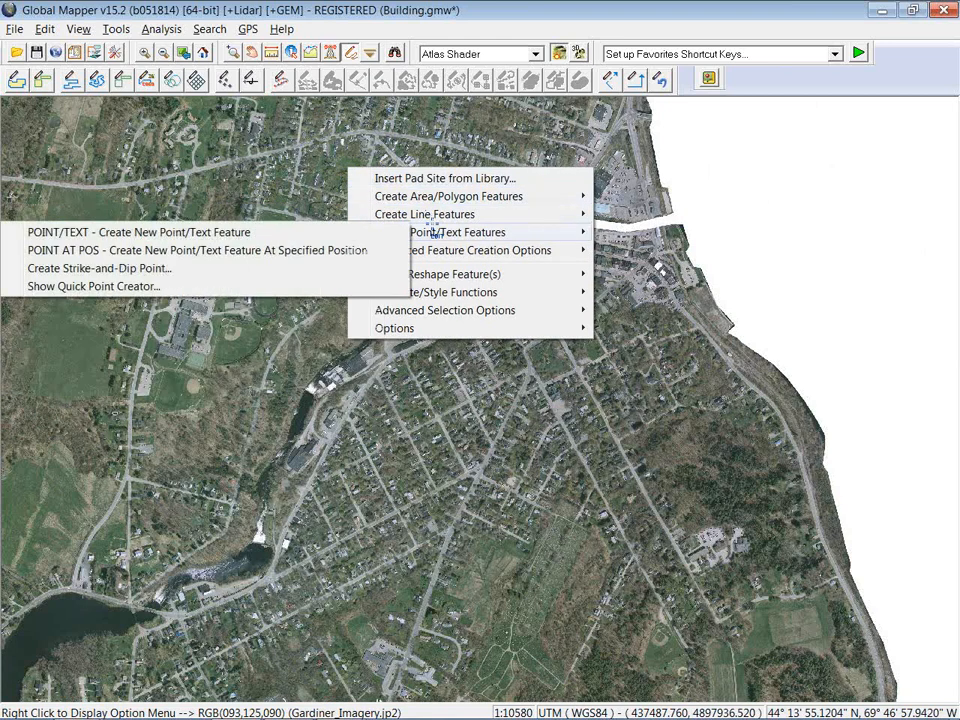
left_click(138, 287)
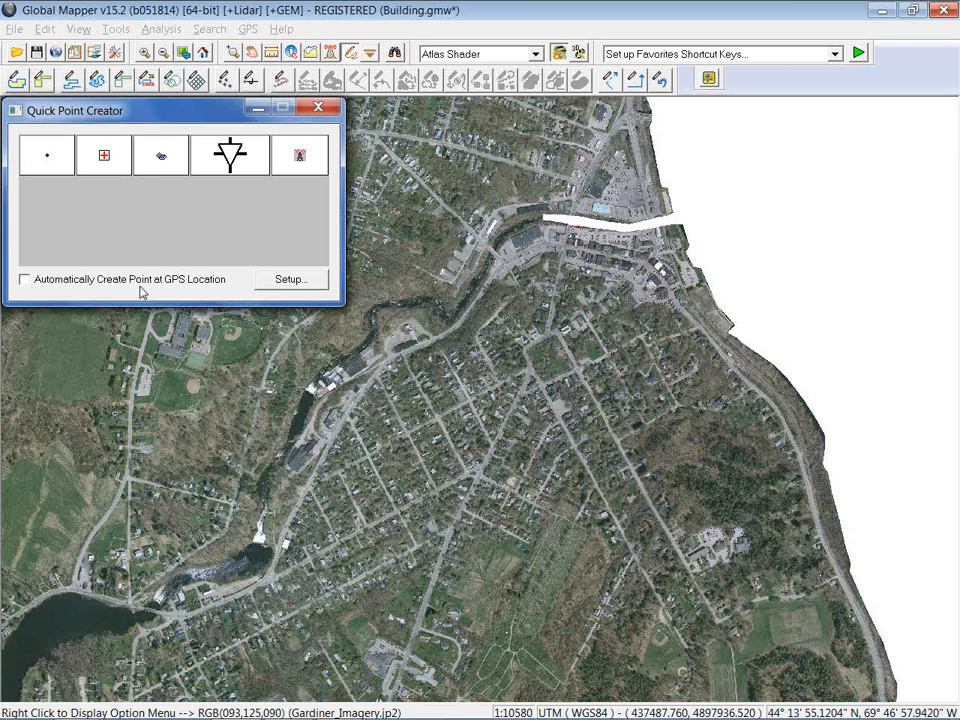
left_click(105, 156)
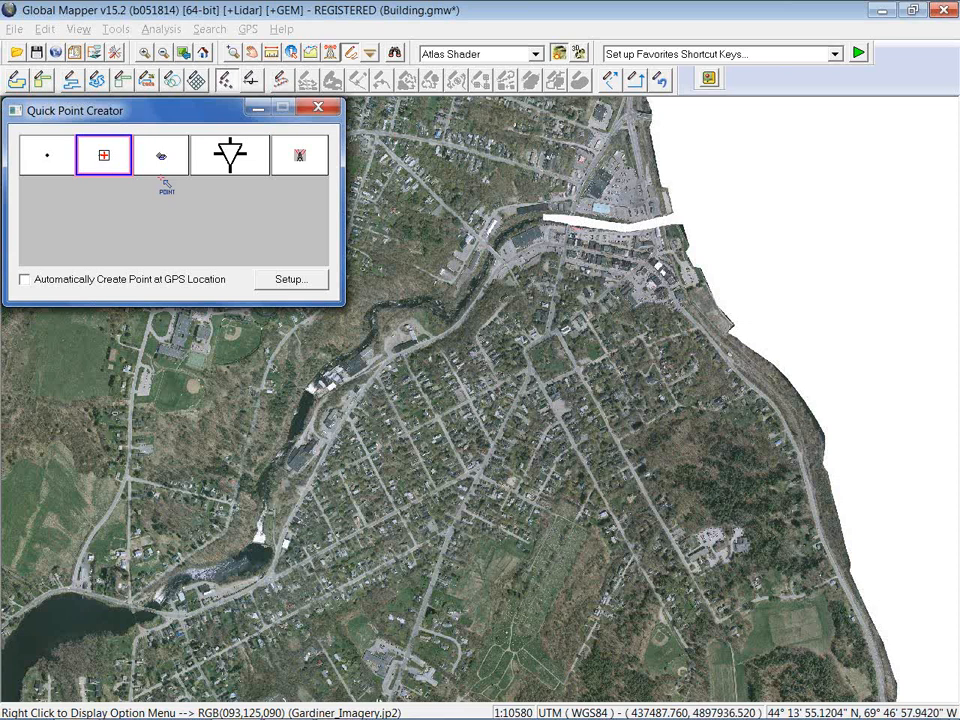
left_click(456, 254)
left_click(433, 628)
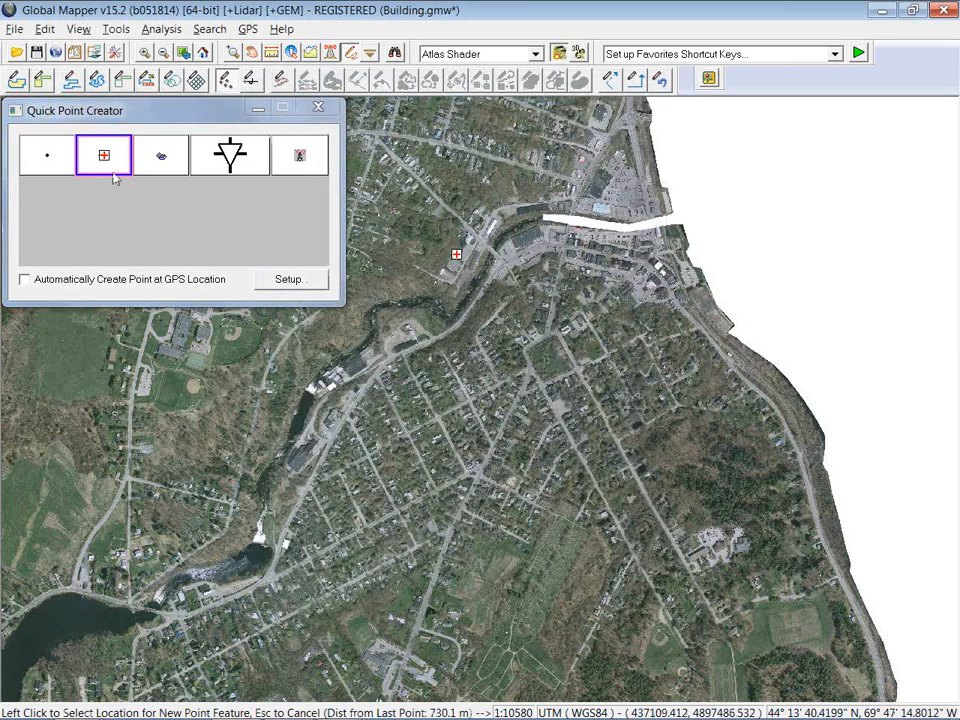
Place a Library point and a tower-symbol point among the residential blocks southeast of the river.
left_click(161, 156)
left_click(405, 592)
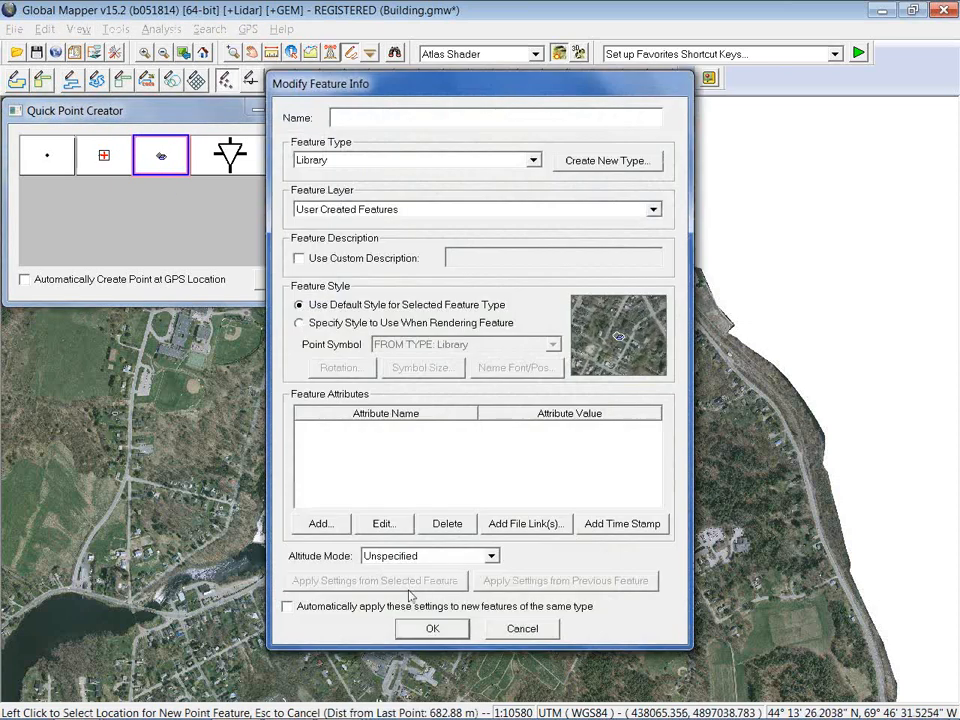
left_click(432, 628)
left_click(299, 160)
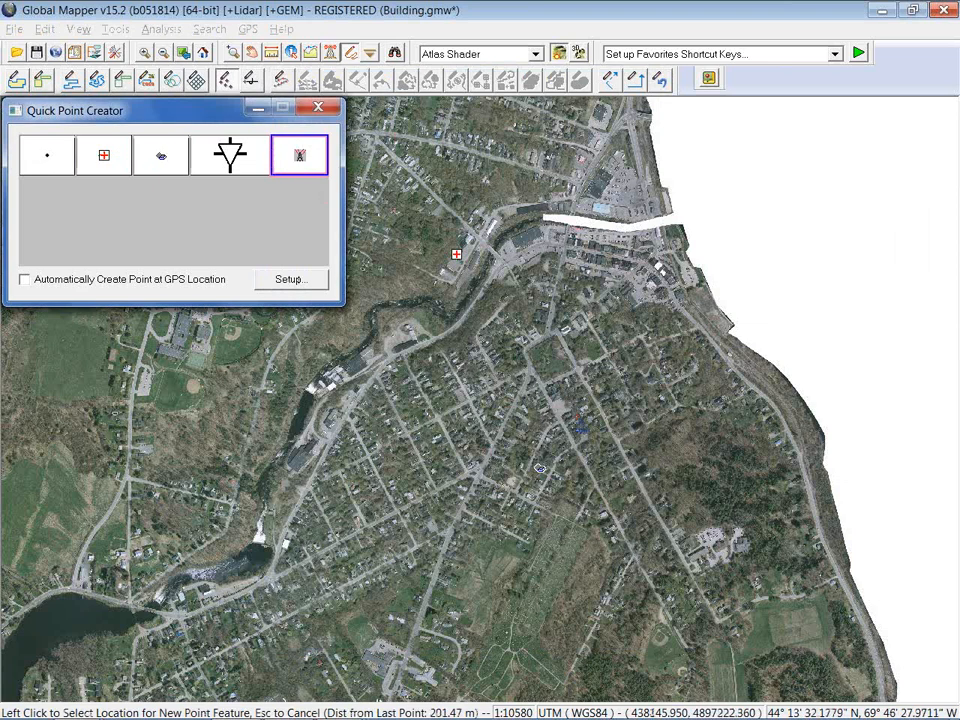
left_click(597, 447)
left_click(431, 628)
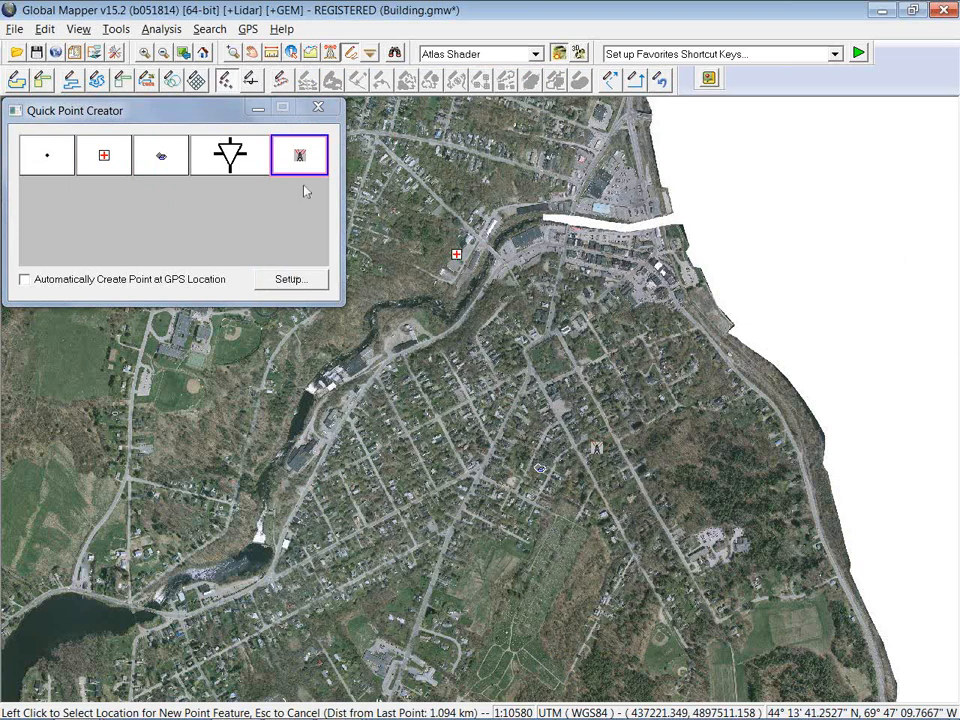
Review the point types available for the Quick Point Creator, cancel the selection, and close the creator.
left_click(289, 281)
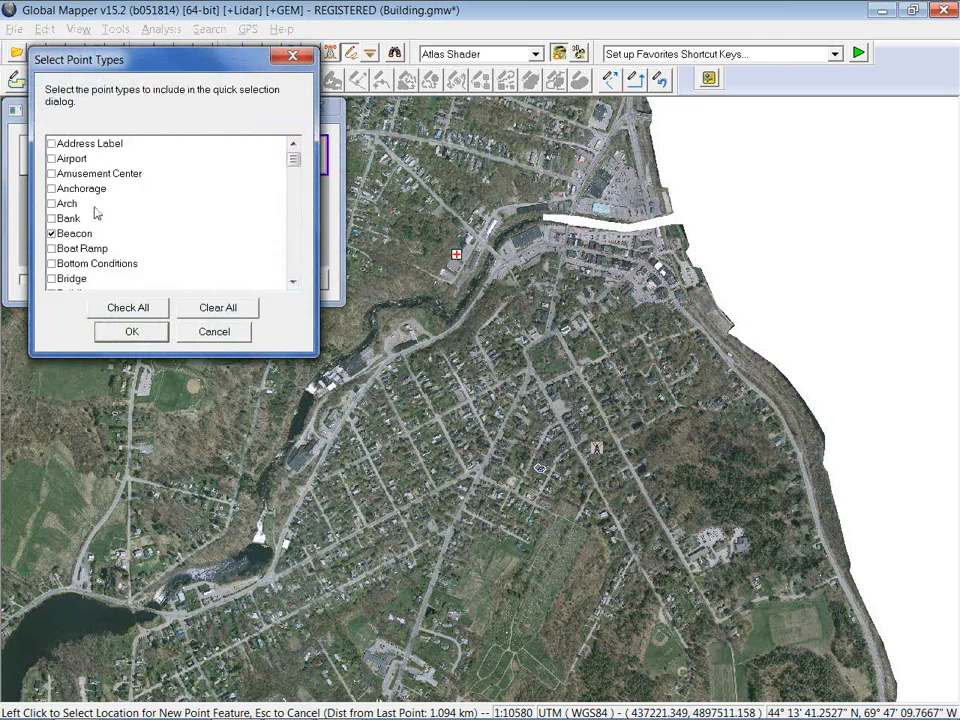
left_click_drag(296, 154, 296, 177)
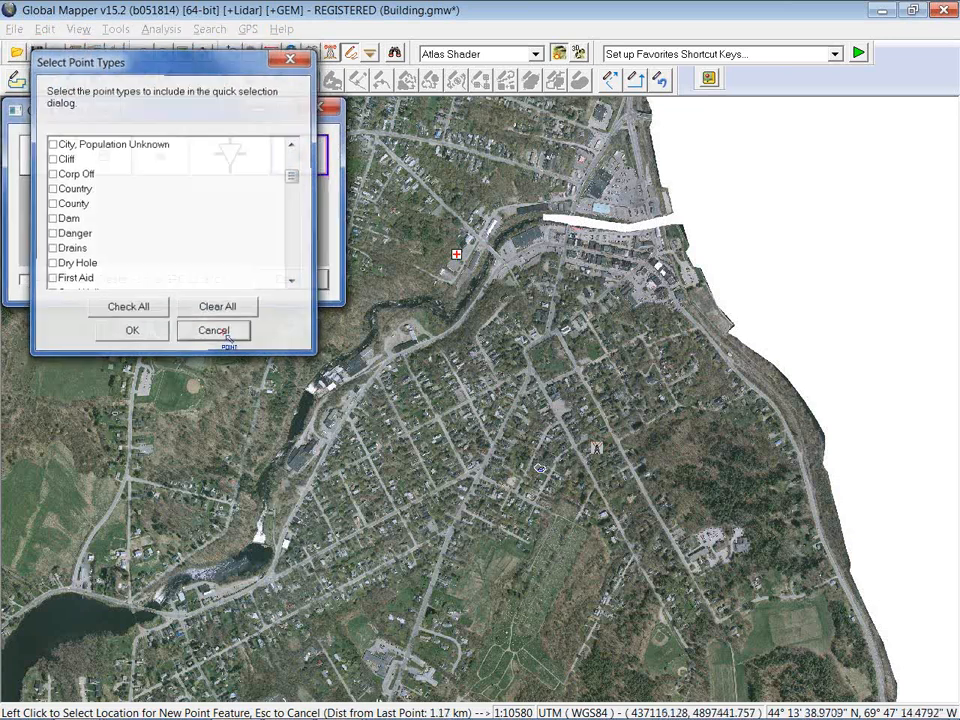
left_click(214, 332)
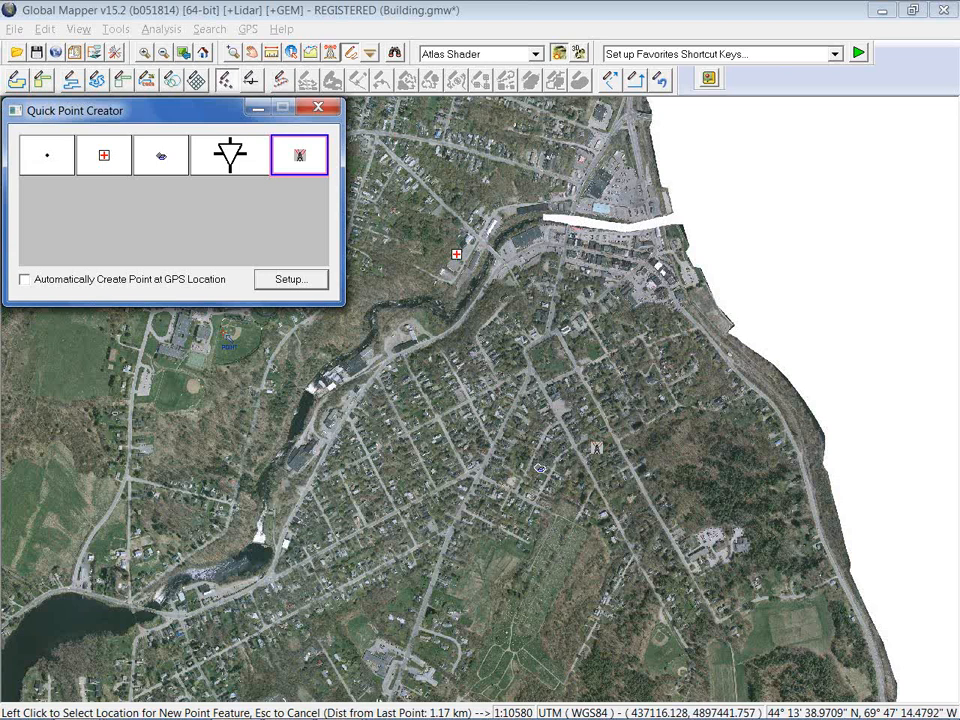
left_click(320, 108)
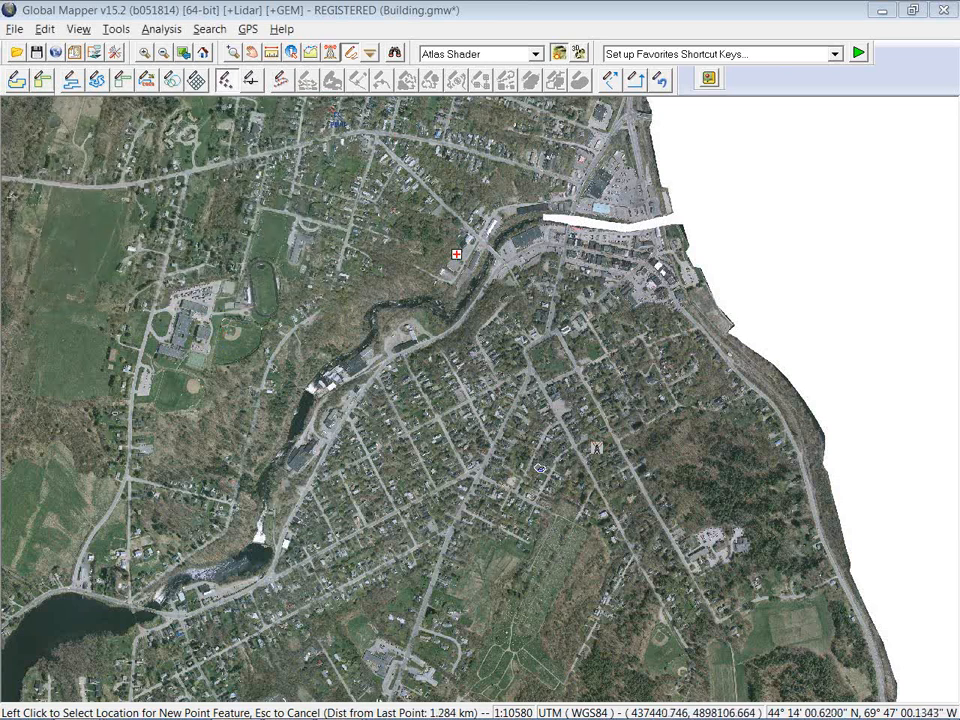
Unload all data without saving the changes, and load the Texas.gmw workspace.
key("ctrl+u")
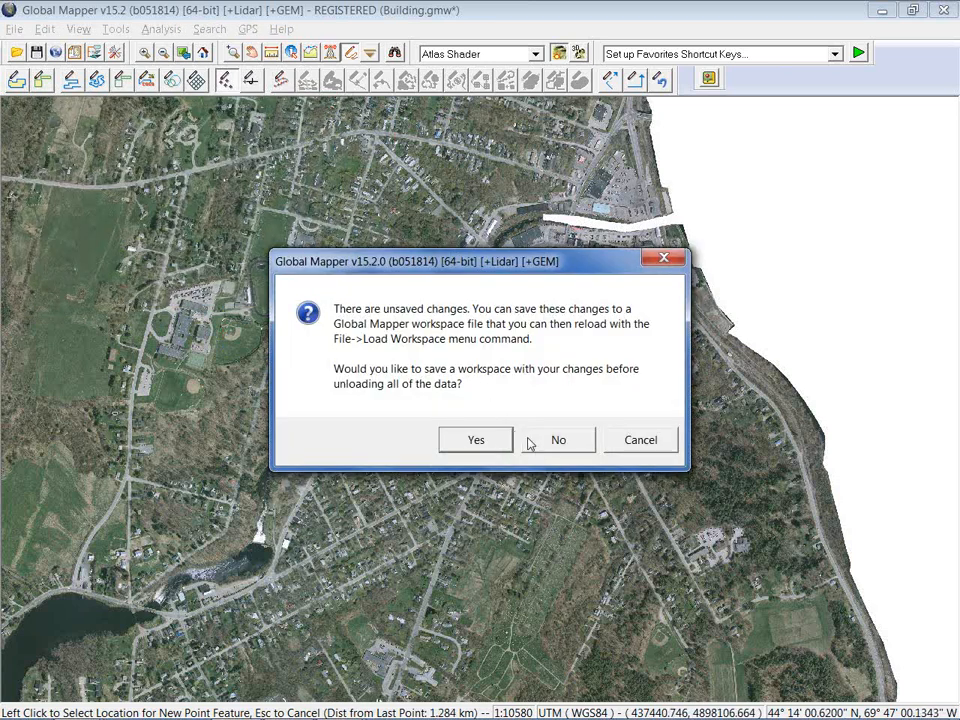
left_click(556, 442)
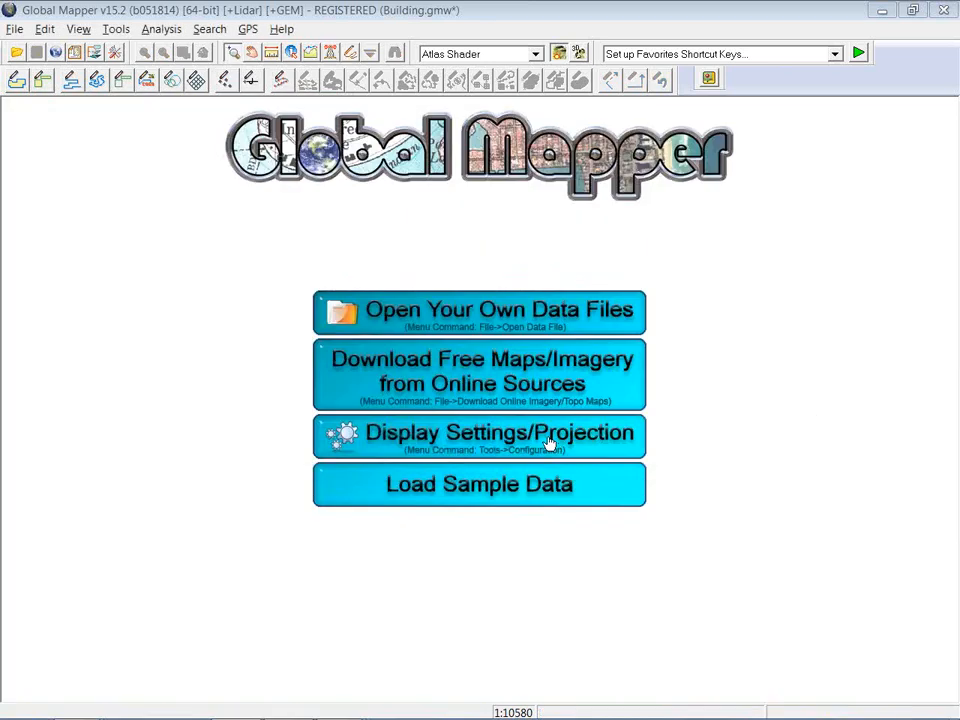
left_click(15, 29)
left_click(72, 231)
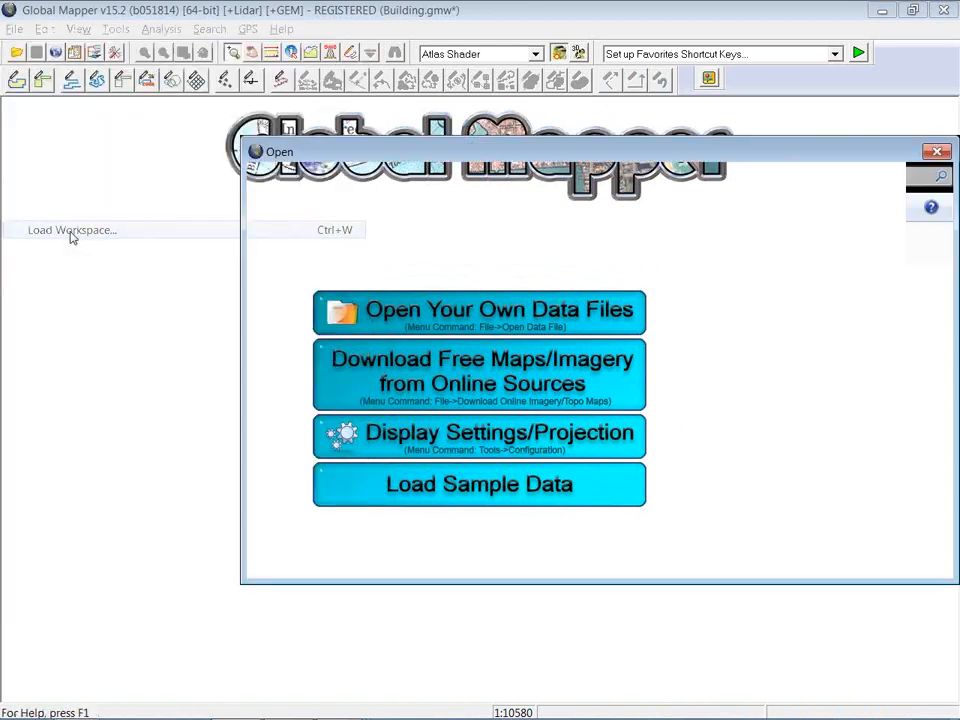
left_click(470, 355)
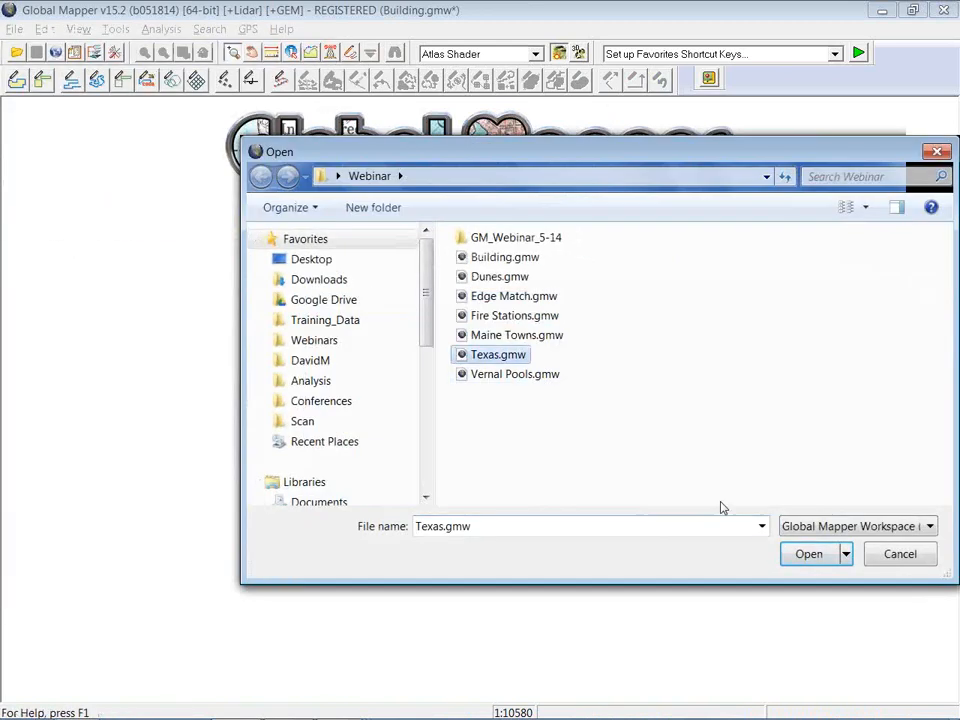
left_click(808, 554)
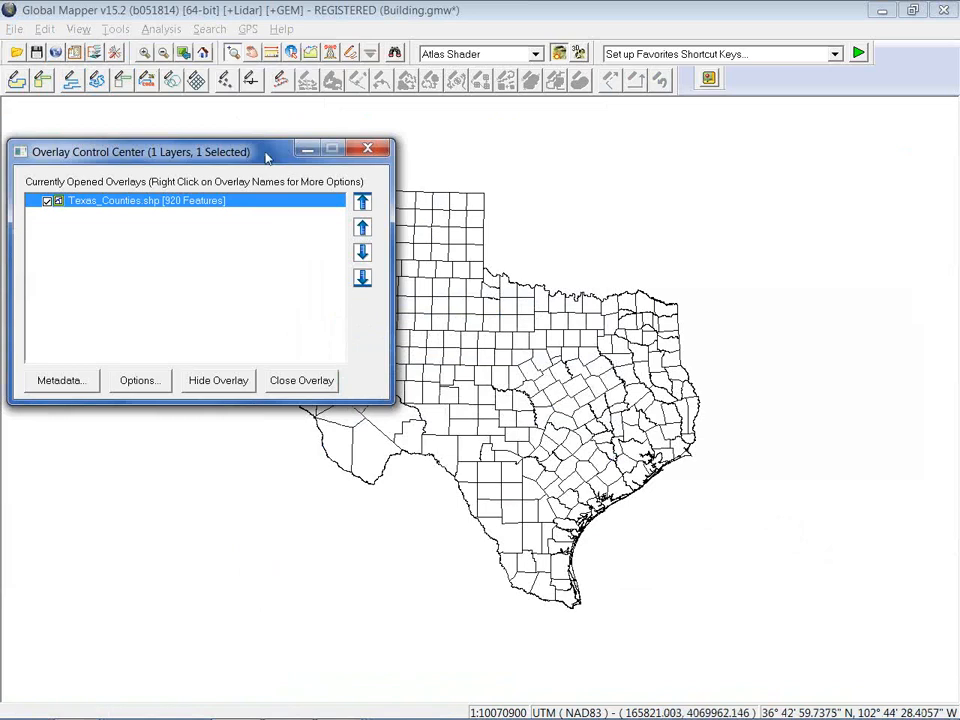
Inspect the attributes of Van Zandt county in the Texas_Counties.shp layer, and close its feature information.
left_click_drag(268, 157, 249, 69)
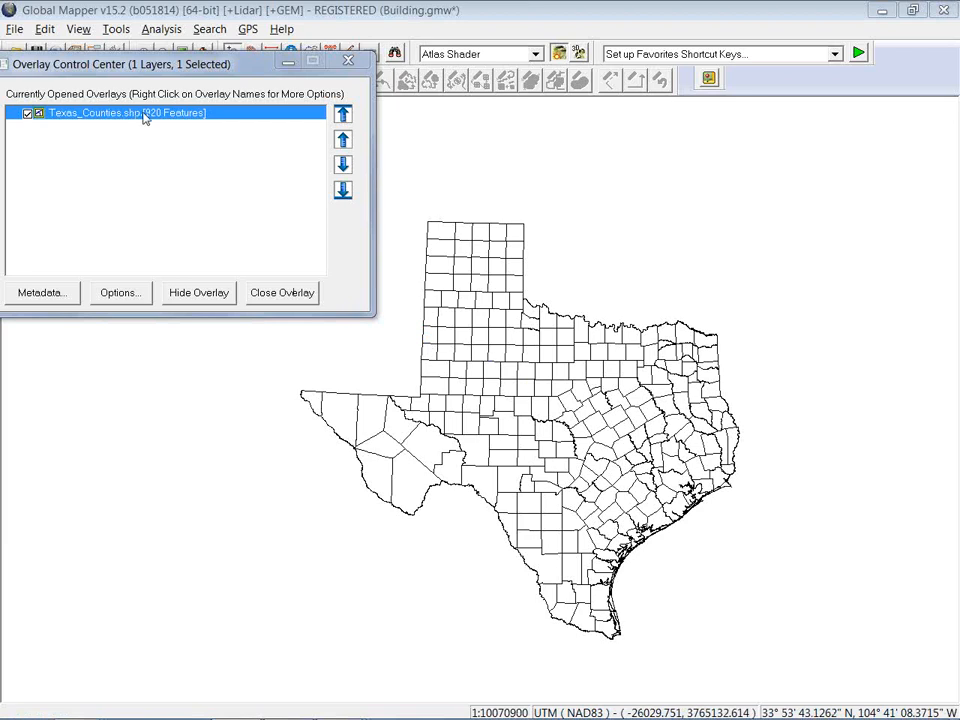
left_click_drag(269, 67, 268, 118)
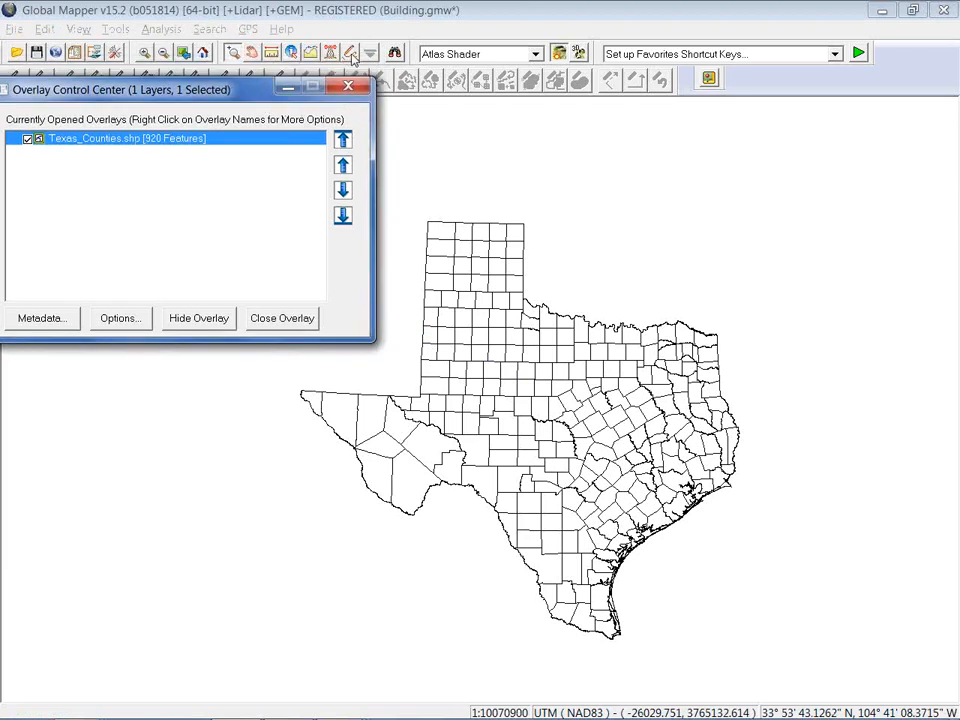
left_click(621, 393)
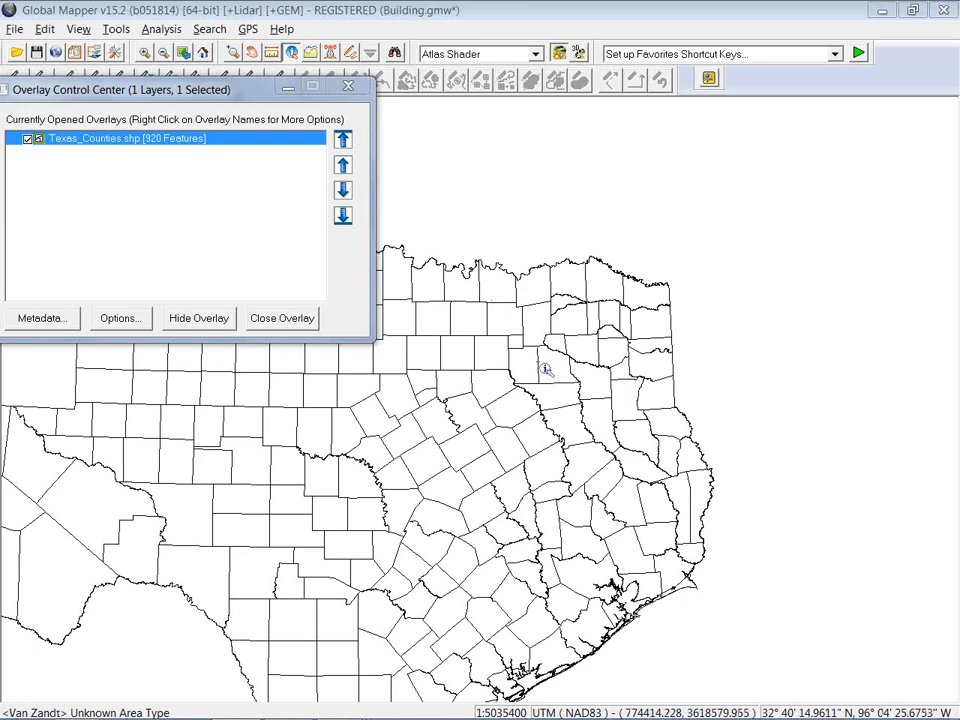
left_click(547, 368)
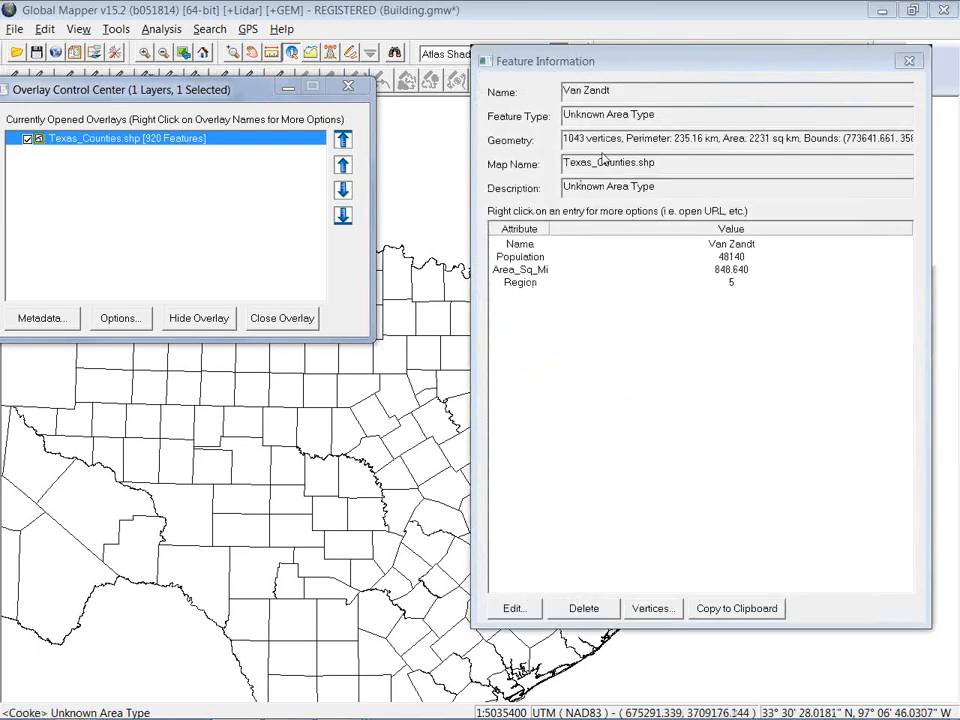
left_click(902, 60)
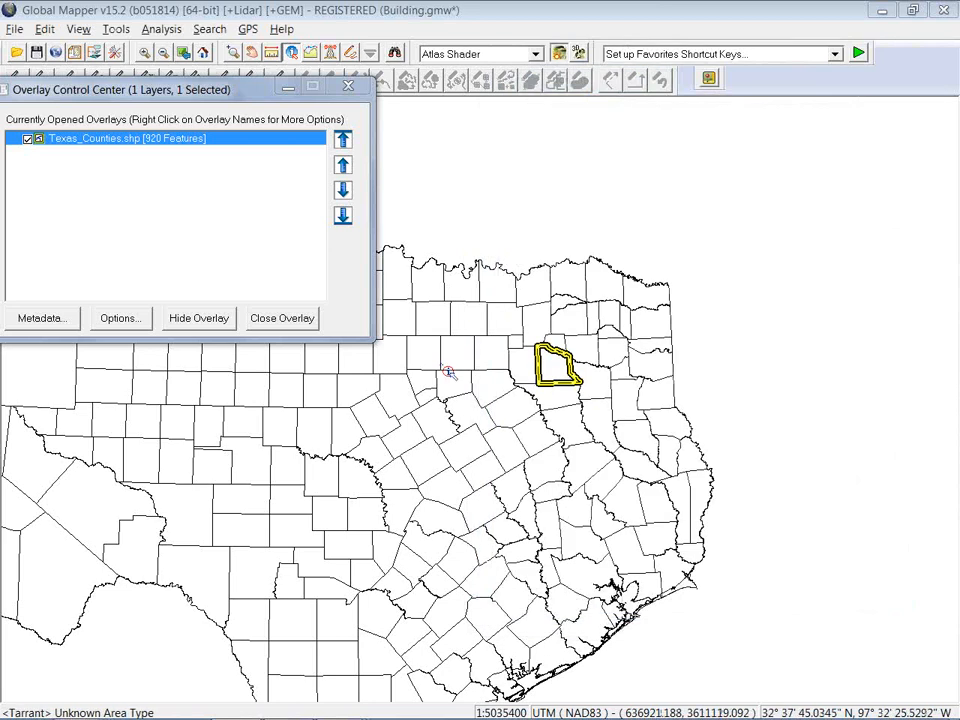
Start an attribute table join on the Texas_Counties.shp layer using TX_Oil_Production_2011.csv from the Texas_Data folder.
scroll(449, 375, "down", 2)
left_click_drag(430, 398, 600, 346)
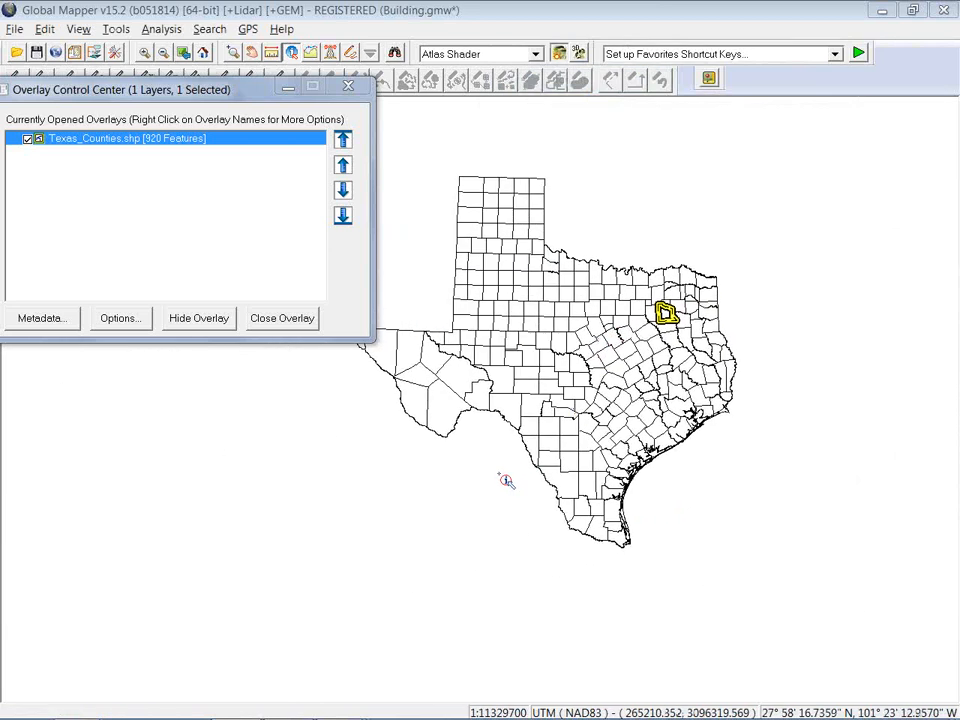
right_click(147, 147)
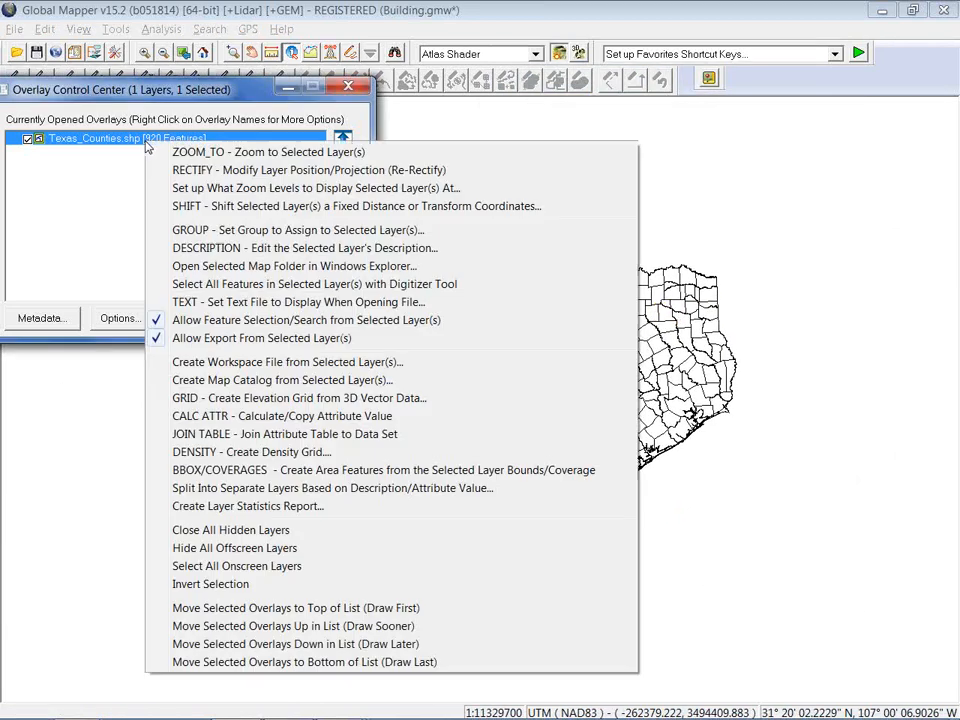
left_click(233, 437)
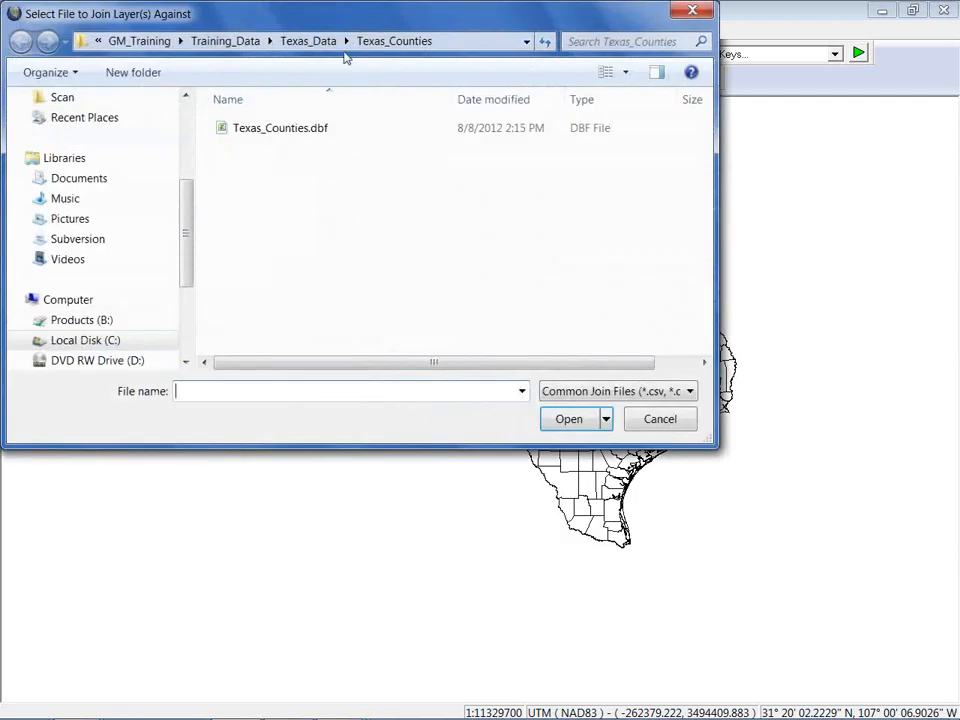
left_click(300, 43)
left_click(288, 172)
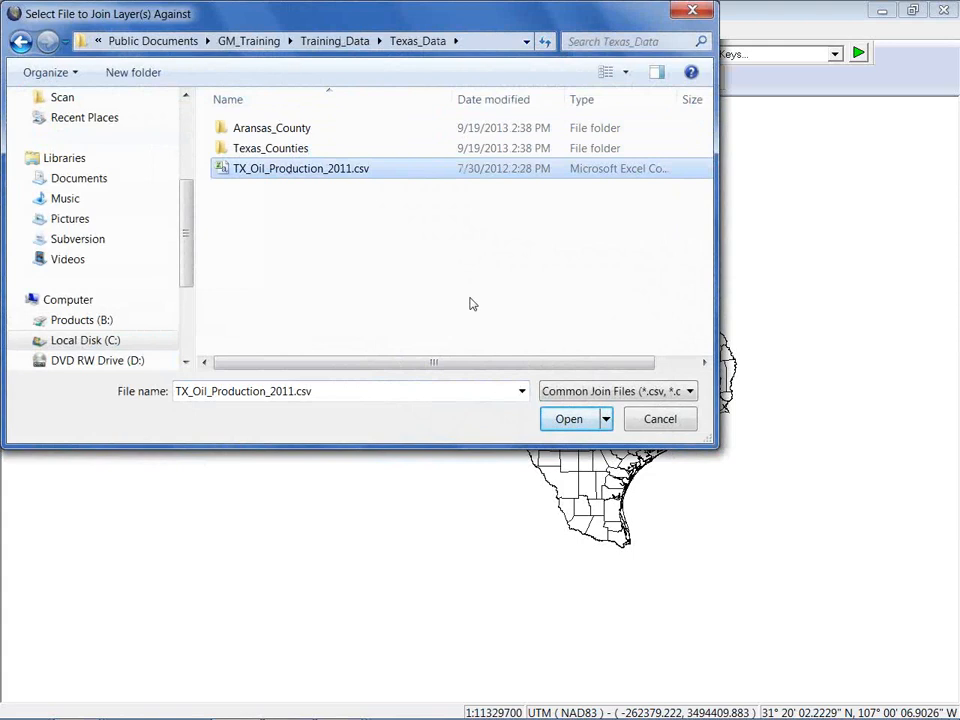
left_click(583, 427)
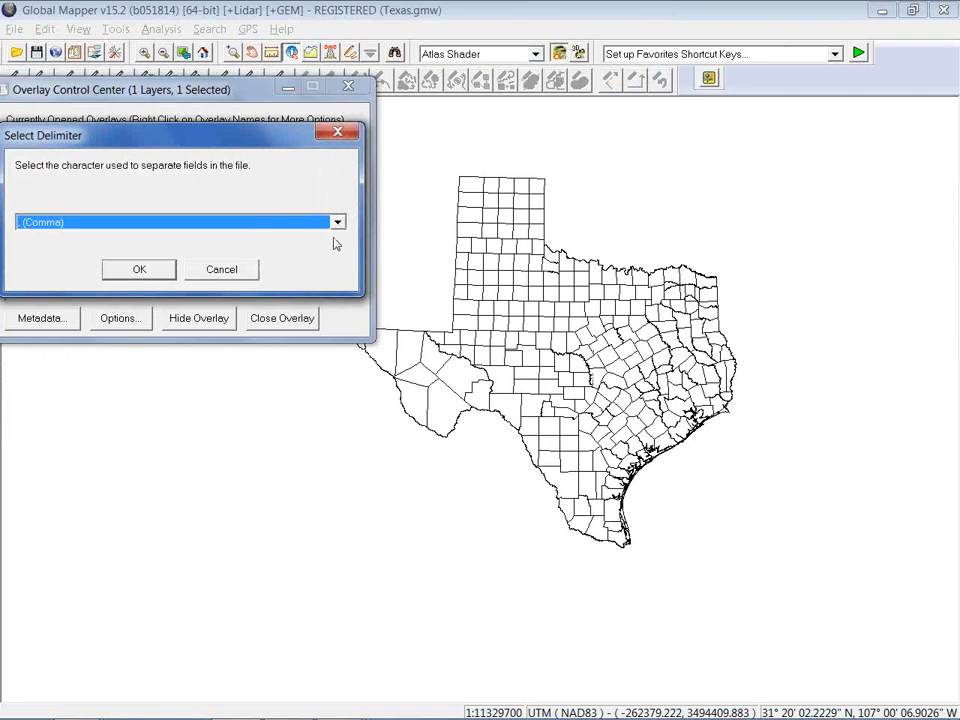
Accept the comma delimiter and join the table's County attribute to the layer's NAME attribute.
left_click(152, 272)
left_click(174, 224)
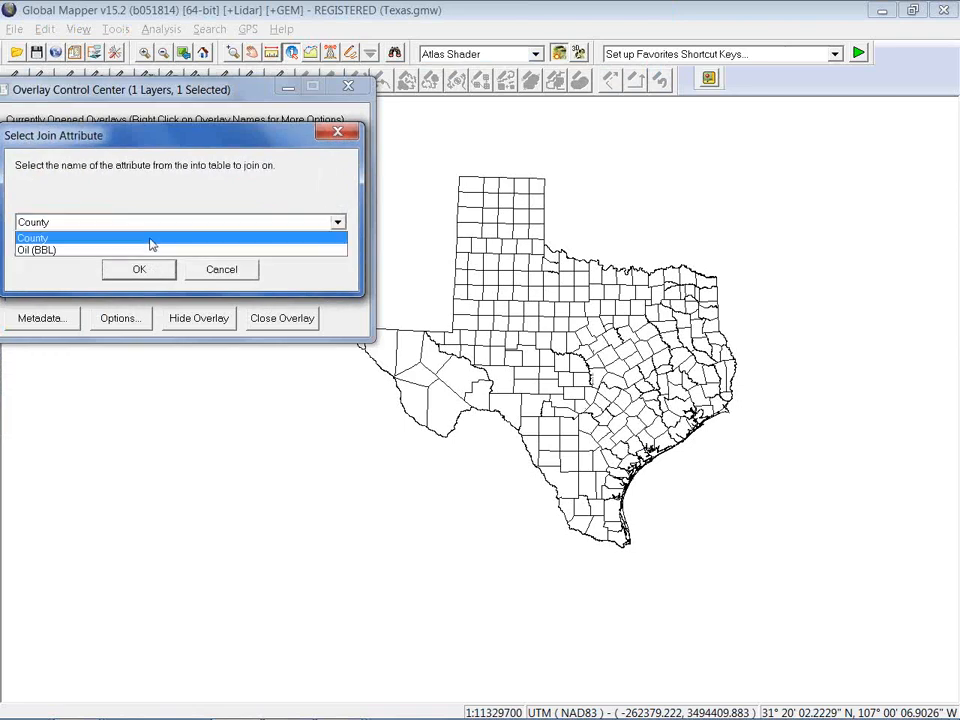
left_click(150, 240)
left_click(146, 268)
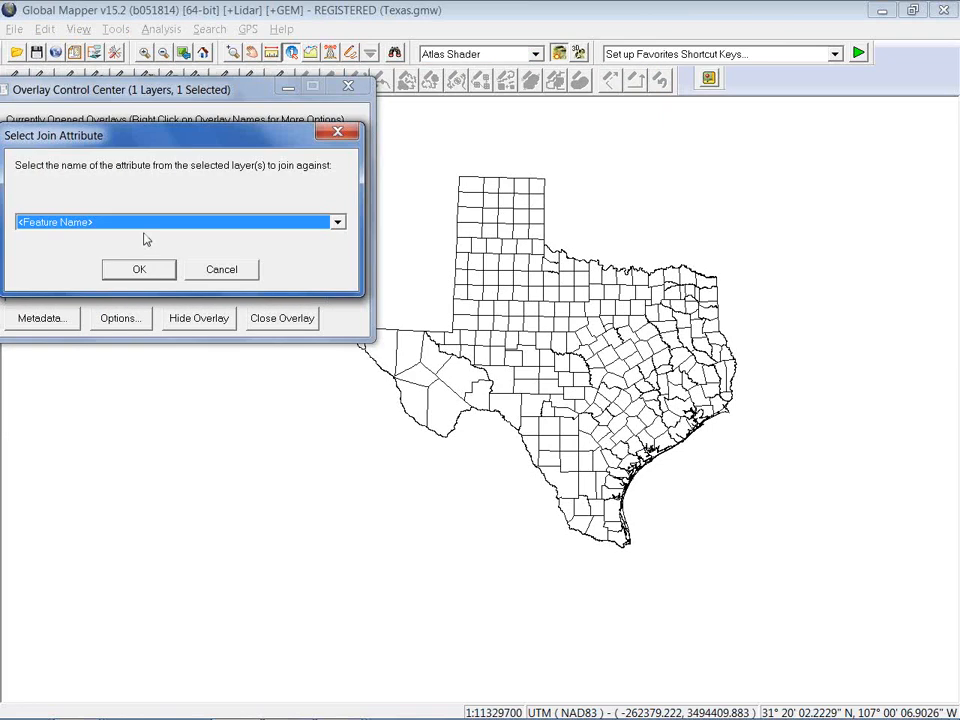
left_click(140, 222)
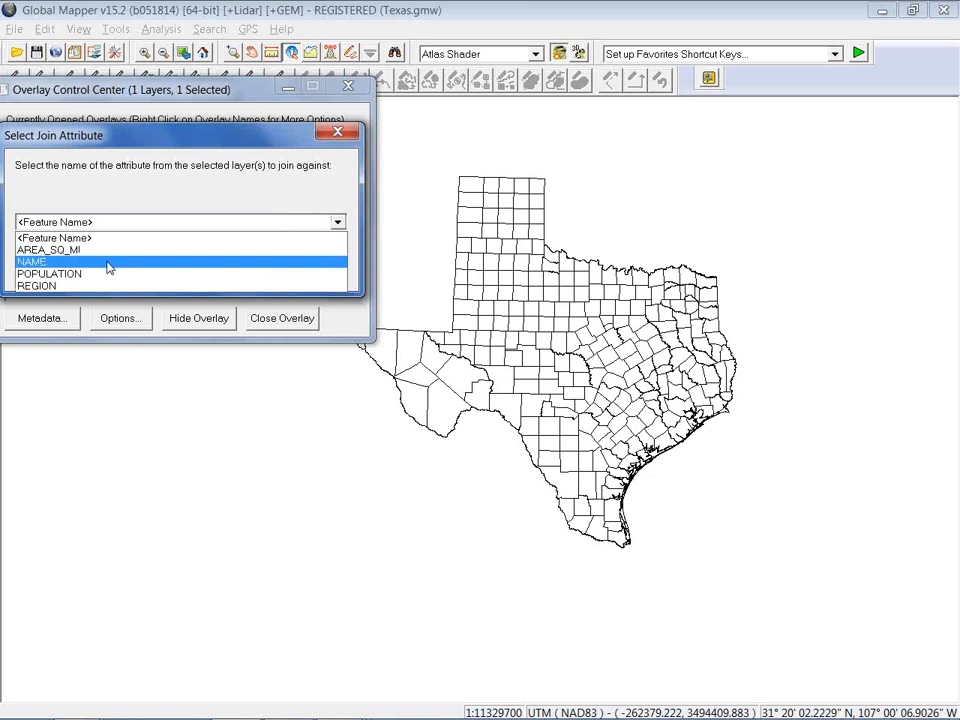
left_click(109, 263)
left_click(133, 268)
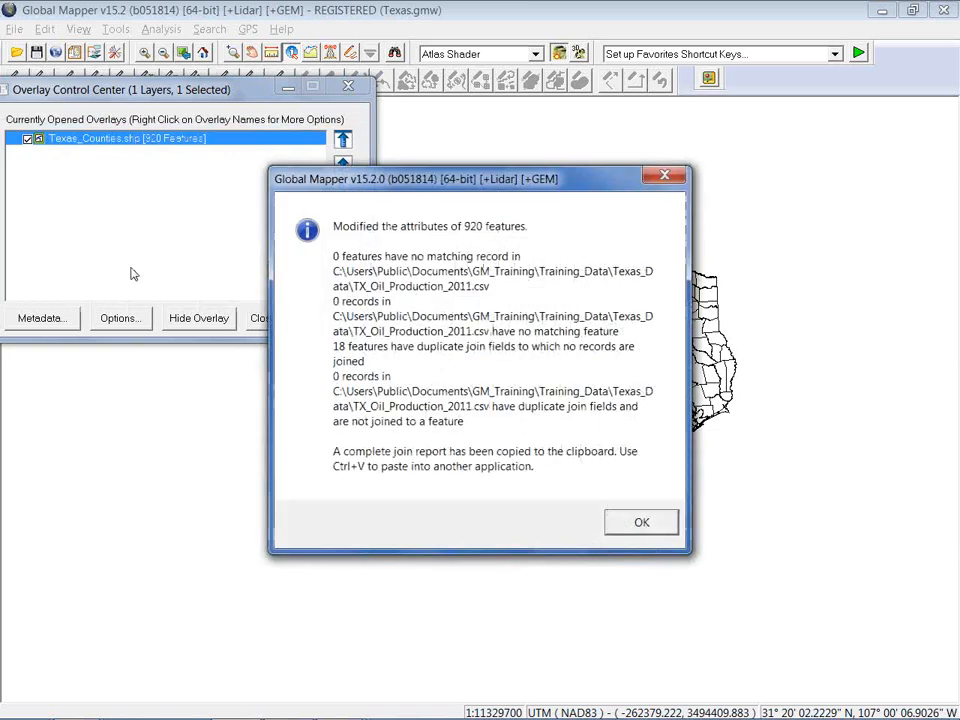
left_click(655, 526)
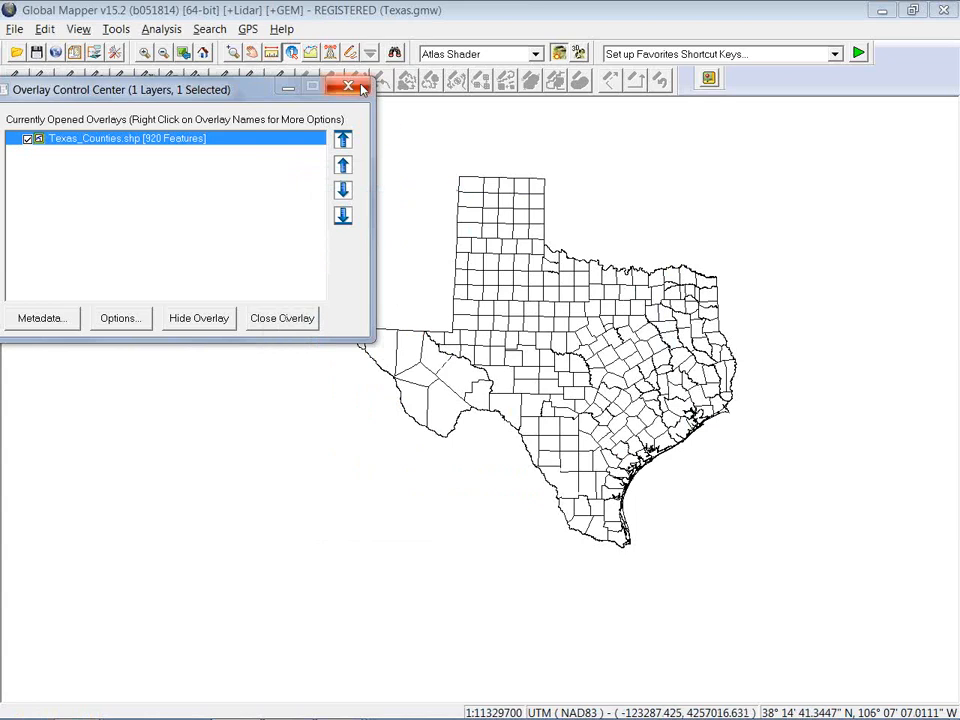
Check the joined Oil (BBL) attribute in the feature information of Mason and Bastrop counties.
left_click(564, 379)
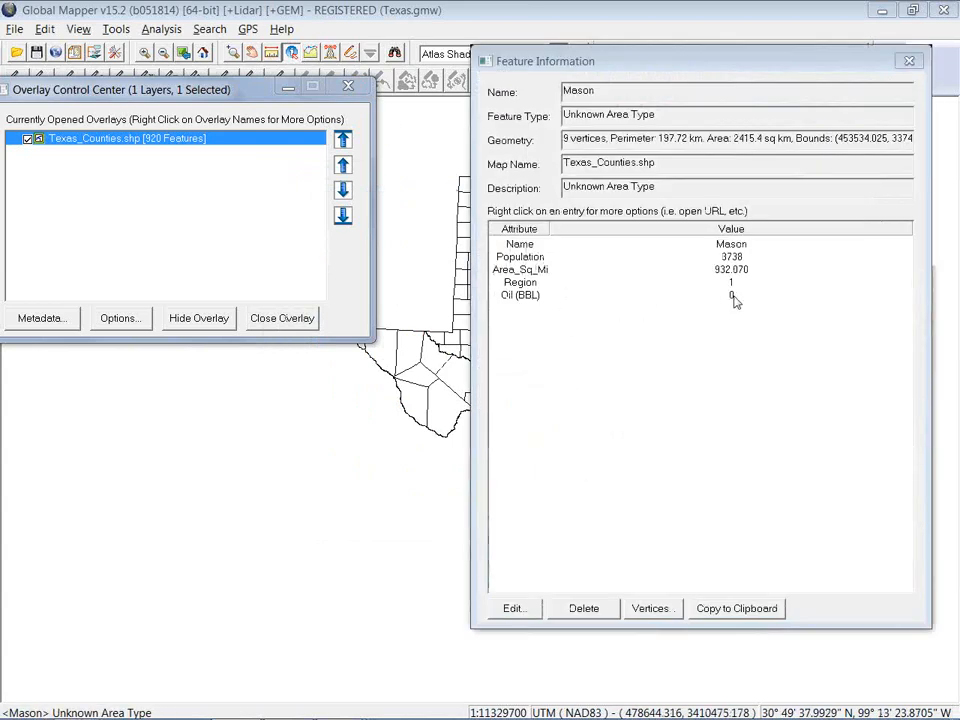
left_click(909, 61)
left_click(564, 377)
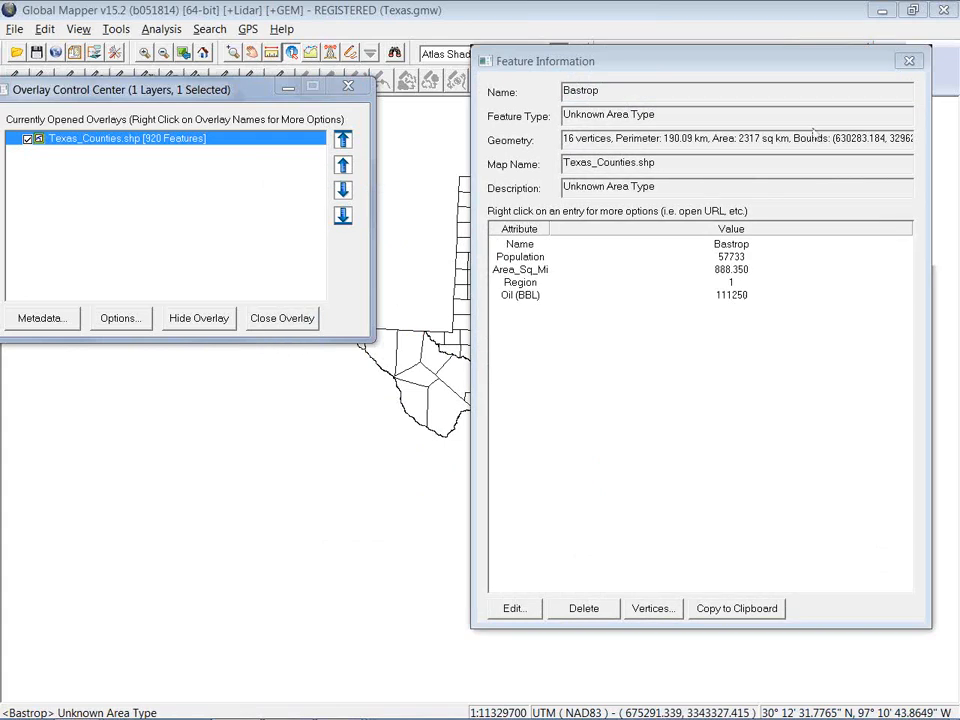
left_click(908, 61)
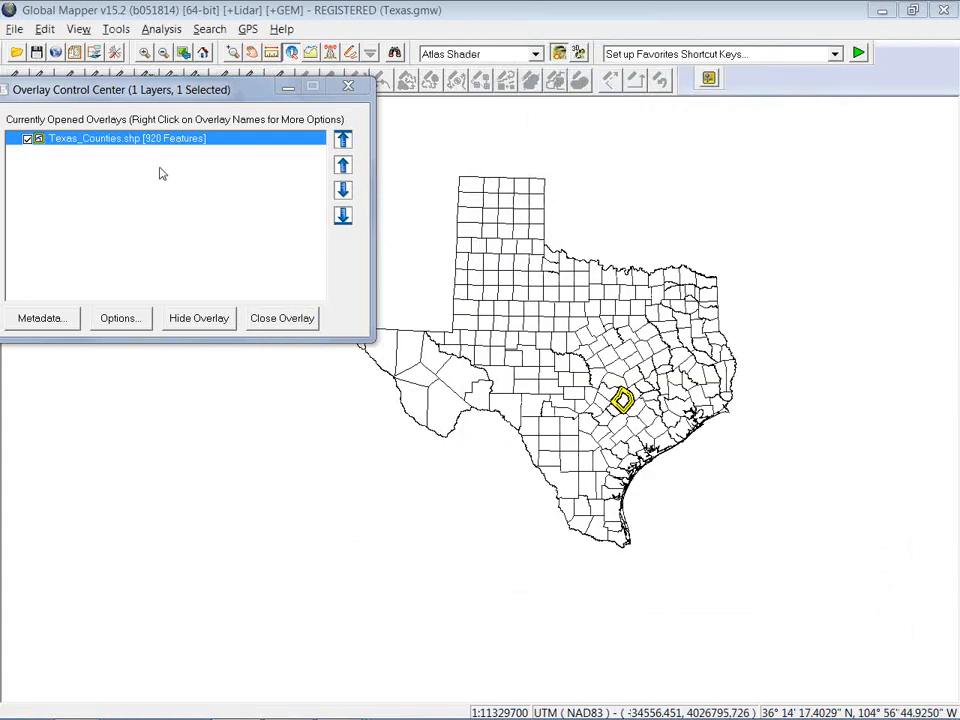
Review the operations offered by Calculate/Copy Attribute Value for the Texas_Counties.shp layer, and close the setup without calculating.
right_click(153, 146)
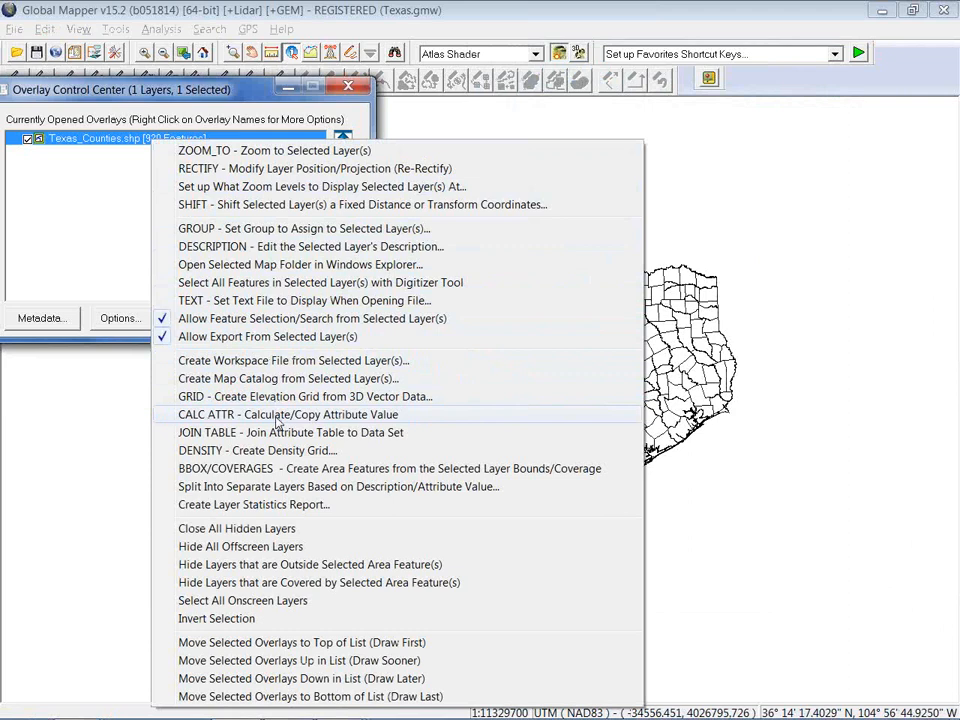
left_click(282, 423)
left_click(283, 420)
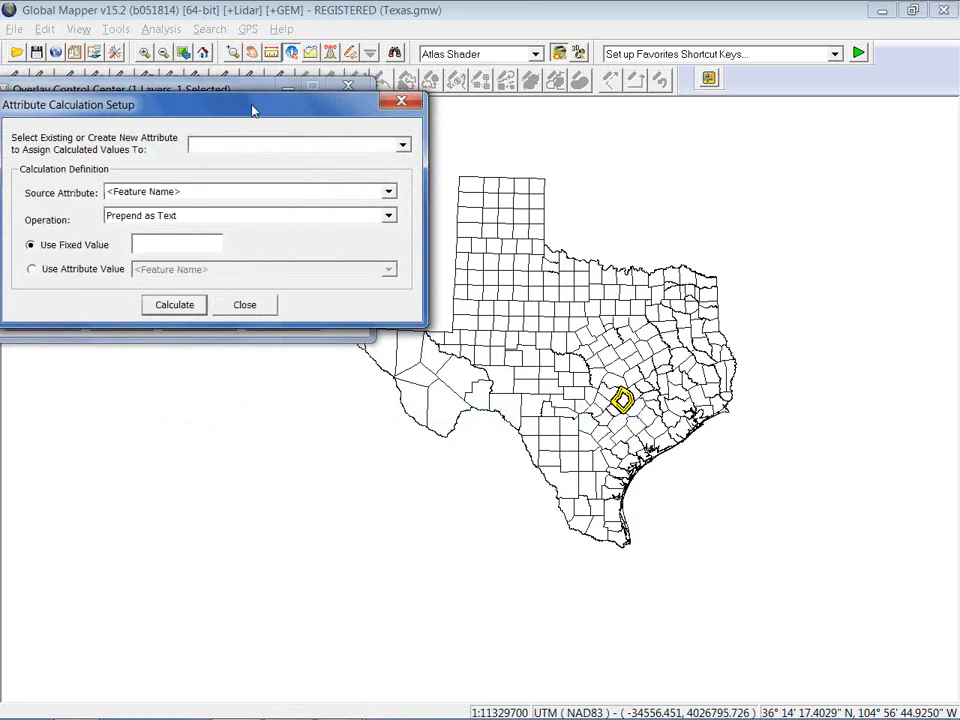
left_click_drag(252, 105, 317, 171)
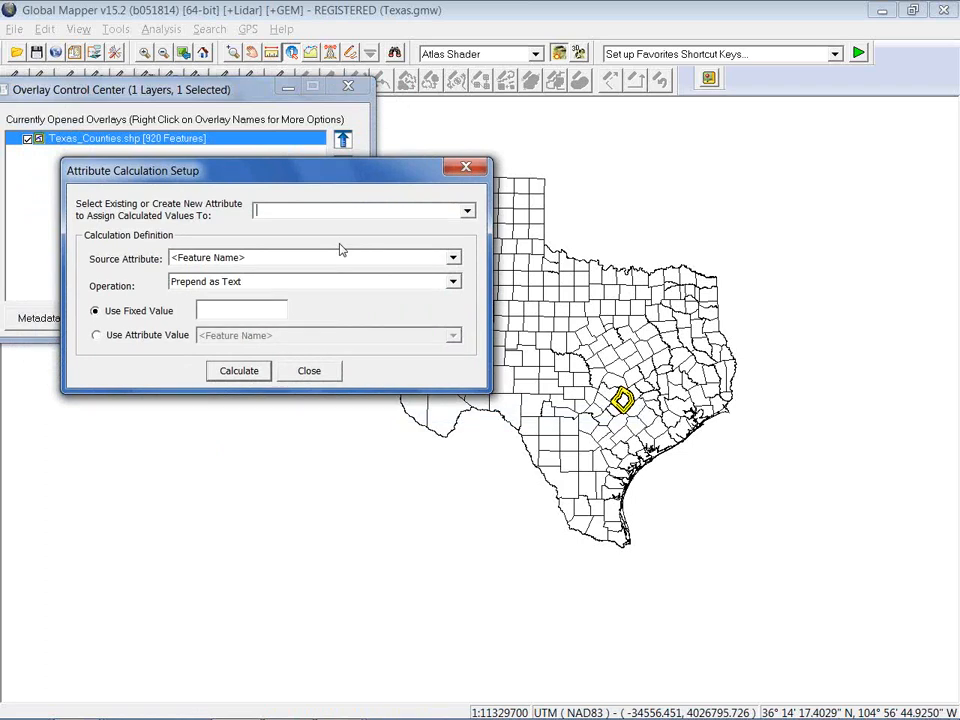
left_click(452, 282)
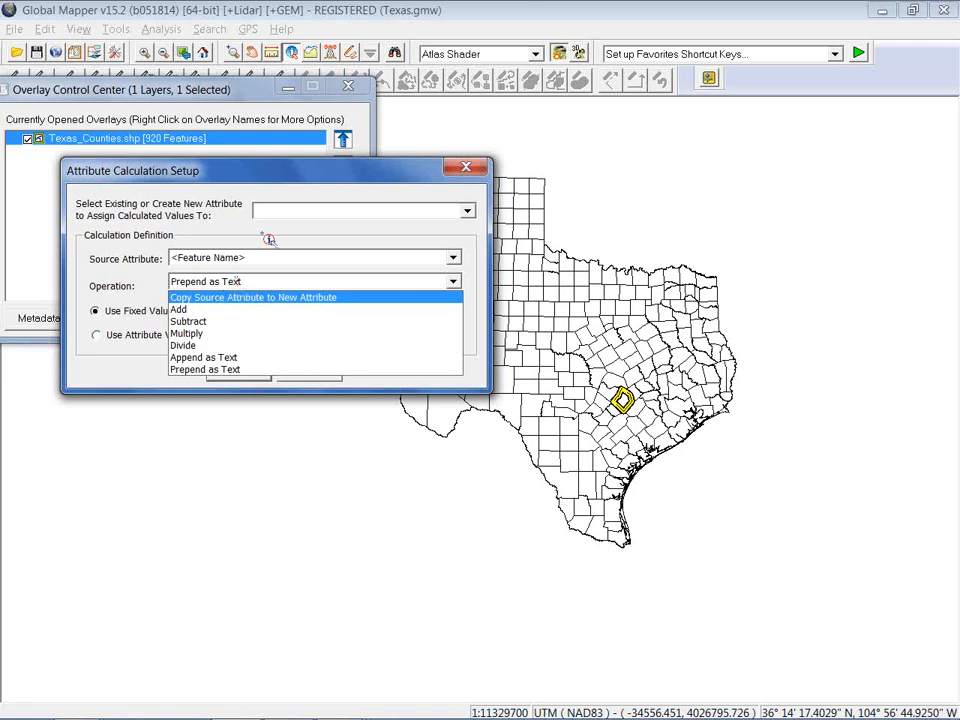
left_click(464, 167)
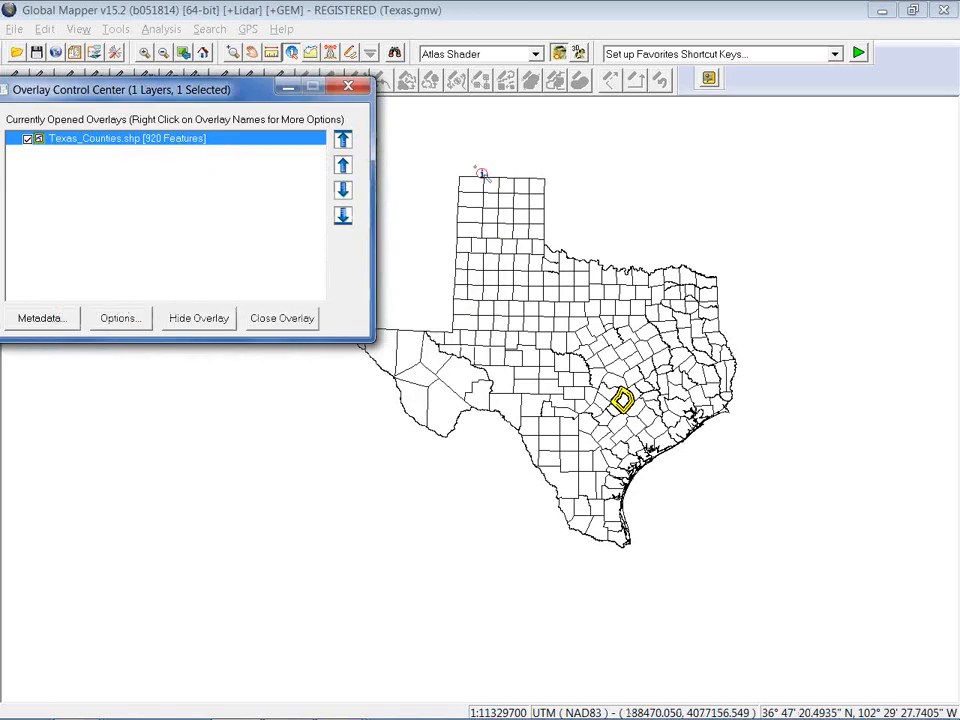
Close the Overlay Control Center and unload all data without saving the changes to a workspace.
left_click(464, 167)
left_click(254, 56)
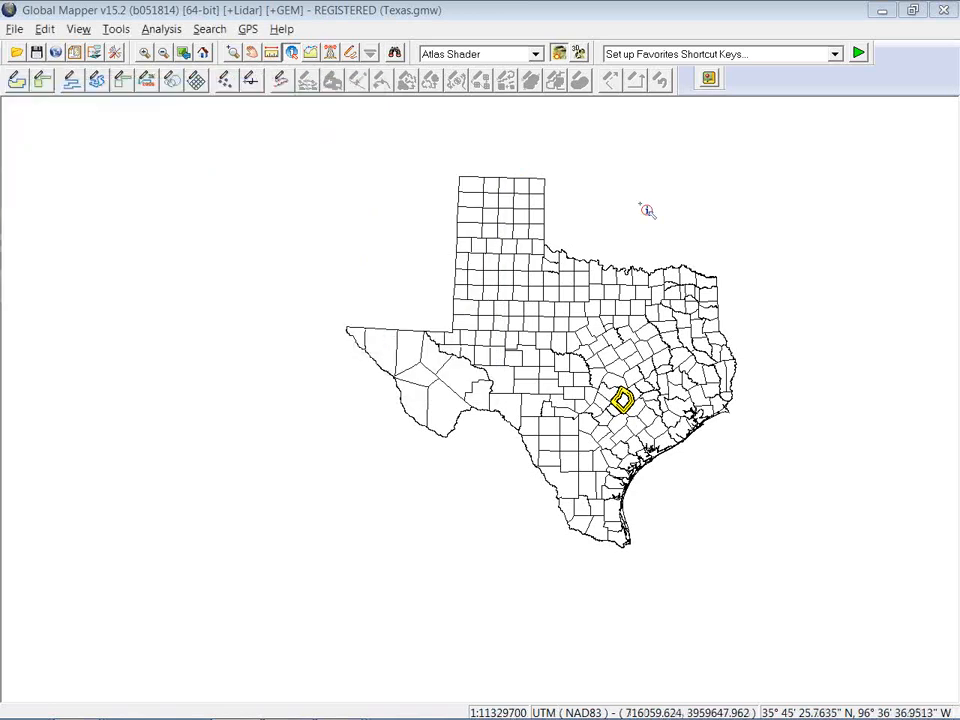
key("ctrl+u")
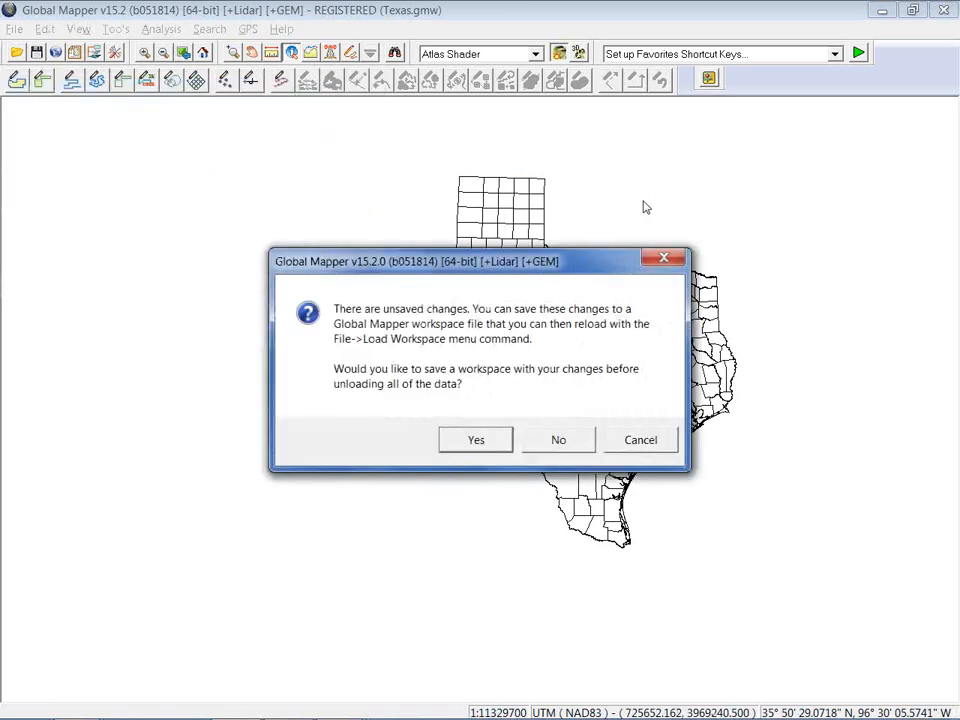
left_click(574, 440)
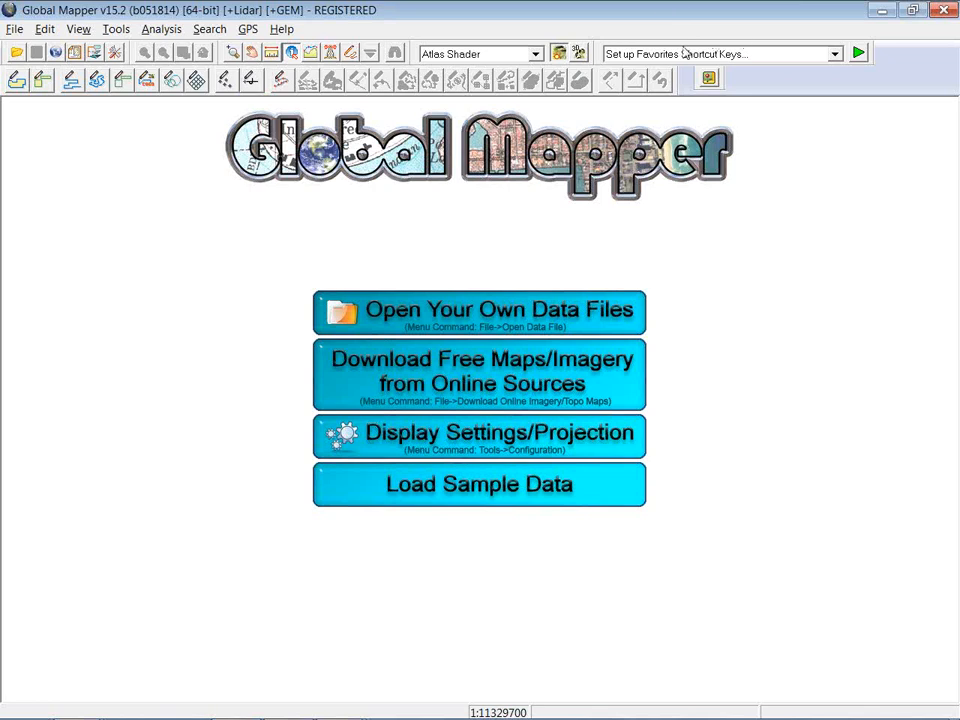
Batch geocode the addresses in Customers.txt as tab-delimited with column names in the first row, and close the results.
left_click(219, 33)
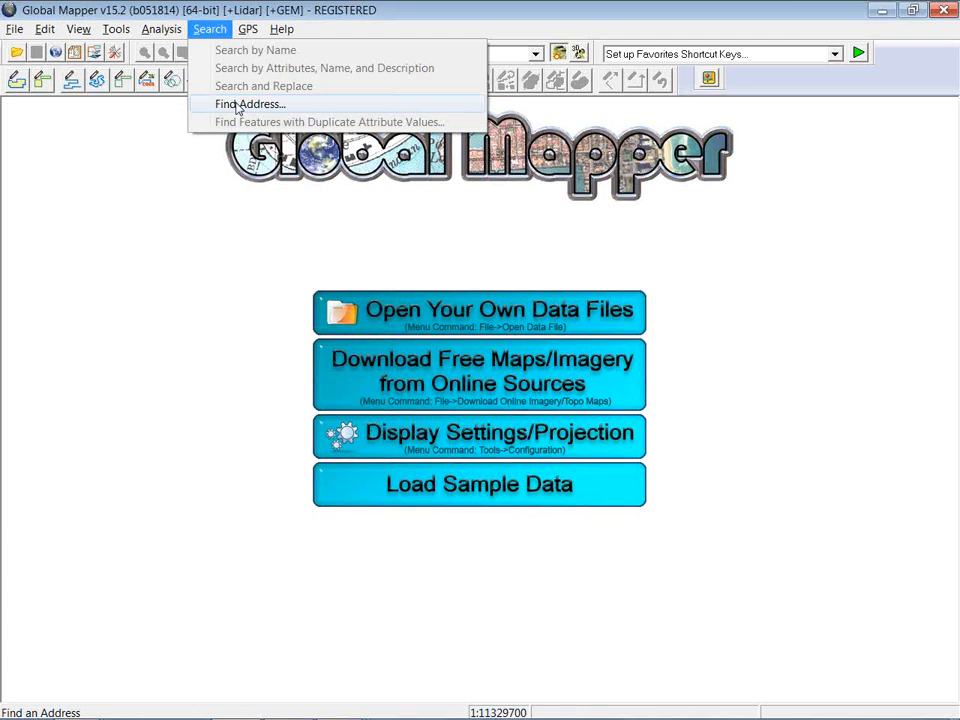
left_click(238, 104)
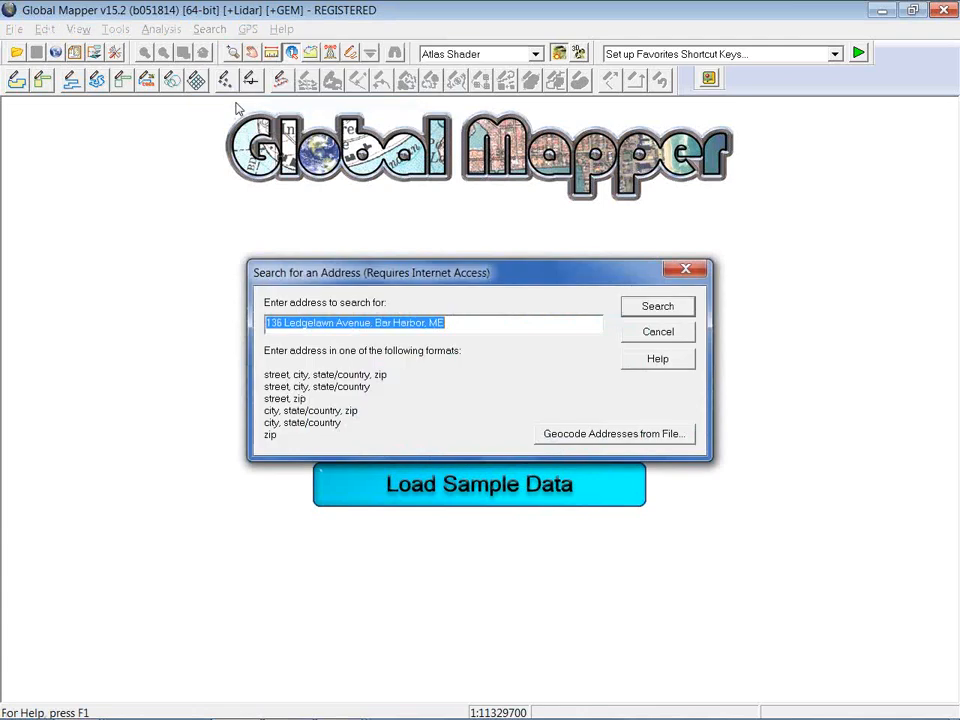
key("BackSpace")
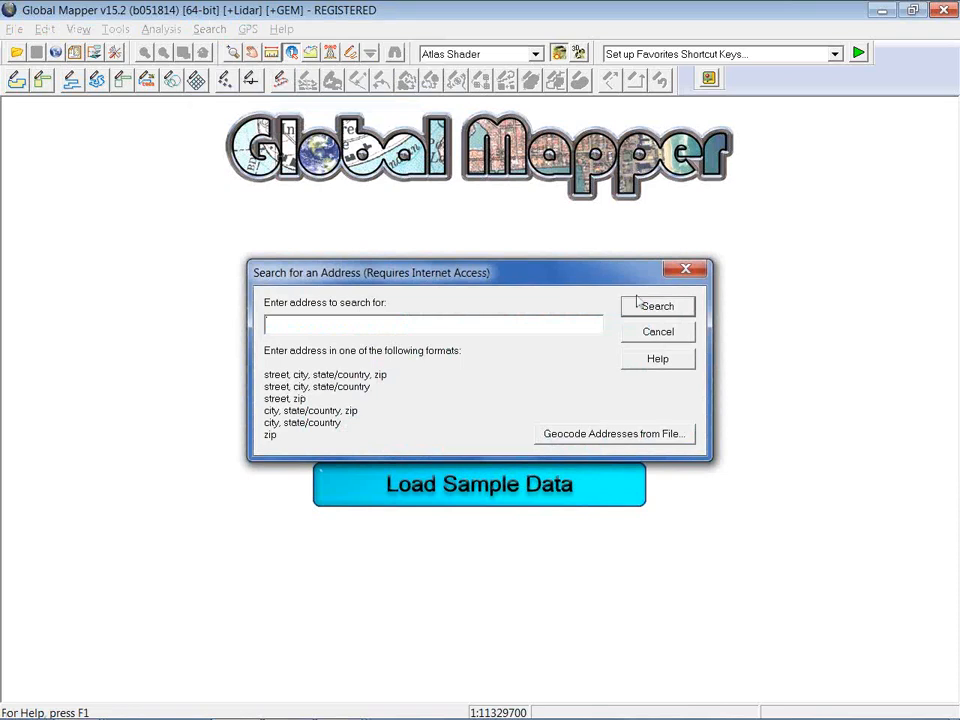
left_click(630, 436)
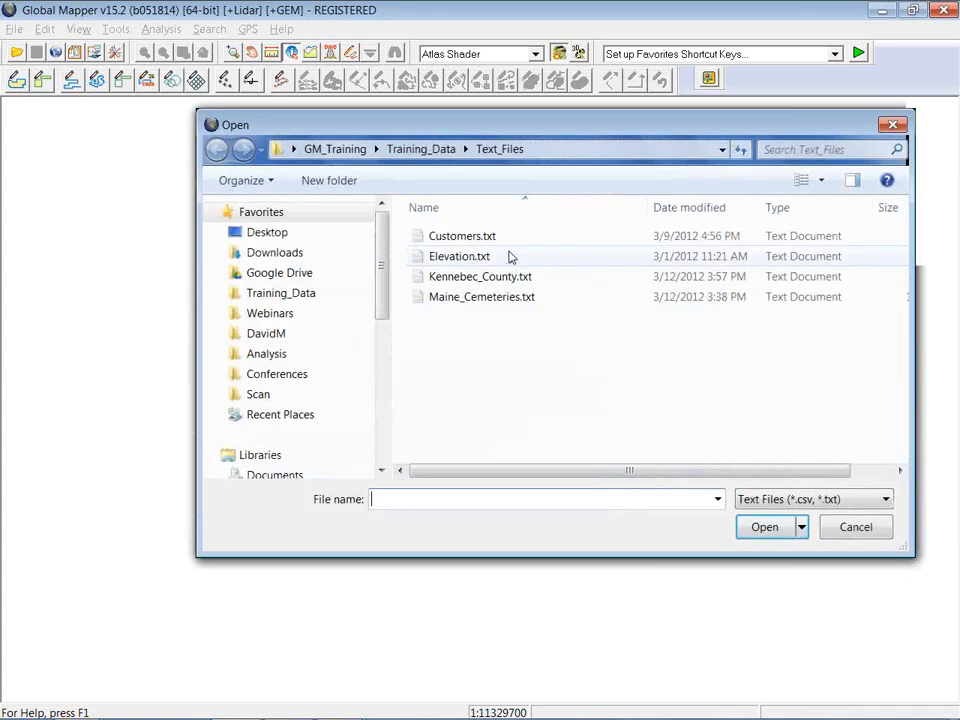
left_click(493, 237)
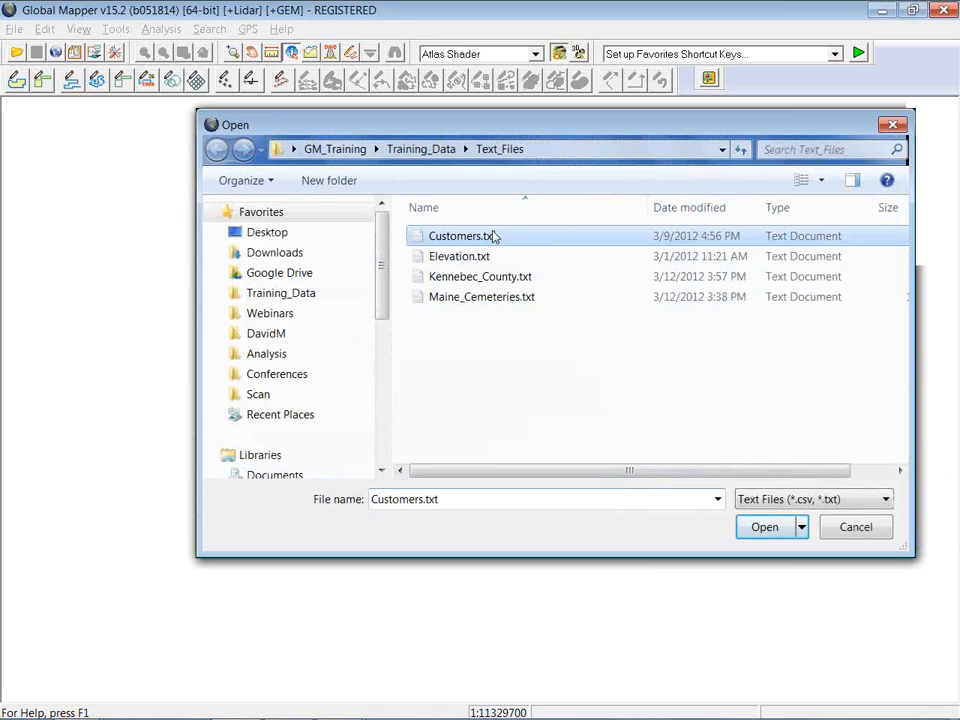
left_click(768, 528)
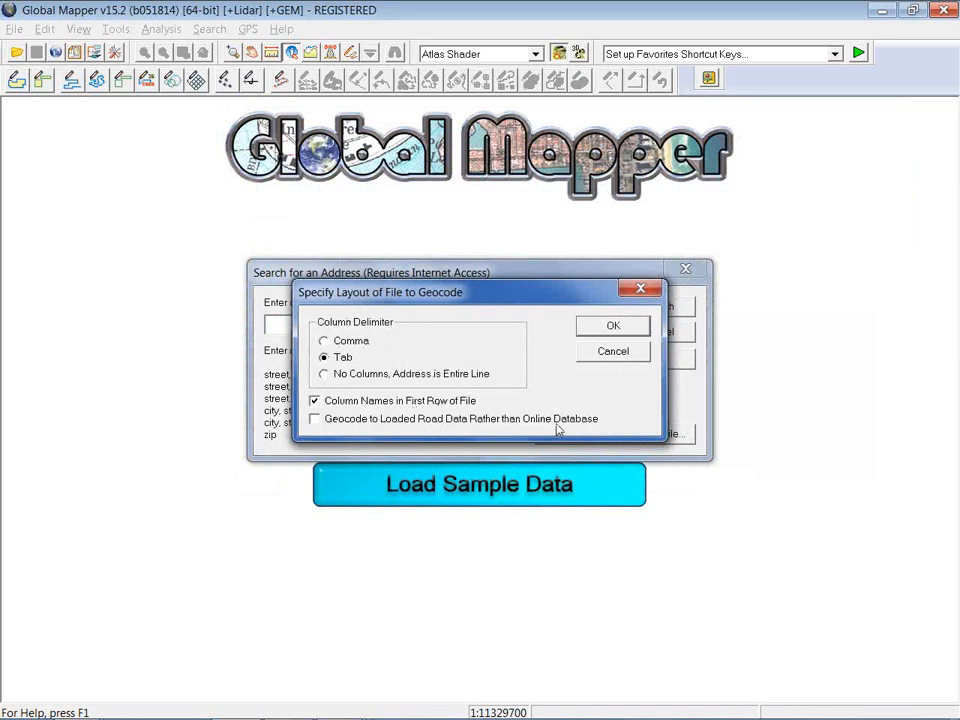
left_click(611, 326)
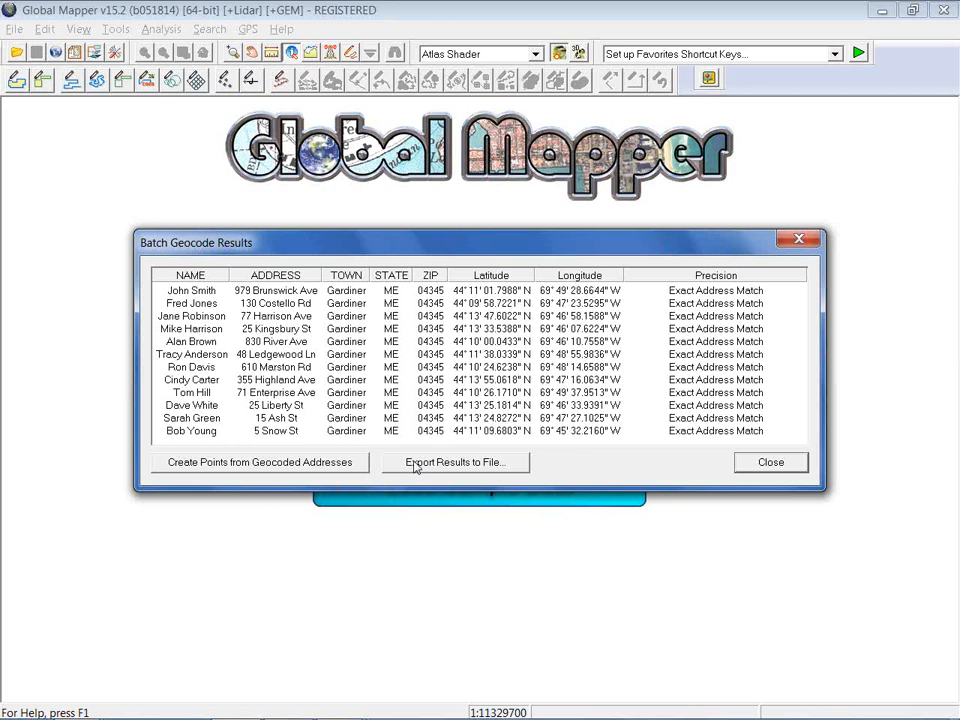
left_click(775, 463)
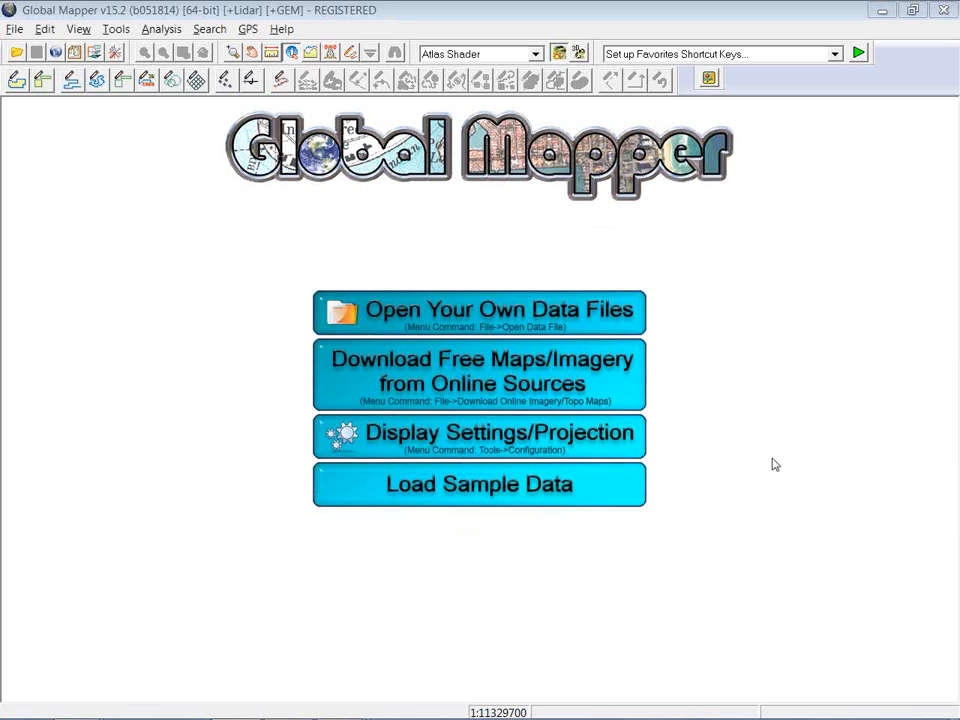
Load the Vernal Pools.gmw workspace and display the PVP_PT.shp point layer along with the state outline.
left_click(13, 31)
left_click(56, 233)
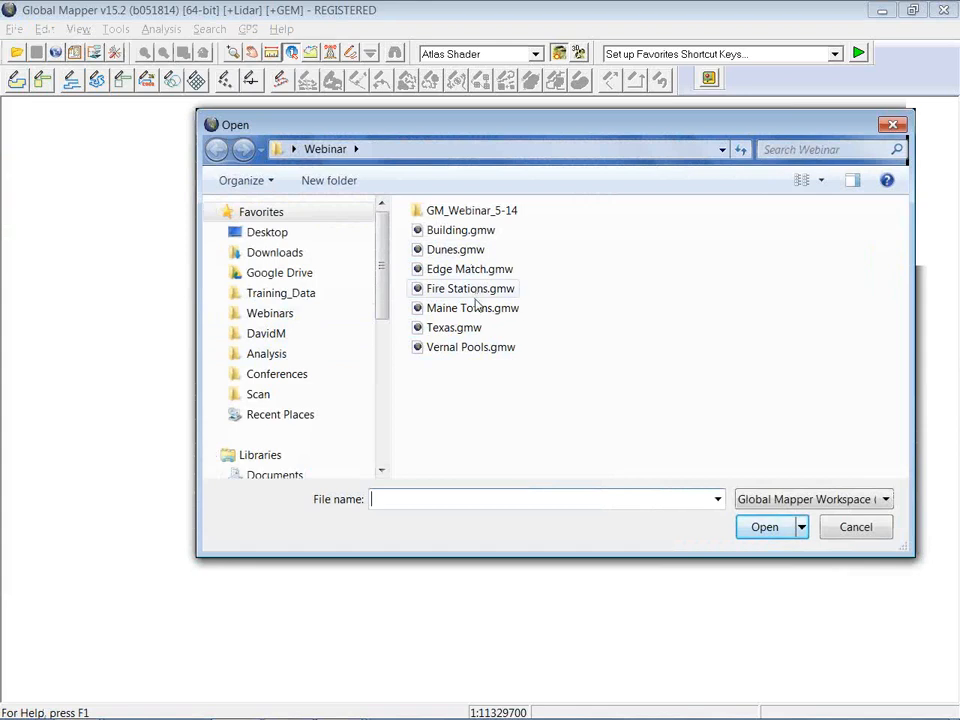
left_click(440, 346)
left_click(760, 528)
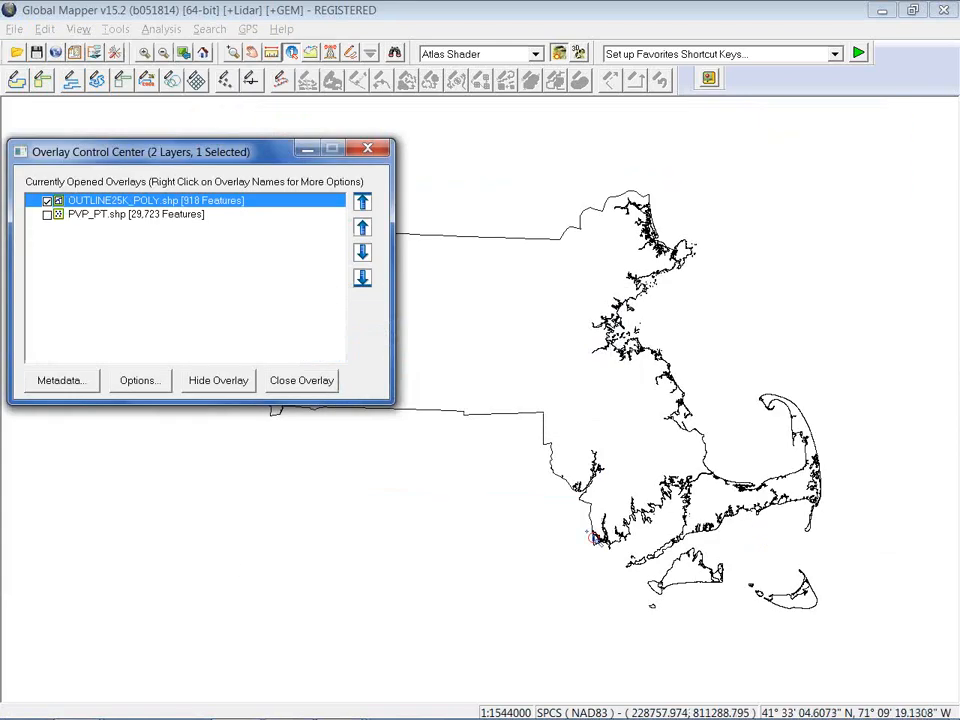
left_click_drag(272, 166, 288, 478)
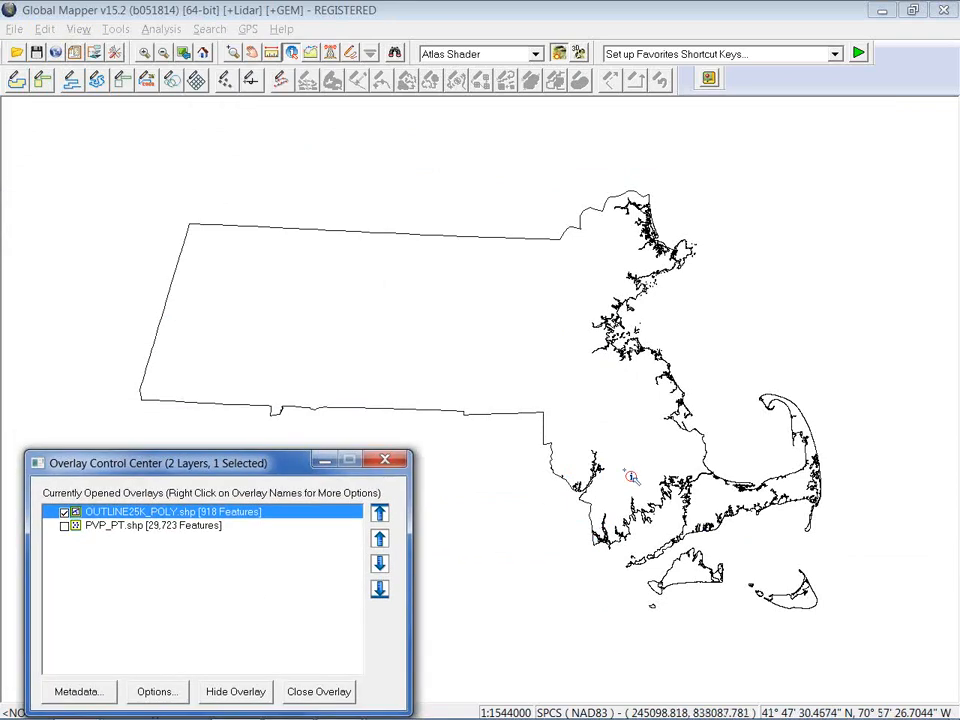
left_click(64, 526)
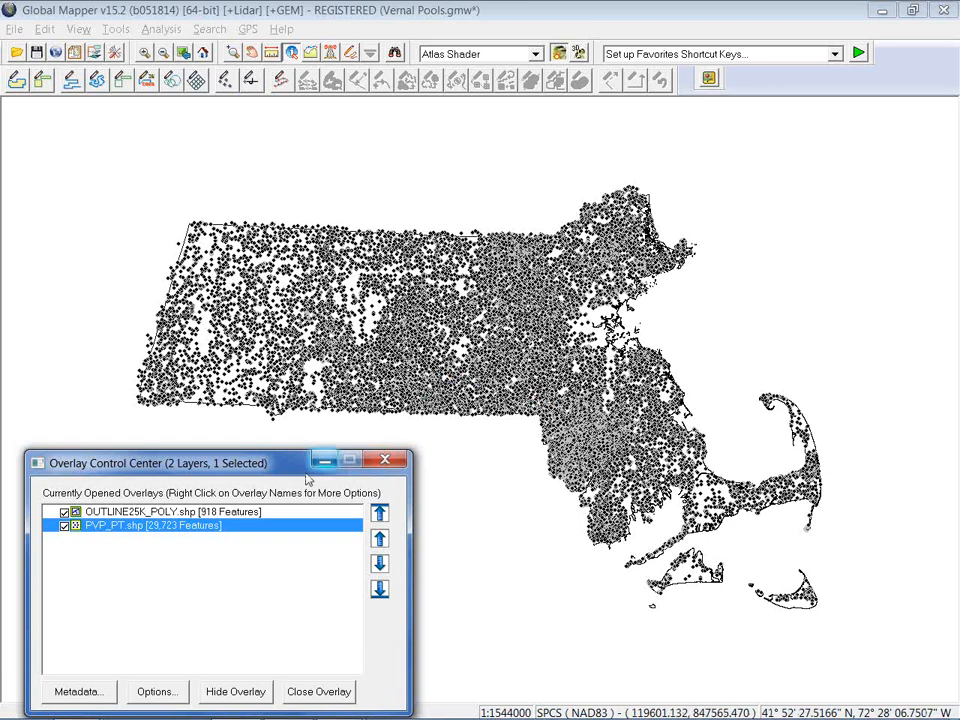
left_click_drag(244, 463, 241, 449)
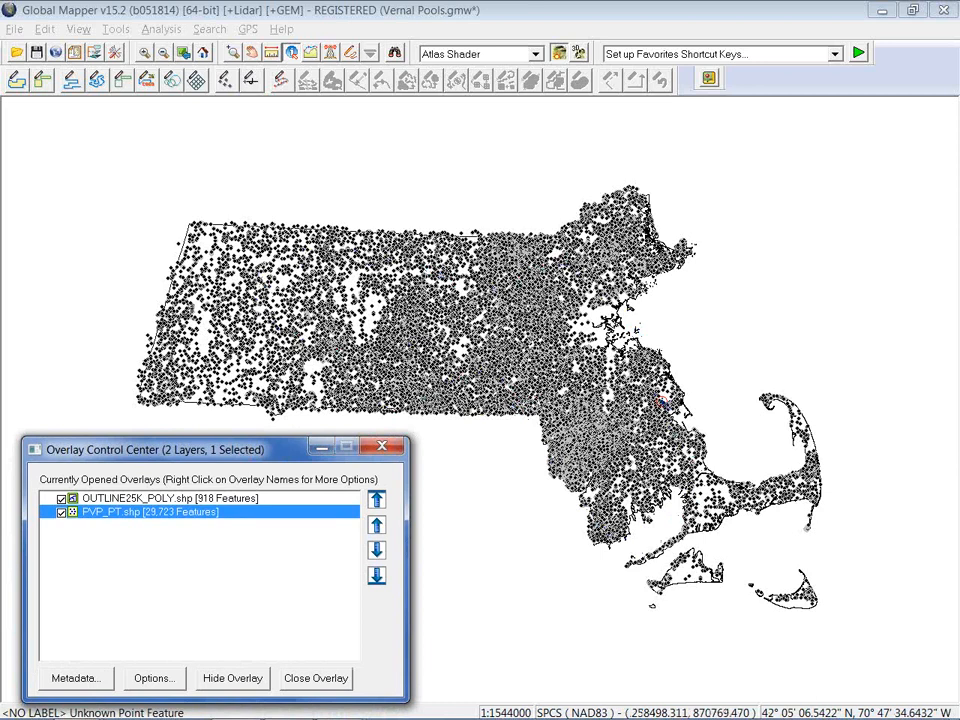
Create a density grid from the PVP_PT.shp points with the default settings, and hide the point layer.
right_click(177, 515)
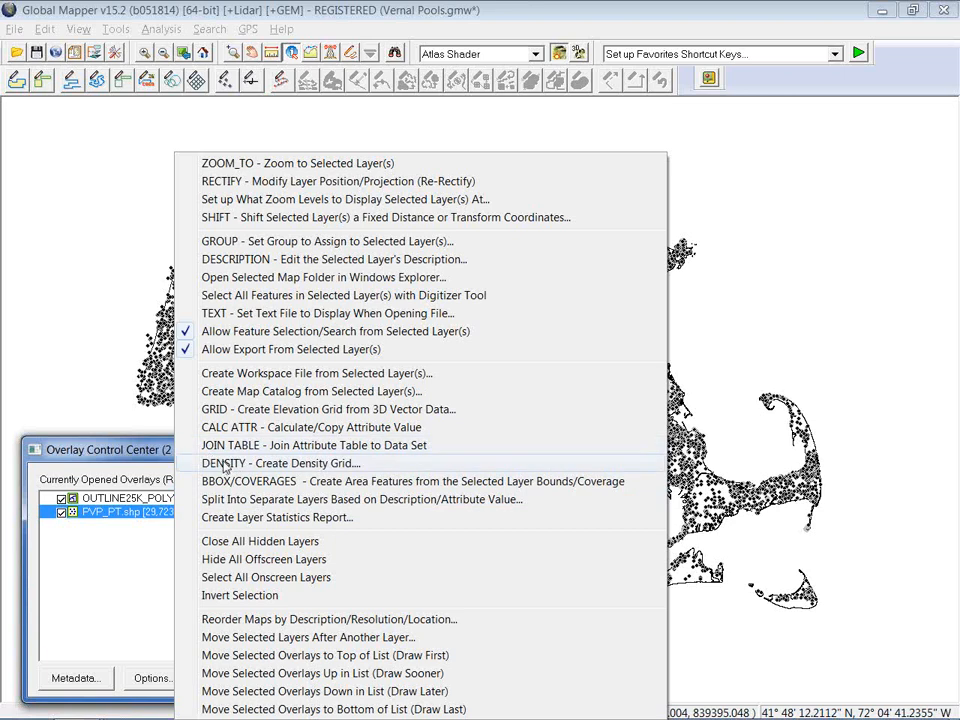
left_click(225, 464)
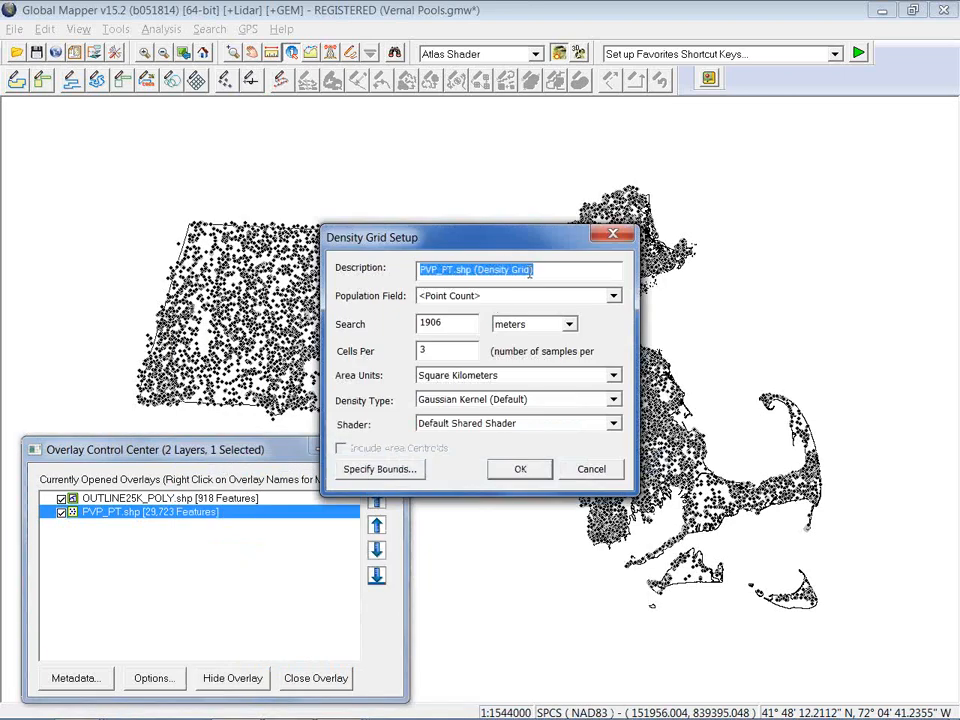
left_click(522, 477)
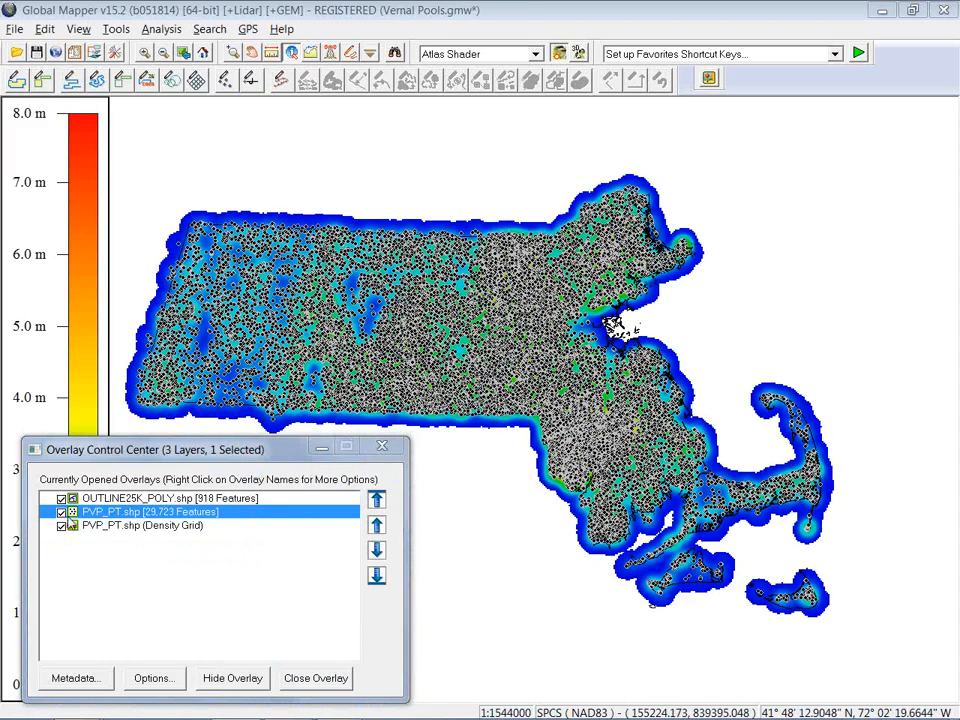
left_click(61, 512)
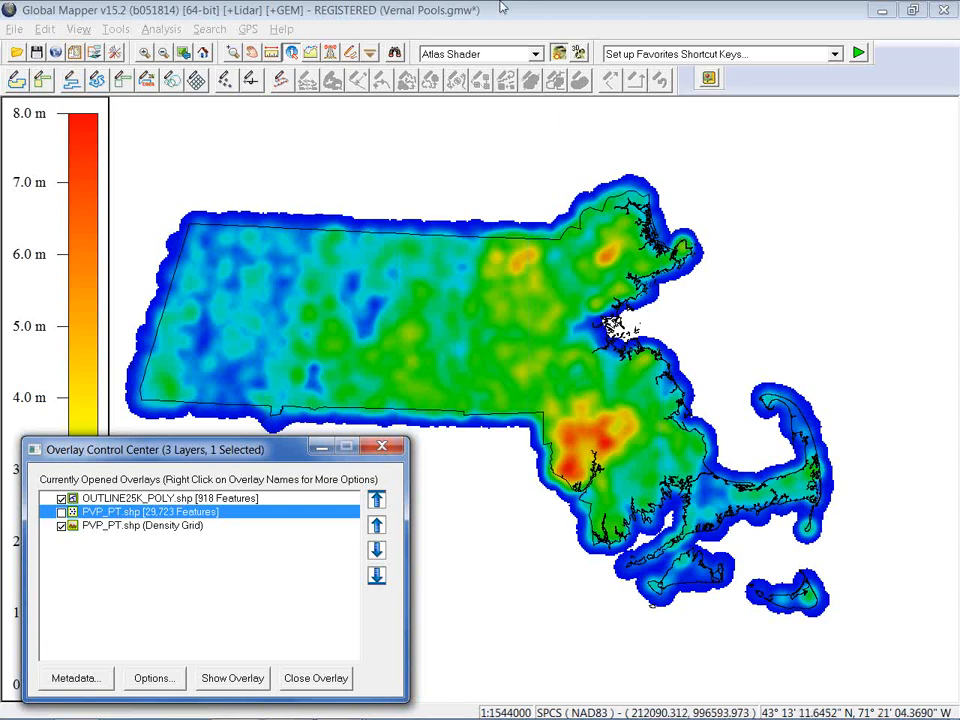
left_click(386, 8)
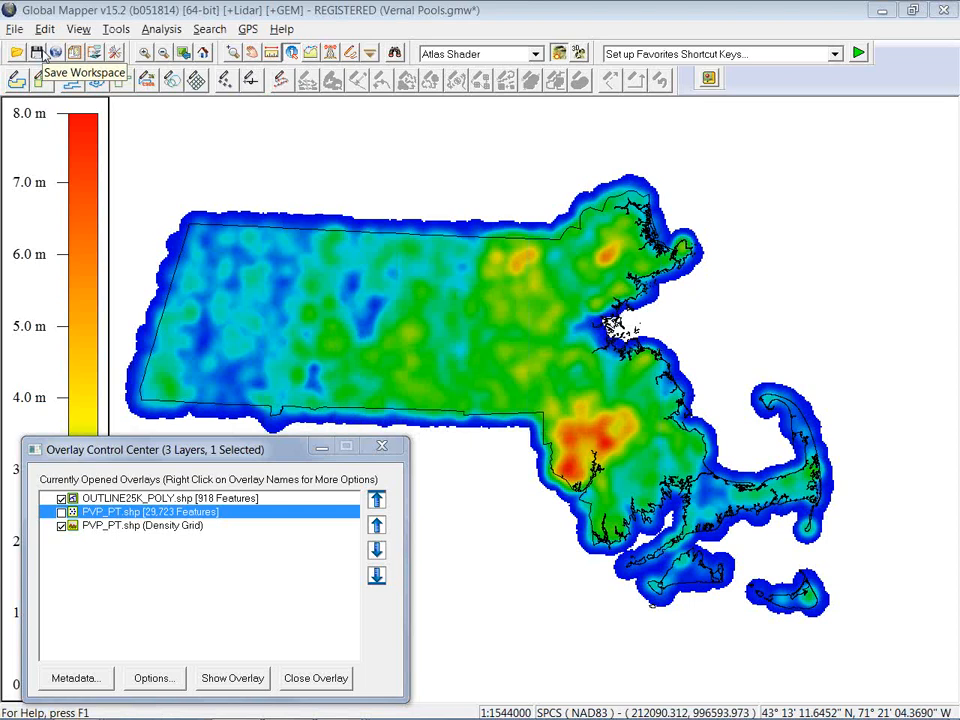
Unload the vernal pool data, load the Dunes.gmw workspace, and close the Overlay Control Center.
left_click(43, 55)
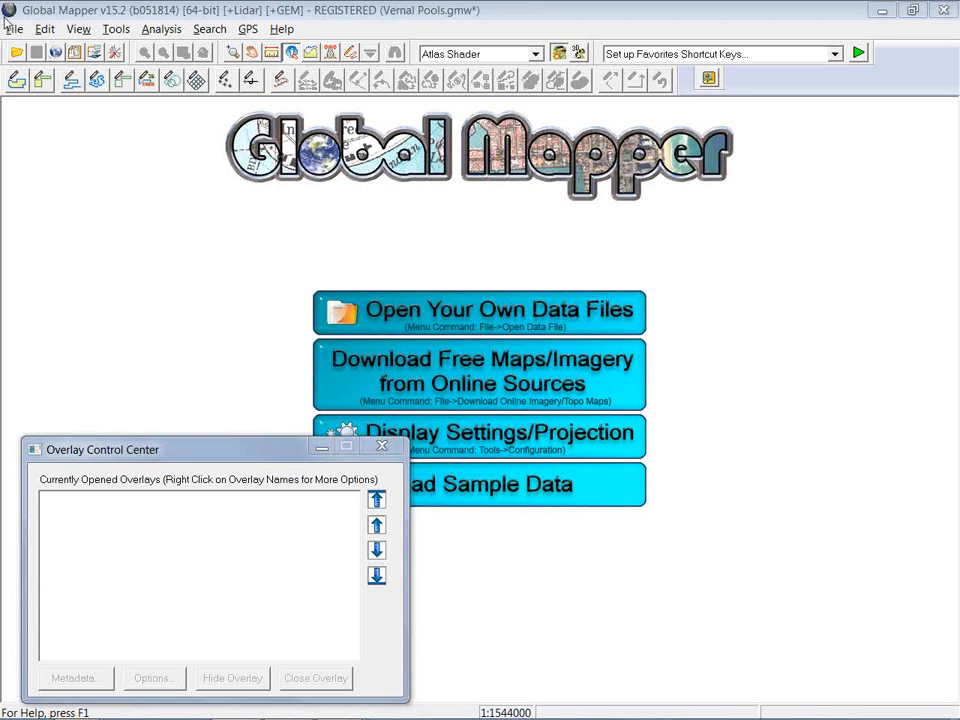
left_click(13, 29)
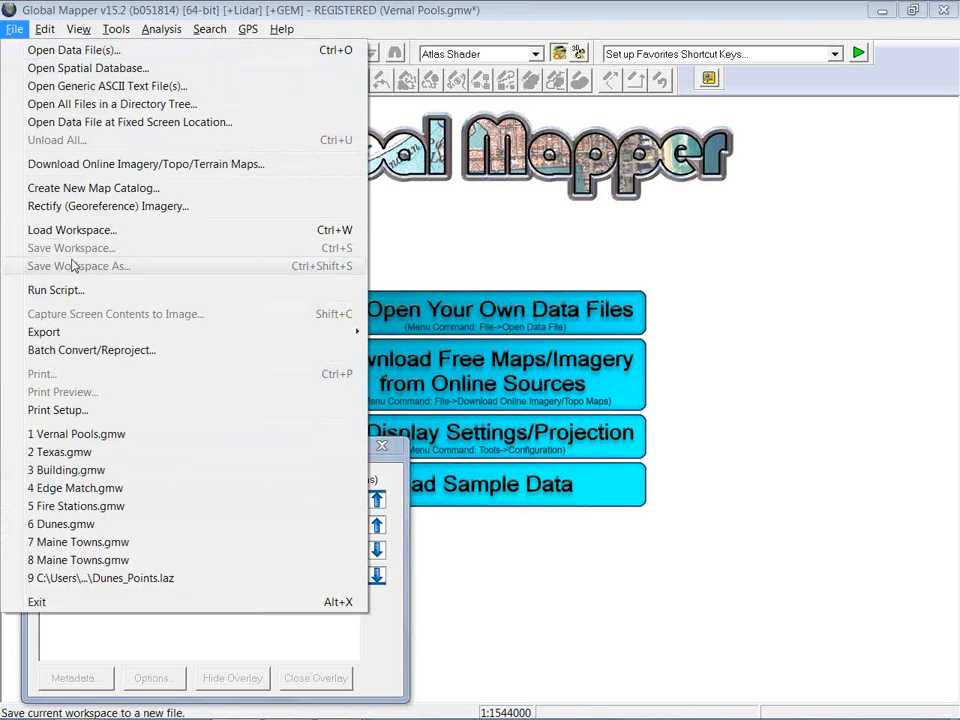
left_click(60, 230)
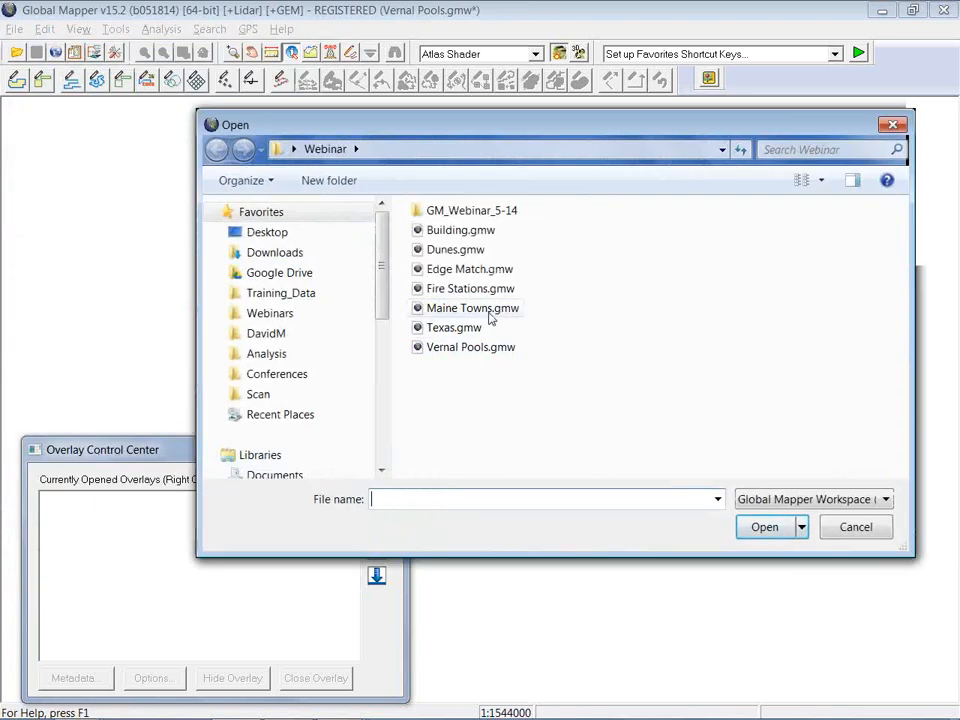
left_click(460, 250)
left_click(757, 527)
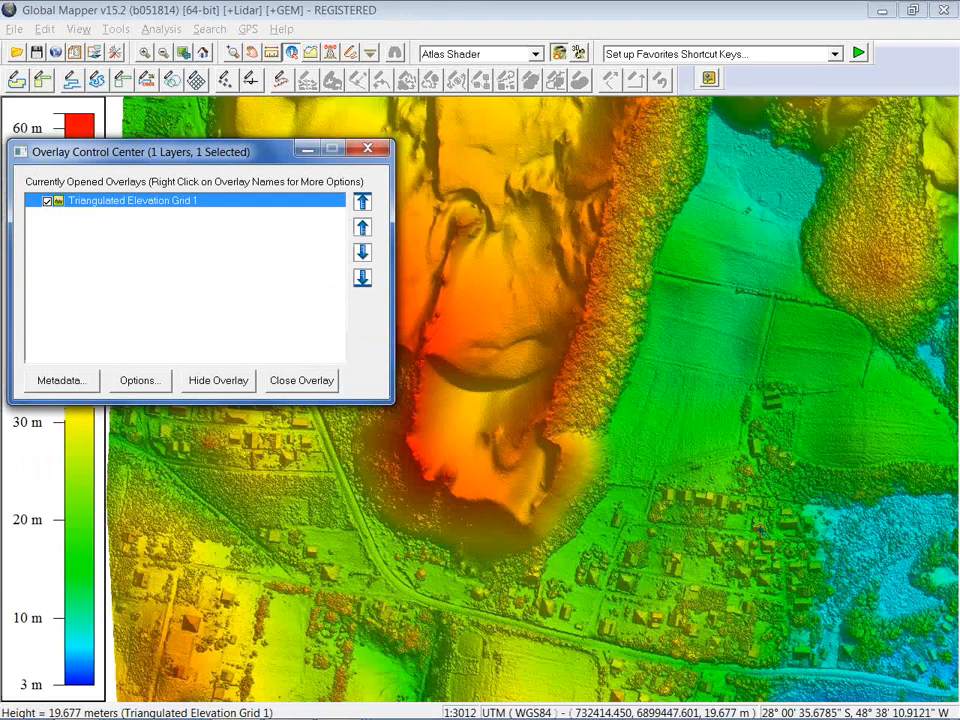
left_click(368, 149)
Show the dune terrain in the 3D View and examine the dunes from several angles.
scroll(510, 377, "up", 2)
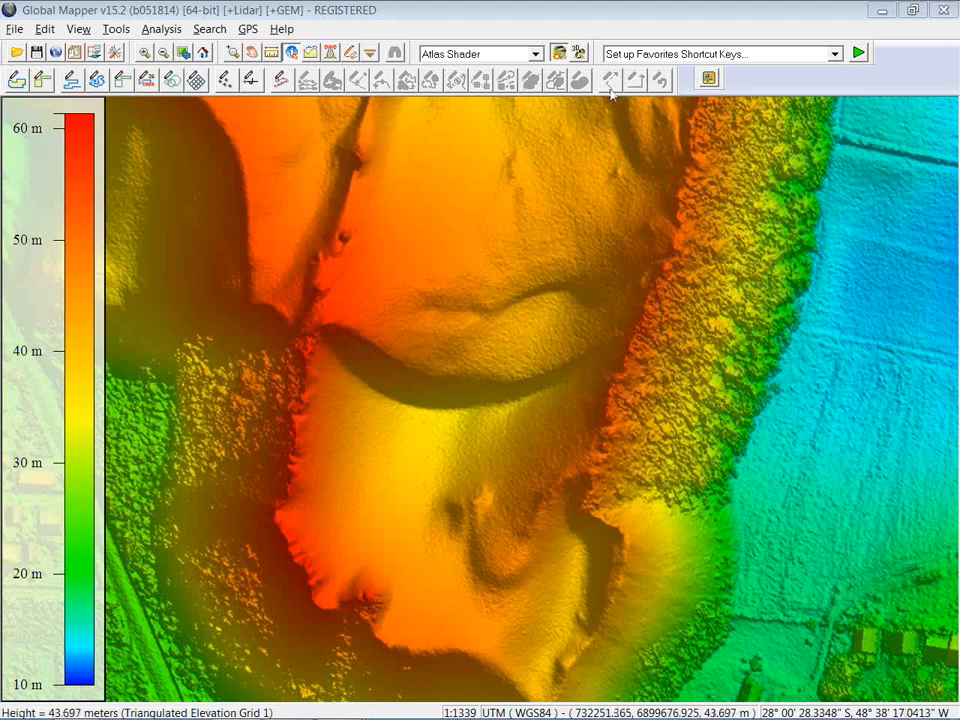
left_click(578, 54)
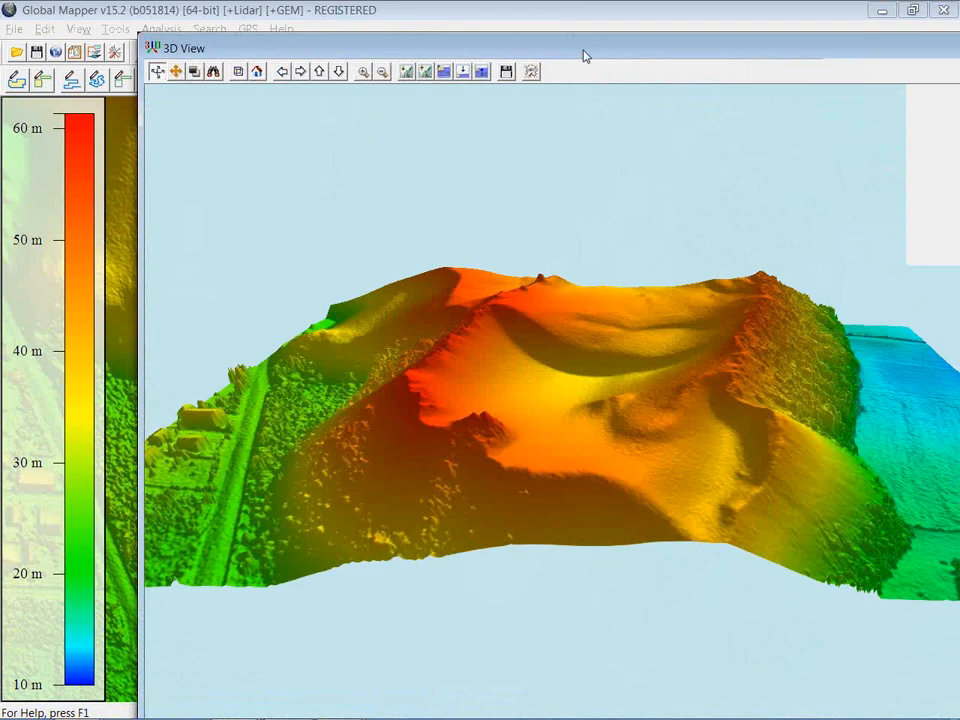
left_click_drag(585, 56, 414, 56)
scroll(411, 465, "up", 3)
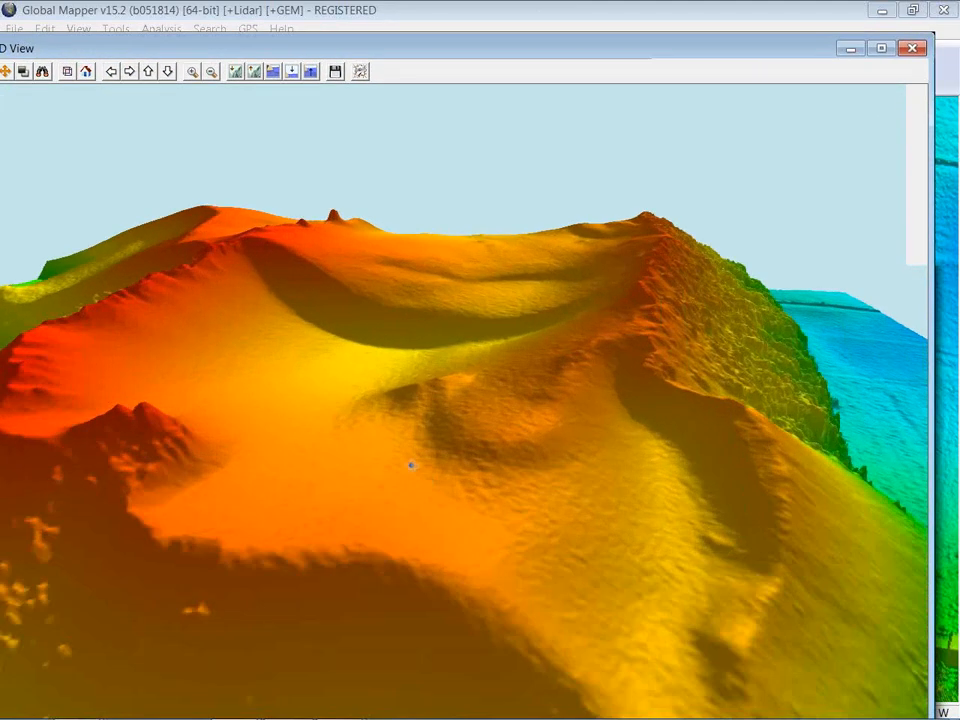
left_click_drag(345, 463, 345, 491)
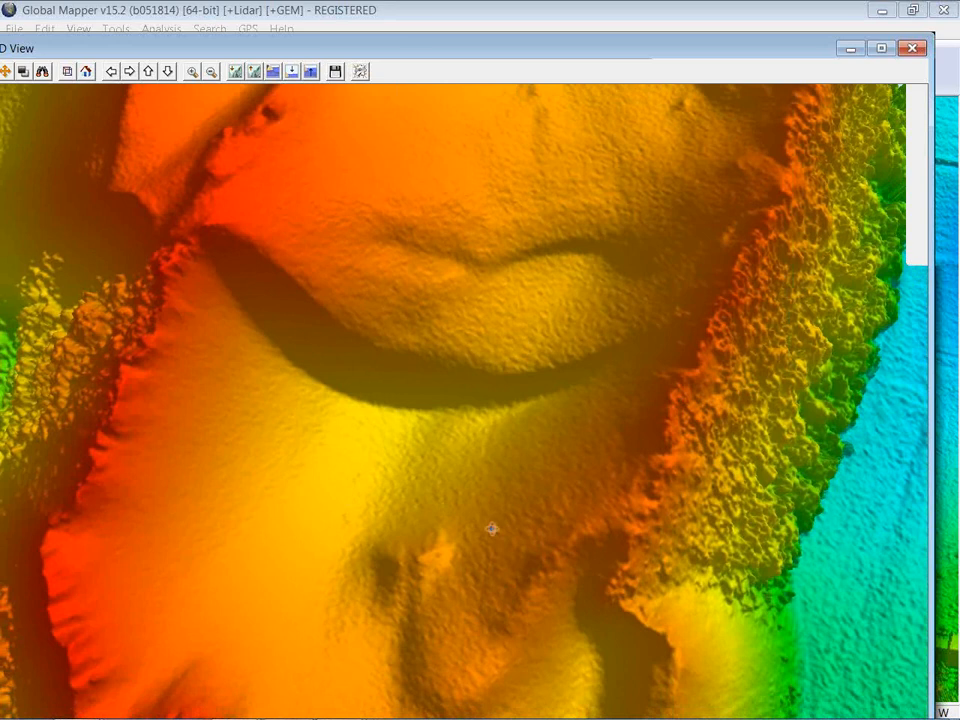
left_click_drag(495, 570, 510, 534)
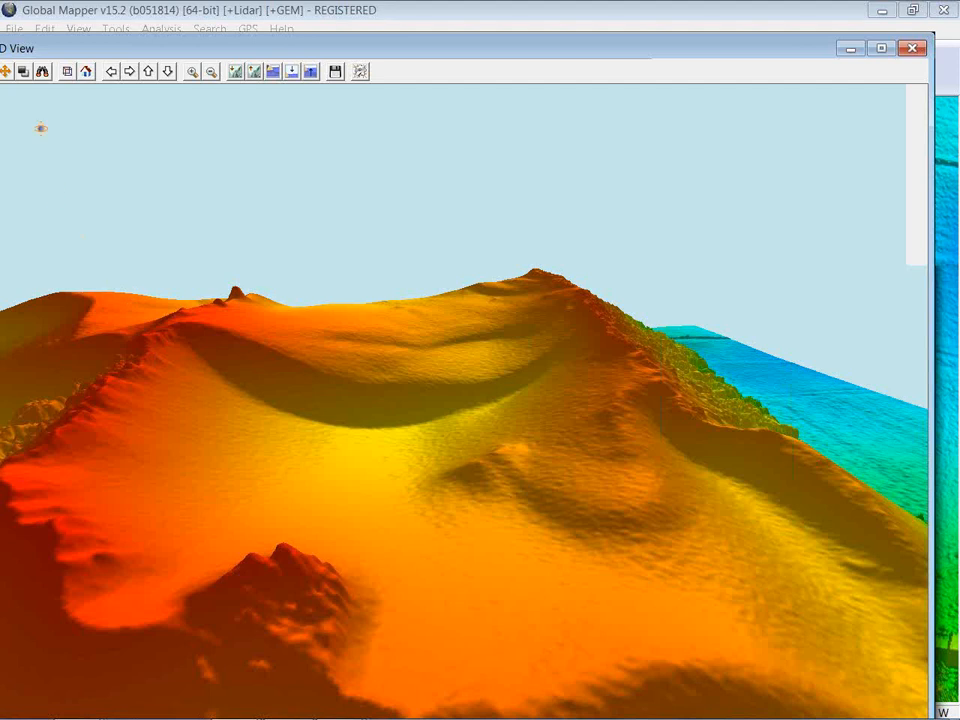
left_click_drag(61, 53, 74, 47)
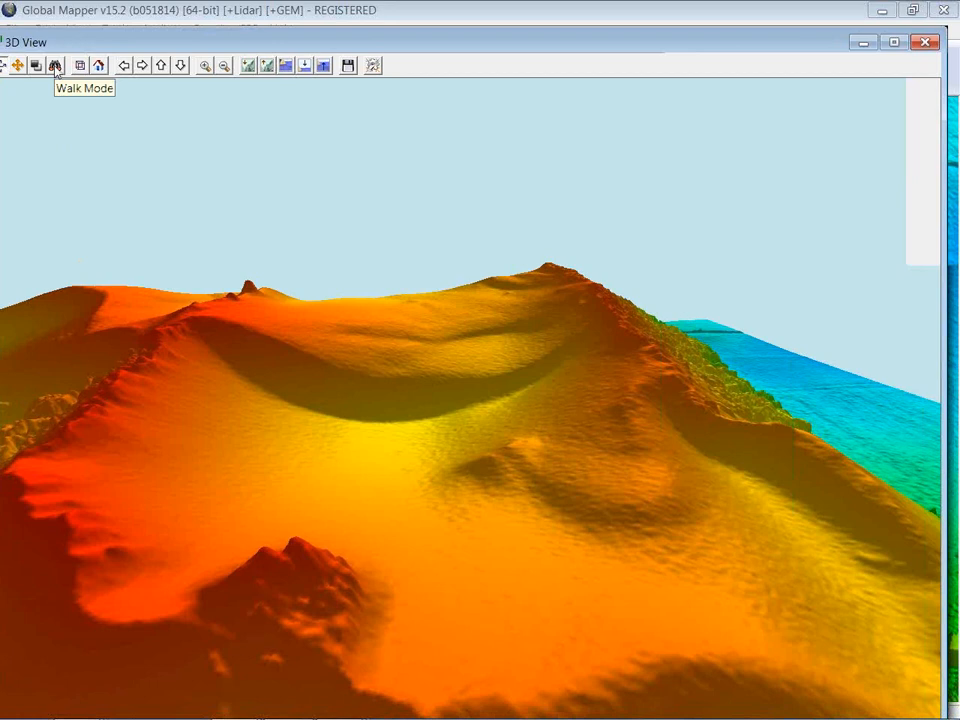
Switch the 3D View to Walk Mode and look across the dune surface from ground level.
left_click(55, 67)
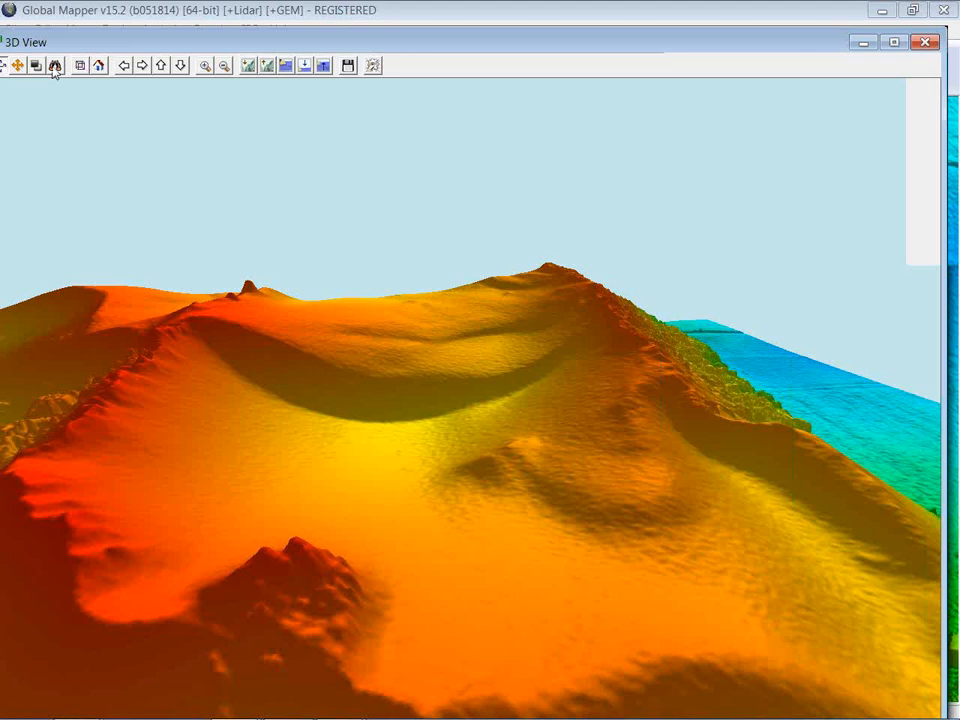
left_click(55, 67)
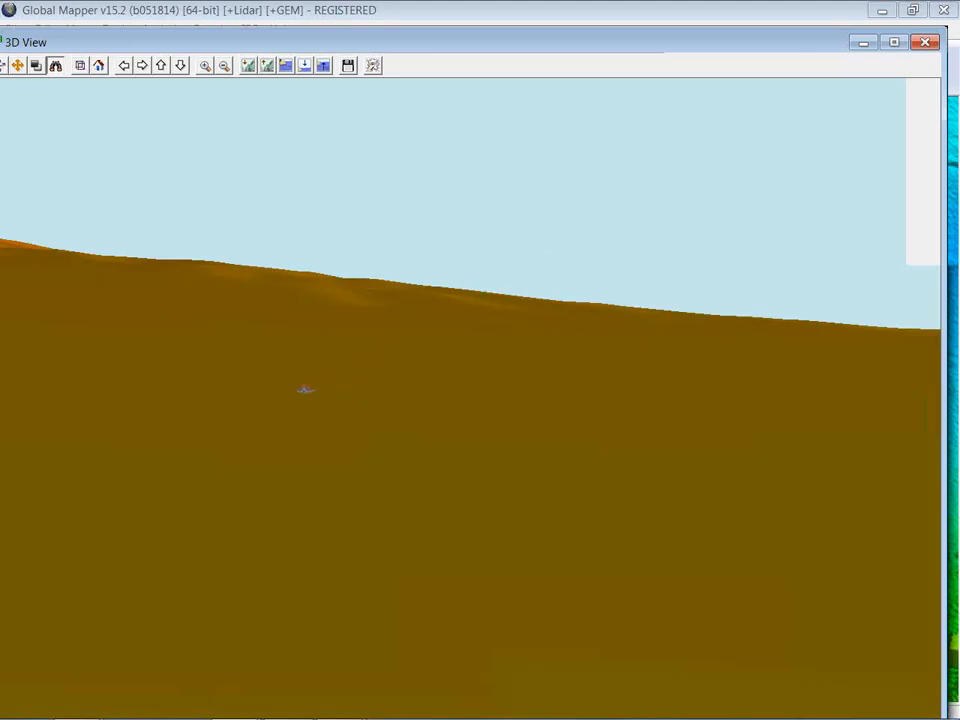
left_click_drag(279, 401, 411, 106)
Review the Walk Mode Height in the 3D View properties, and cancel without changing it.
left_click(373, 65)
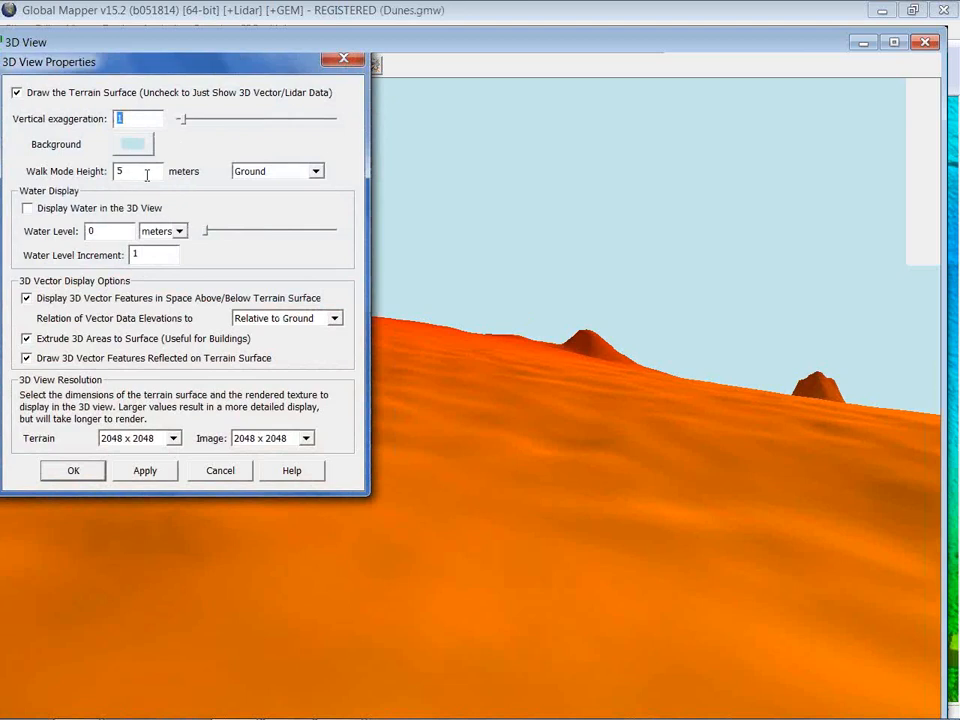
double_click(138, 172)
left_click(220, 472)
Walk over the dune terrain to view its slopes up close, and close the 3D View.
left_click_drag(219, 455, 817, 364)
left_click_drag(660, 558, 509, 506)
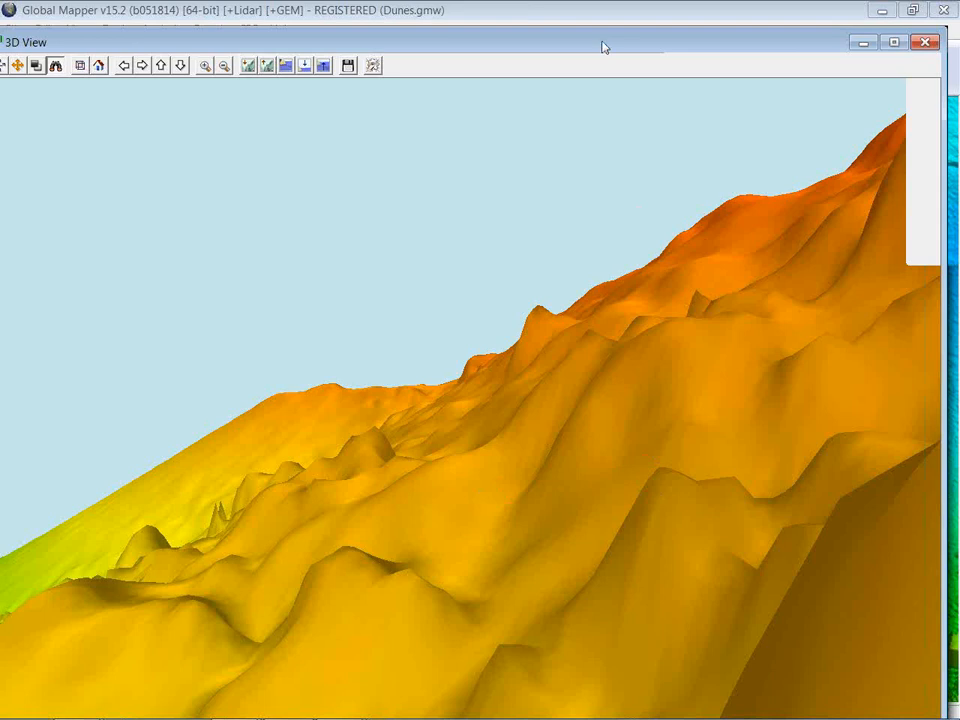
left_click_drag(594, 46, 577, 47)
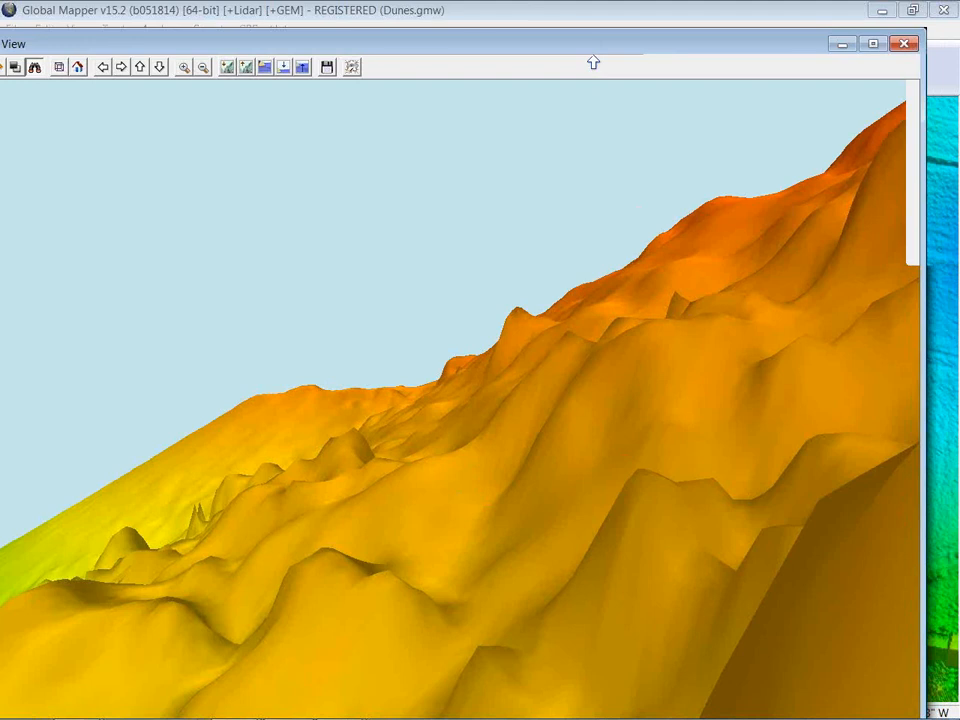
left_click(900, 44)
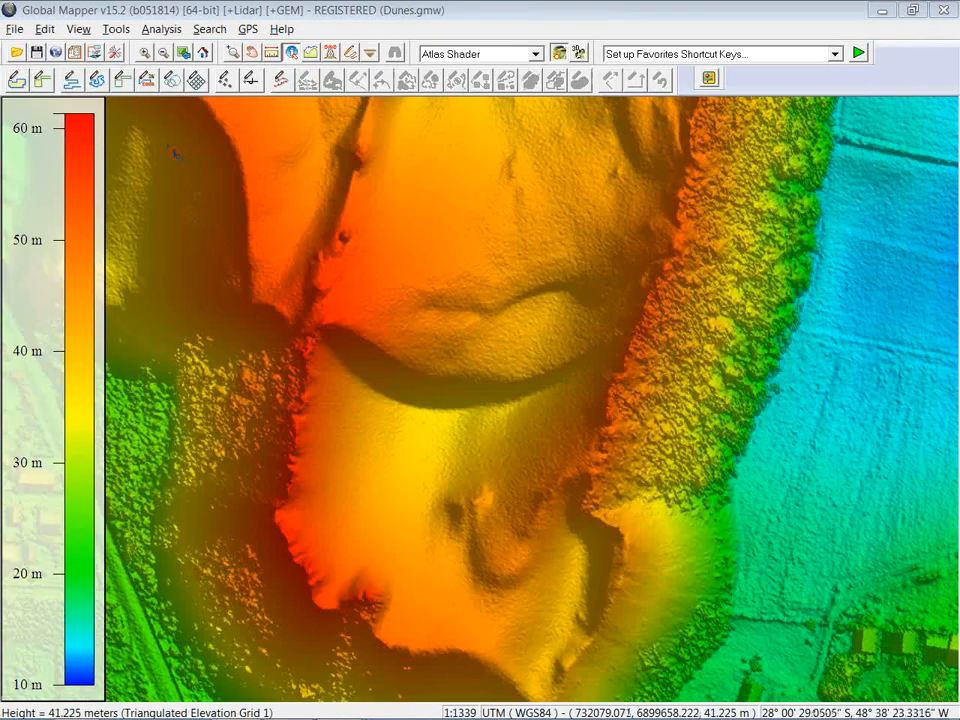
Set Hill Shading Highlight from Direct Light to 132 in the configuration's vertical options and apply it to the terrain.
left_click(117, 53)
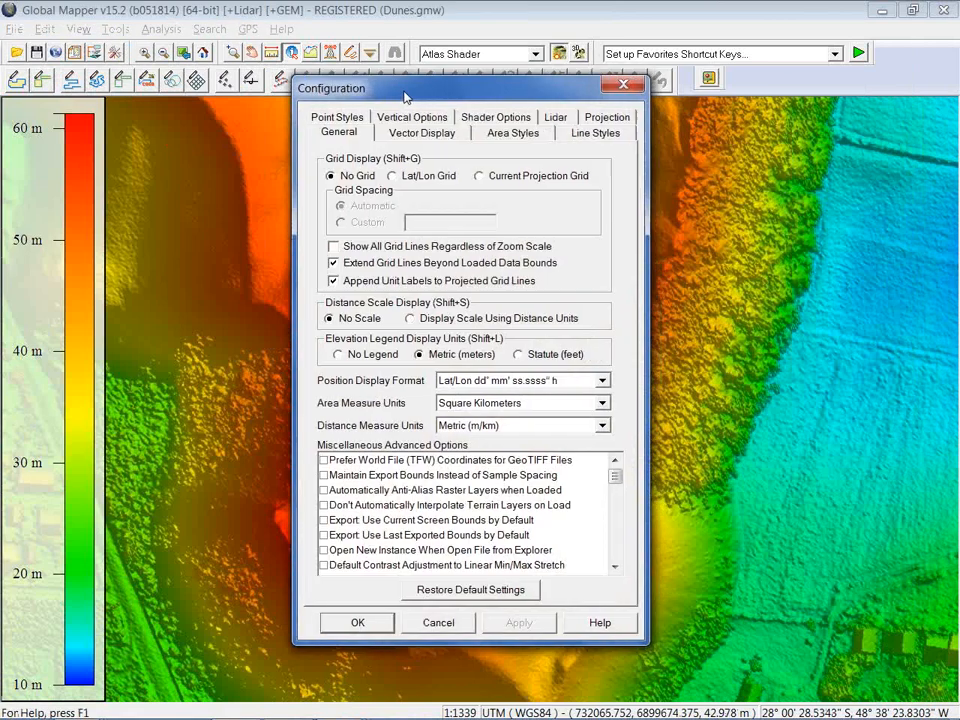
left_click_drag(405, 95, 694, 39)
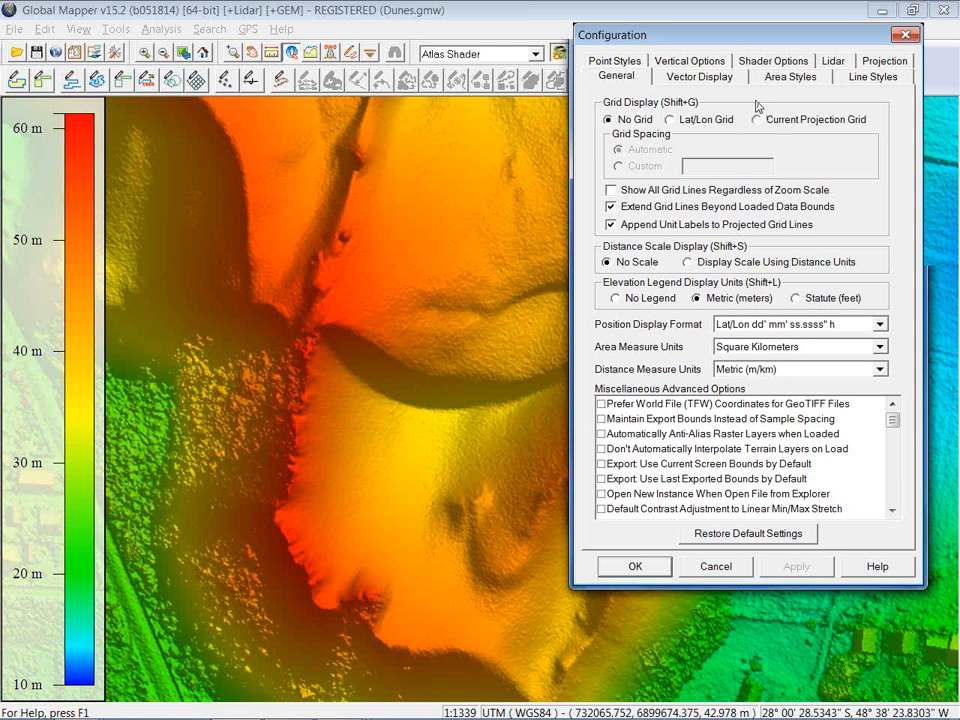
left_click(745, 68)
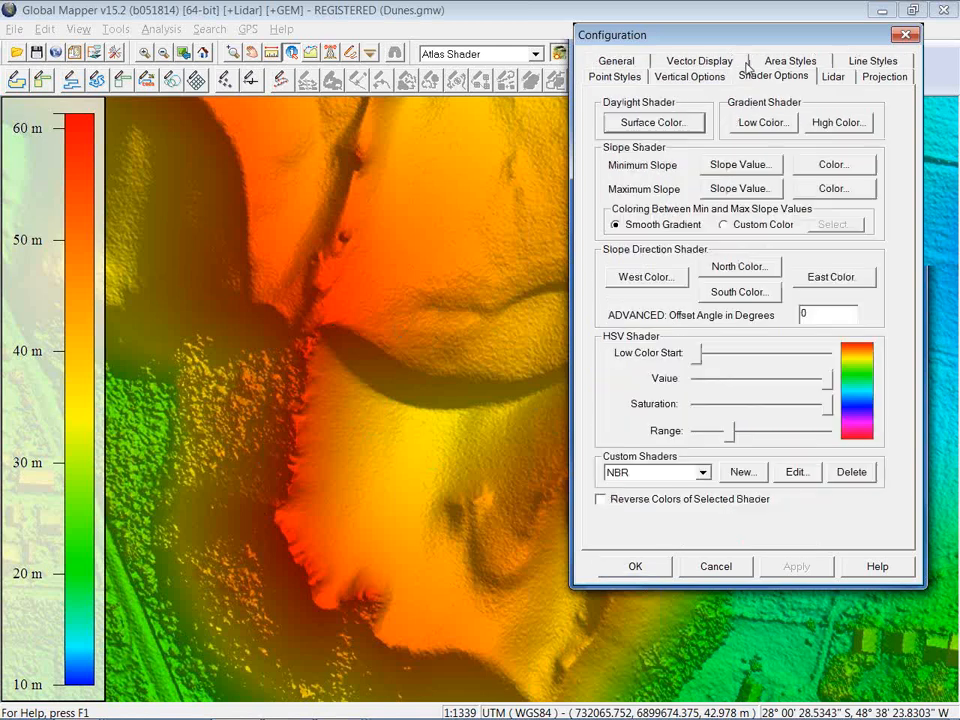
left_click(706, 64)
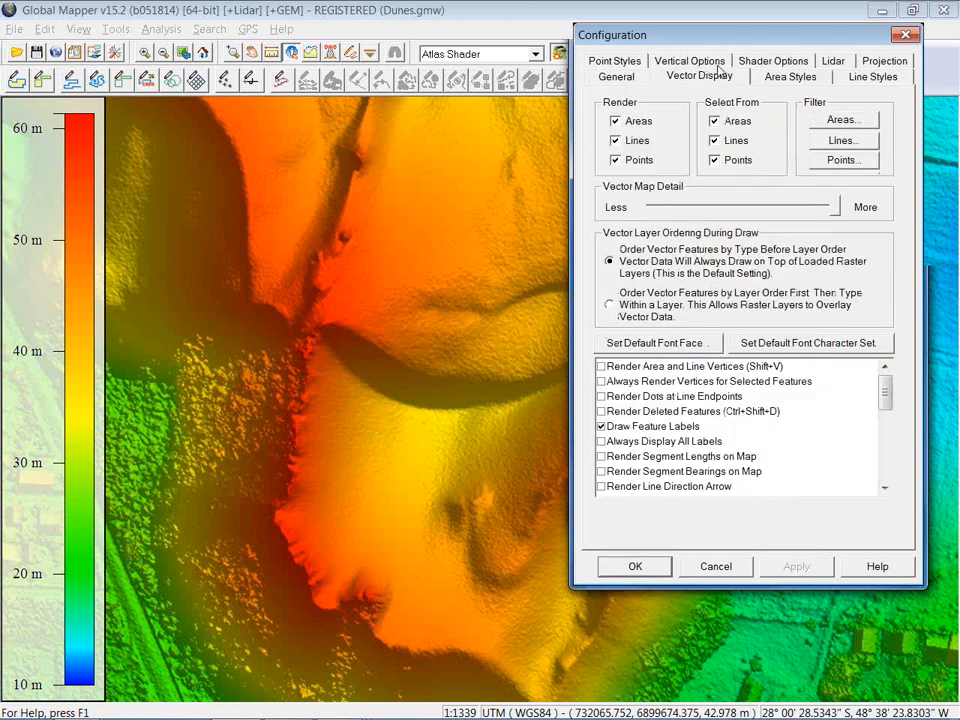
left_click(716, 66)
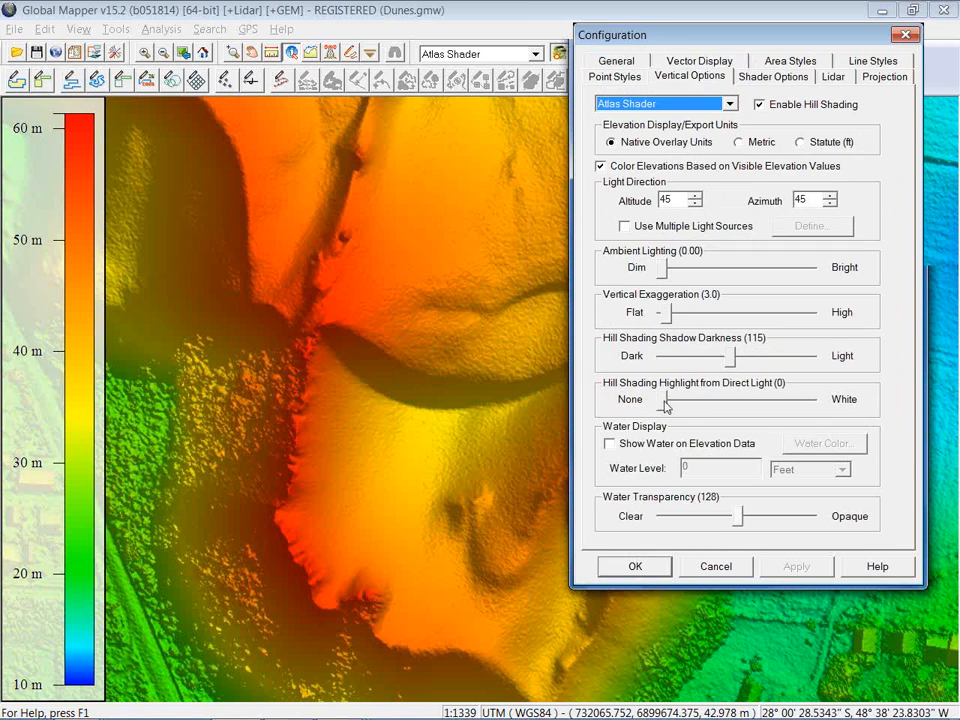
left_click_drag(667, 404, 737, 402)
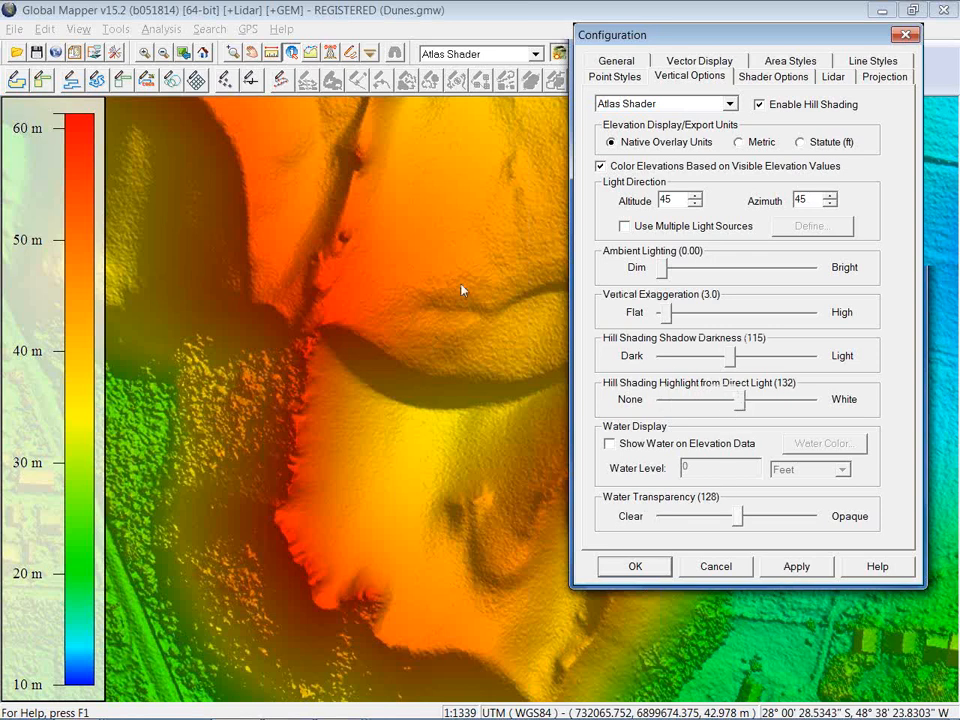
left_click(797, 566)
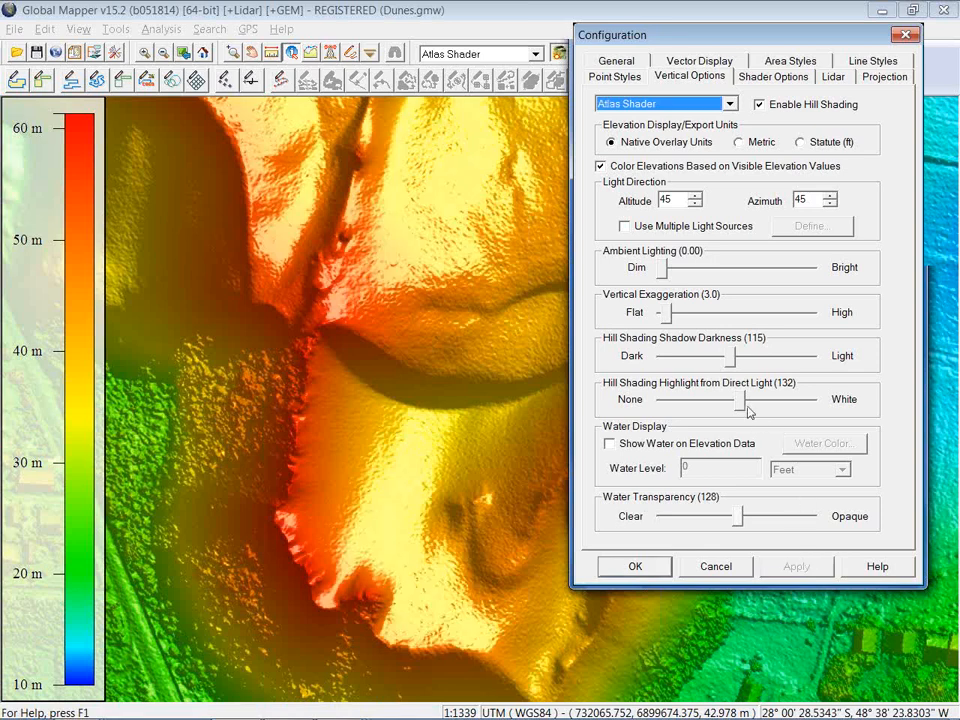
Reduce the Hill Shading Highlight from Direct Light to 115 and apply it, keeping the configuration open.
left_click_drag(741, 399, 733, 407)
left_click(796, 566)
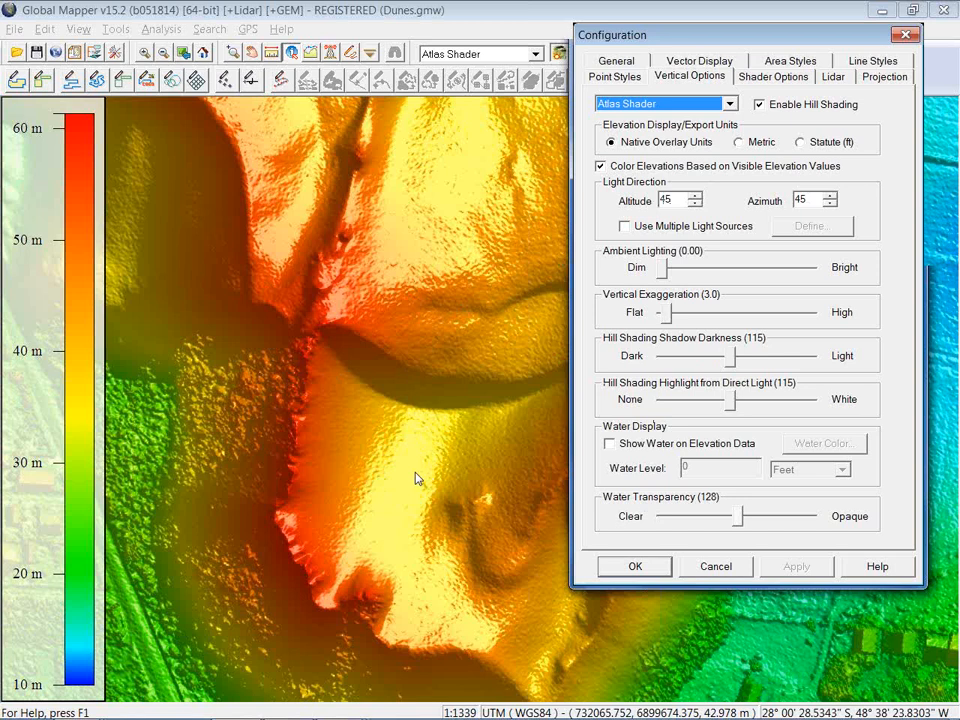
left_click_drag(720, 34, 692, 123)
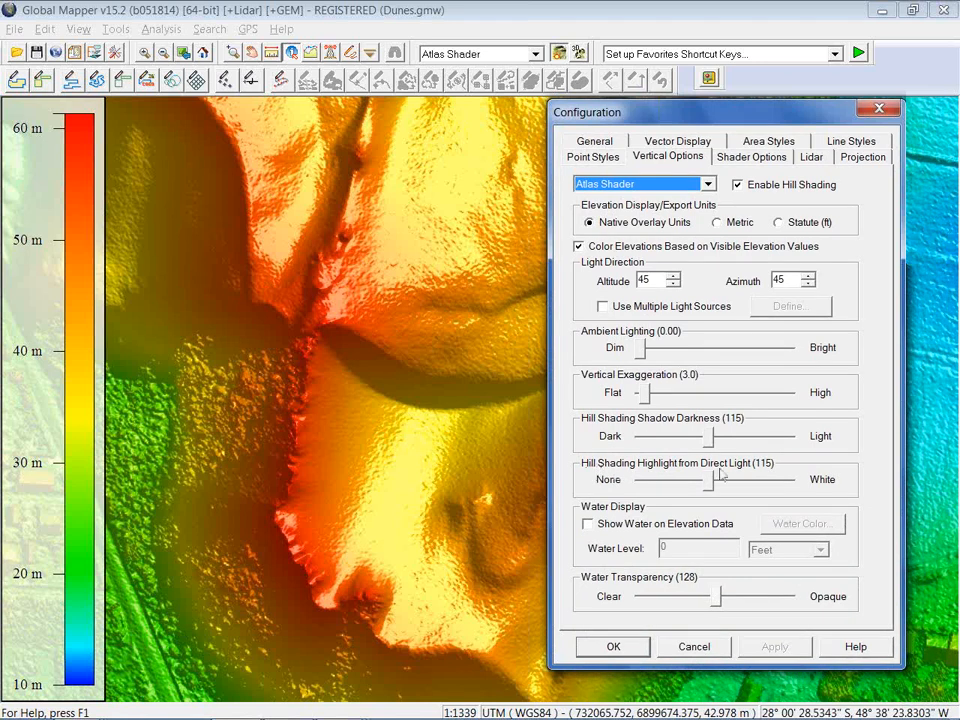
Apply a Hill Shading Highlight from Direct Light of 34, try 76, and close the configuration discarding the unapplied value.
left_click_drag(709, 484, 660, 485)
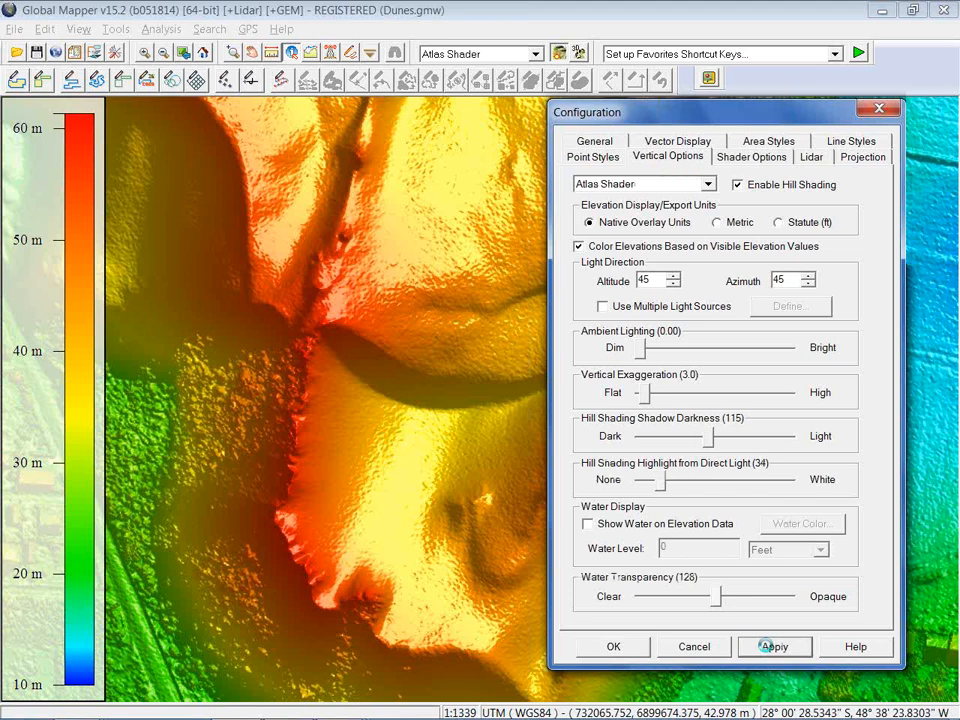
left_click(765, 646)
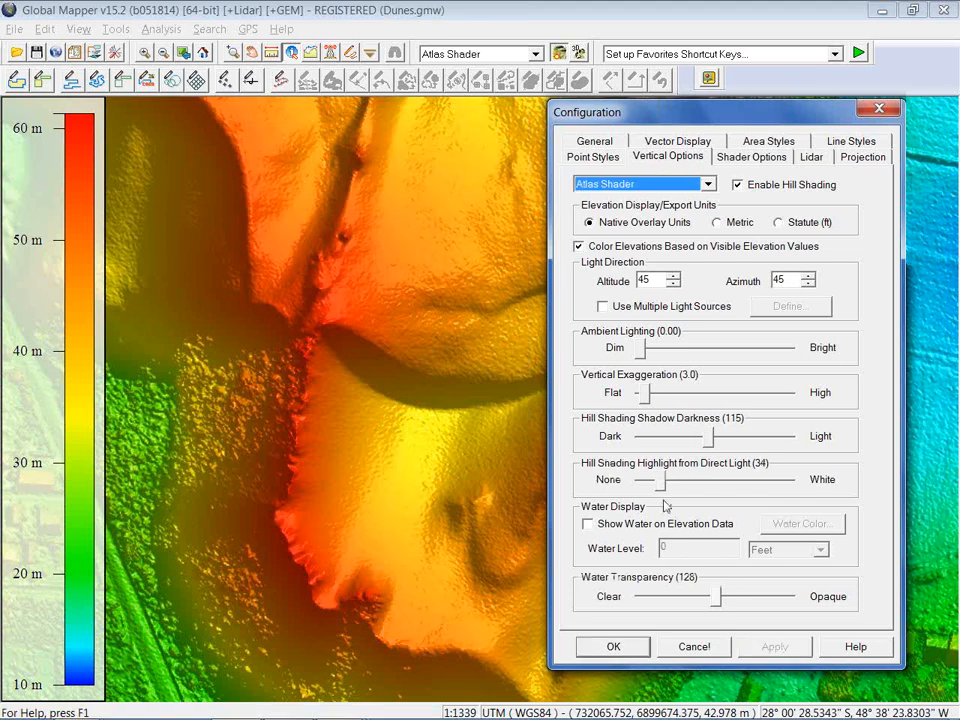
left_click_drag(661, 484, 685, 490)
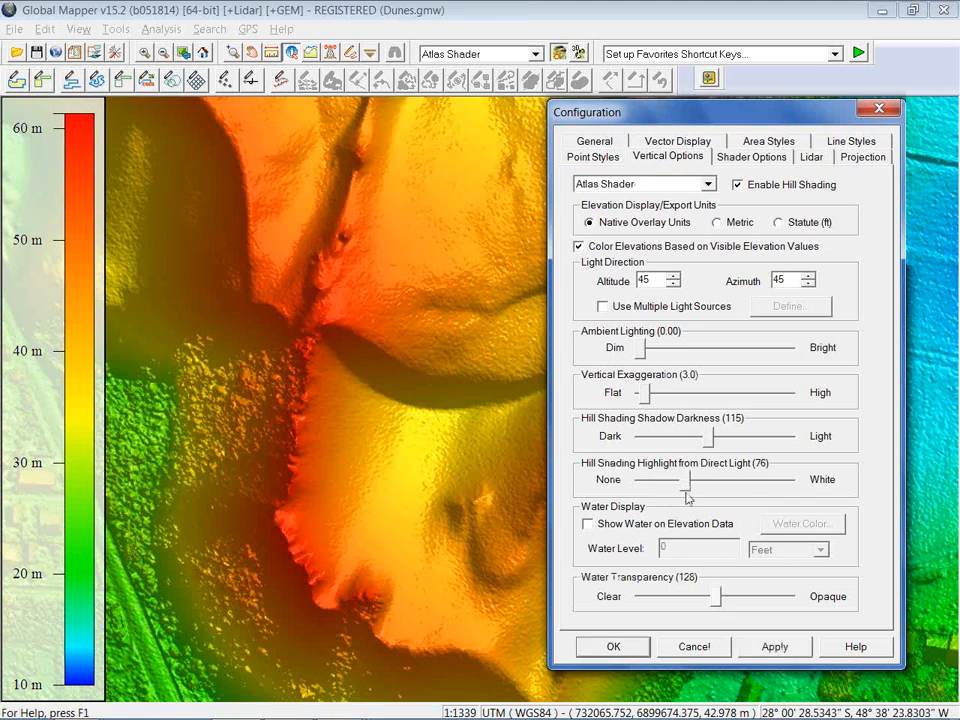
left_click(696, 647)
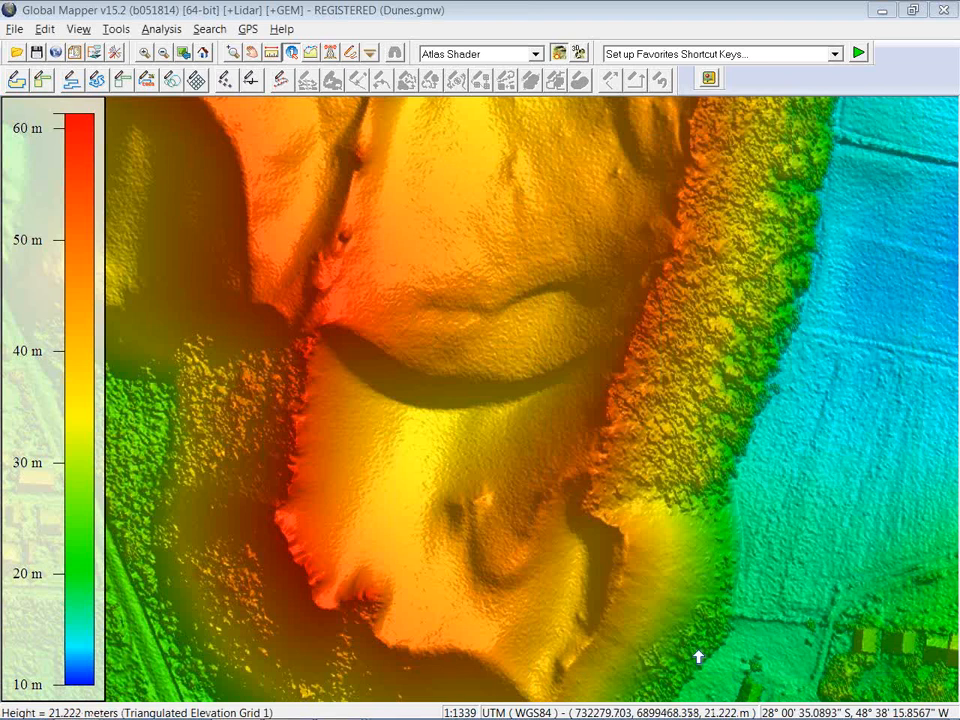
Unload all dune data and load the recent Vernal Pools.gmw workspace, leaving the map view clear of the Overlay Control Center.
key("ctrl+u")
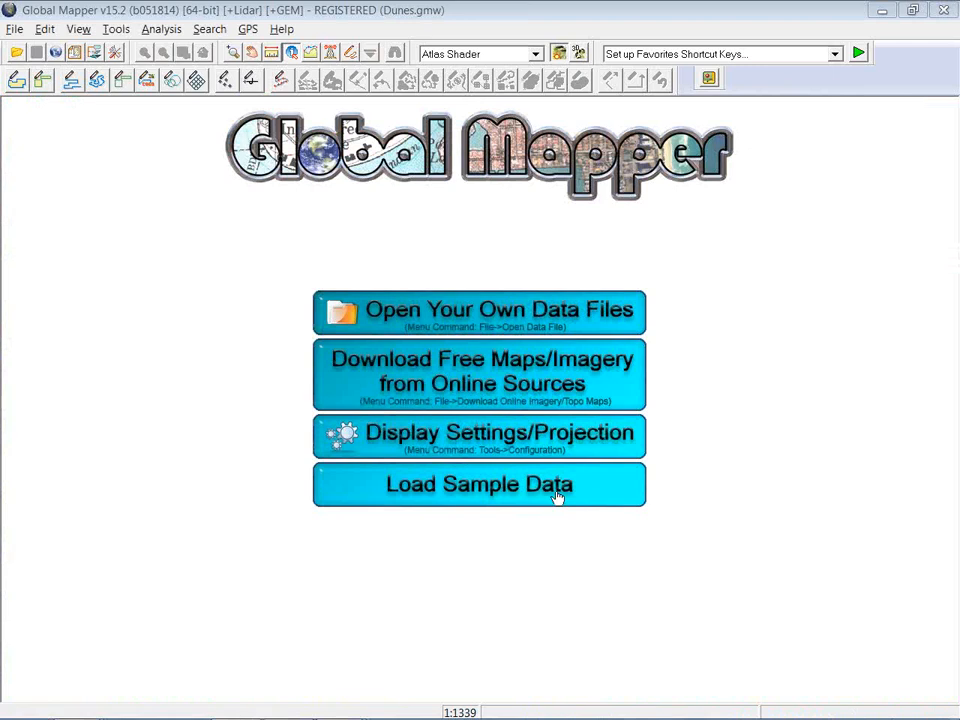
left_click(15, 29)
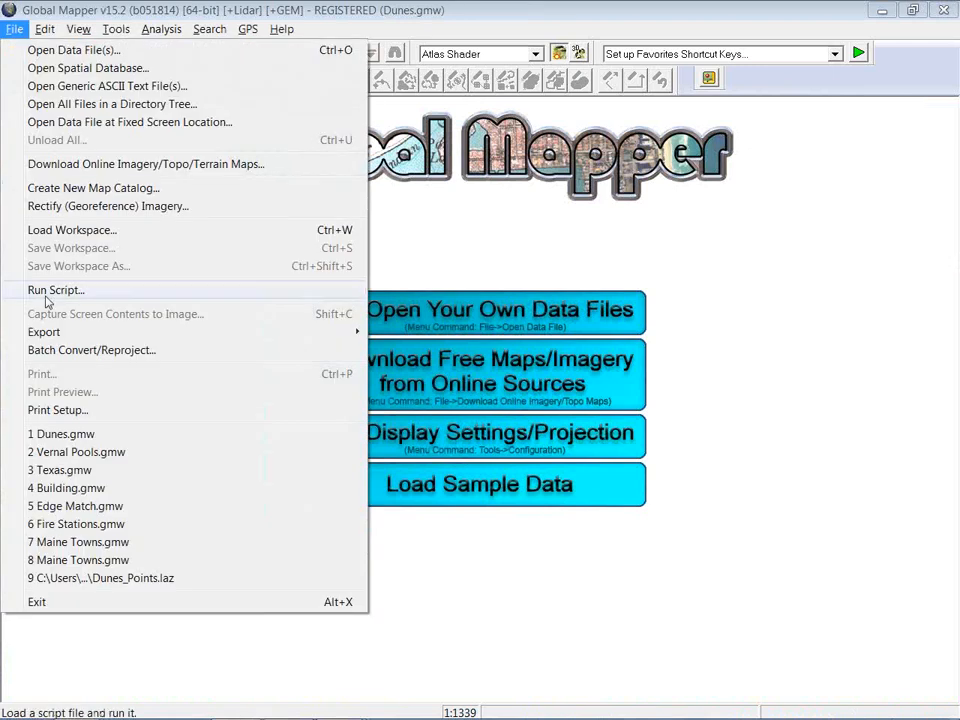
left_click(82, 453)
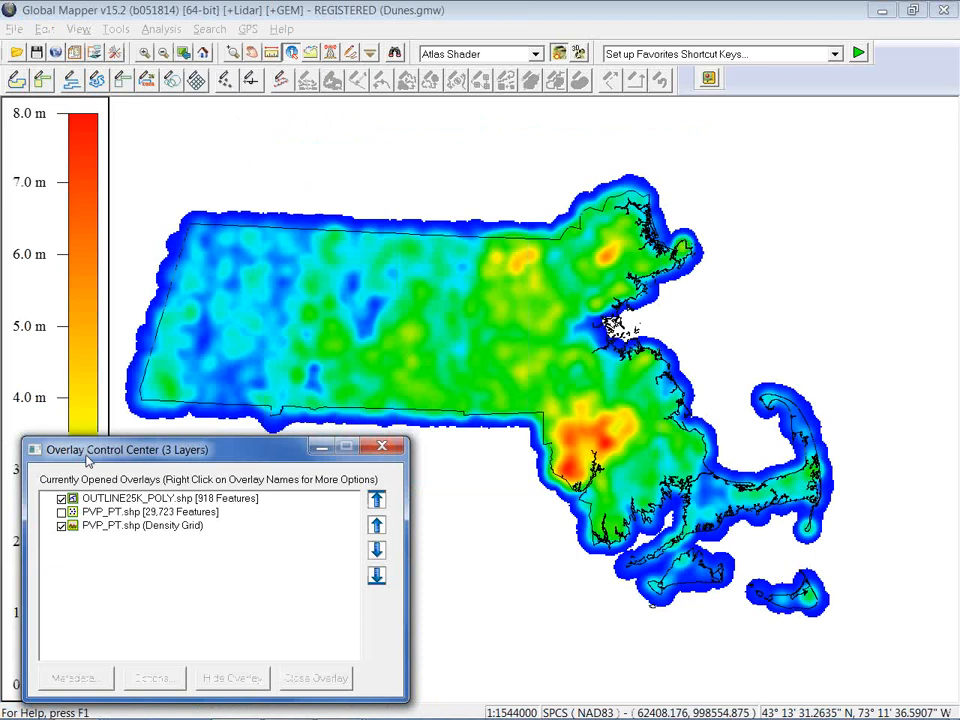
left_click(382, 446)
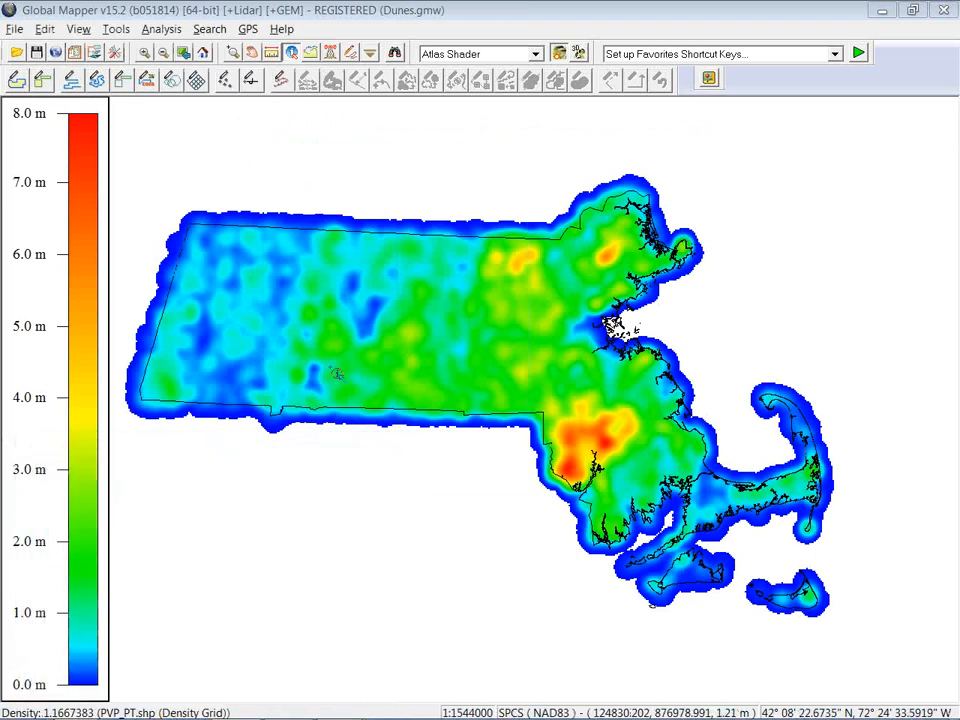
Review the Map Layout Setup options for scale, legends, margins and north arrow, and close the dialog without changing anything.
left_click(76, 56)
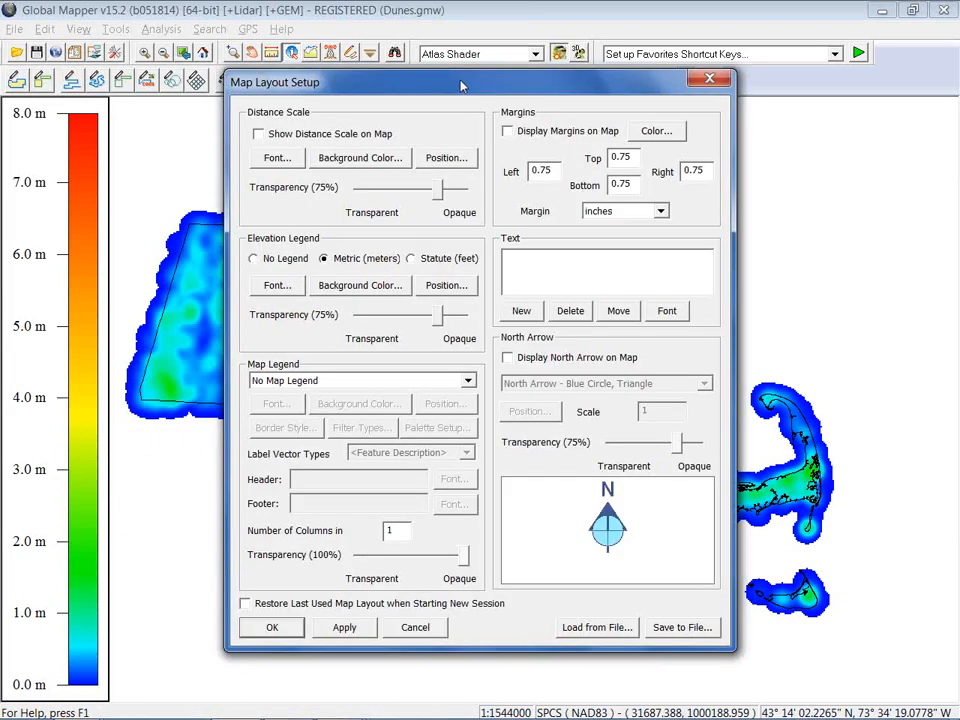
left_click_drag(463, 86, 607, 84)
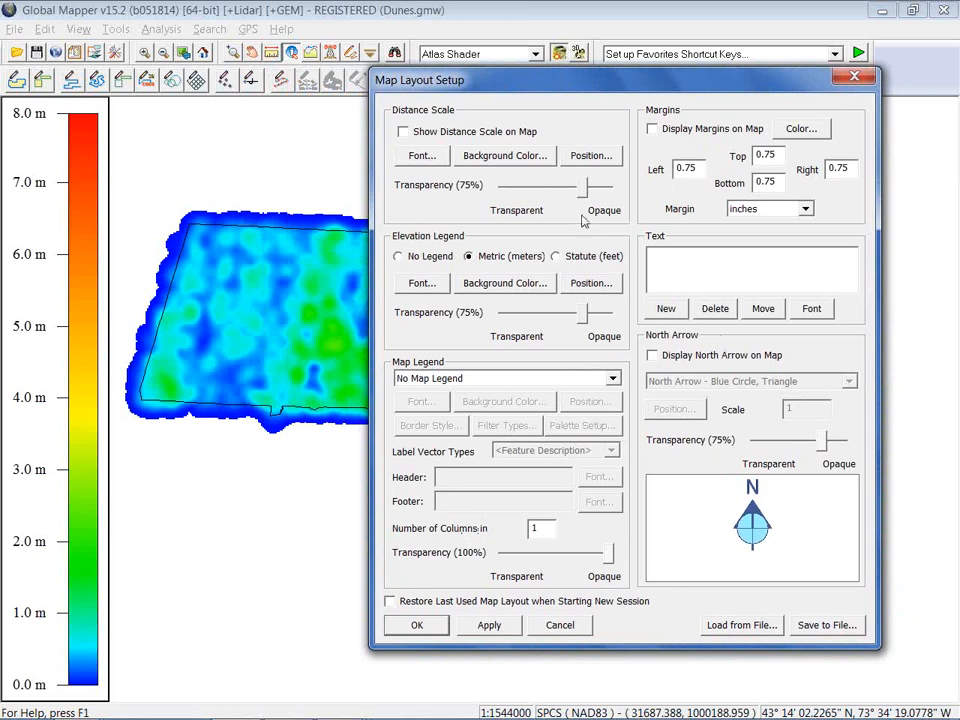
left_click(855, 79)
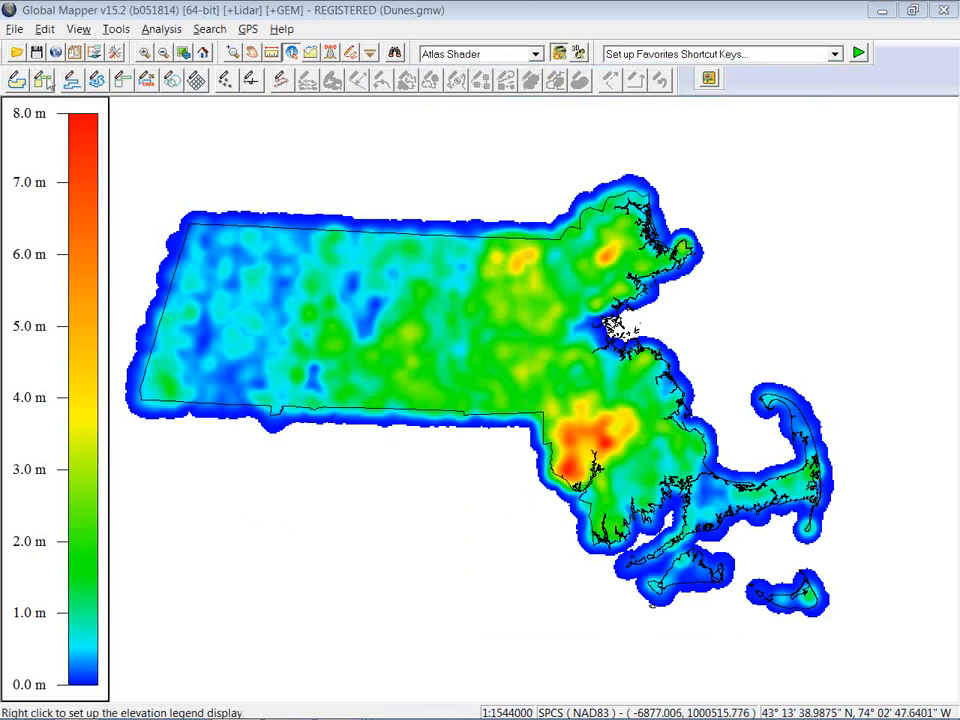
Open BM_Logo.jpg from the Corp_Logos folder in Training_Data as a data file at a fixed screen location.
left_click(13, 34)
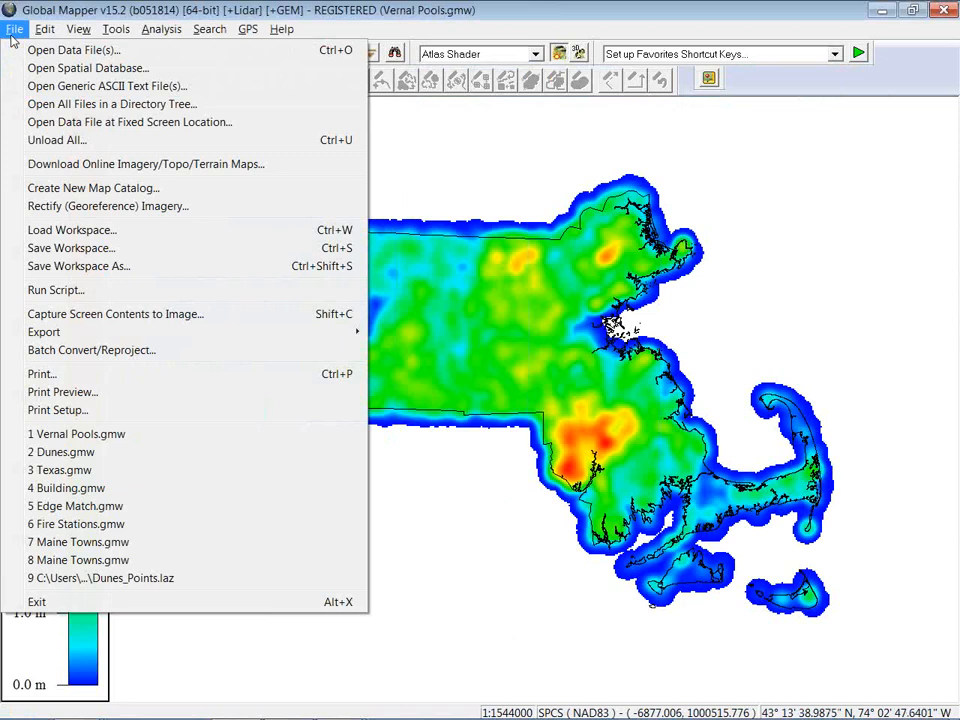
left_click(77, 125)
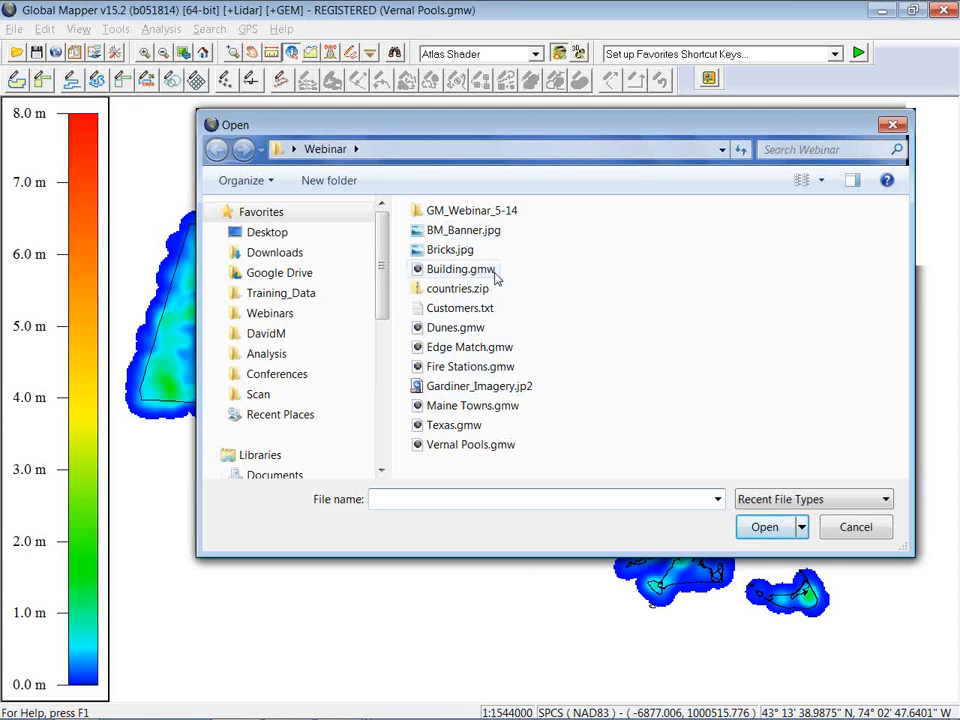
left_click(305, 295)
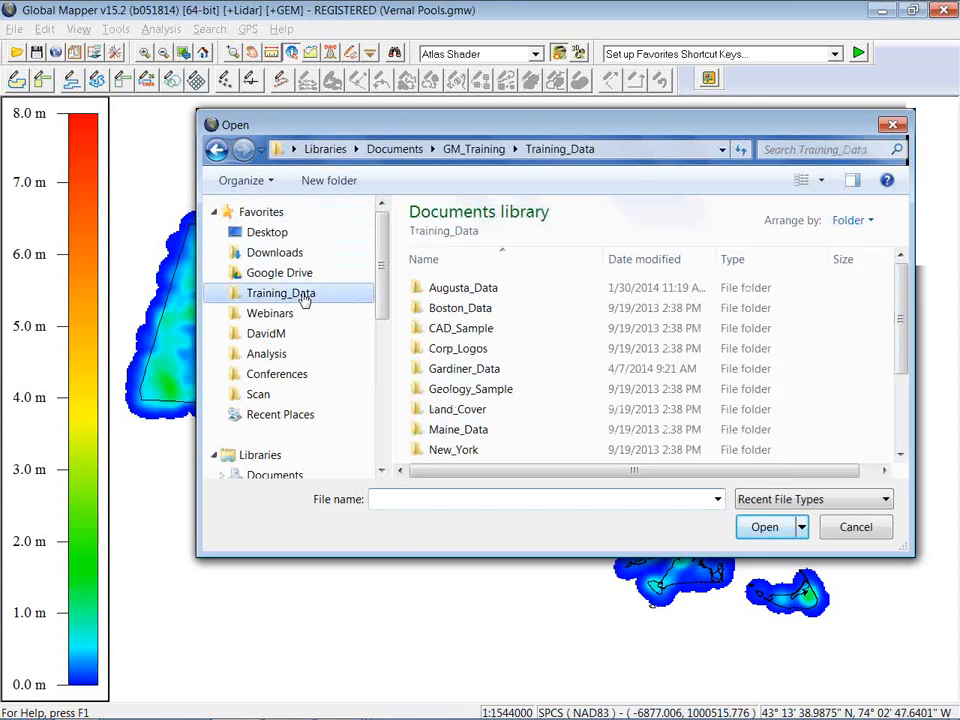
double_click(460, 347)
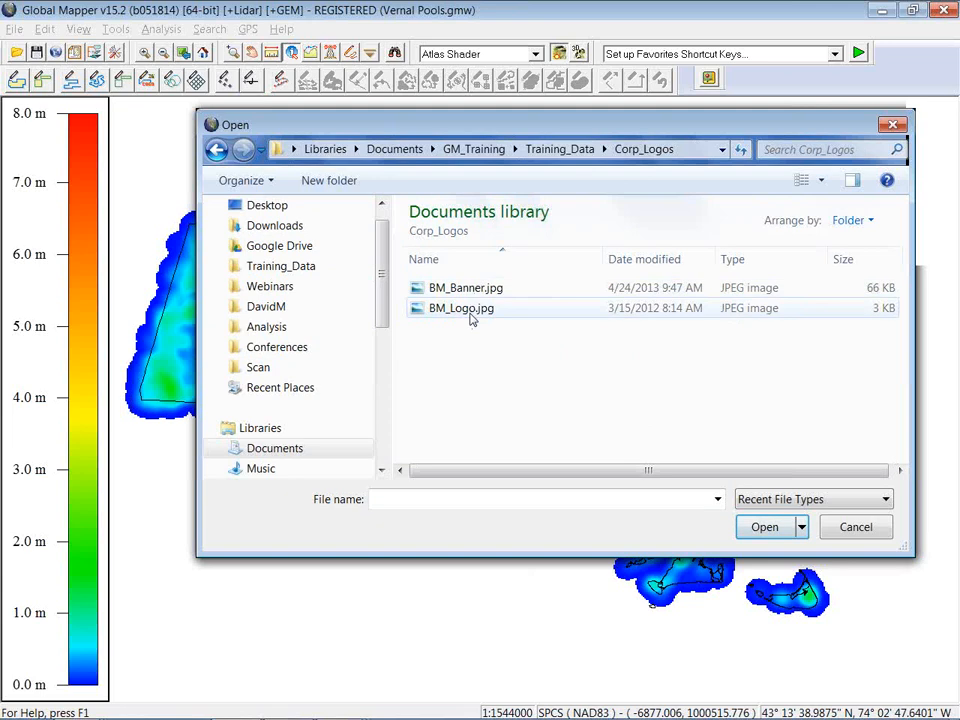
left_click(470, 312)
left_click(772, 532)
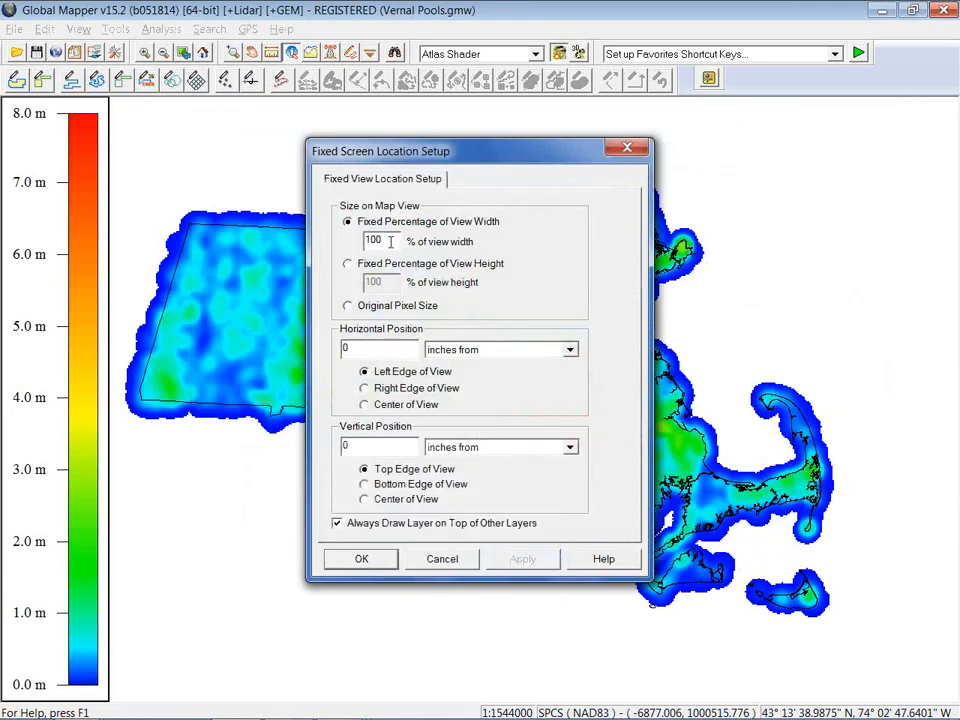
Size the logo to 20% of view width and place it 1 inch from the right edge and 1 inch from the bottom edge.
left_click_drag(390, 241, 350, 250)
type("20")
left_click(365, 388)
double_click(350, 348)
type("1")
double_click(358, 446)
type("1")
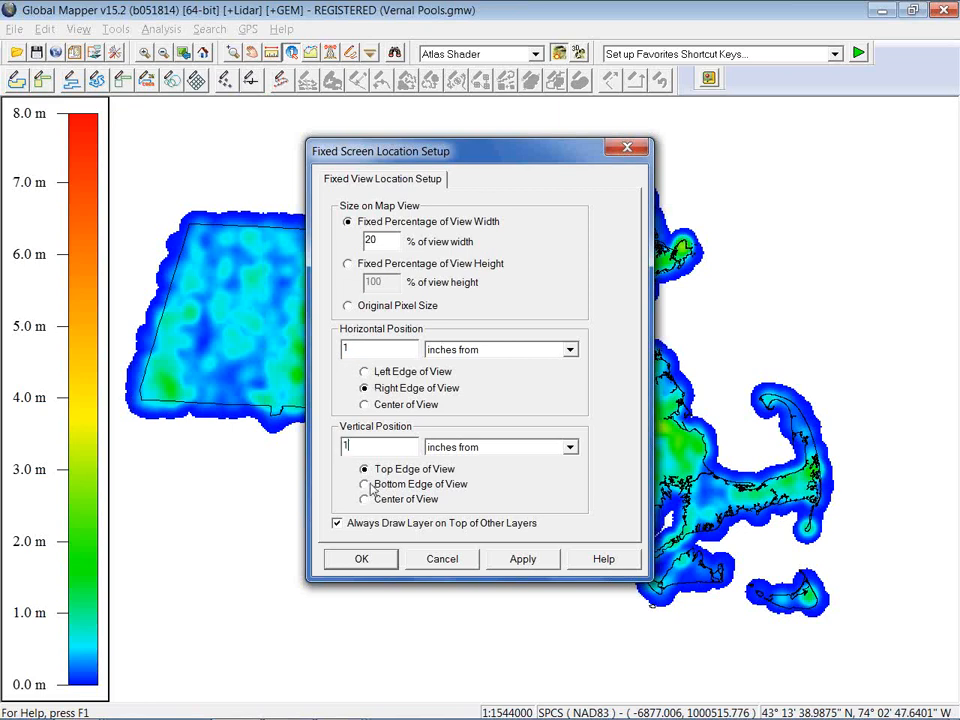
left_click(364, 484)
left_click(394, 562)
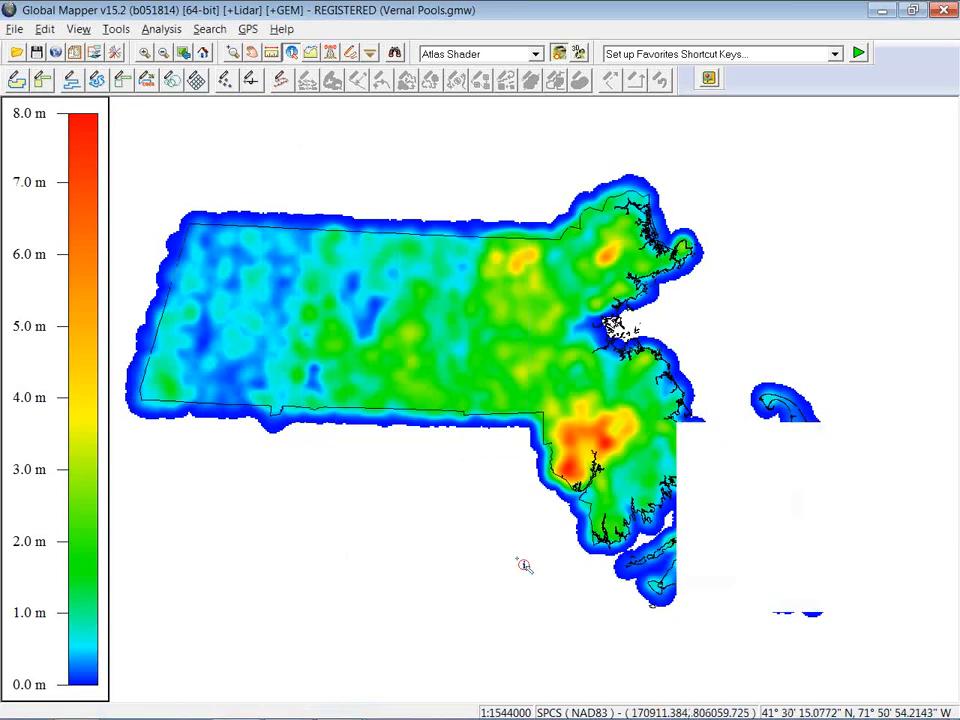
Hide the density grid and state outline layers, and zoom to full detail for the BM_Logo.jpg layer.
left_click_drag(821, 574, 530, 566)
scroll(596, 527, "down", 2)
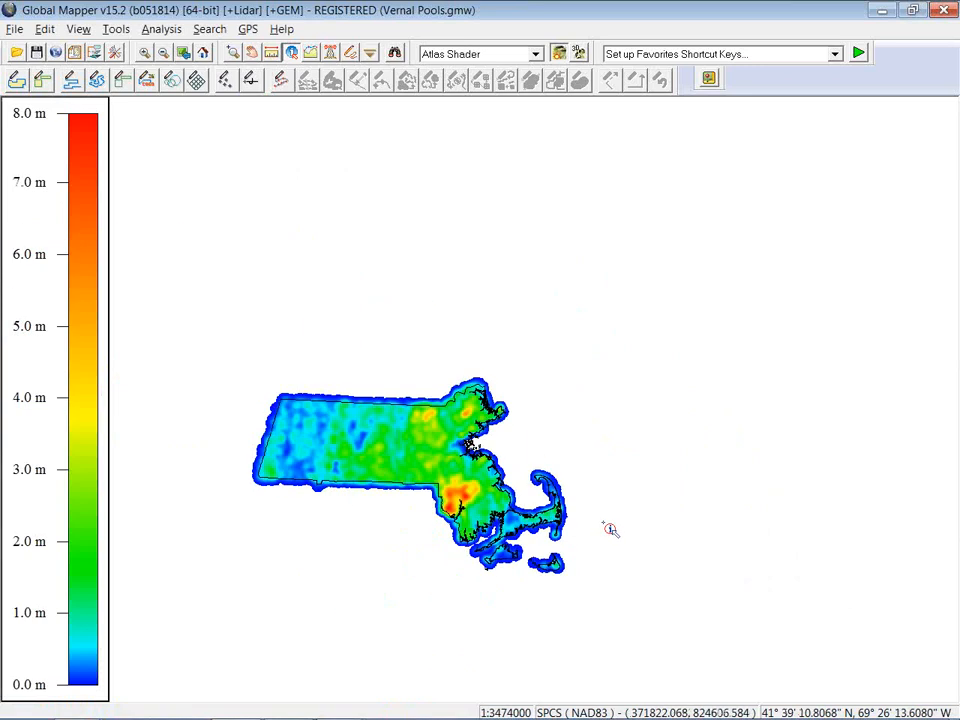
left_click(74, 52)
left_click(61, 525)
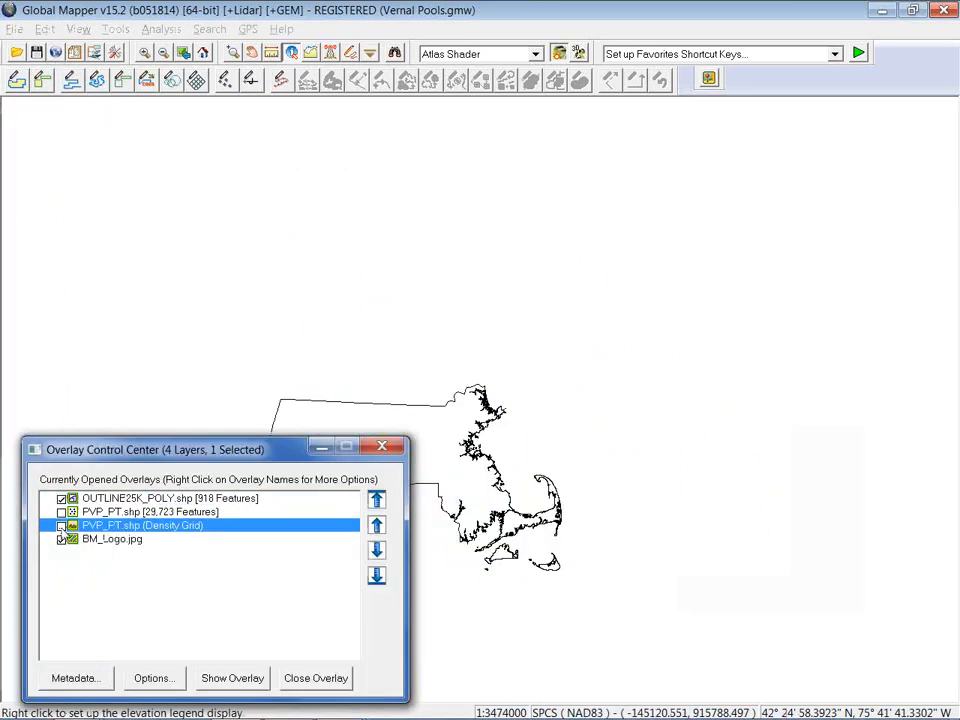
left_click(61, 499)
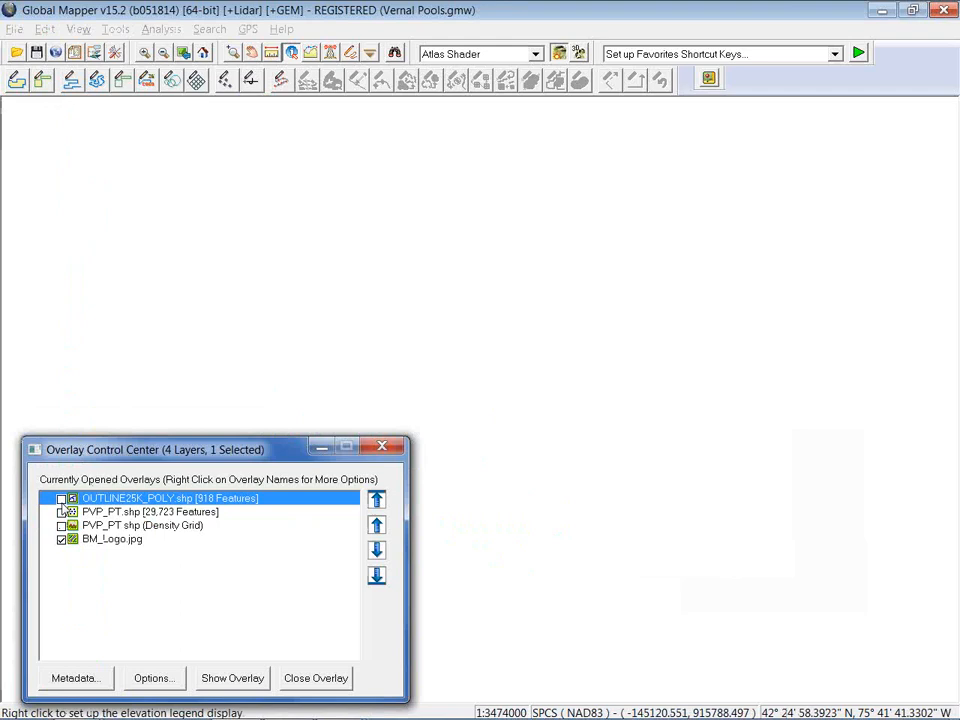
left_click(100, 540)
right_click(101, 539)
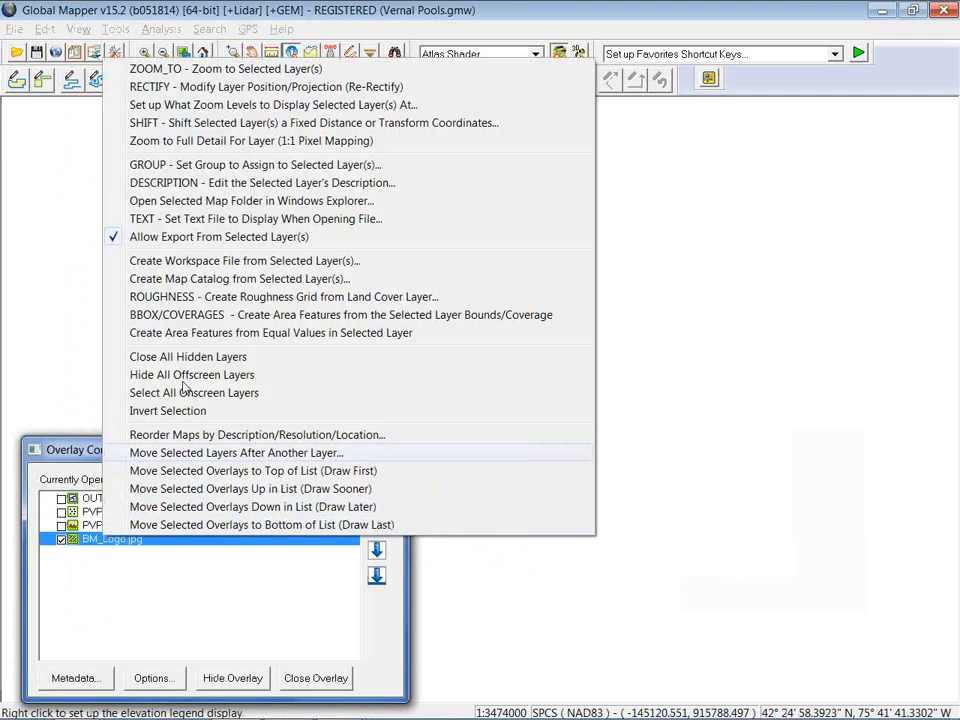
left_click(200, 141)
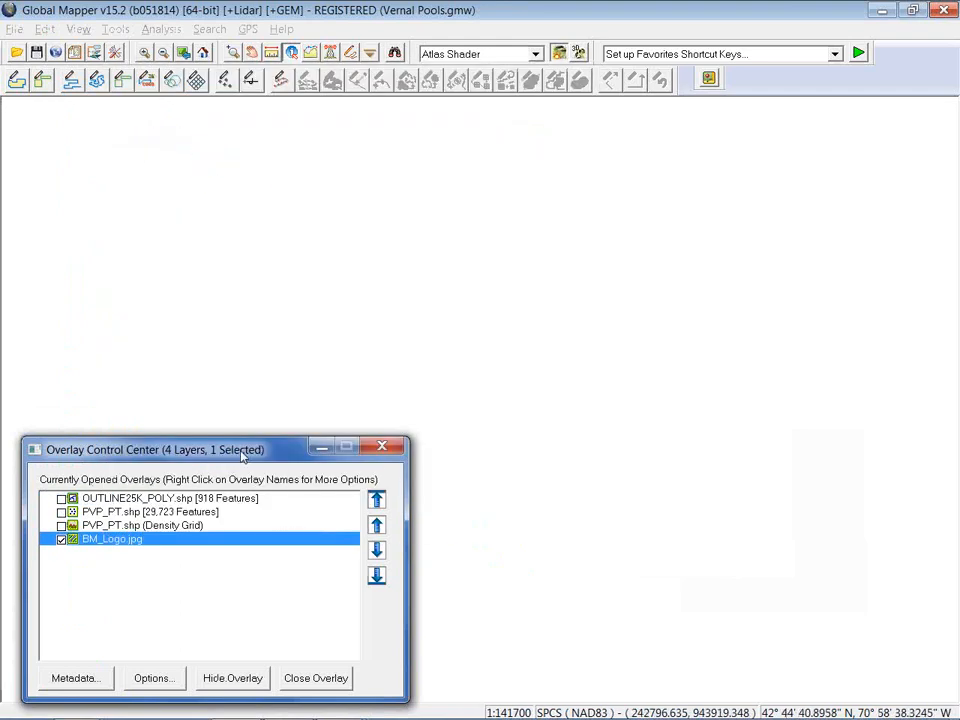
left_click_drag(241, 446, 216, 291)
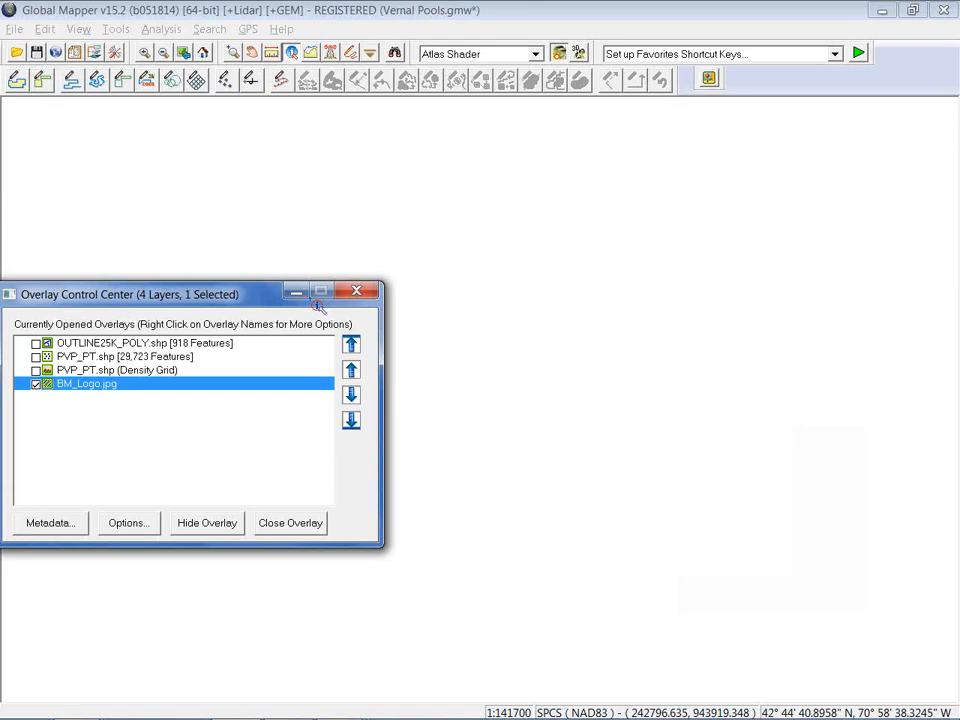
Switch from Global Mapper to another open window.
key("alt+Tab")
key("alt+Tab")
key("alt+Tab")
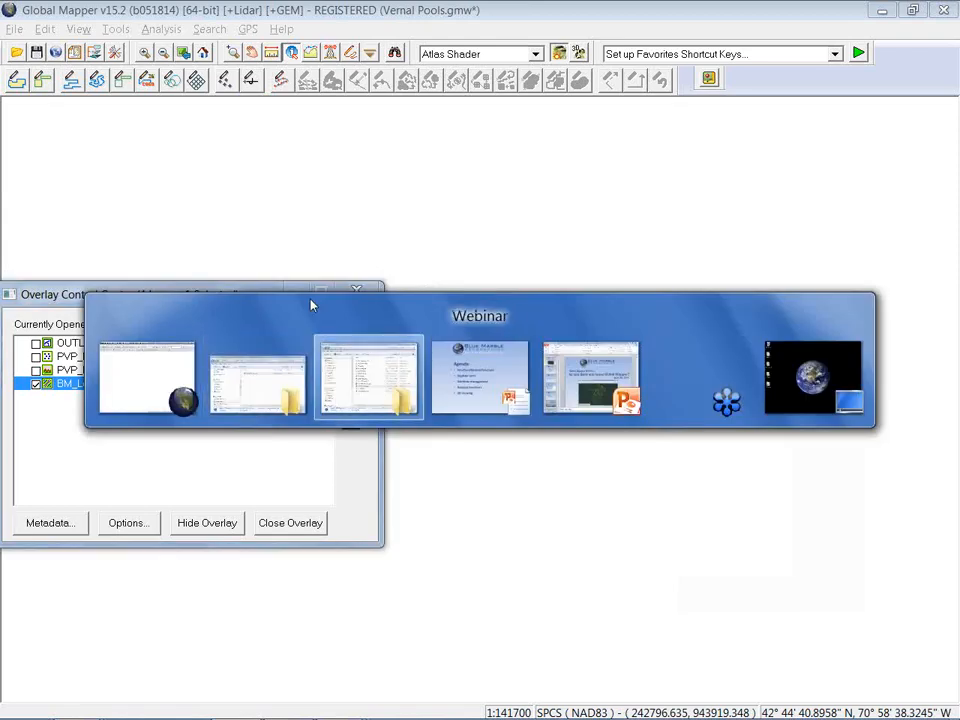